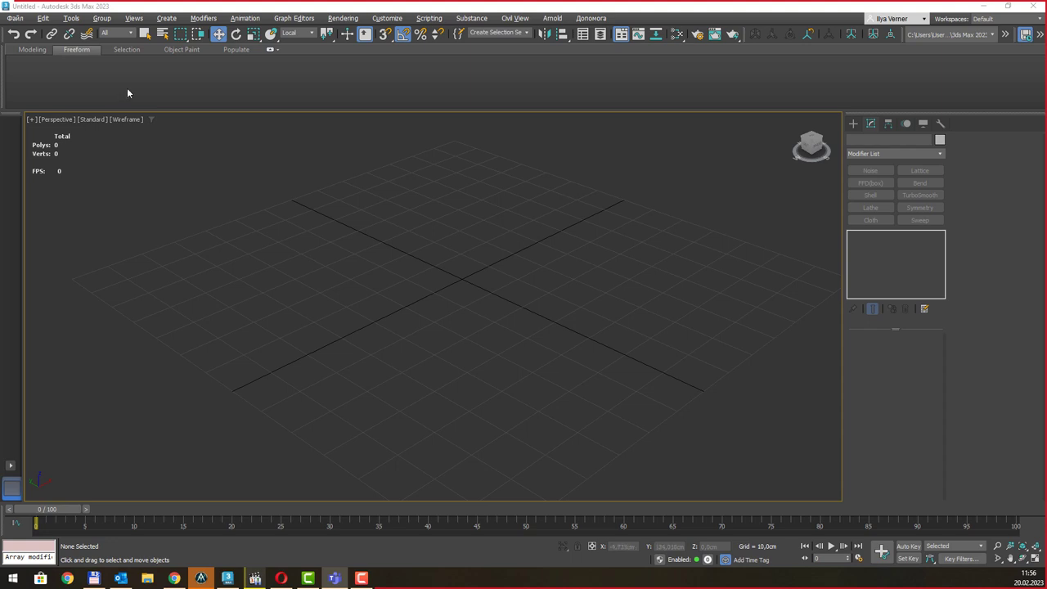
Switch to the Top view, frame the grid, and show the Splines shape types in the Create panel.
scroll(533, 286, down, 3)
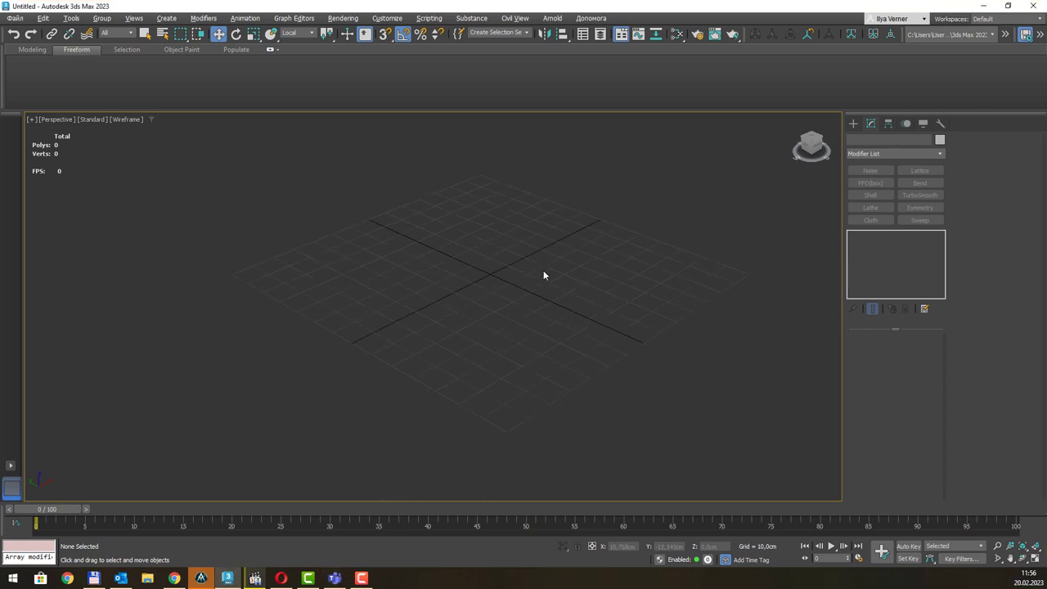
mouse_move(543, 270)
middle_down()
mouse_move(518, 278)
mouse_move(499, 267)
middle_up()
key(t)
scroll(467, 266, down, 2)
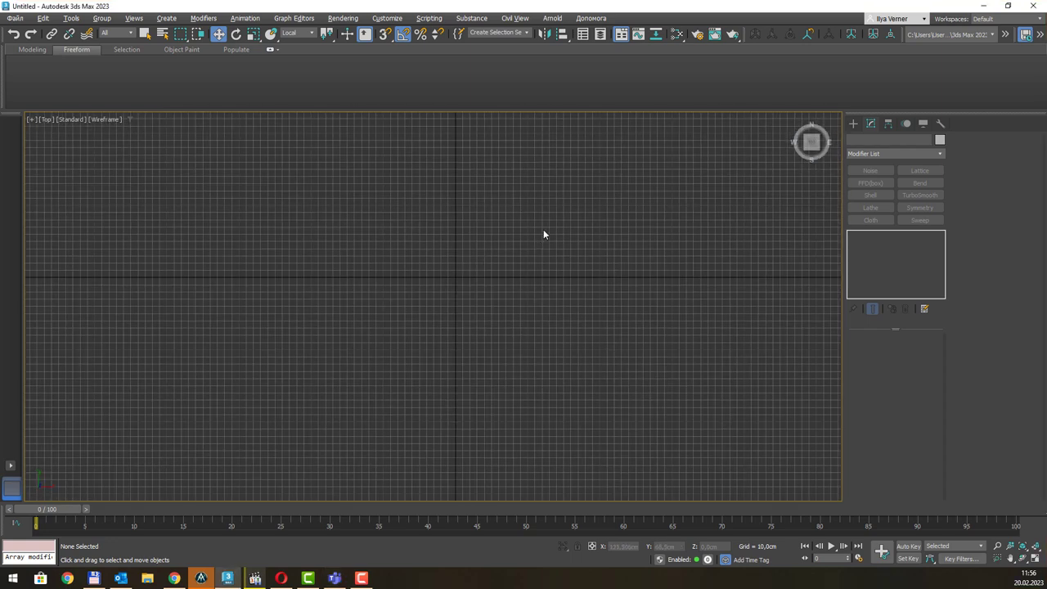
middle_drag(544, 234, 479, 280)
click(853, 123)
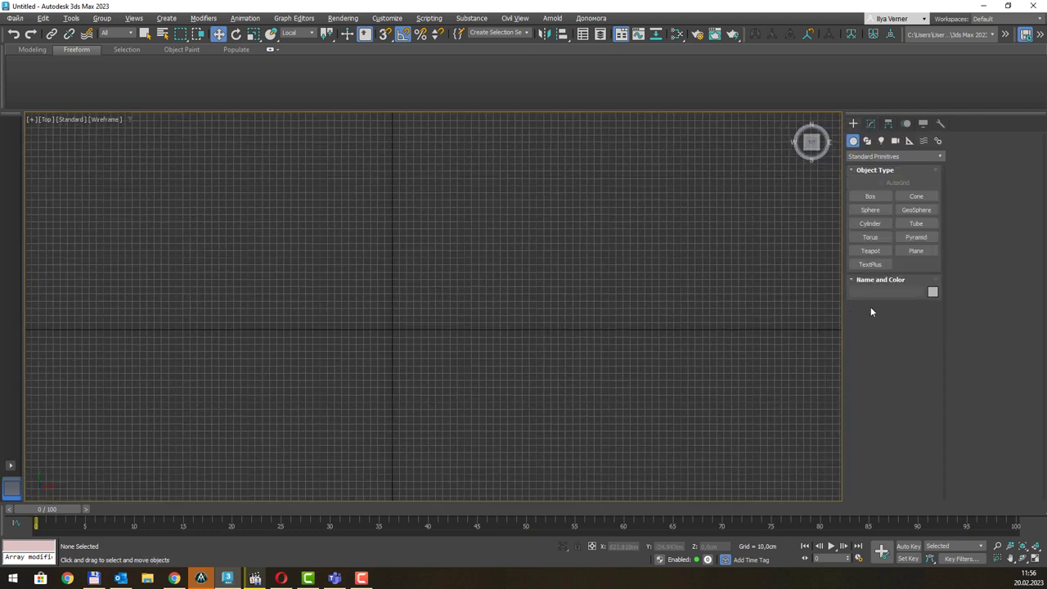
click(867, 141)
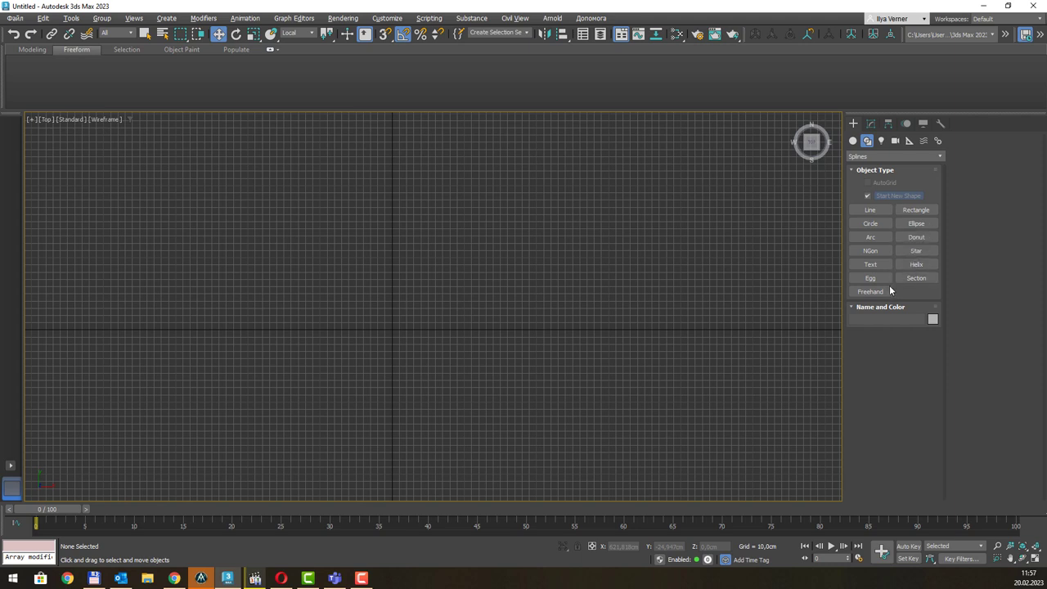
Draw an NGon in the Top view with 3 sides, Circular enabled and radius 153.128 cm.
click(872, 251)
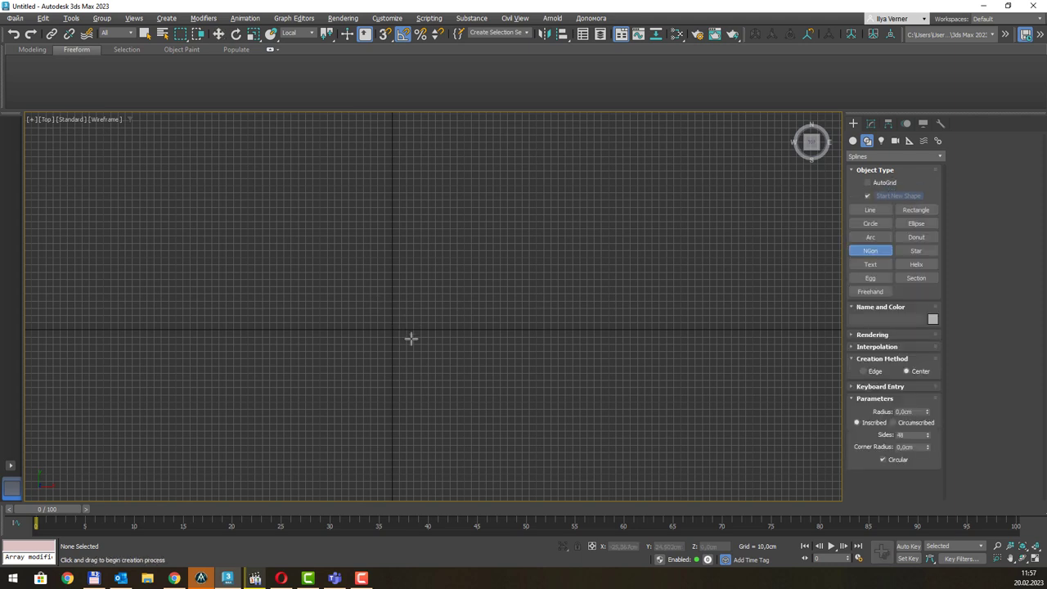
drag(374, 305, 493, 395)
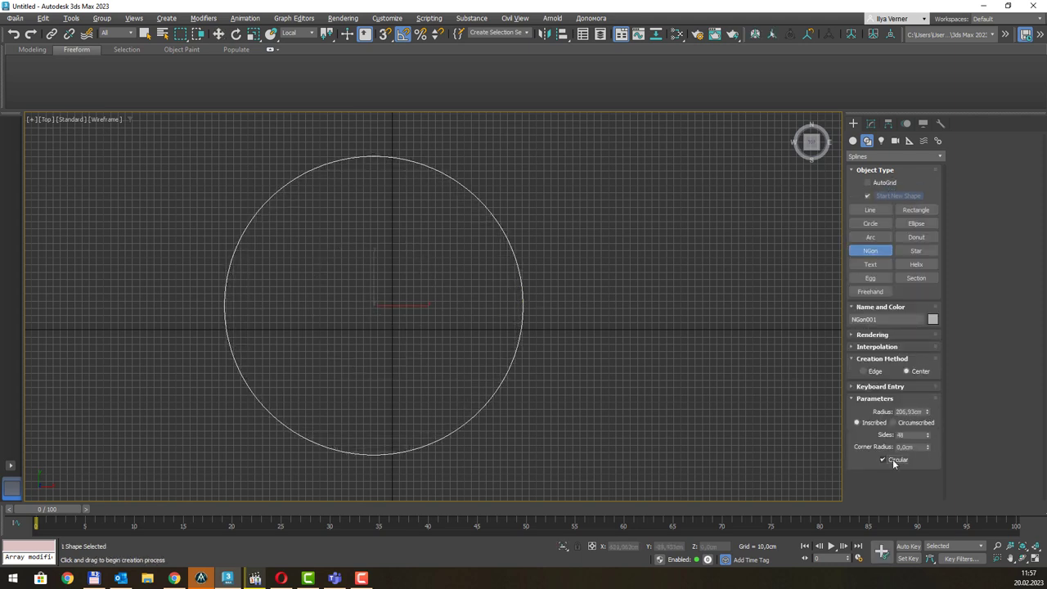
click(883, 459)
right_click(927, 434)
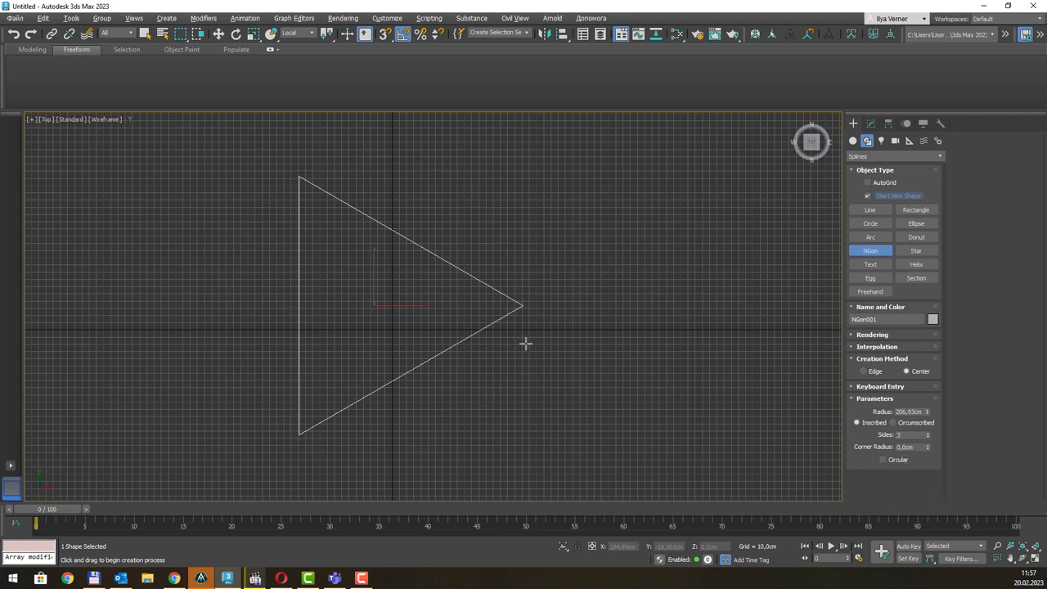
middle_drag(510, 264, 538, 281)
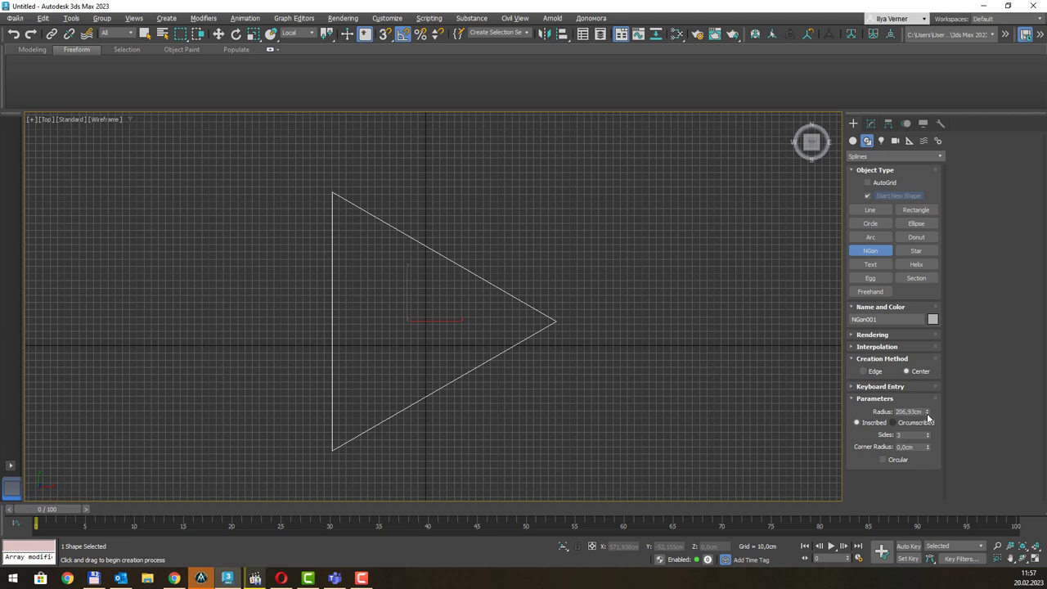
drag(926, 411, 926, 427)
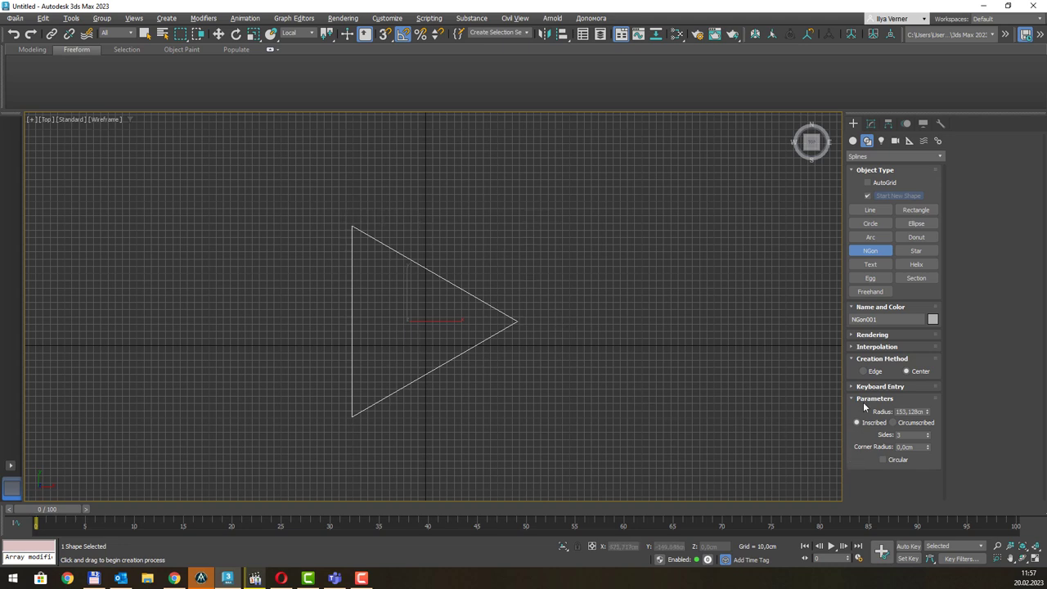
click(883, 460)
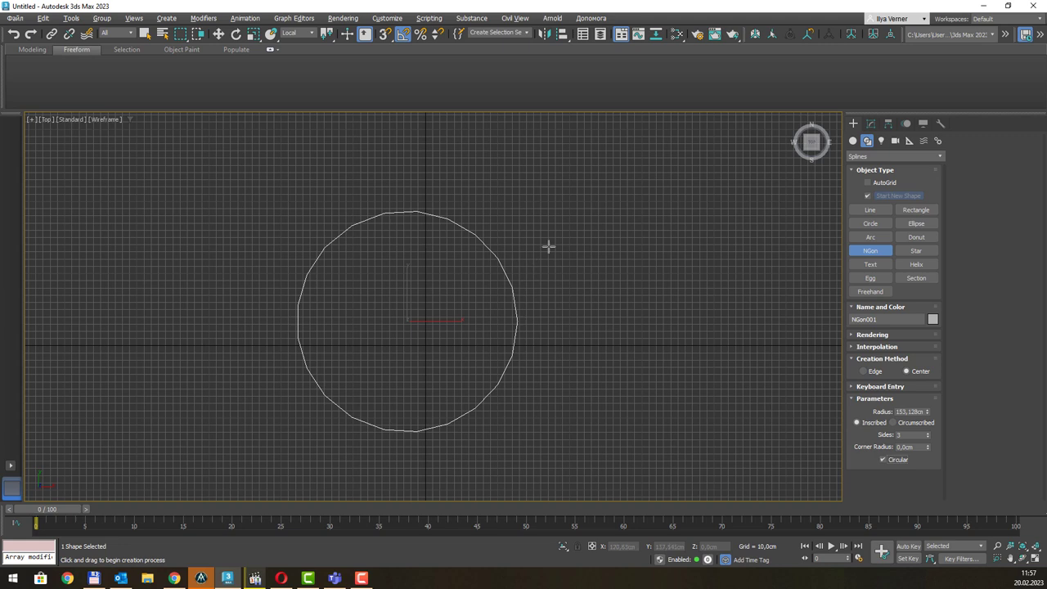
middle_drag(548, 245, 463, 288)
Clone the circle to the right as an independent Copy.
key(w)
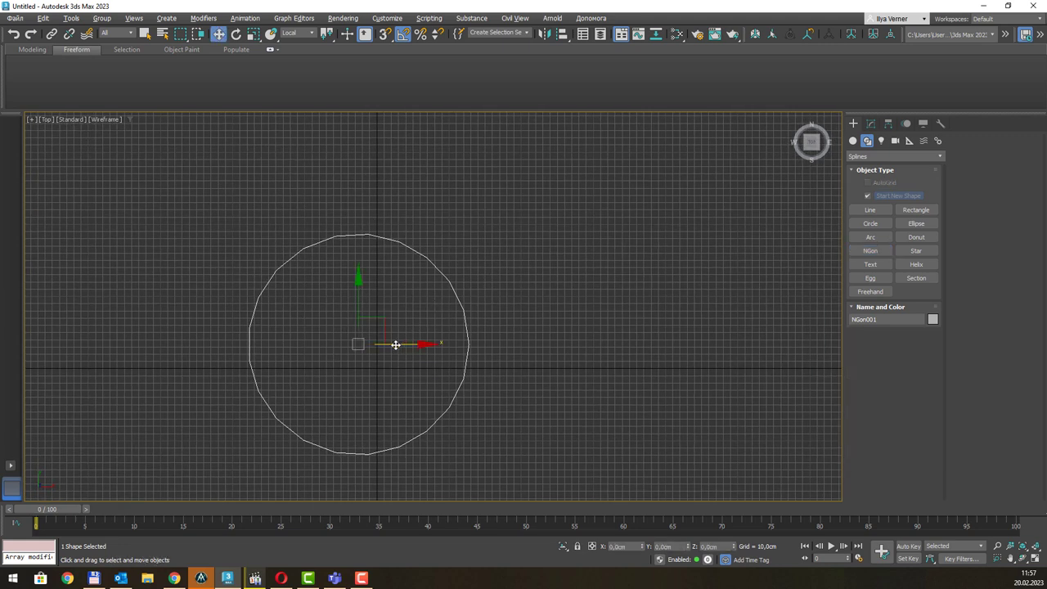
shift+drag(398, 343, 612, 336)
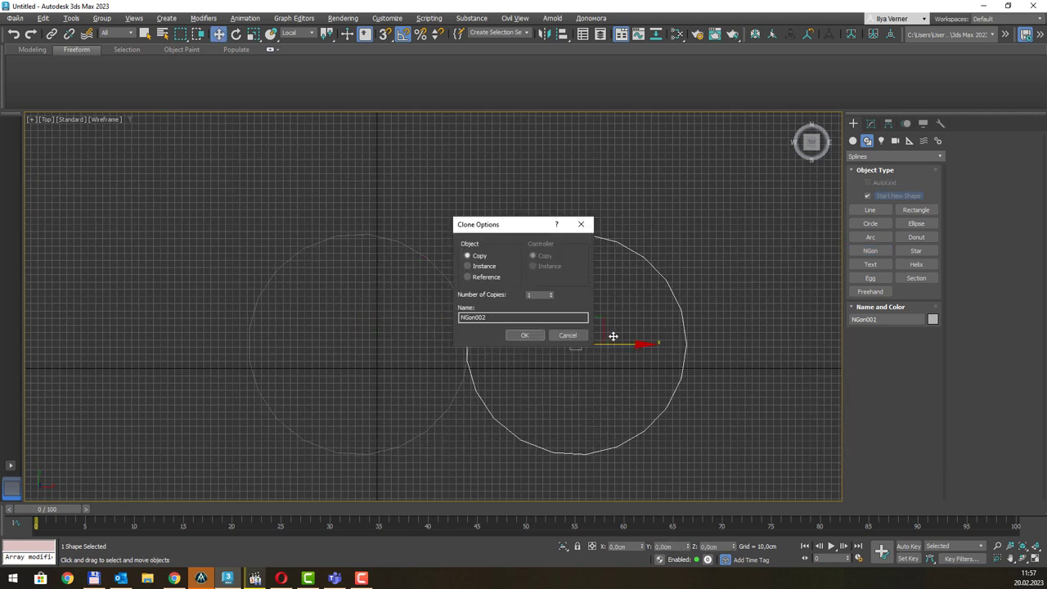
click(525, 336)
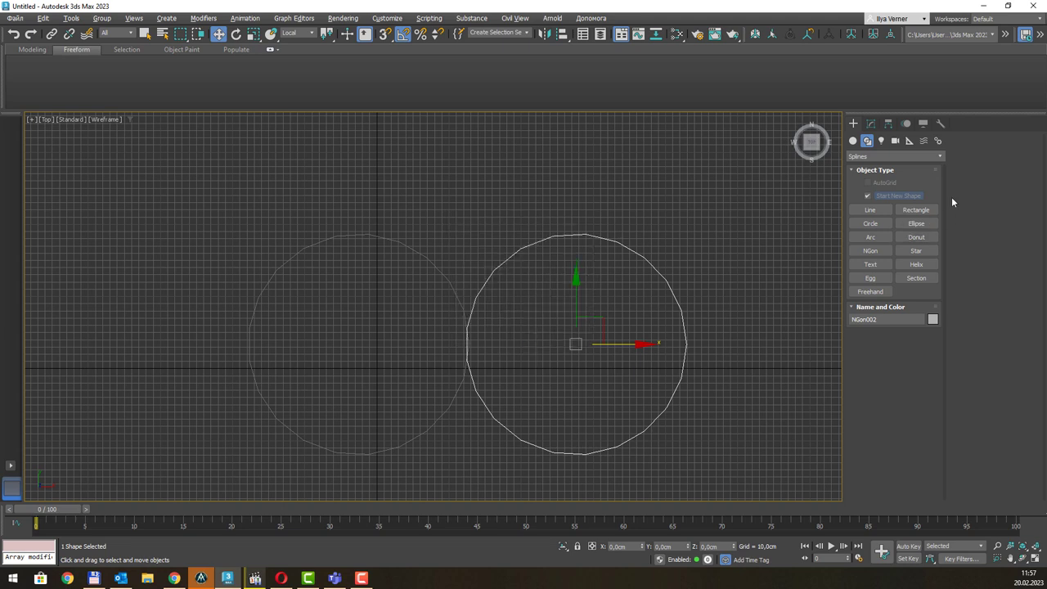
Set the copy's radius to 61.313 cm and place it beside the large circle.
click(870, 123)
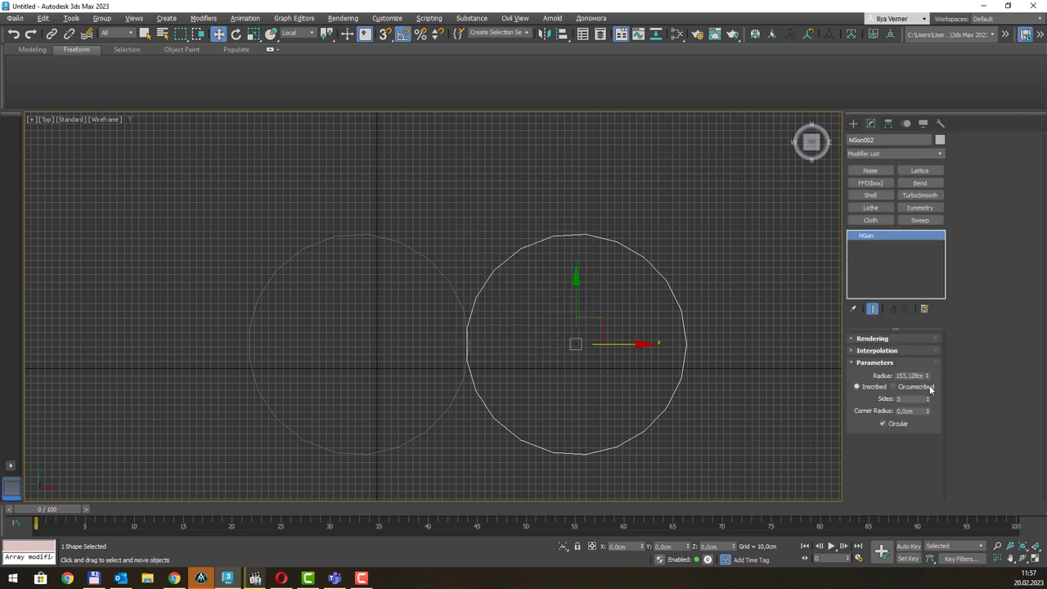
drag(926, 375, 929, 402)
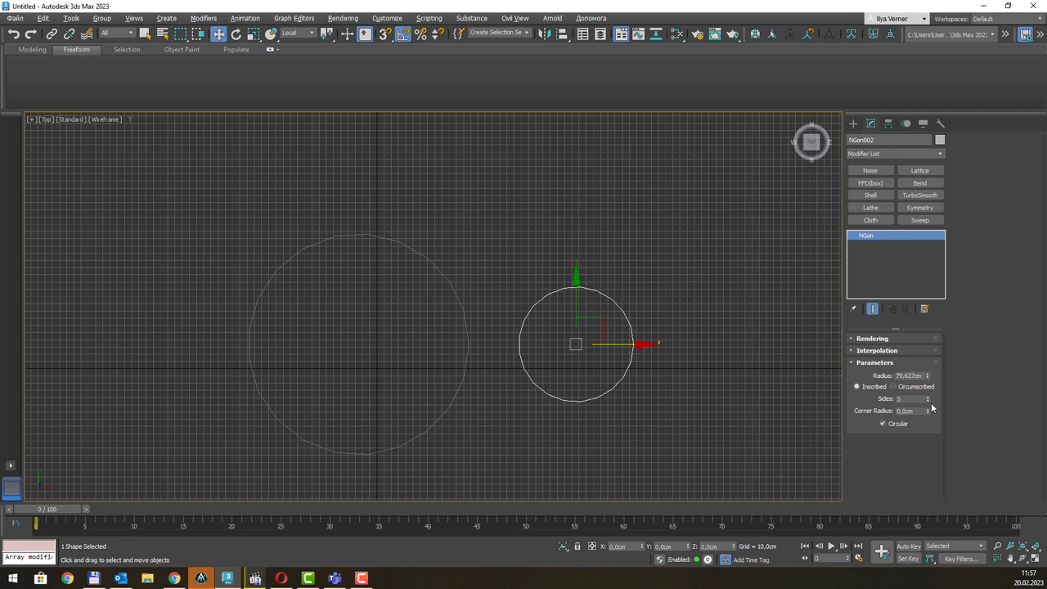
drag(927, 376, 924, 392)
middle_drag(516, 213, 526, 200)
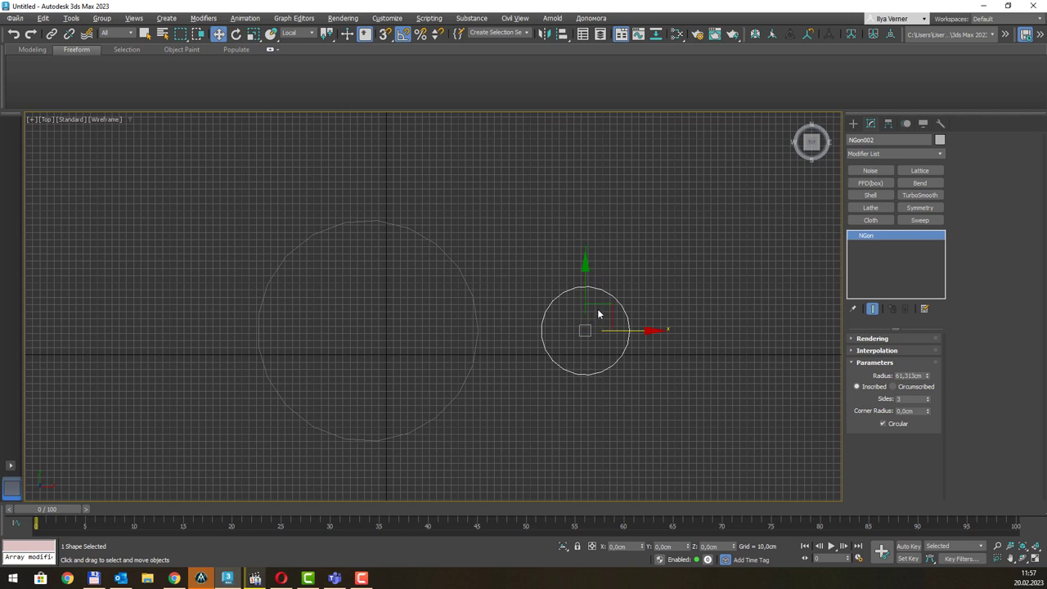
mouse_move(588, 299)
mouse_down()
mouse_move(400, 208)
mouse_move(285, 248)
mouse_move(331, 408)
mouse_move(518, 296)
mouse_move(359, 197)
mouse_move(278, 418)
mouse_move(512, 297)
mouse_move(329, 182)
mouse_move(376, 391)
mouse_move(642, 294)
mouse_up()
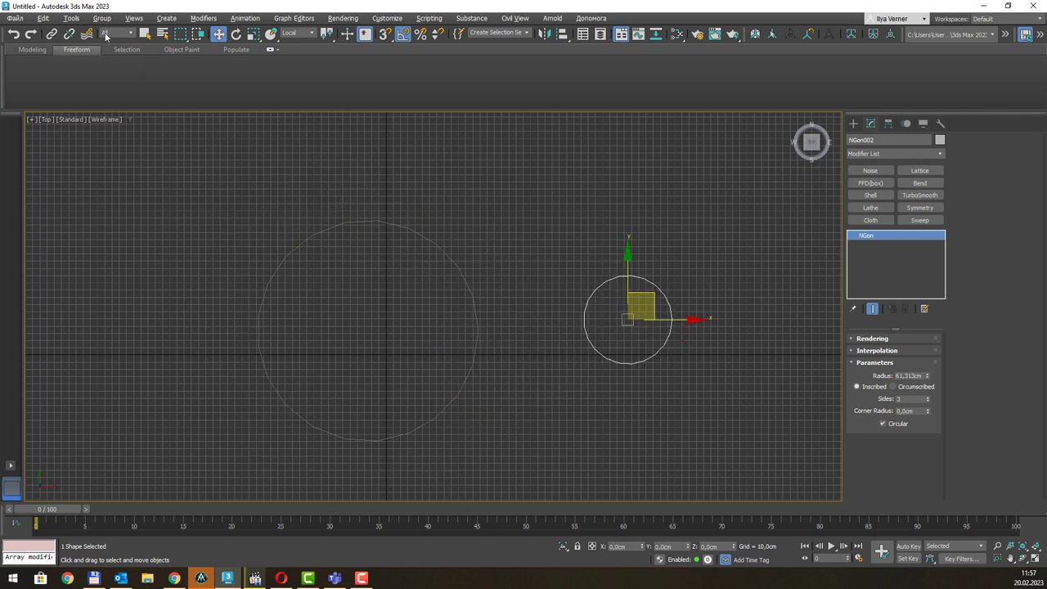
click(71, 18)
mouse_move(123, 249)
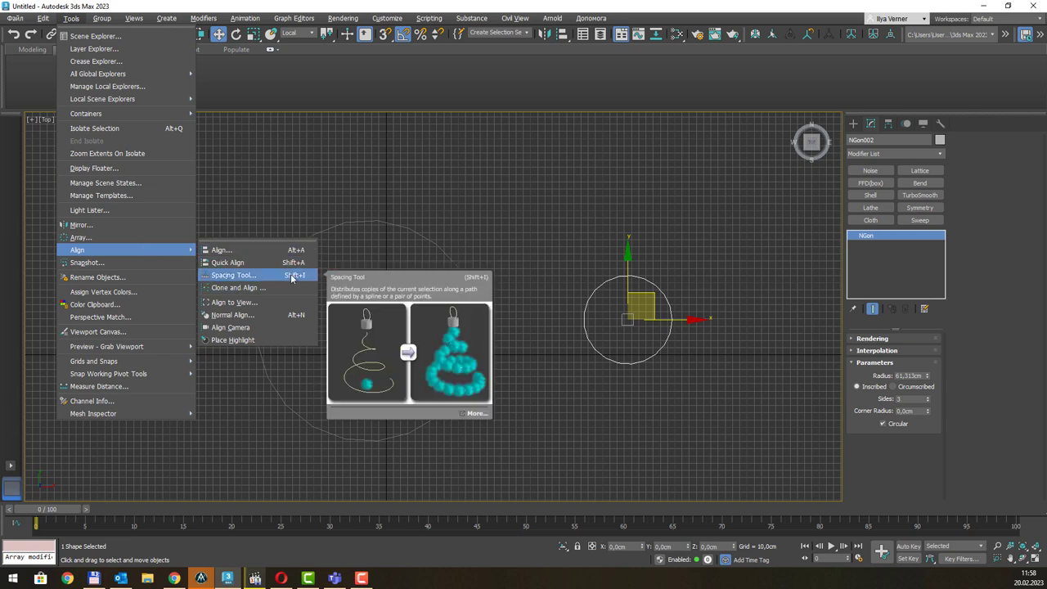
Use the Spacing Tool to place 10 instanced small circles along the large circle.
click(292, 277)
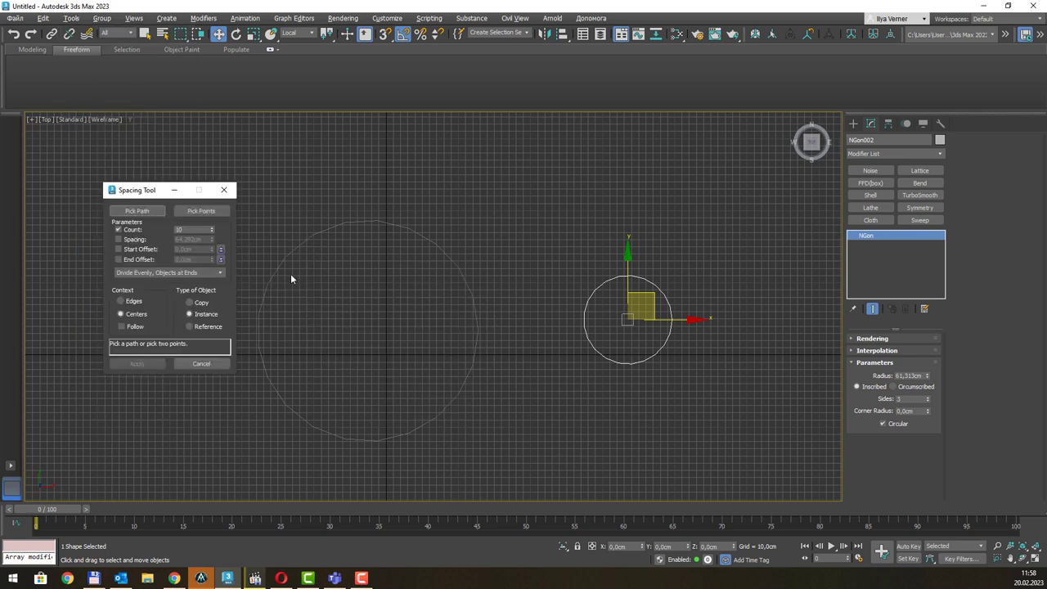
double_click(195, 229)
click(150, 211)
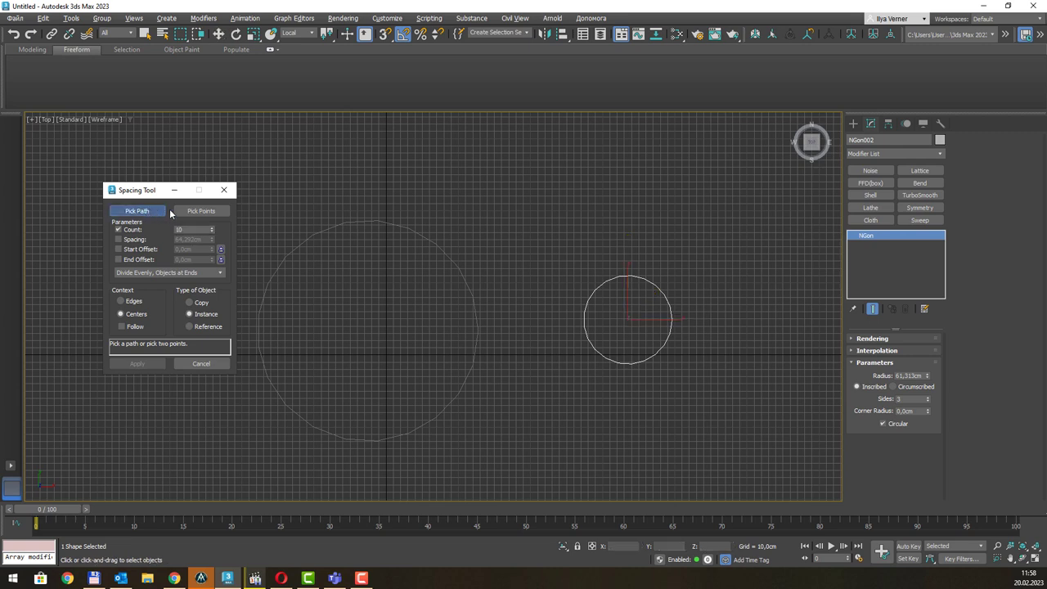
click(327, 229)
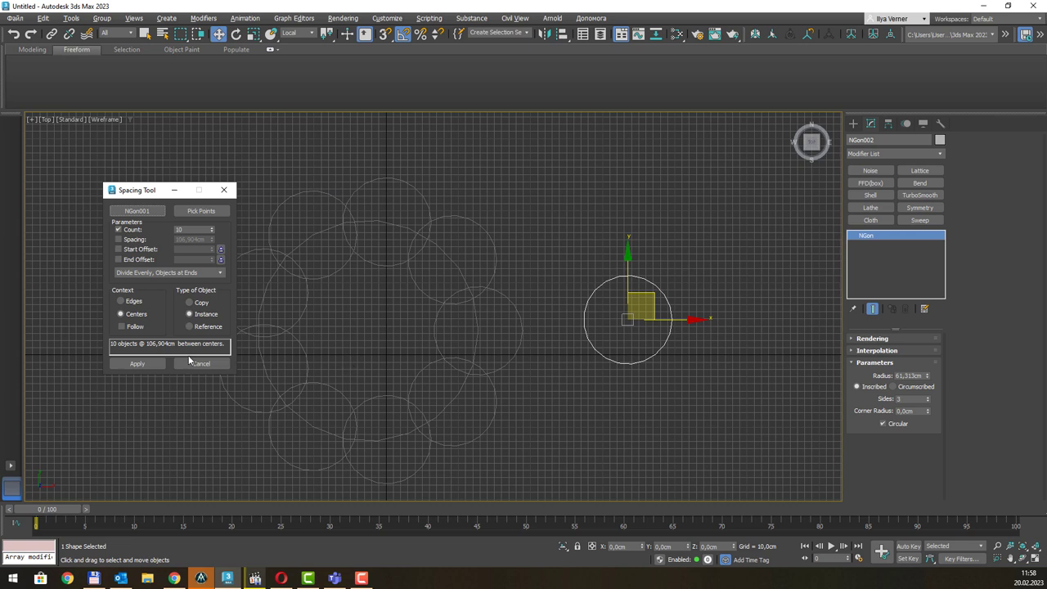
click(137, 363)
click(193, 363)
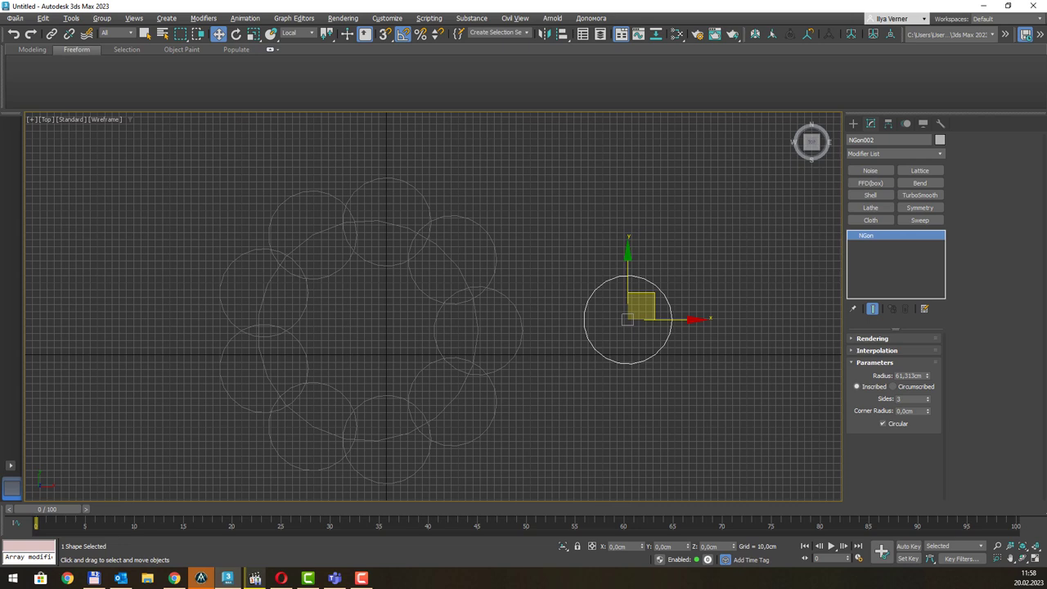
Shrink the large path circle's radius to about 113.3 cm and remove the leftover small circle.
key(F10)
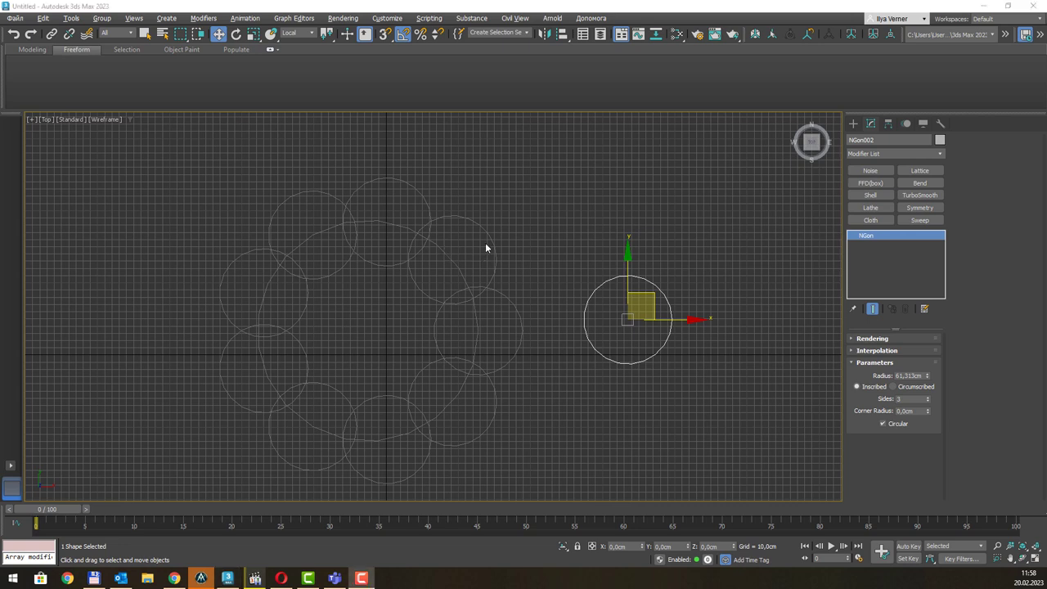
click(466, 260)
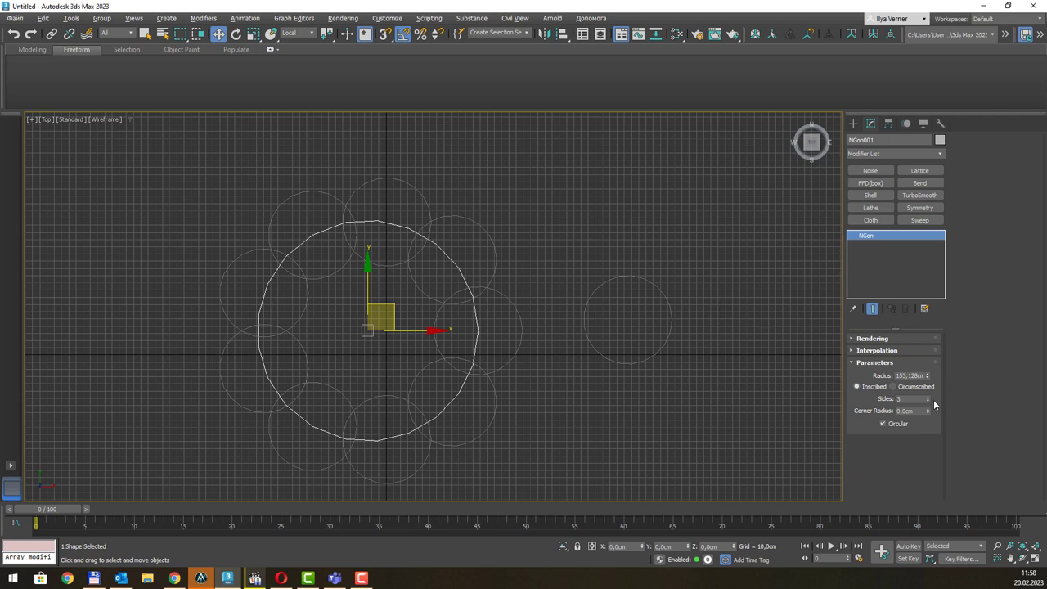
drag(928, 377, 929, 404)
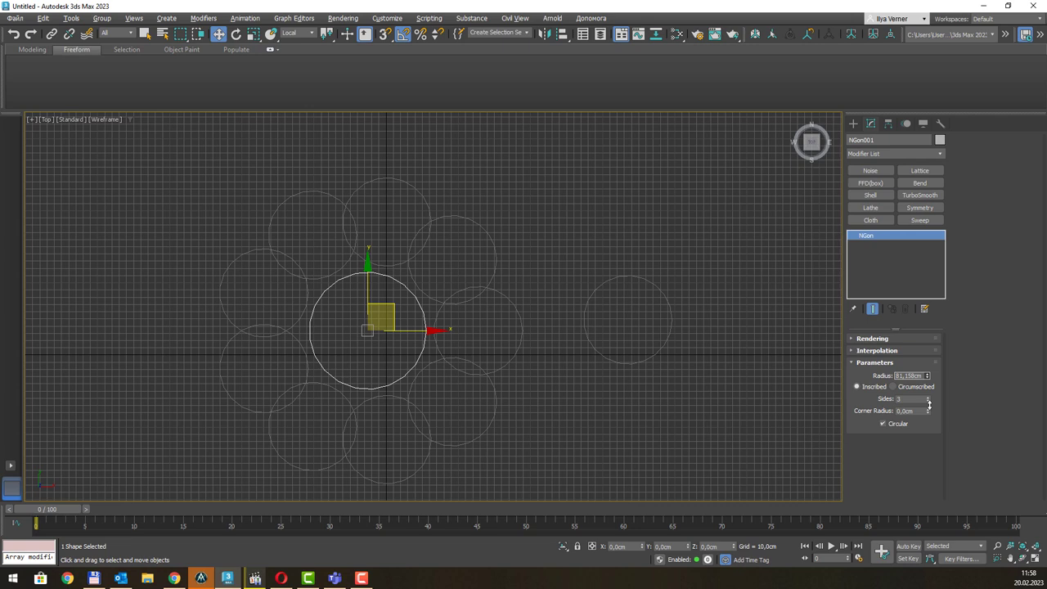
drag(929, 404, 929, 394)
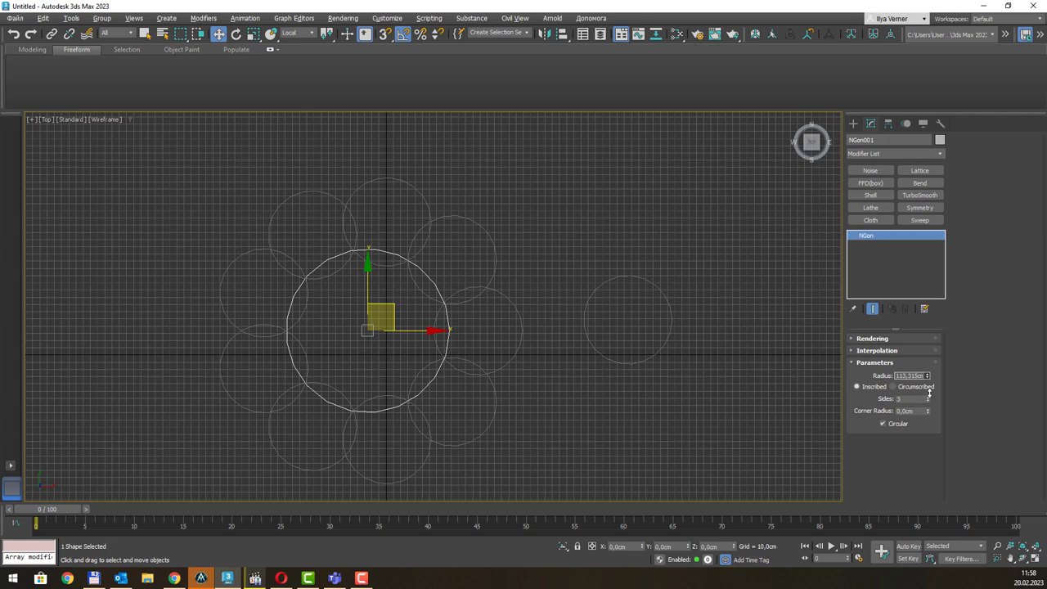
drag(929, 393, 929, 391)
key(ctrl+z)
key(ctrl+z)
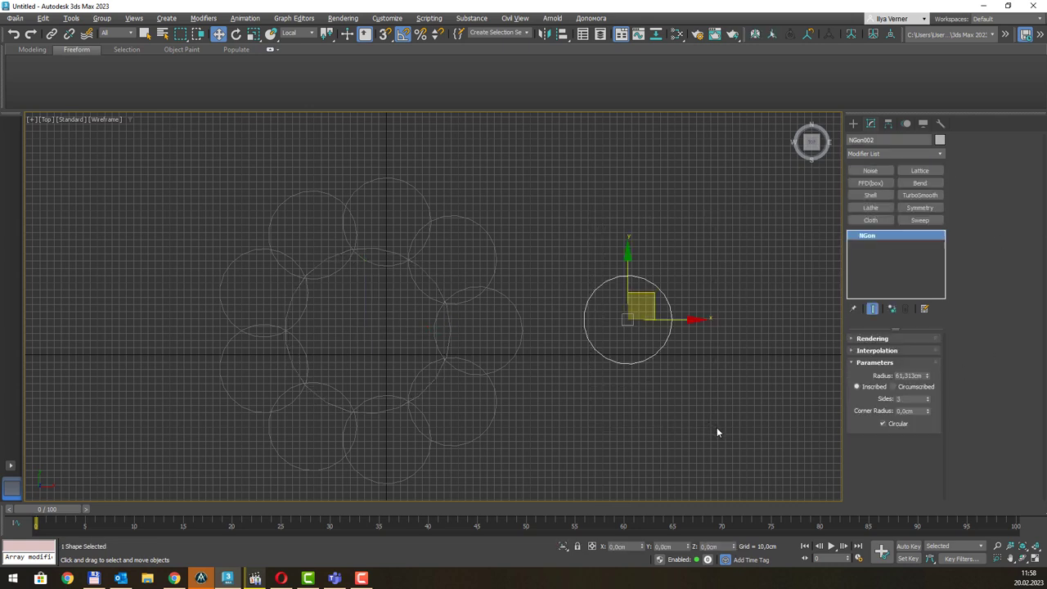
key(ctrl+z)
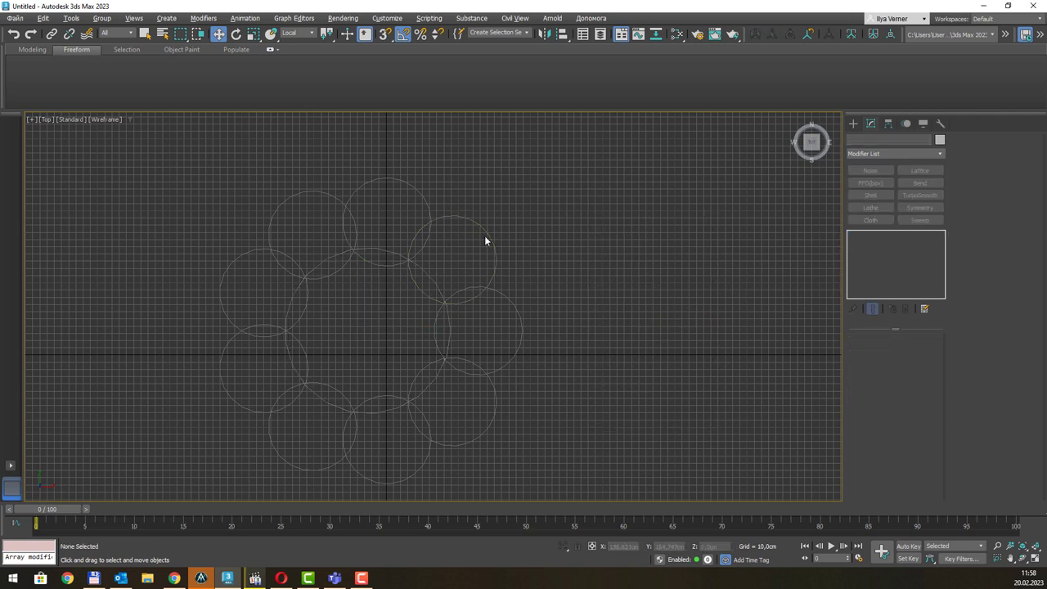
Convert a ring circle to an Editable Spline and attach all the other circles into it.
click(490, 236)
right_click(484, 233)
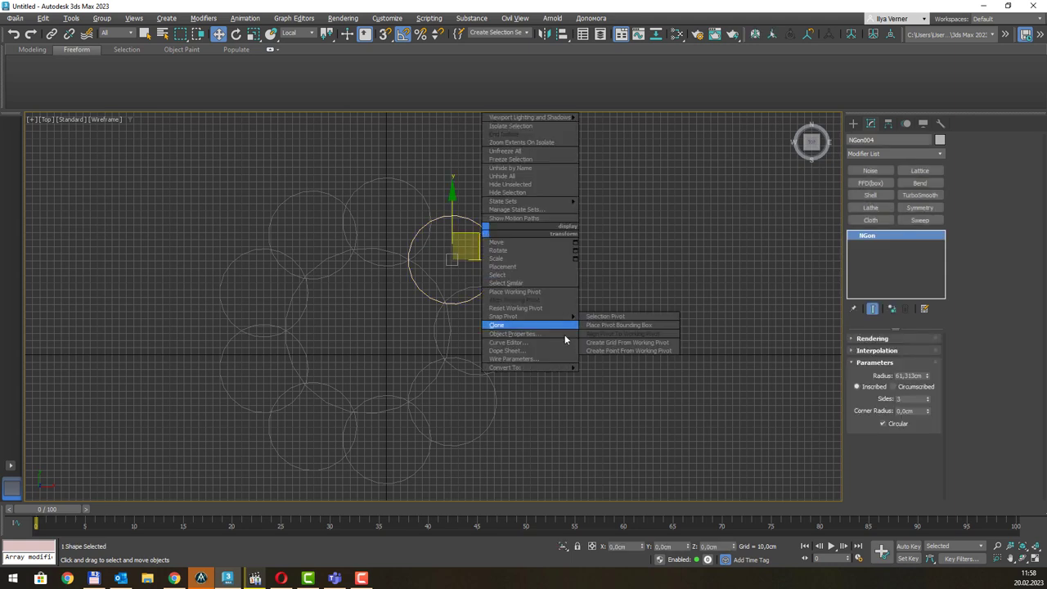
click(600, 371)
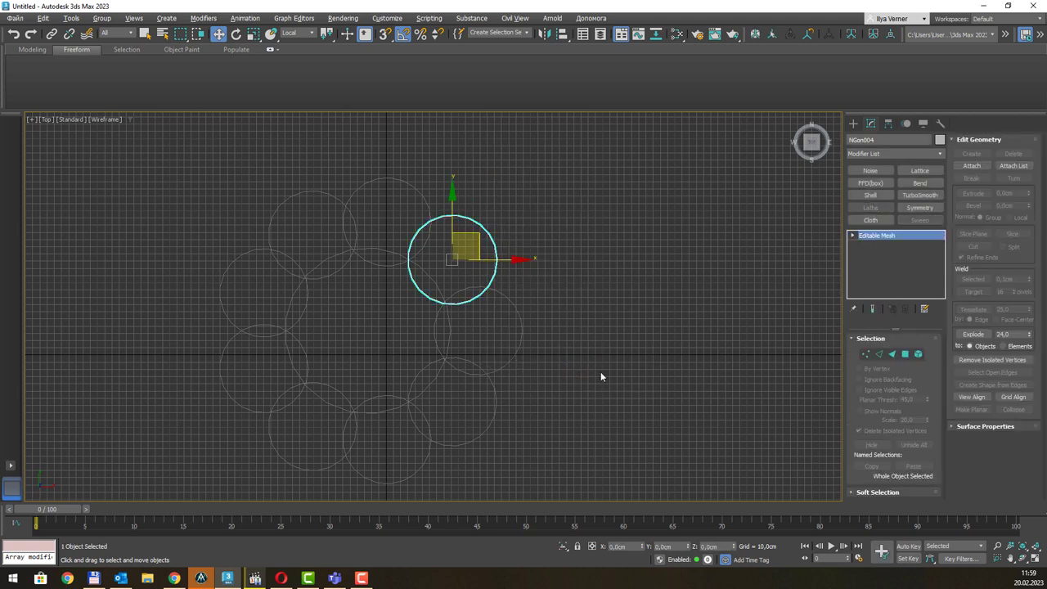
key(ctrl+z)
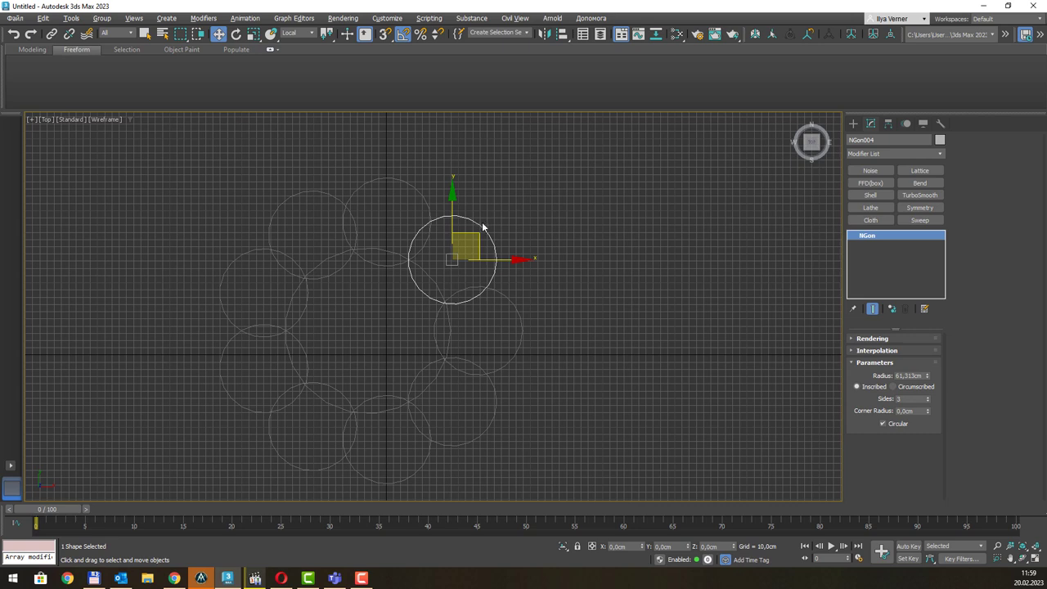
right_click(482, 230)
click(463, 219)
right_click(488, 230)
mouse_move(531, 365)
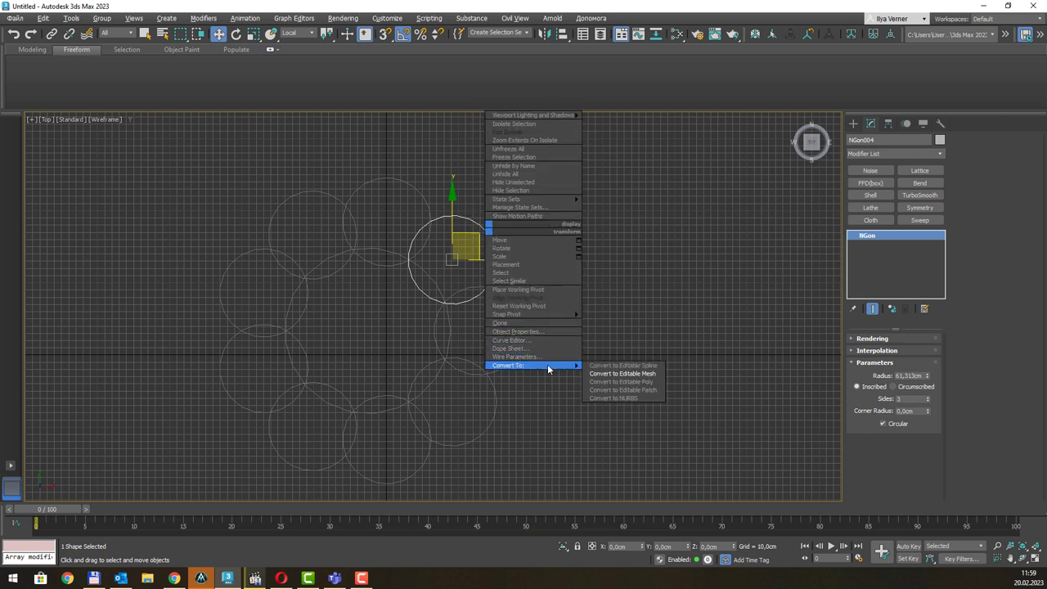
click(624, 367)
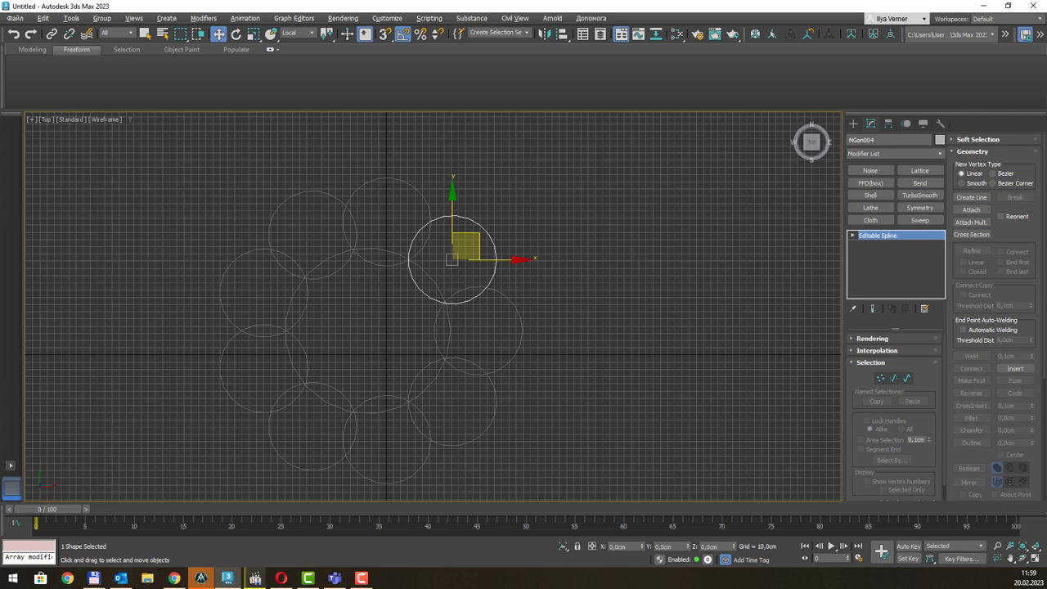
key(ctrl+a)
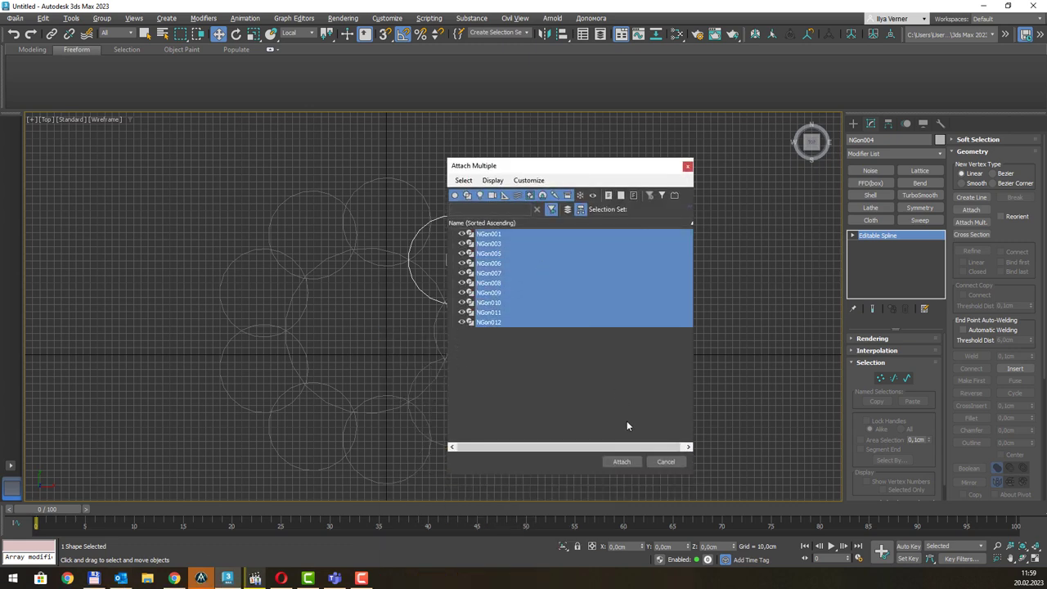
click(622, 462)
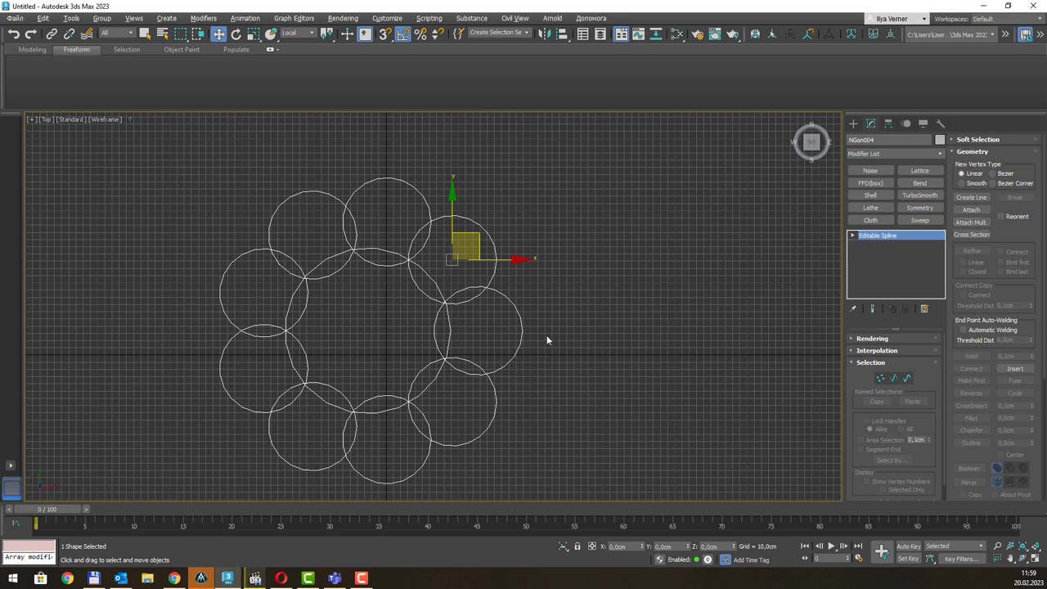
In Perspective, make a Copy of the circle ring raised upward along Z.
key(p)
scroll(547, 334, down, 5)
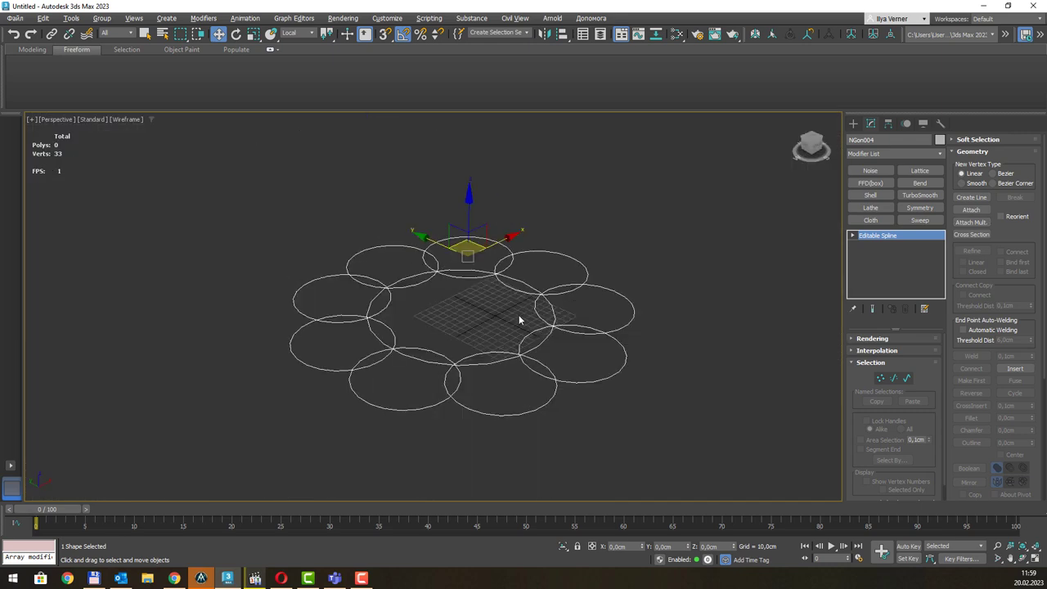
scroll(554, 290, down, 2)
middle_drag(551, 278, 361, 345)
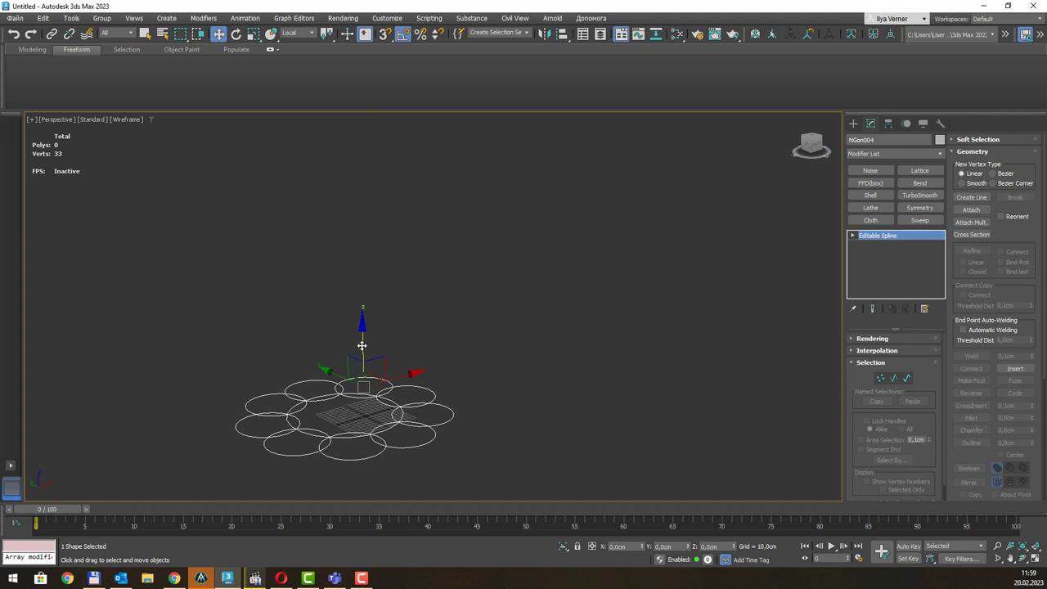
shift+drag(362, 345, 363, 215)
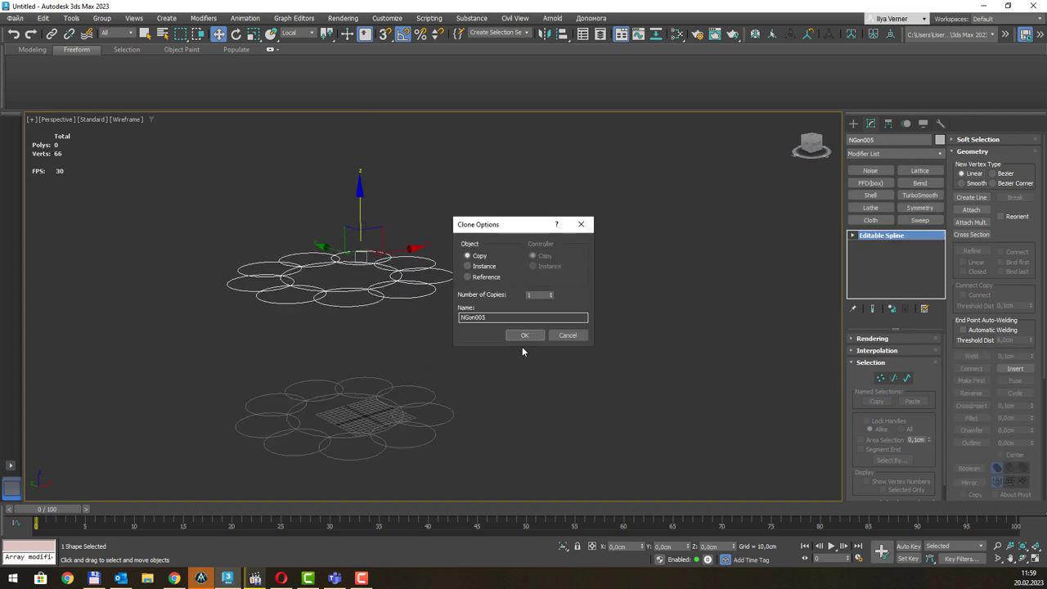
click(523, 335)
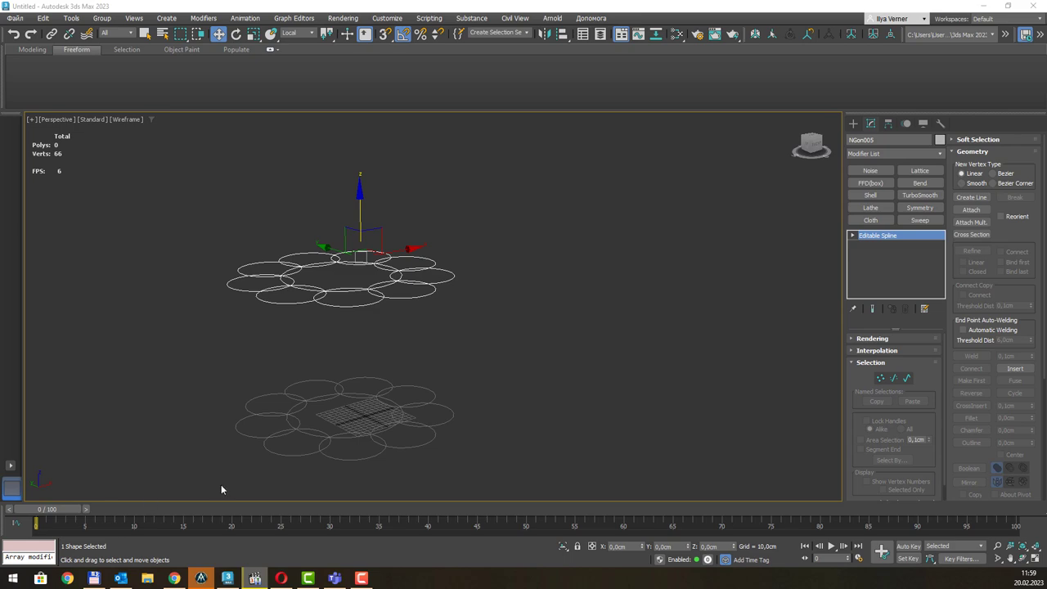
Isolate the copied ring and view it from the Top.
key(alt+q)
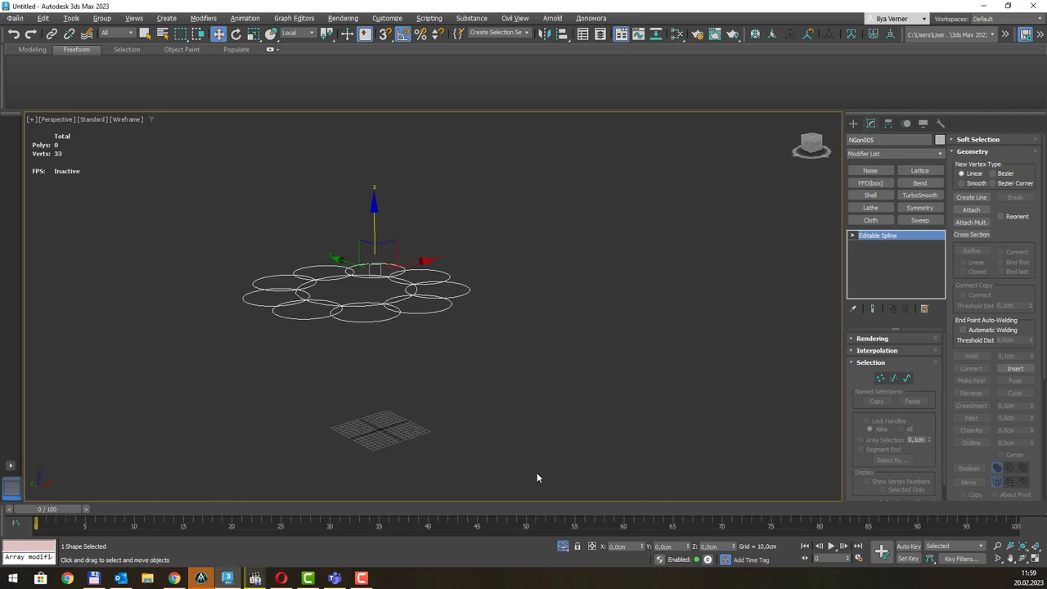
key(t)
scroll(482, 347, down, 5)
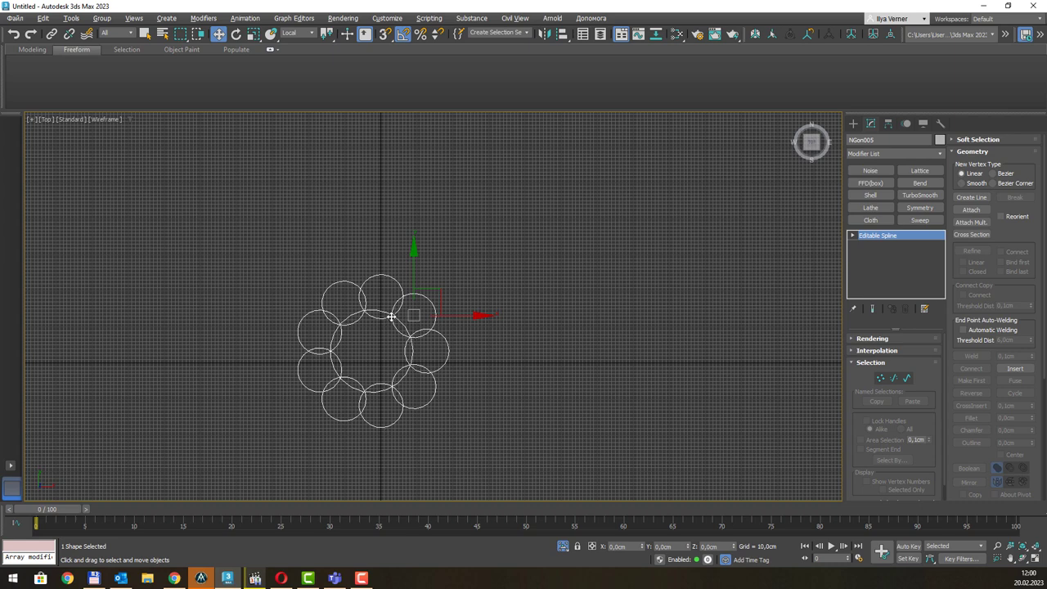
scroll(385, 311, up, 1)
scroll(451, 310, up, 1)
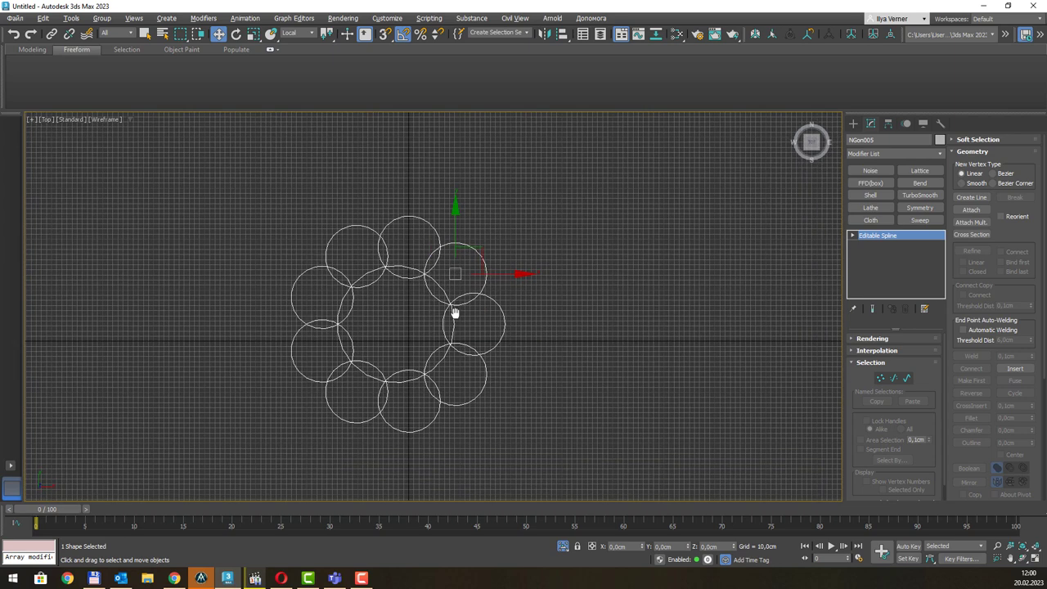
scroll(455, 303, up, 1)
middle_drag(469, 244, 450, 261)
Scale all the copied ring's circle splines to 64%, then shrink the central circle further.
key(1)
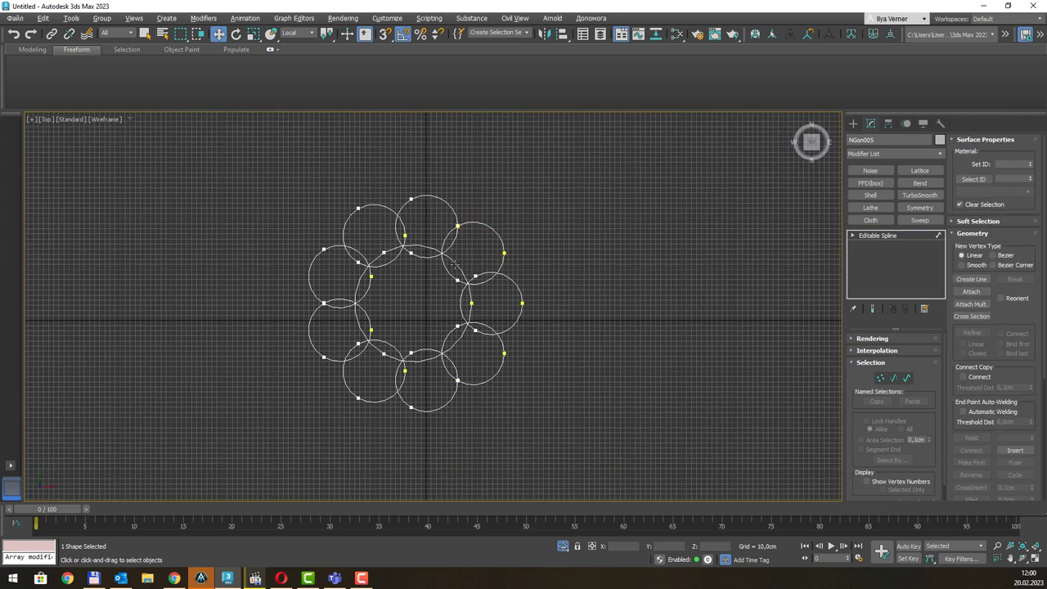
drag(253, 176, 503, 386)
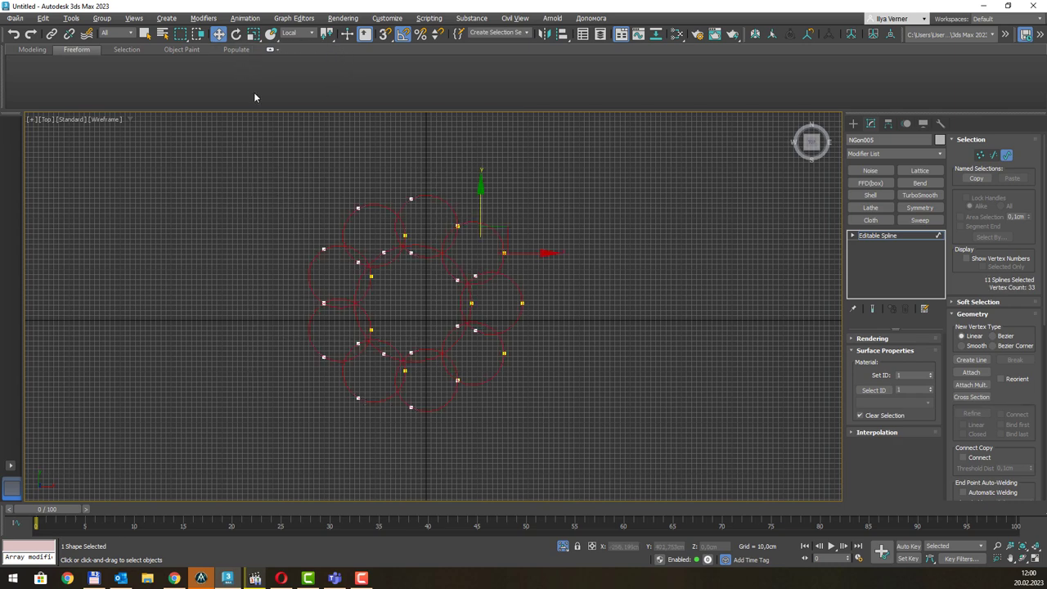
key(r)
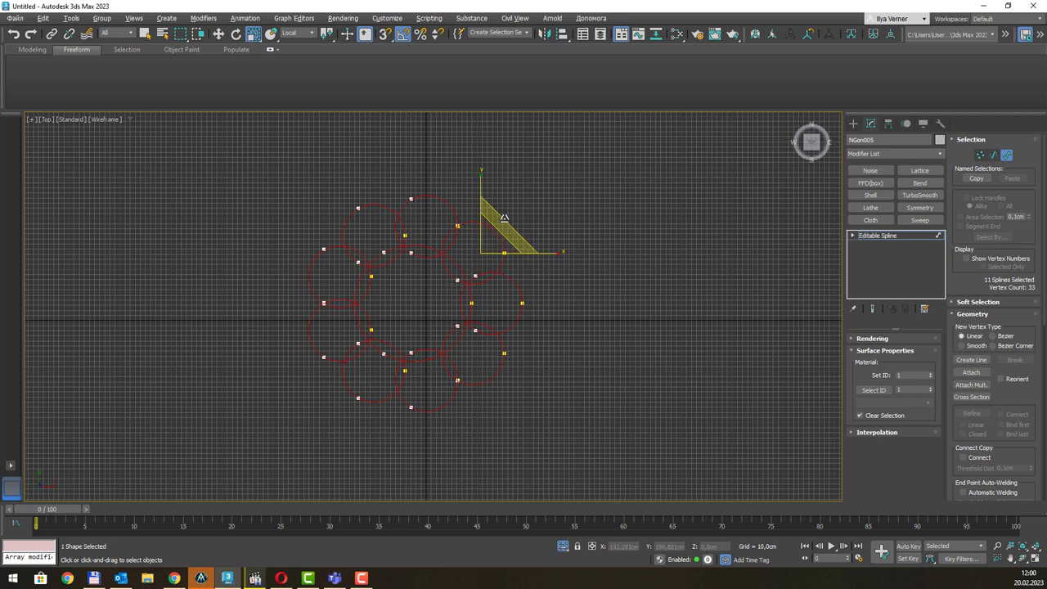
drag(504, 217, 503, 303)
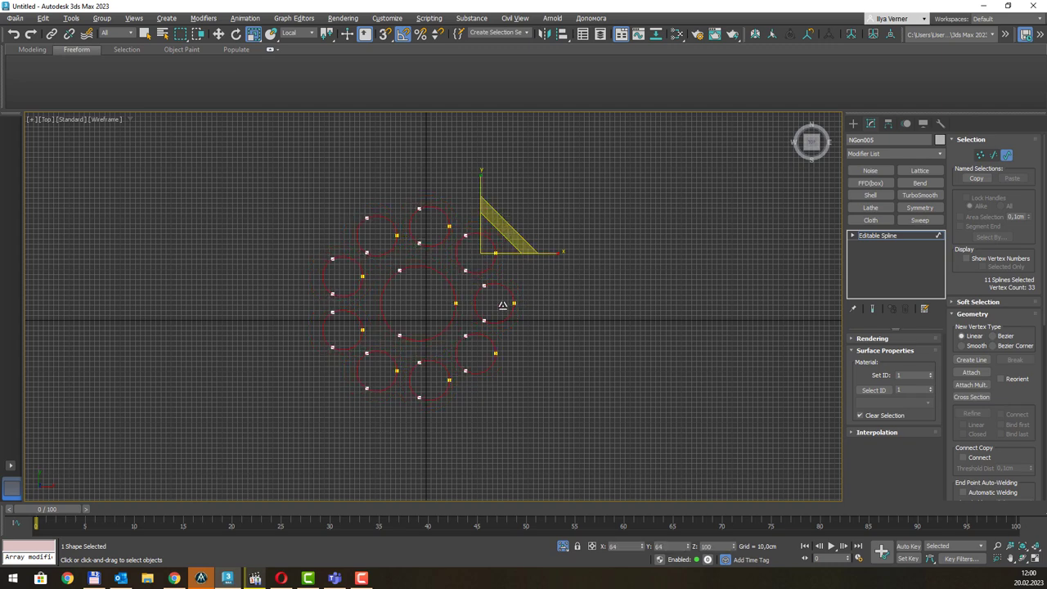
click(437, 277)
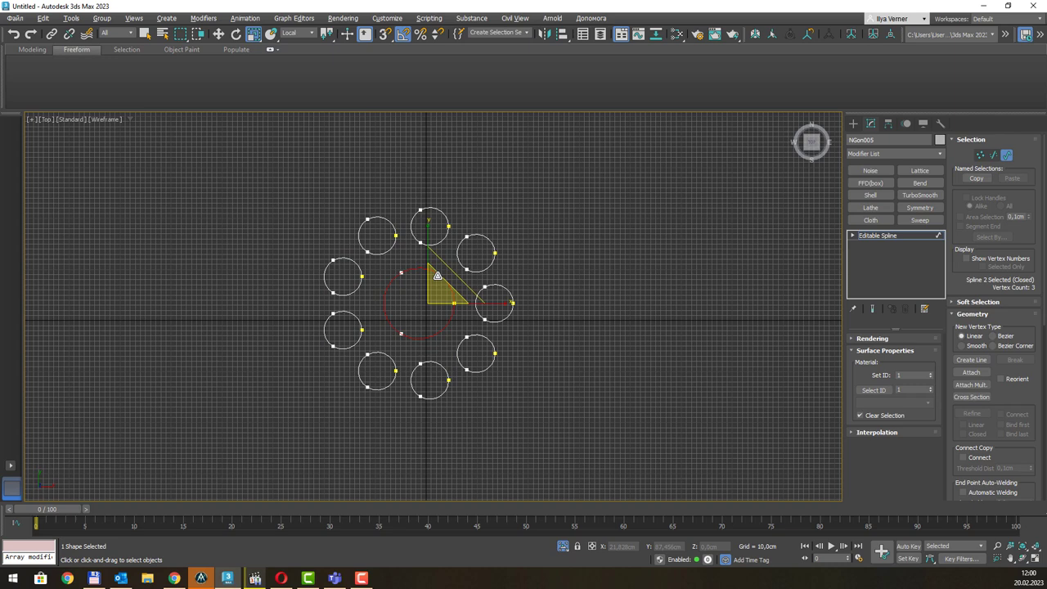
mouse_move(445, 286)
mouse_down()
mouse_move(436, 313)
mouse_move(418, 316)
mouse_up()
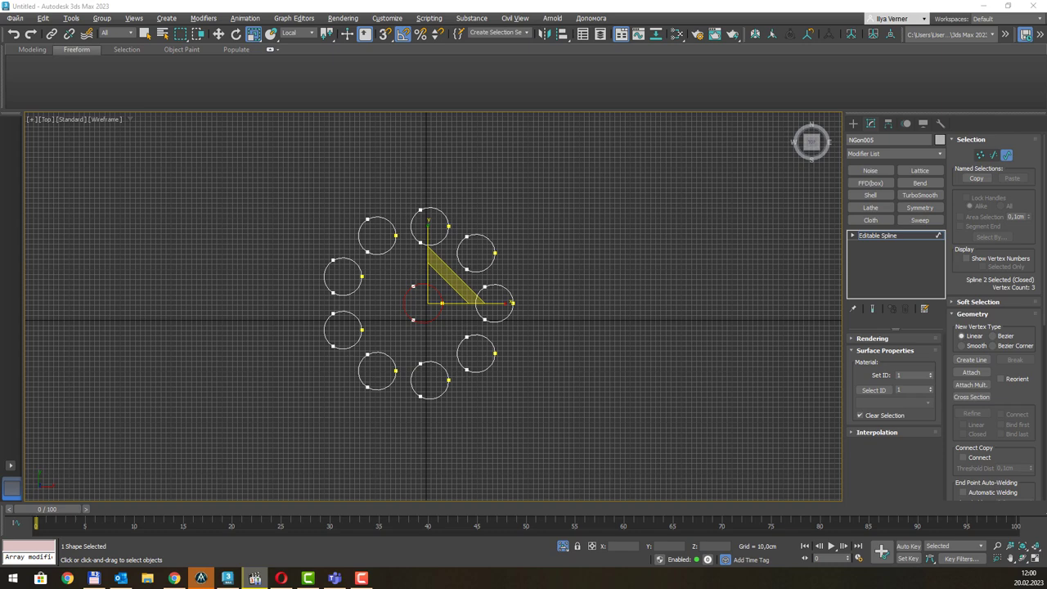
Move the top circle up and right and the upper-left circle further left.
click(521, 217)
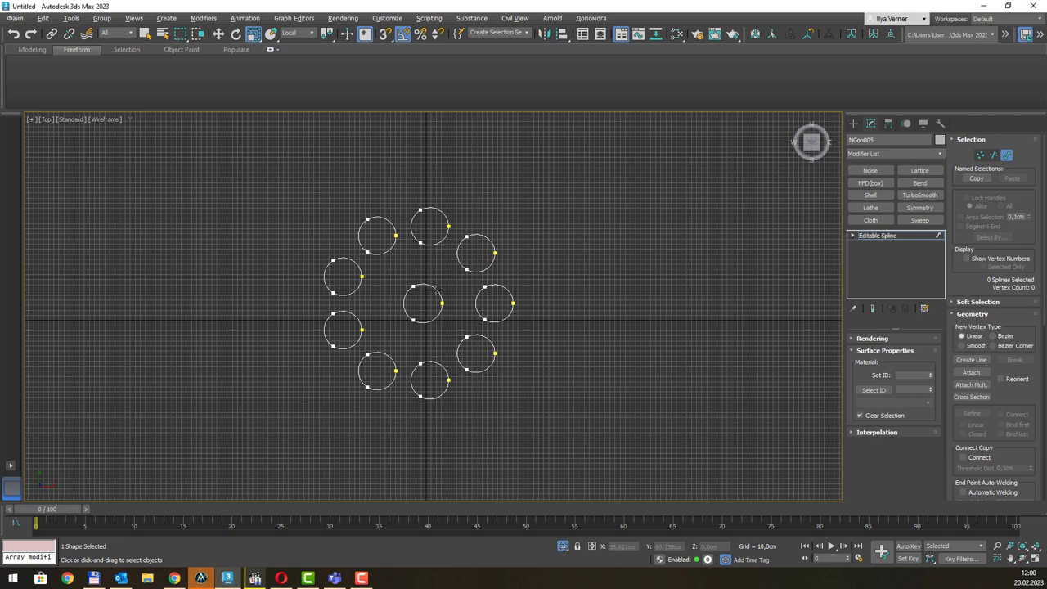
click(435, 287)
key(w)
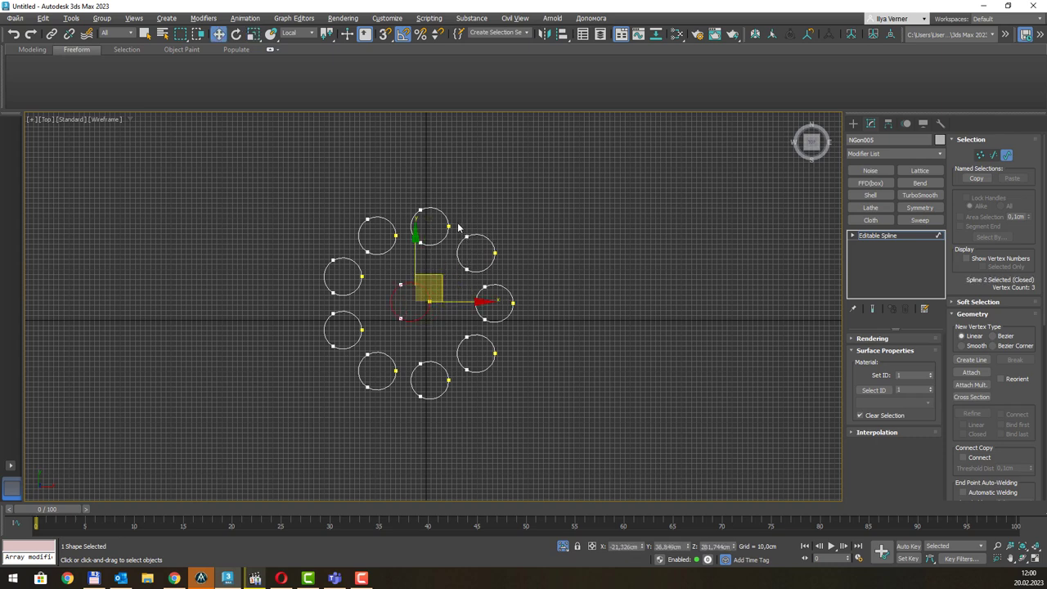
click(448, 219)
drag(446, 205, 460, 194)
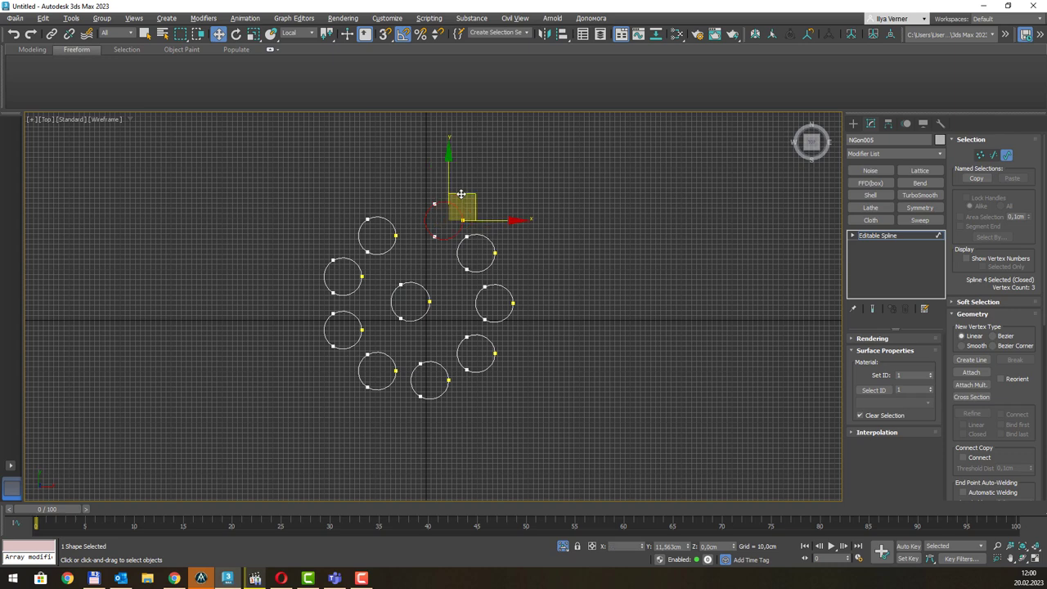
click(484, 237)
click(389, 221)
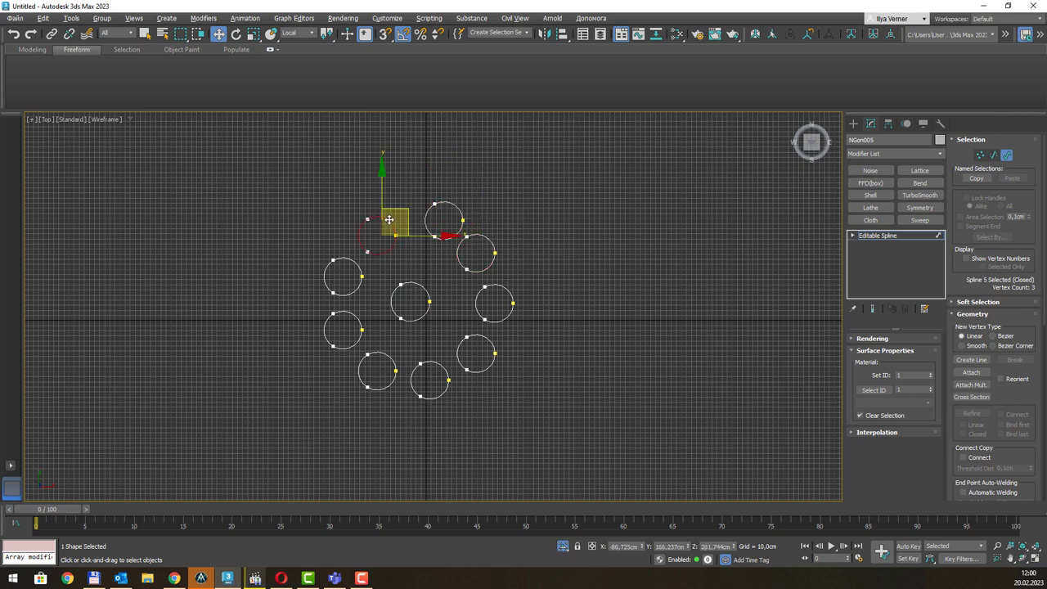
drag(389, 221, 364, 221)
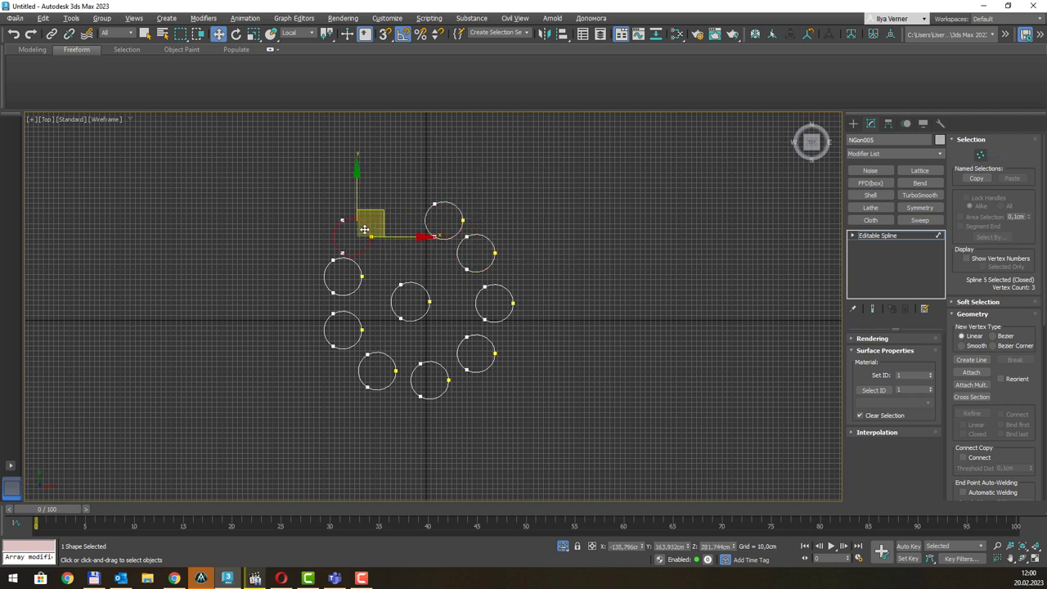
Shift the lower and lower-right circles to new spots, then return to object level.
click(394, 372)
ctrl+click(412, 368)
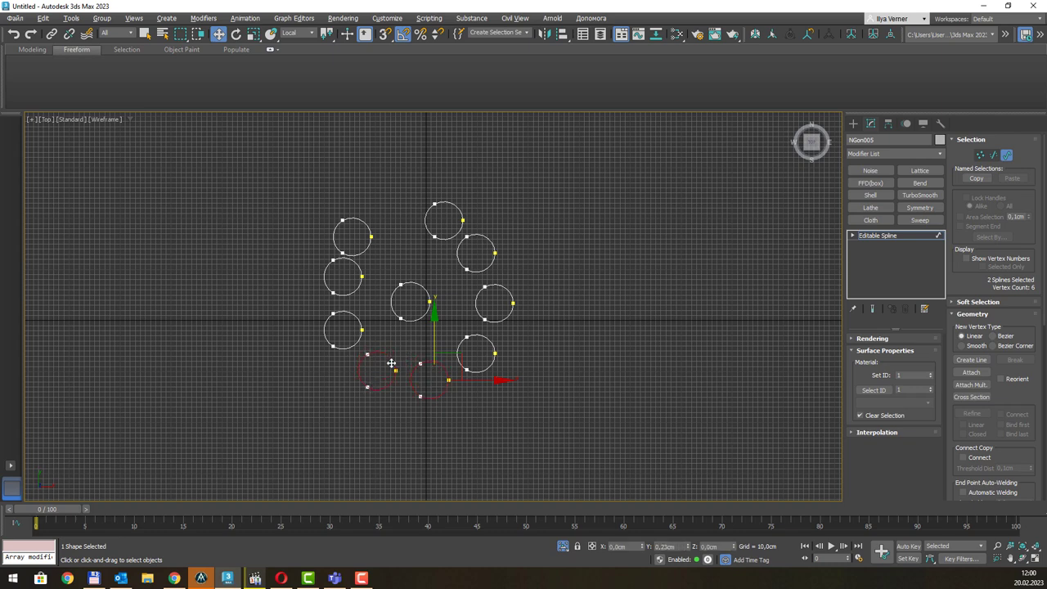
mouse_move(447, 363)
mouse_down()
mouse_move(418, 358)
mouse_move(405, 402)
mouse_up()
click(423, 397)
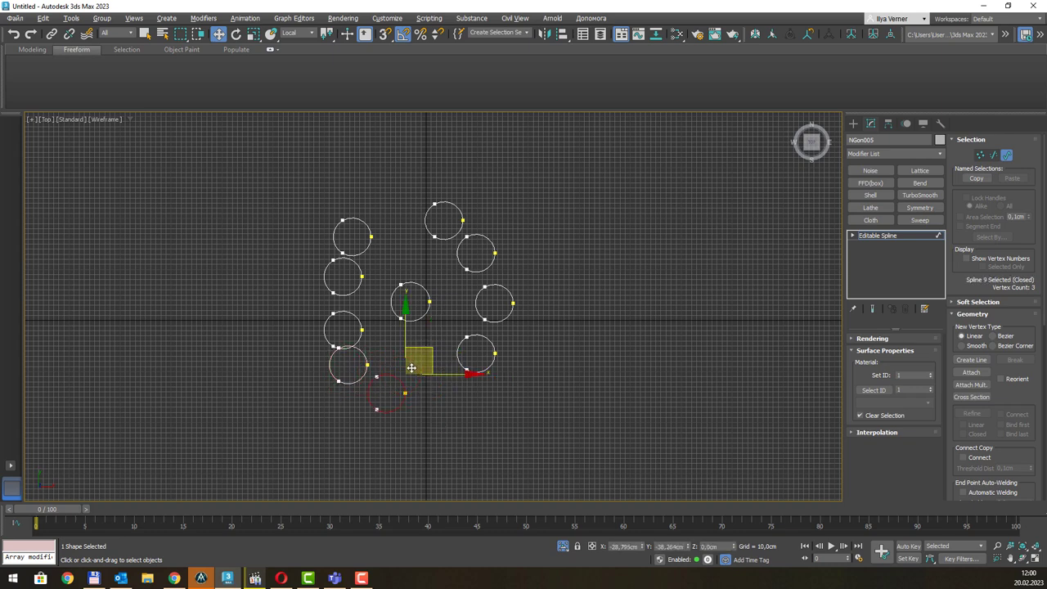
drag(409, 357, 403, 340)
click(514, 350)
click(491, 350)
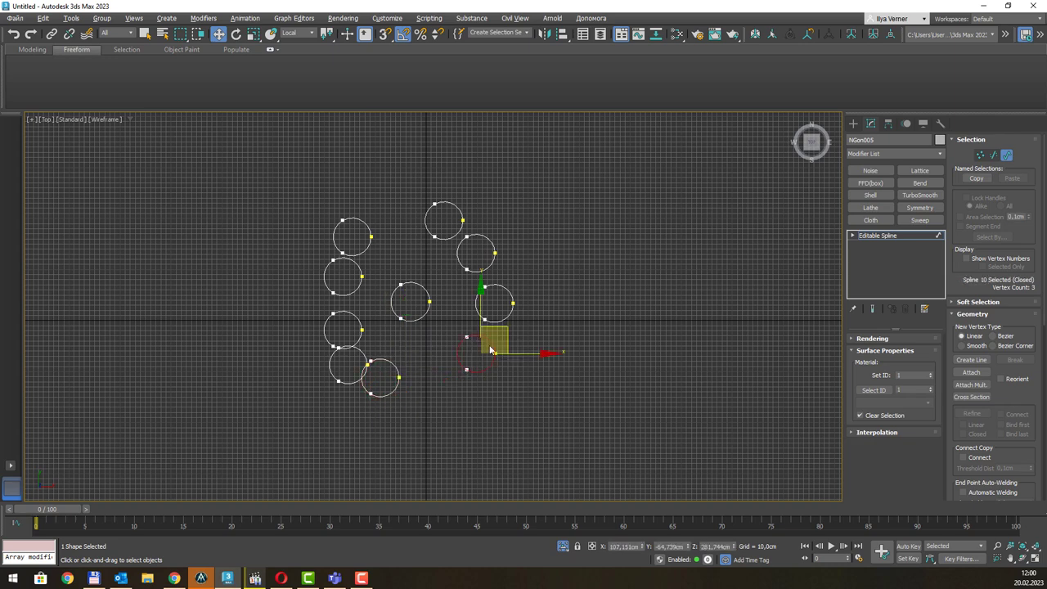
drag(497, 330, 512, 343)
click(512, 300)
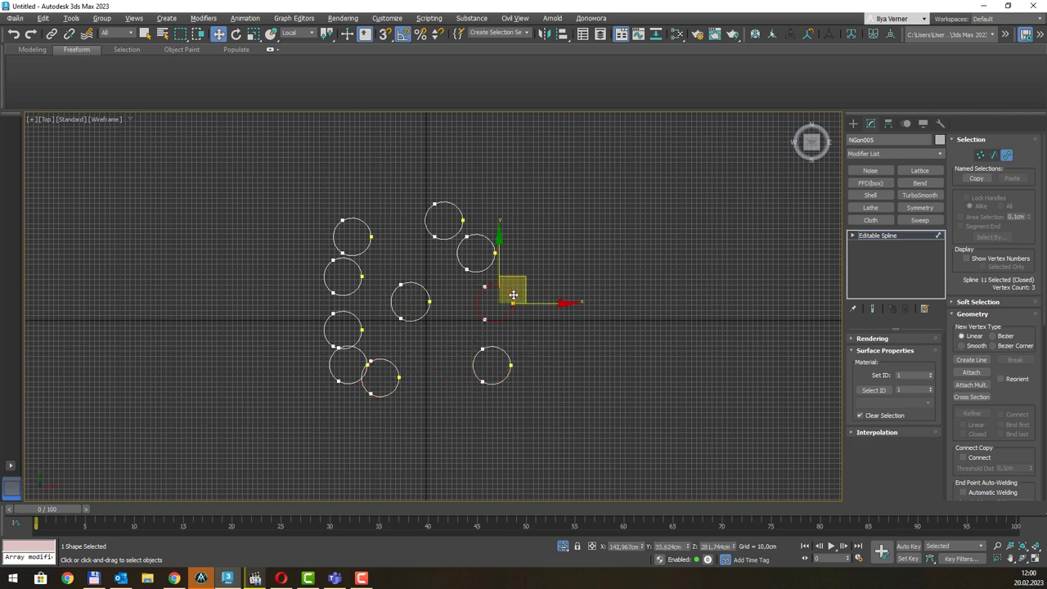
drag(513, 294, 519, 322)
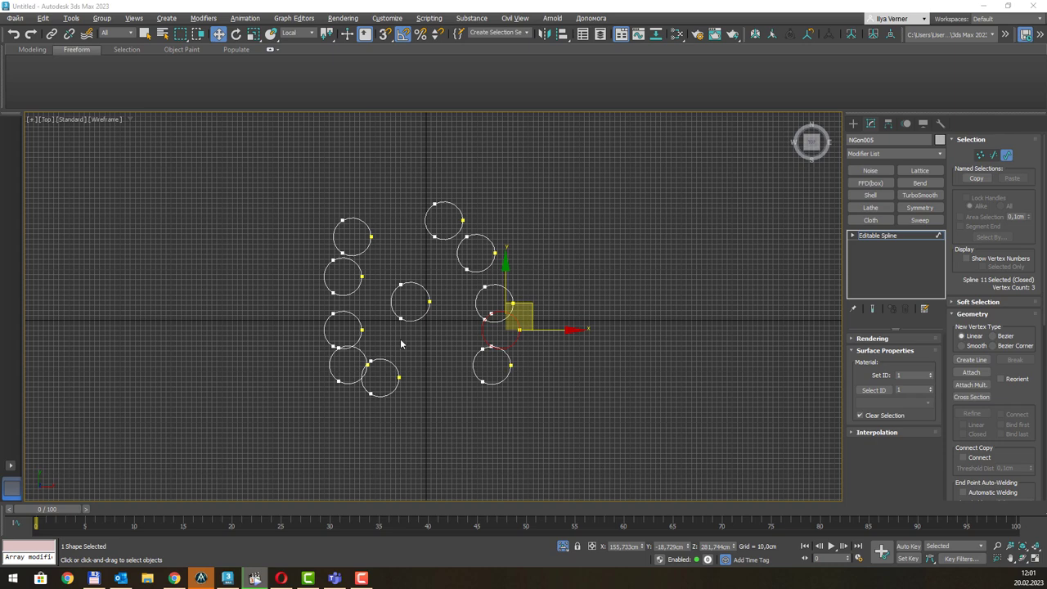
click(887, 235)
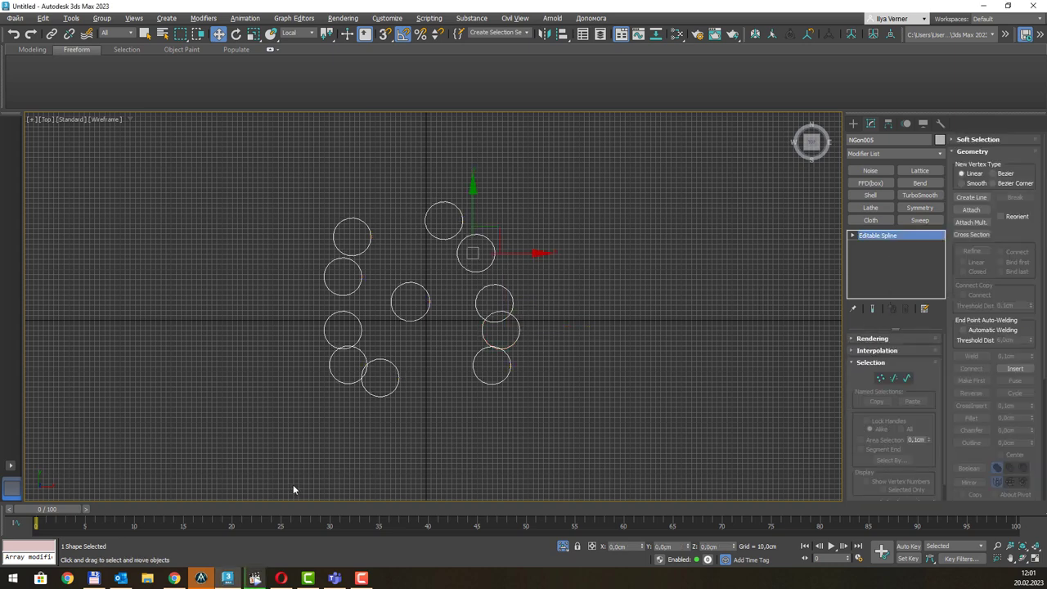
Raise a Copy of the scattered ring higher on Z and isolate it in the view.
click(563, 547)
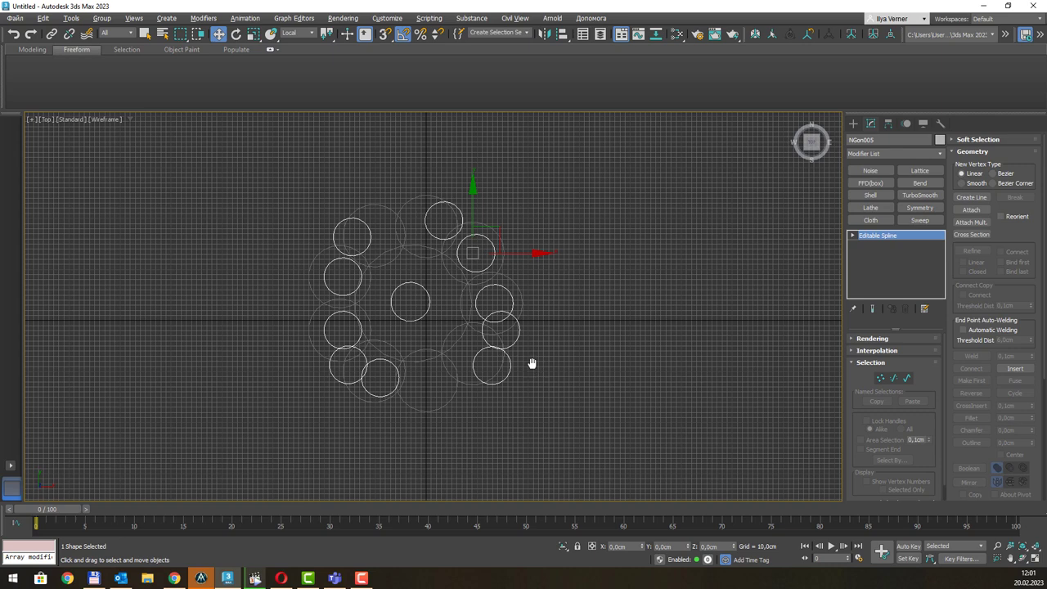
key(p)
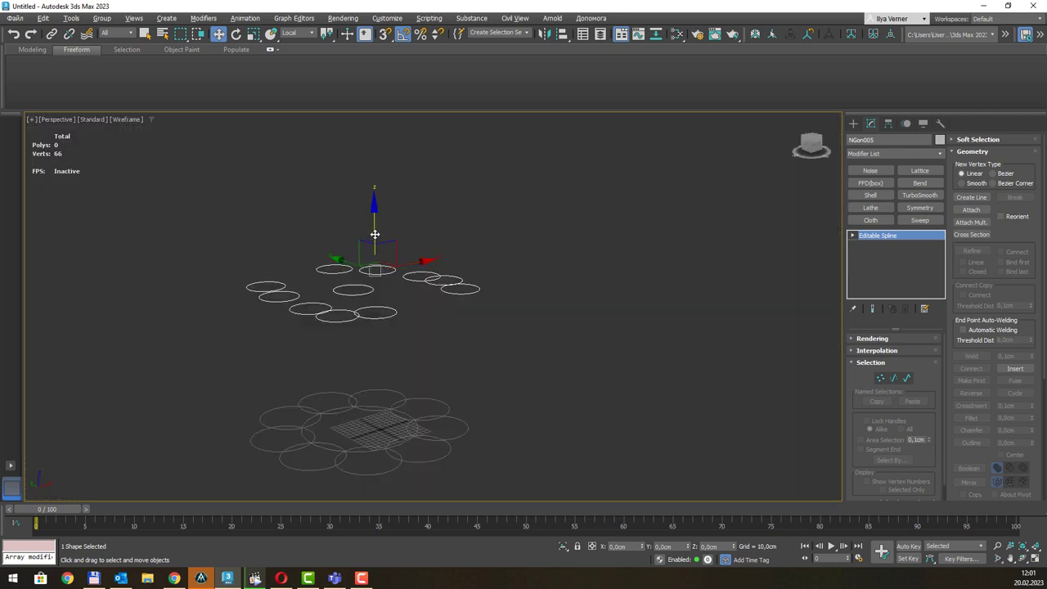
shift+drag(373, 232, 374, 117)
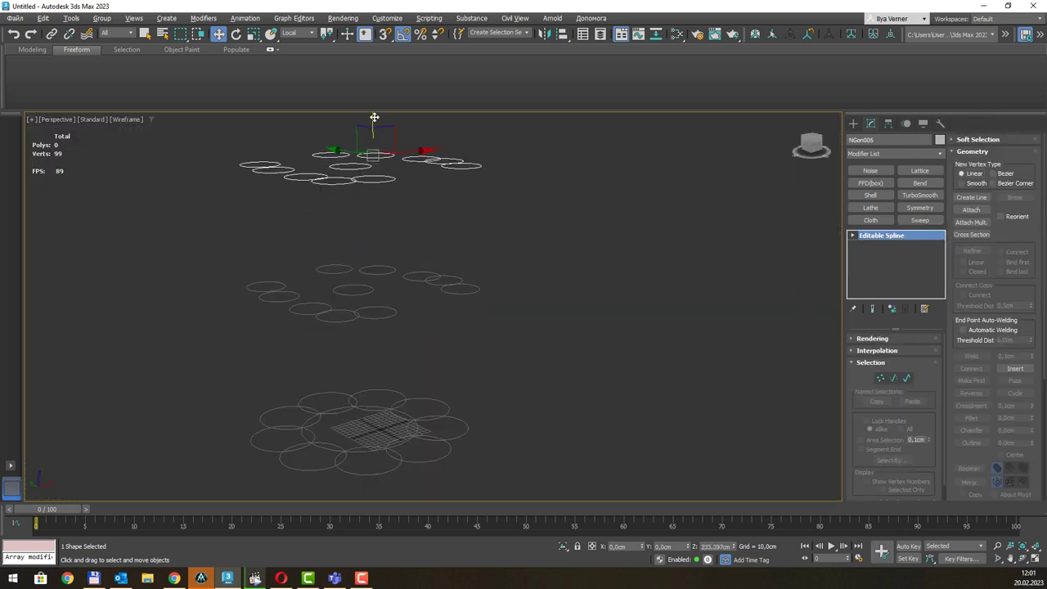
click(527, 334)
key(alt+q)
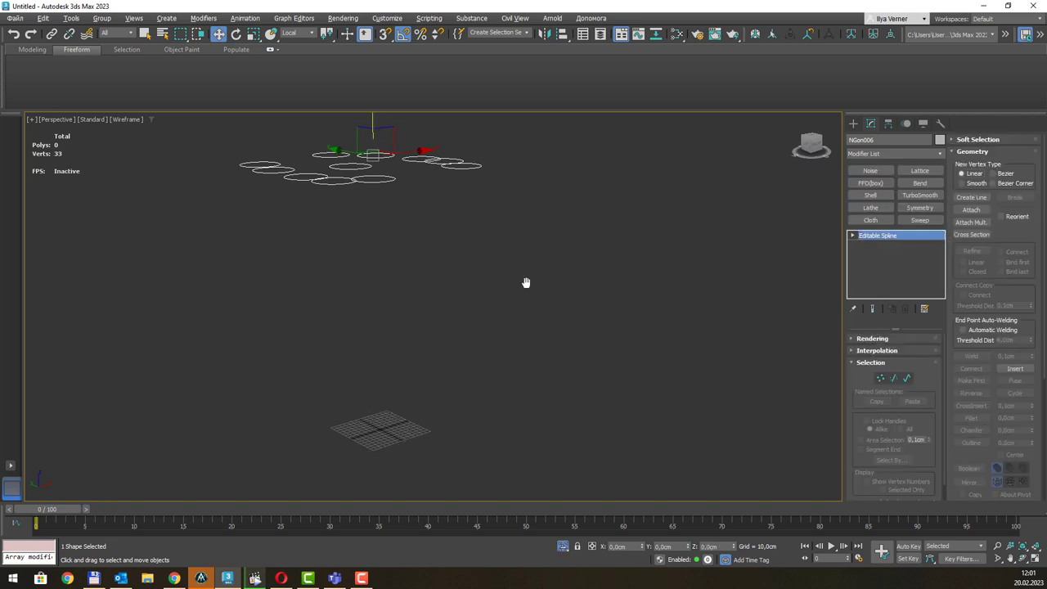
From the top view, scale all eleven NGon006 circles down together.
key(t)
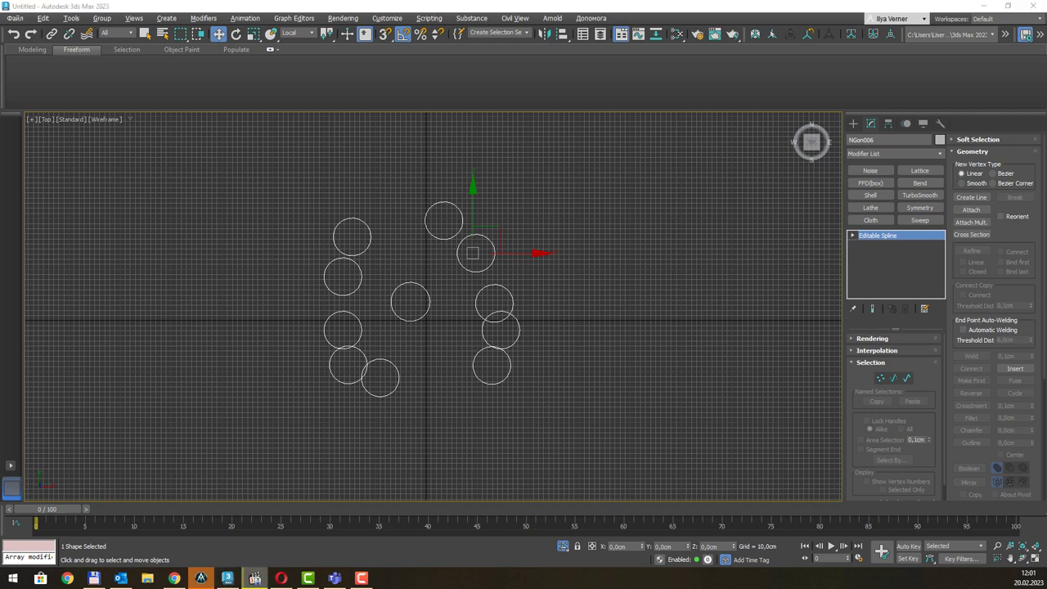
middle_drag(601, 254, 585, 274)
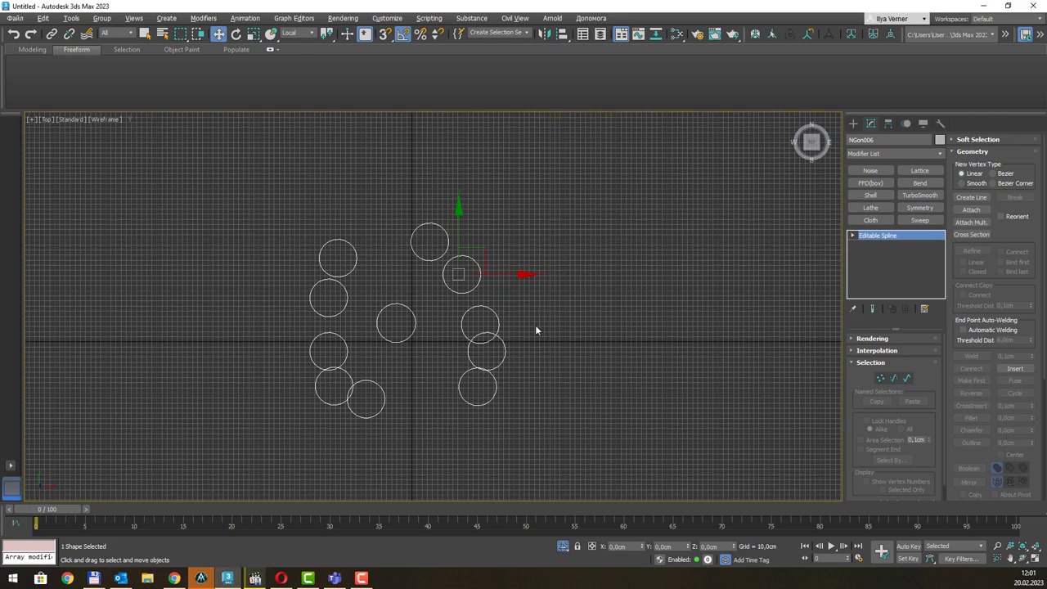
key(3)
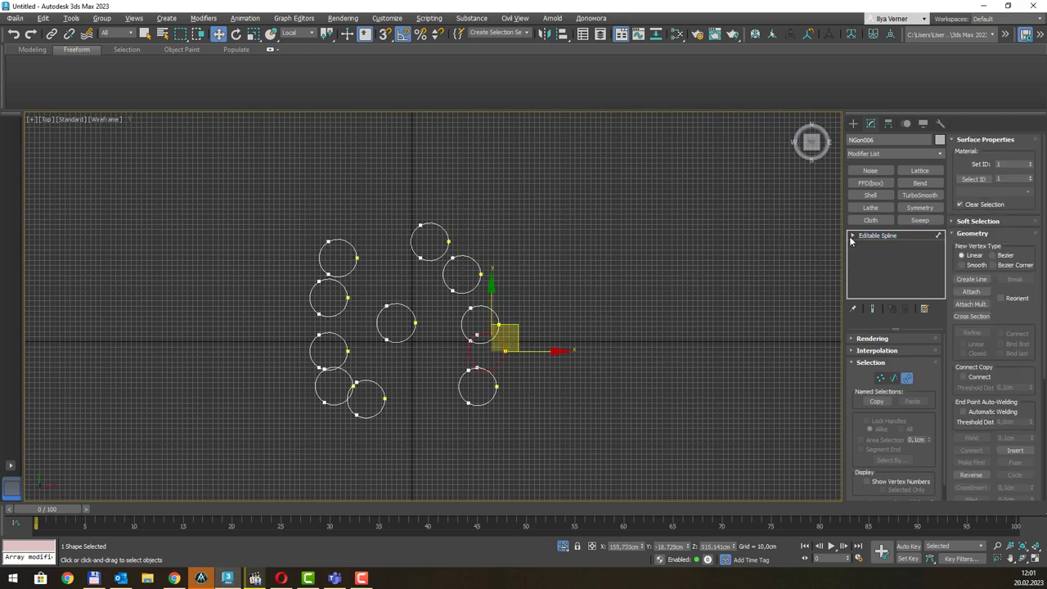
key(ctrl+a)
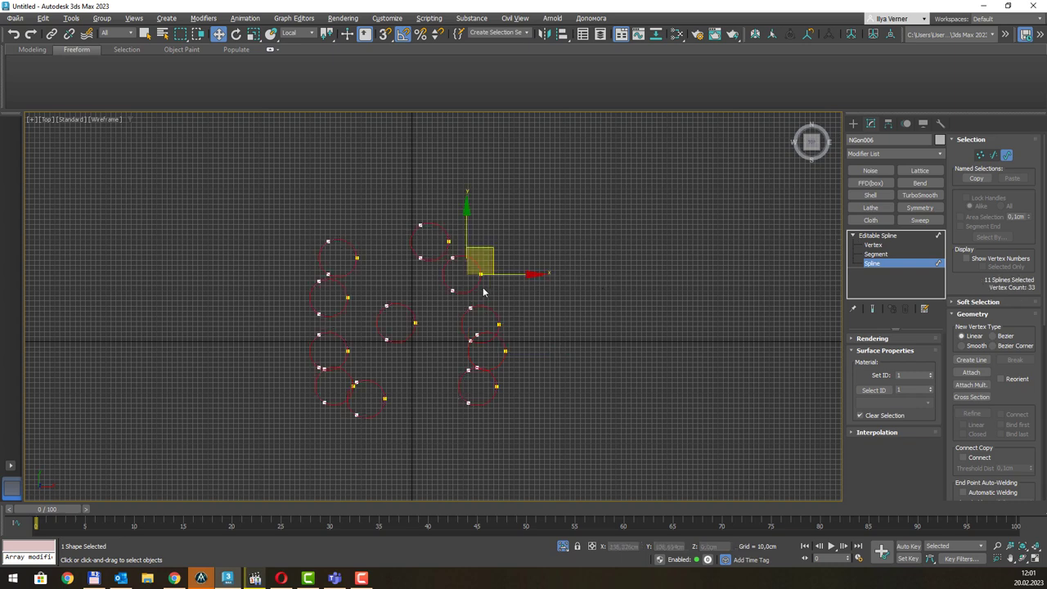
key(r)
drag(497, 245, 497, 336)
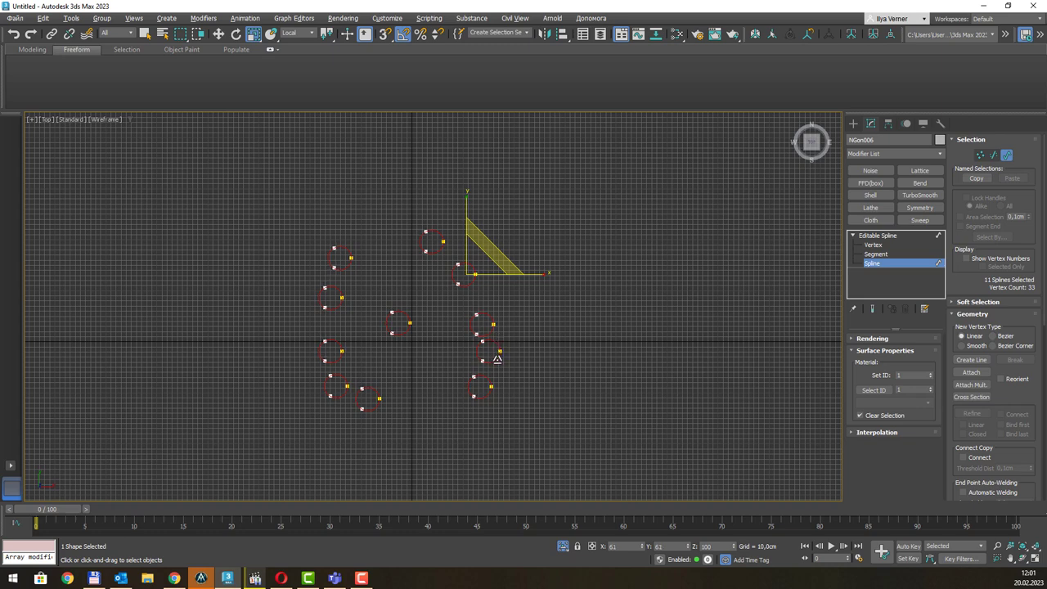
drag(497, 336, 494, 360)
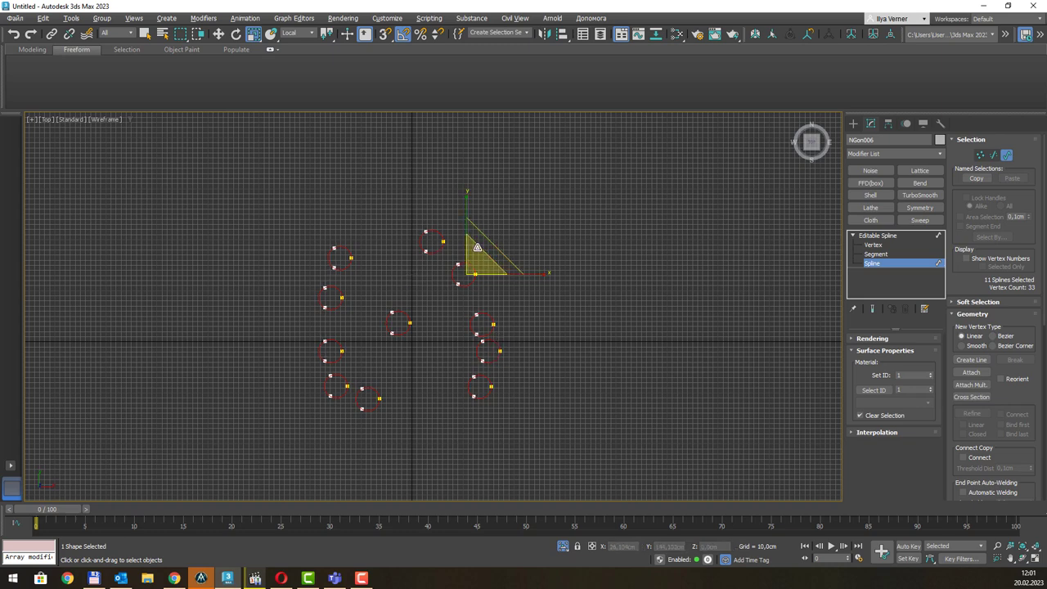
click(411, 251)
Move the upper-left circle to a new position in the set.
key(w)
click(333, 248)
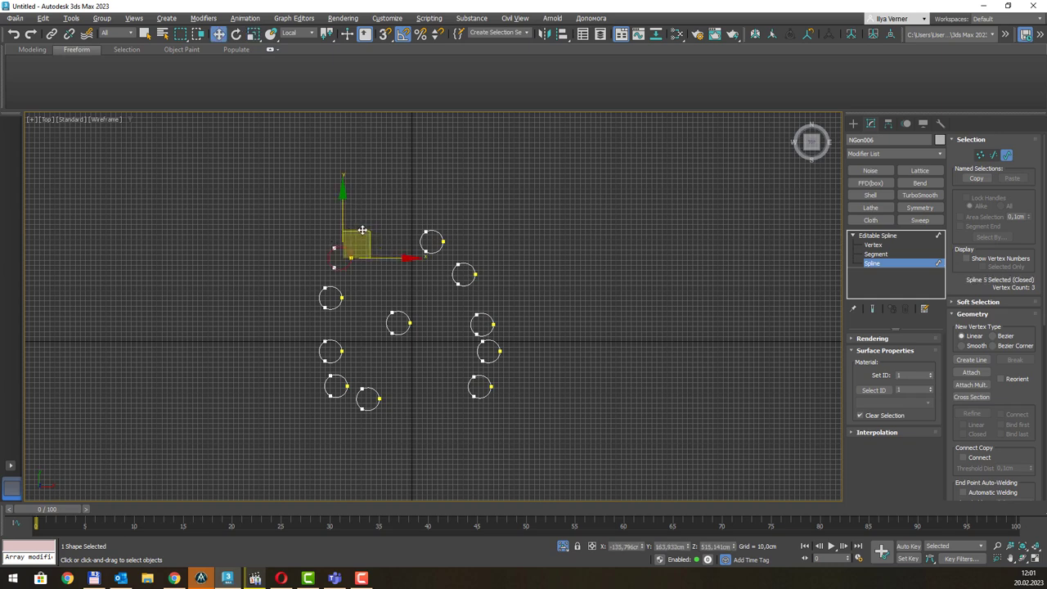
drag(368, 233, 372, 291)
click(338, 296)
key(ctrl+a)
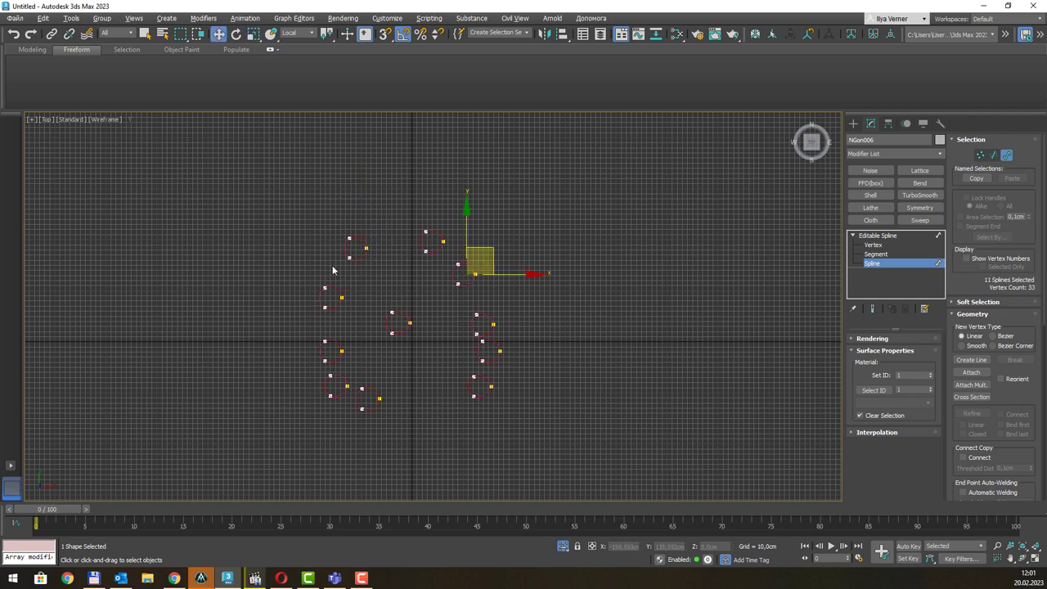
click(537, 245)
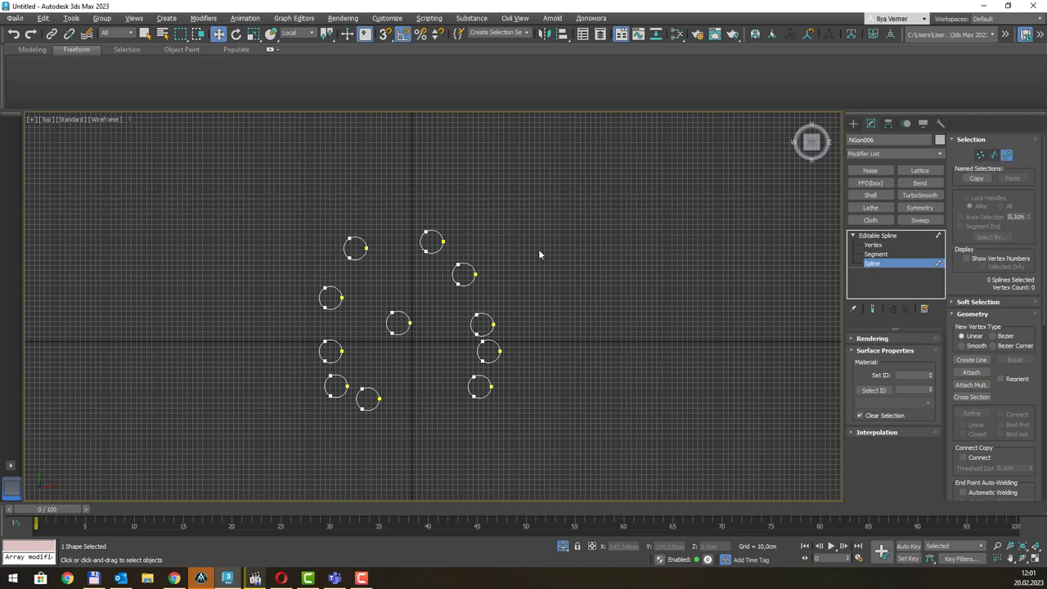
Spread the upper-right, lower-right, lower and lower-left circles into a scattered layout.
click(459, 286)
drag(485, 248, 515, 229)
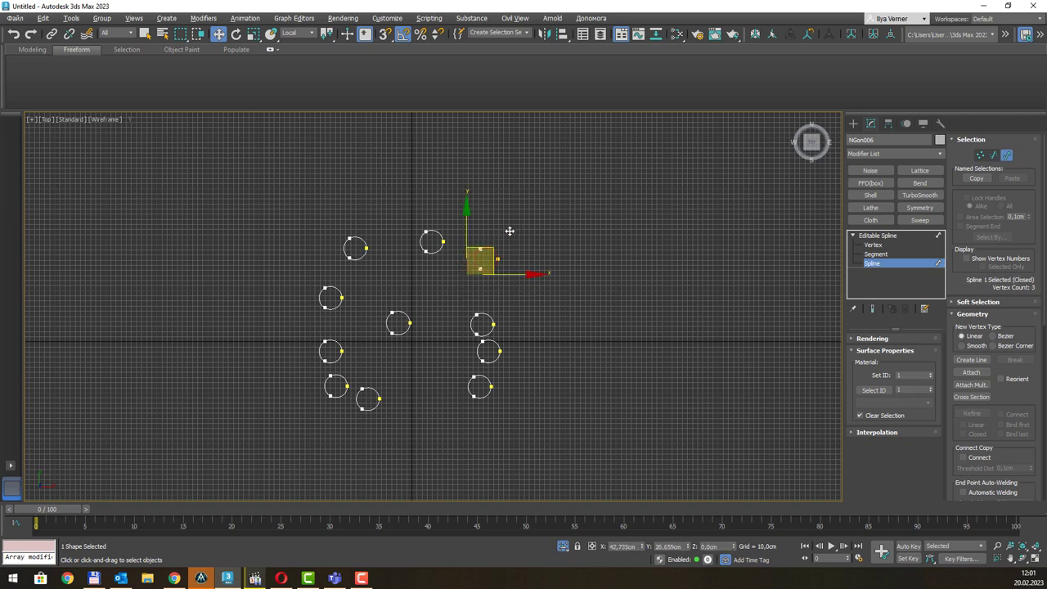
click(494, 350)
drag(496, 342, 535, 366)
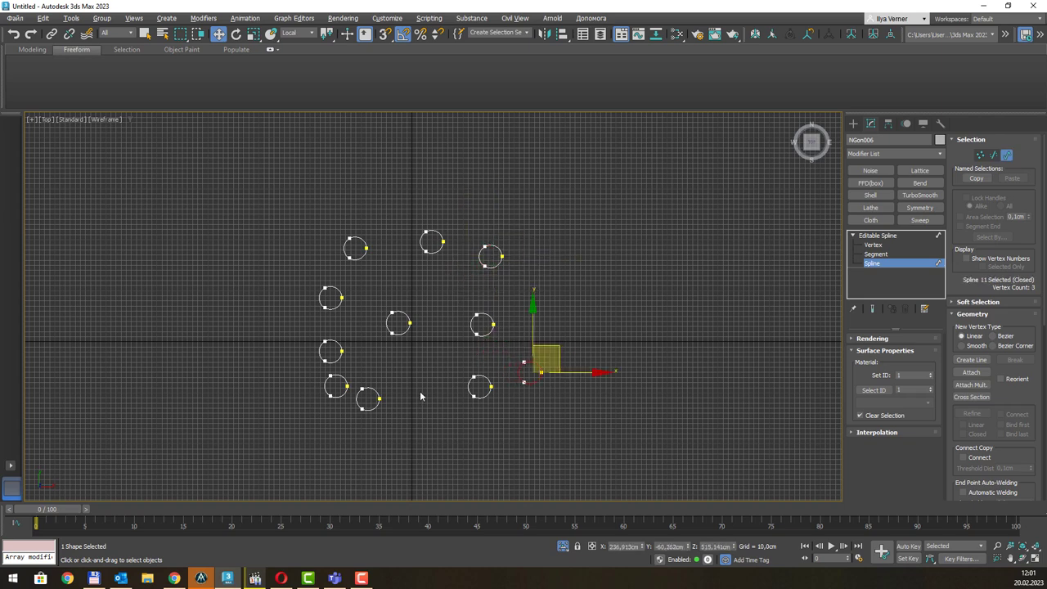
click(378, 389)
click(409, 326)
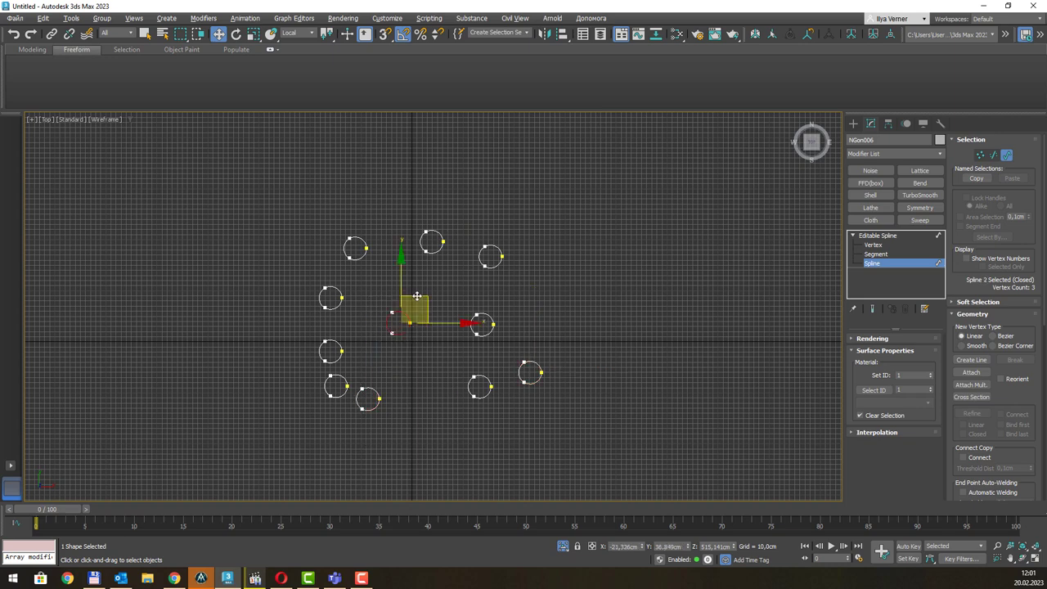
drag(418, 296, 436, 322)
click(379, 391)
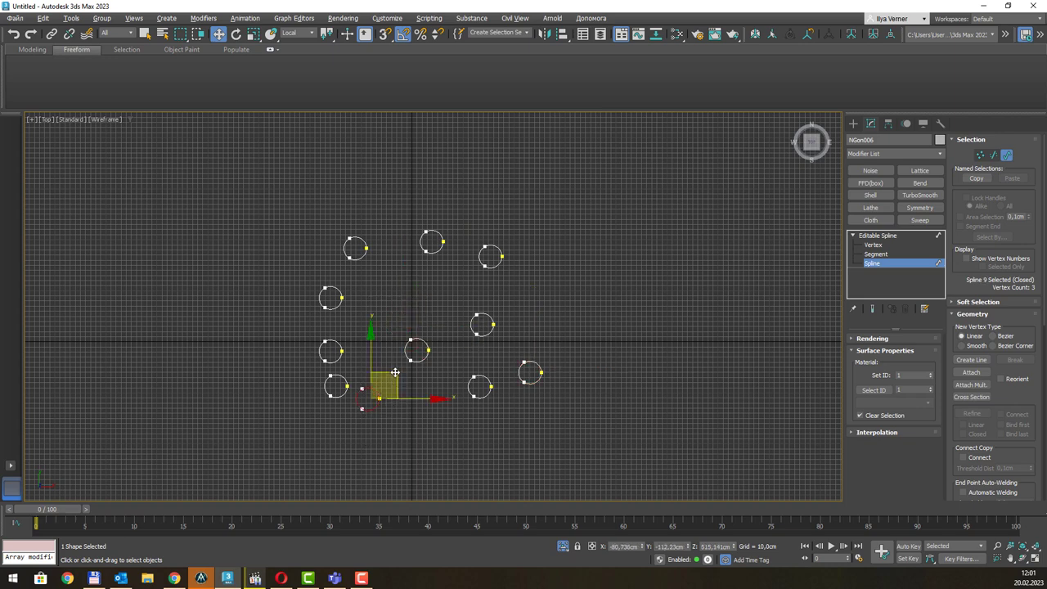
drag(379, 390, 410, 401)
click(342, 376)
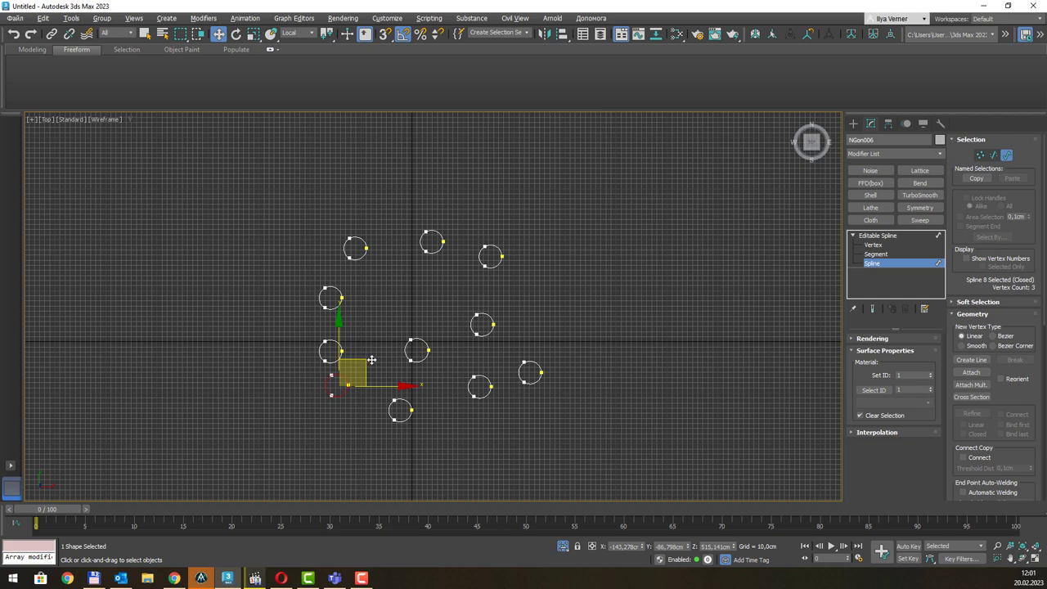
drag(366, 361, 401, 350)
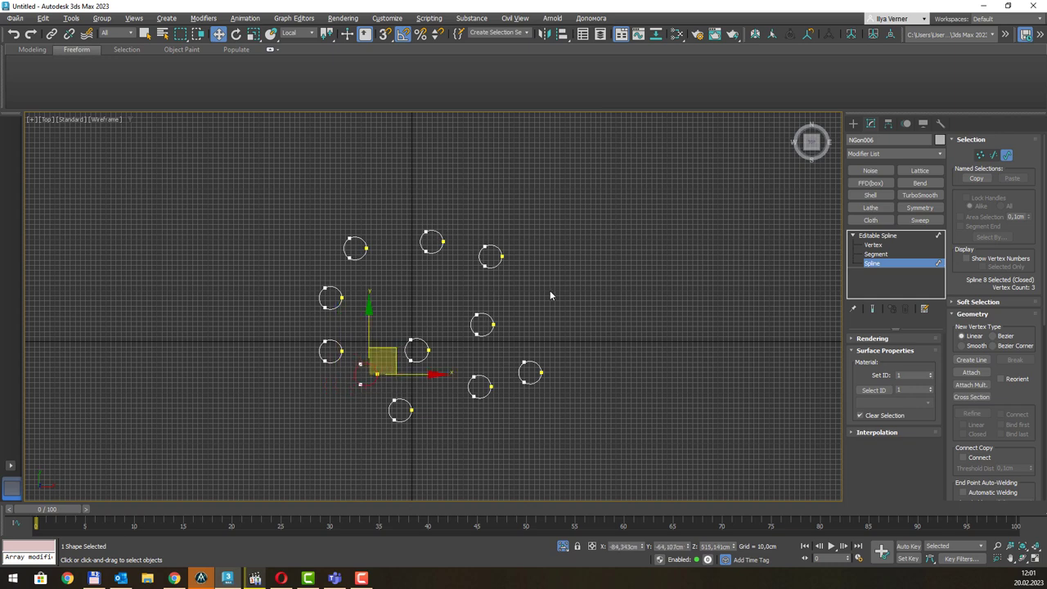
Shrink every circle in the set down to a tiny point.
key(ctrl+a)
key(r)
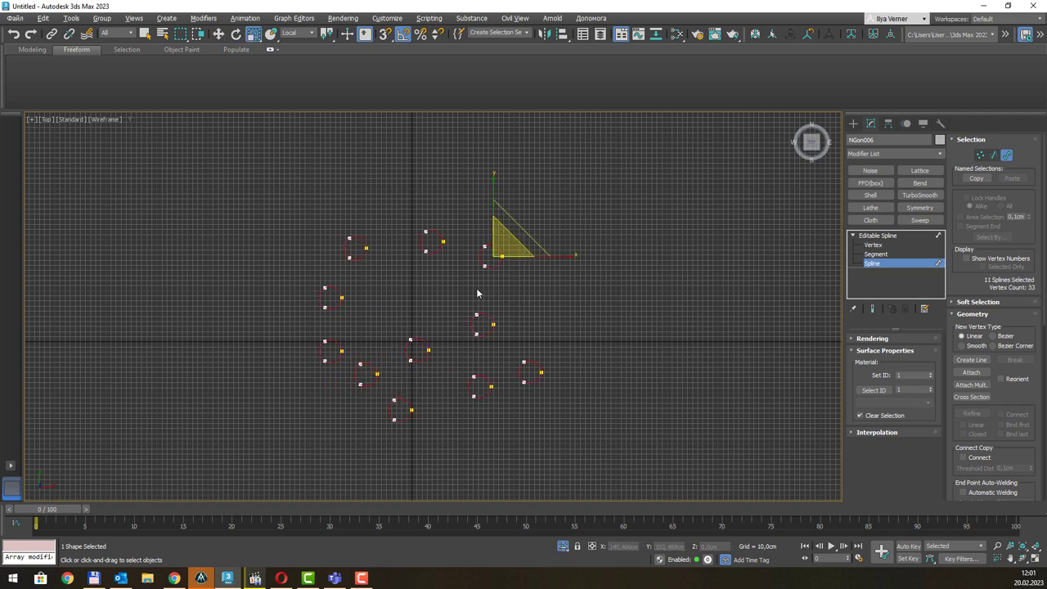
drag(515, 243, 512, 245)
Leave sub-object mode and isolate NGon005, the middle circle set, in perspective.
click(592, 356)
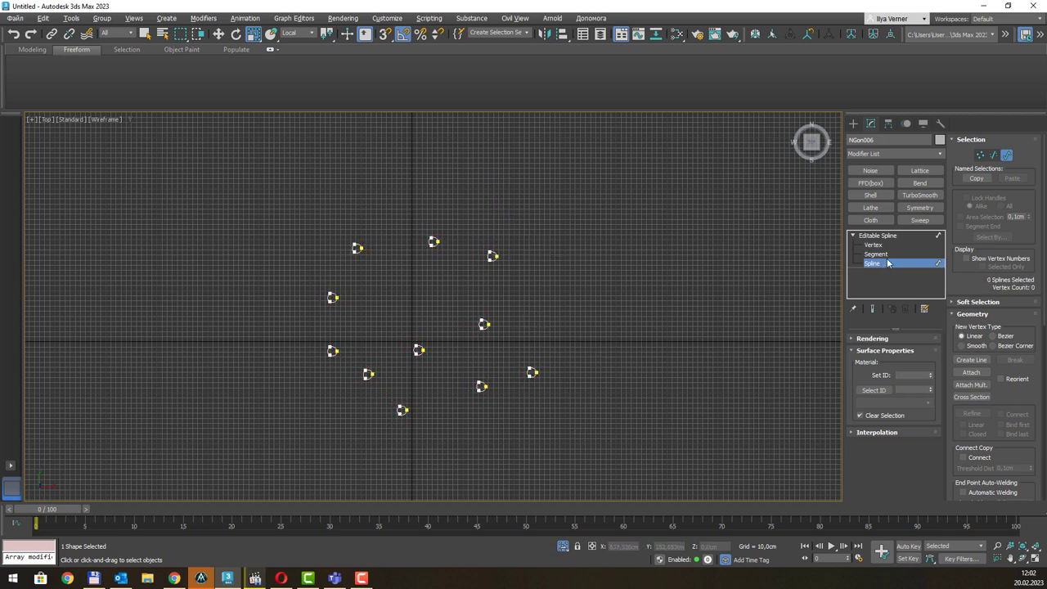
click(902, 241)
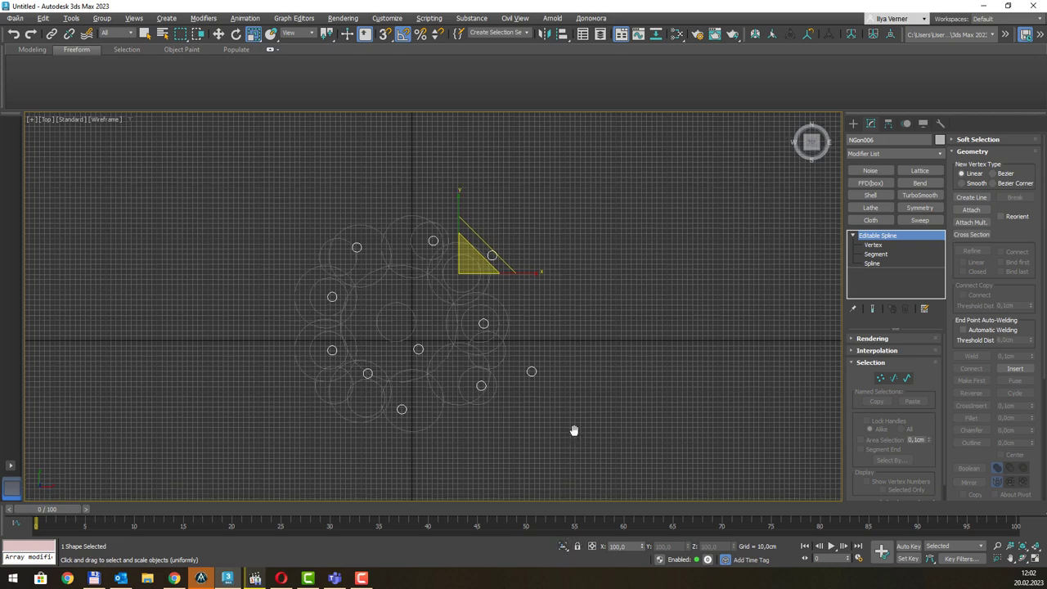
key(p)
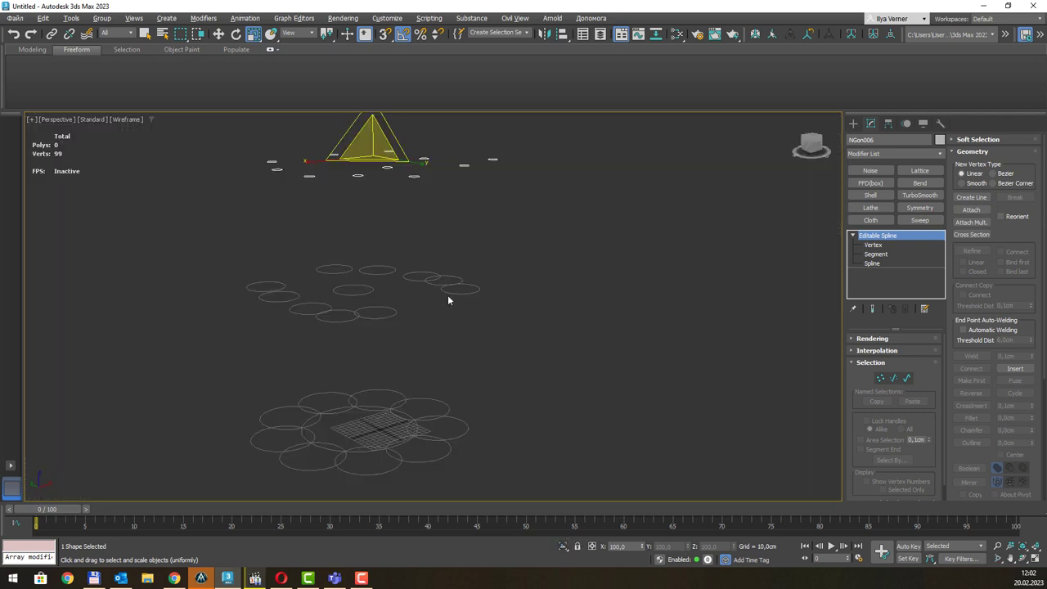
click(458, 289)
middle_drag(497, 276, 492, 288)
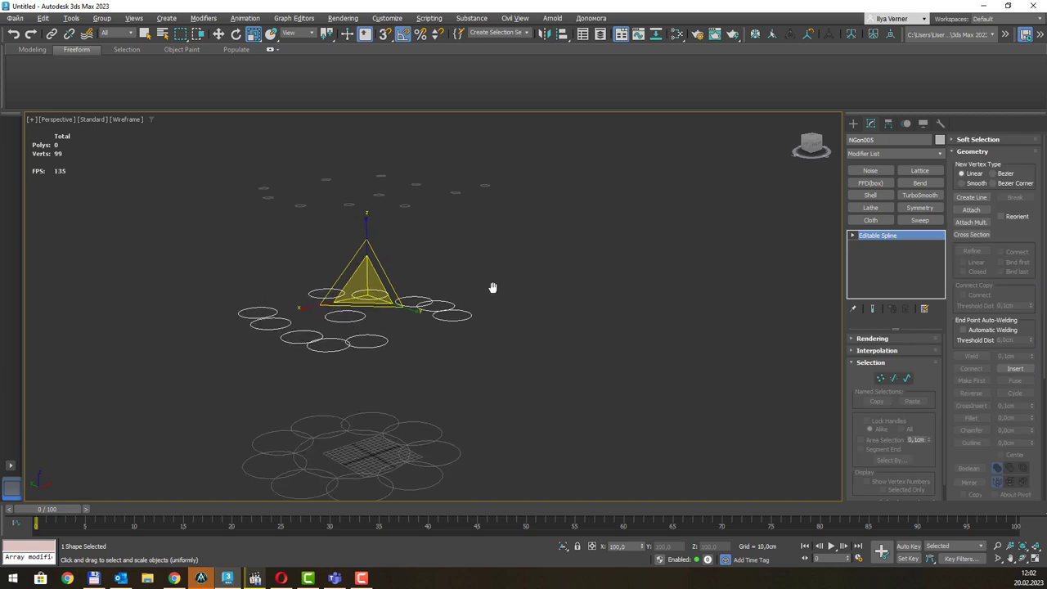
key(alt+q)
From the top view, move NGon005's upper-left circle down and lower-left circle up-right.
key(t)
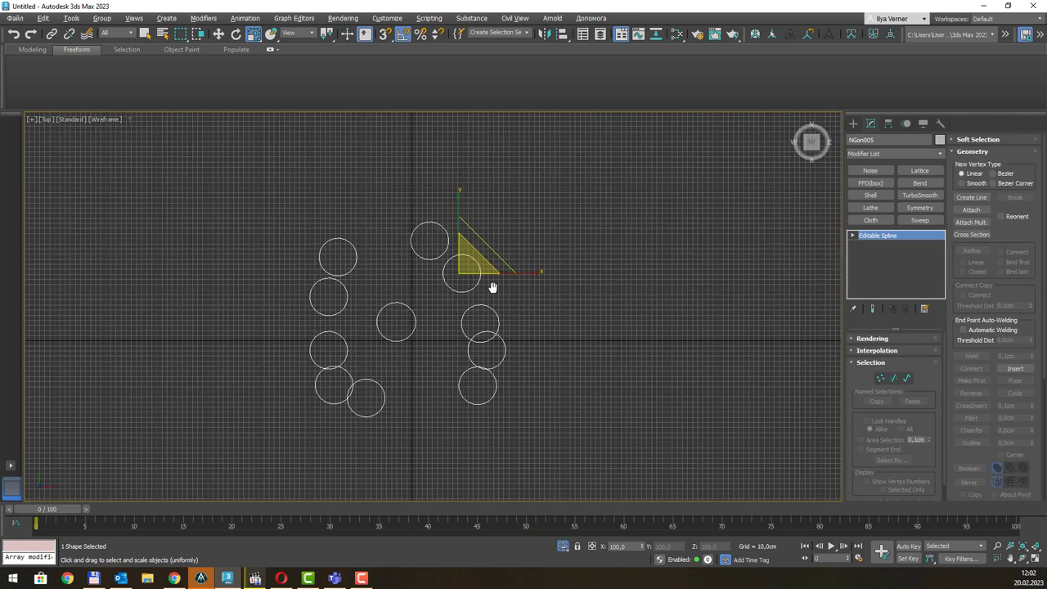
key(1)
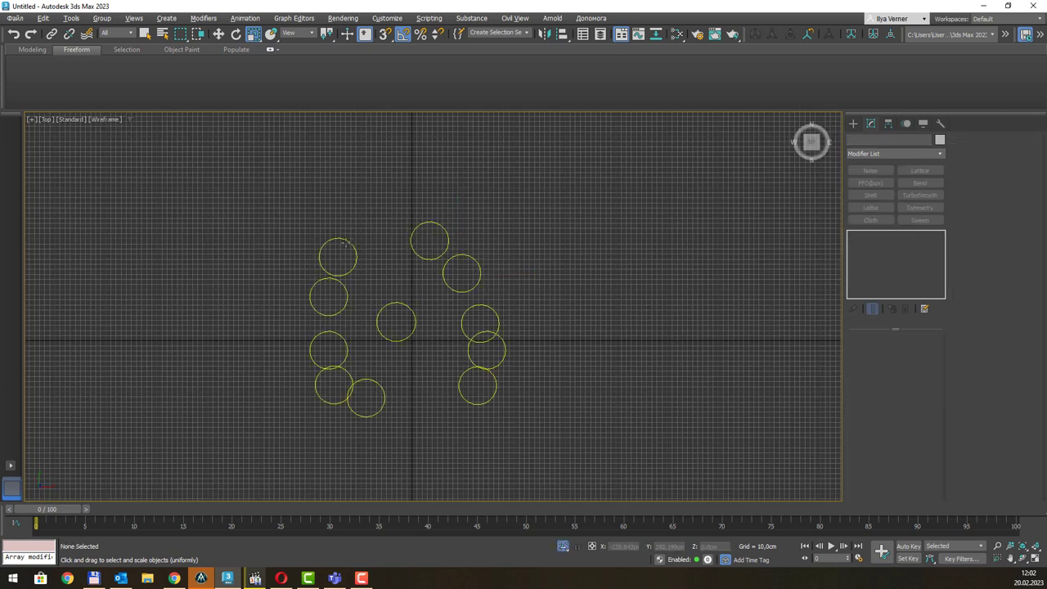
click(352, 242)
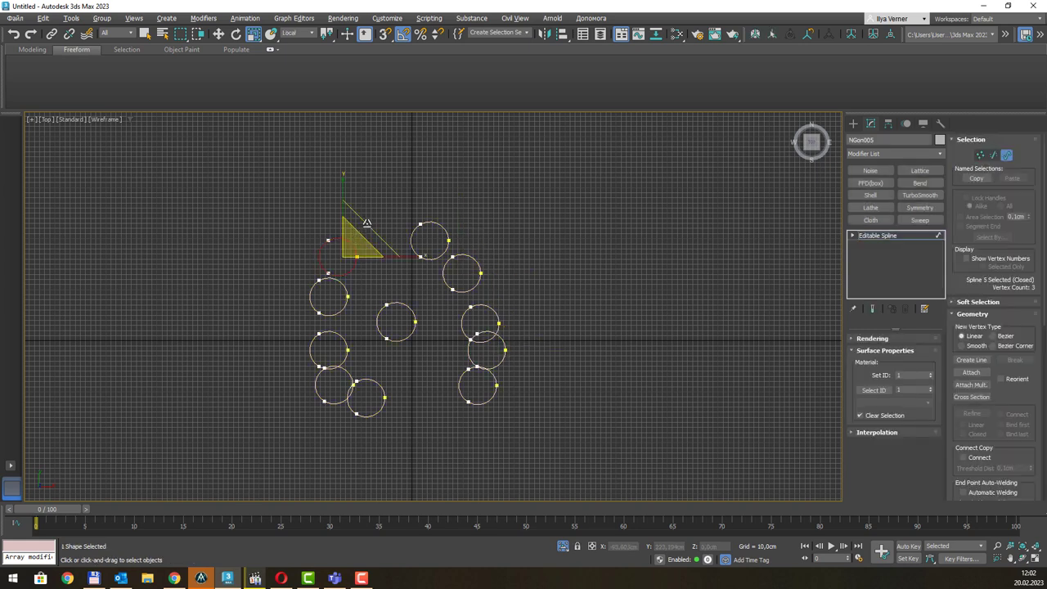
key(w)
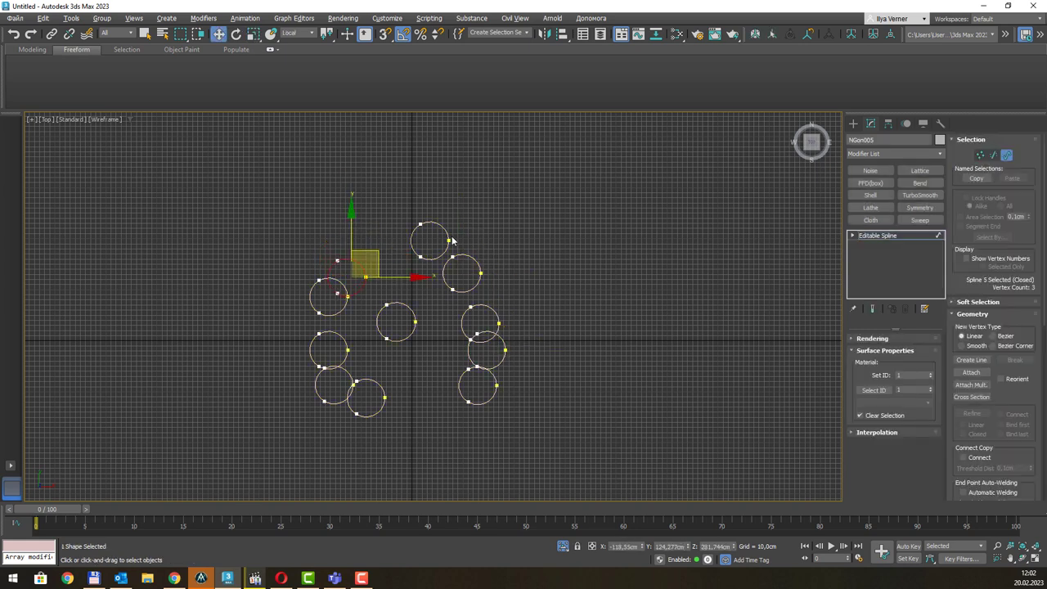
mouse_move(456, 239)
mouse_down()
mouse_move(455, 228)
mouse_move(458, 251)
mouse_up()
click(440, 404)
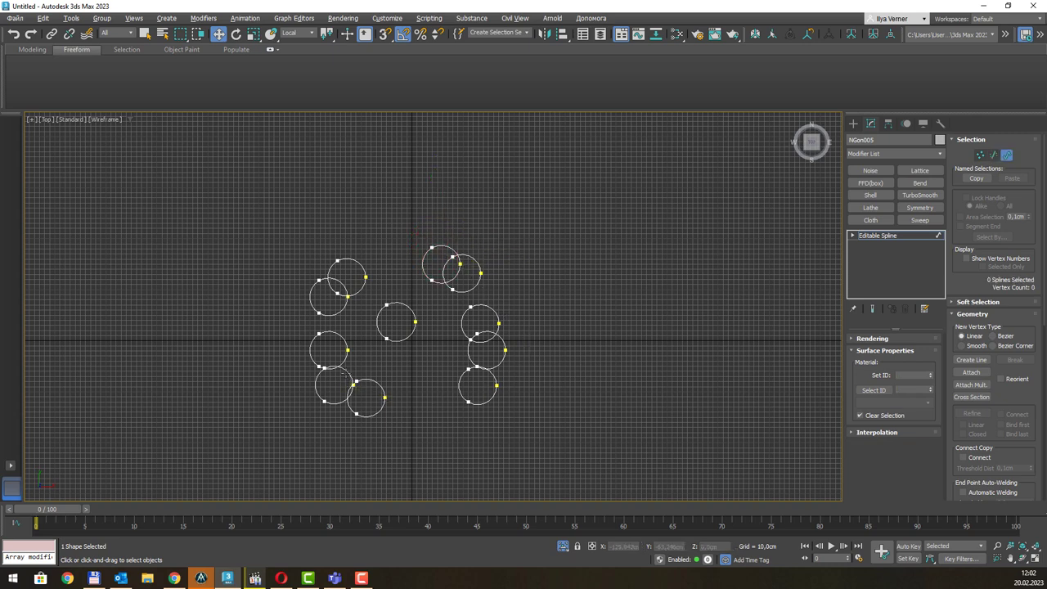
click(344, 372)
drag(357, 352, 366, 342)
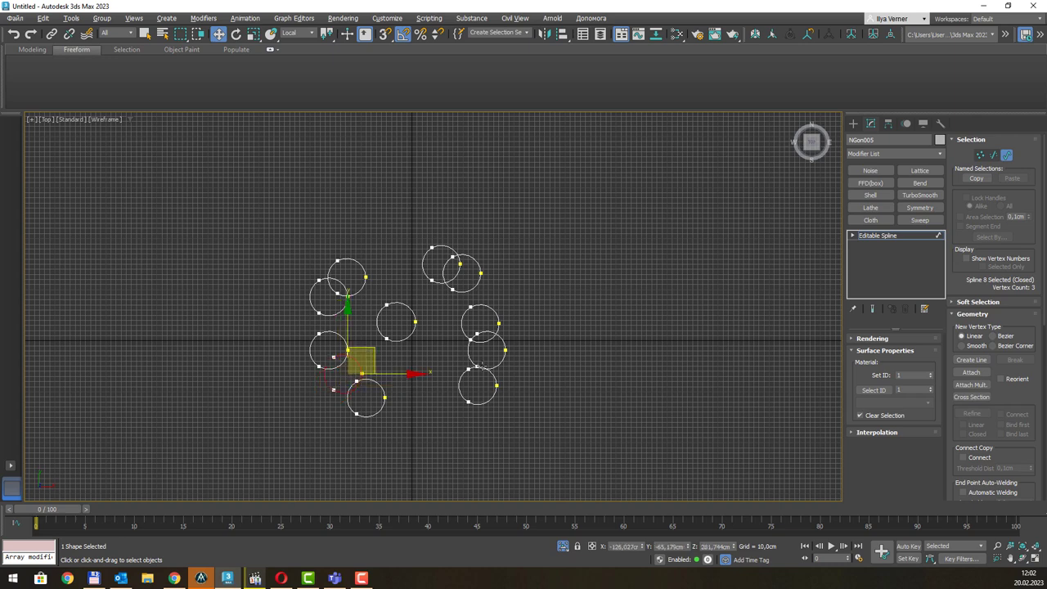
Exit sub-object mode and unhide the other circle sets in perspective.
click(504, 350)
click(675, 251)
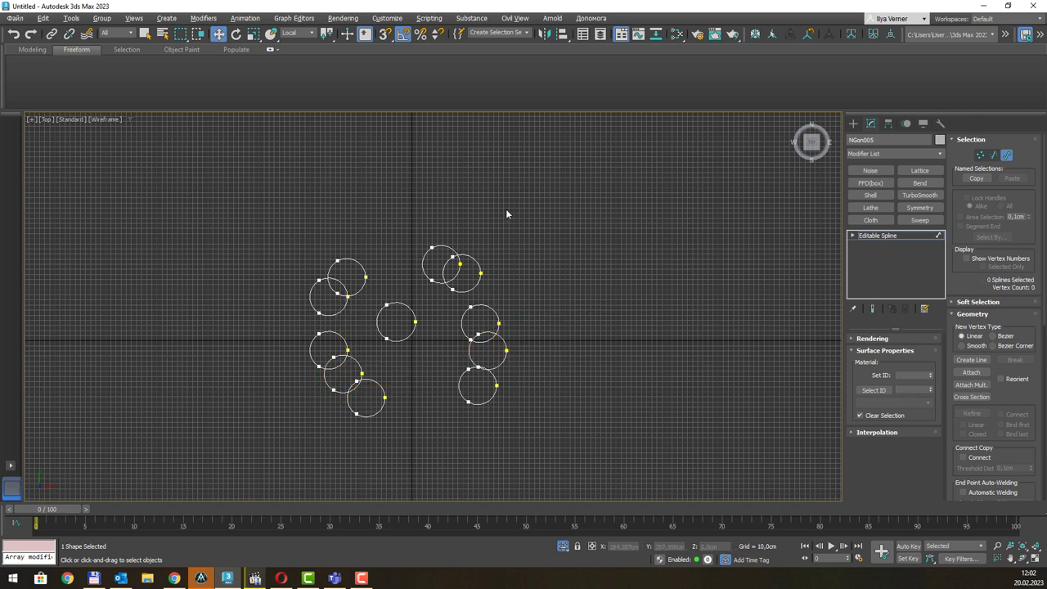
click(877, 235)
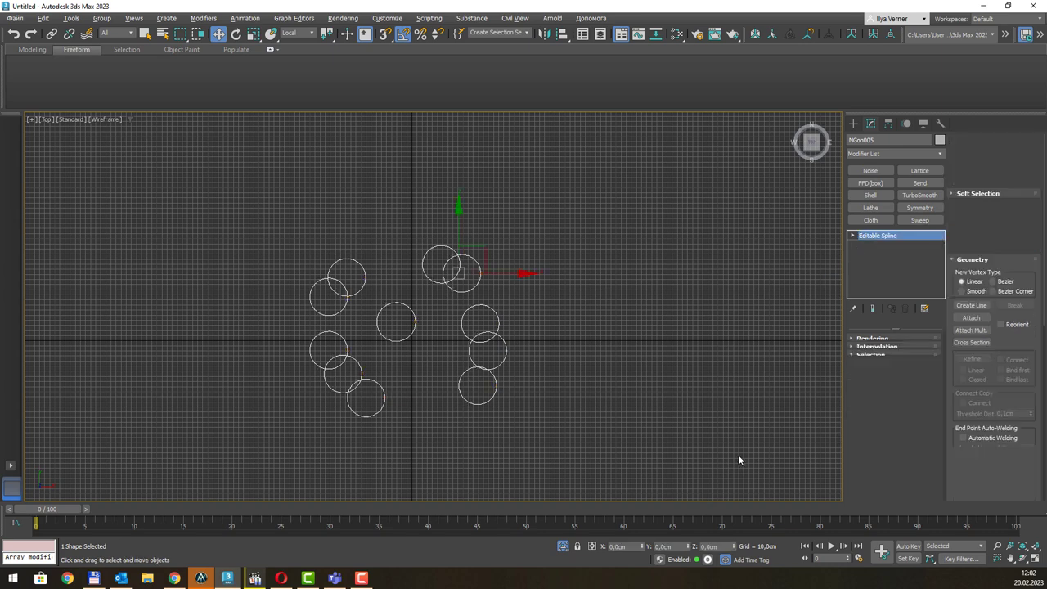
click(563, 547)
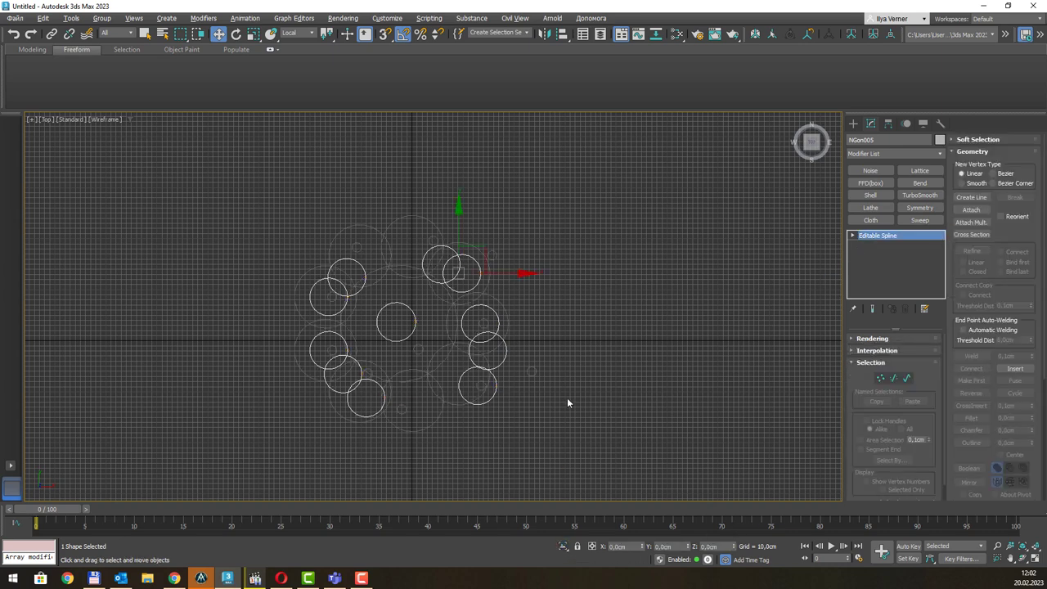
key(p)
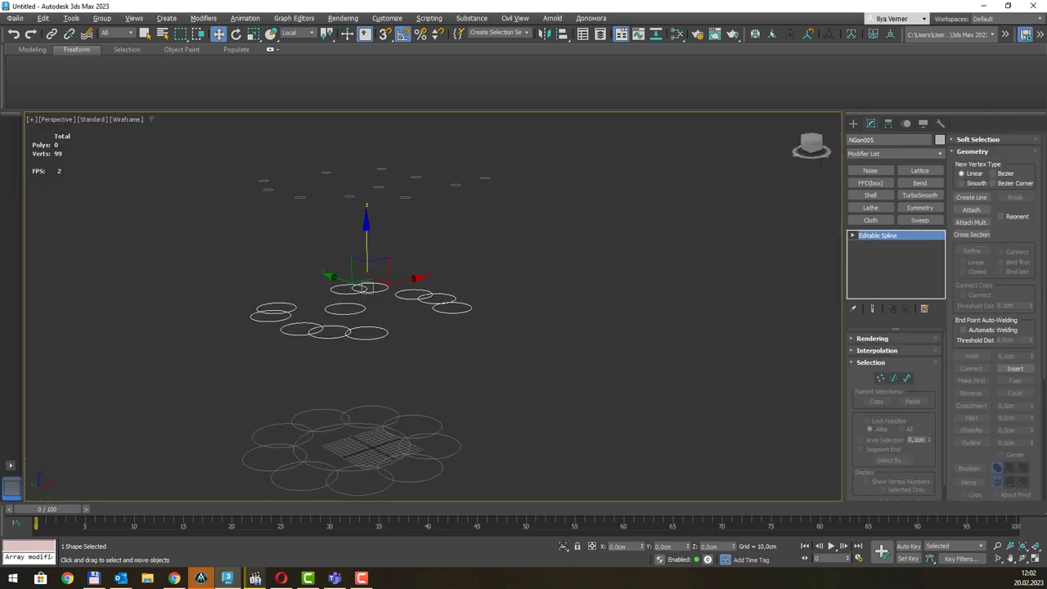
Frame the three circle groups in the Front view with the spline Shapes panel showing.
click(255, 579)
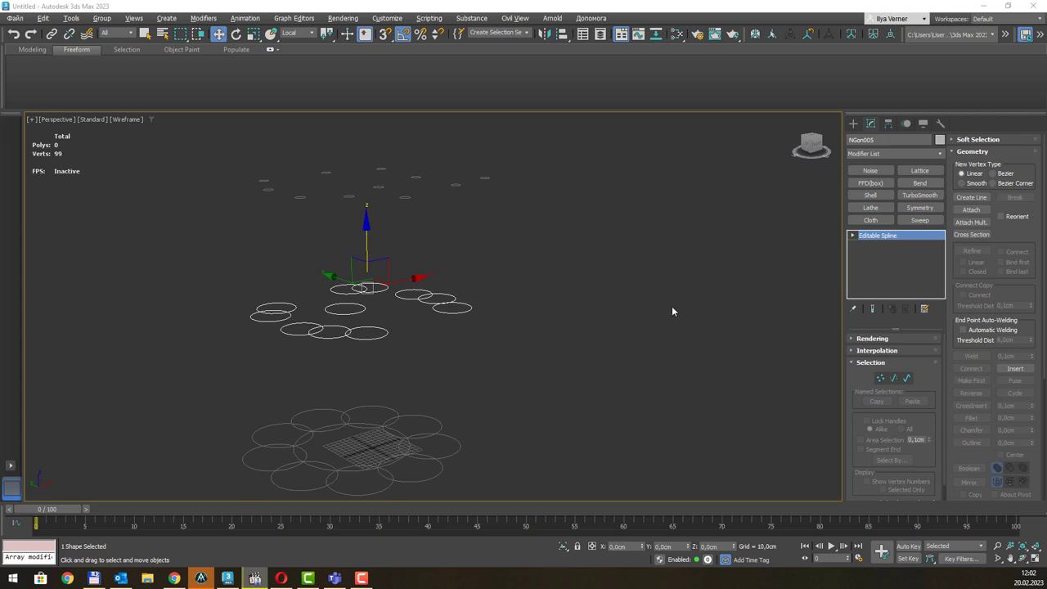
mouse_move(585, 283)
alt+middle_down()
mouse_move(559, 290)
mouse_move(563, 280)
mouse_move(552, 310)
mouse_move(561, 269)
mouse_move(589, 273)
mouse_move(589, 291)
mouse_move(574, 260)
mouse_move(579, 278)
mouse_move(581, 268)
alt+middle_up()
middle_drag(553, 327, 512, 331)
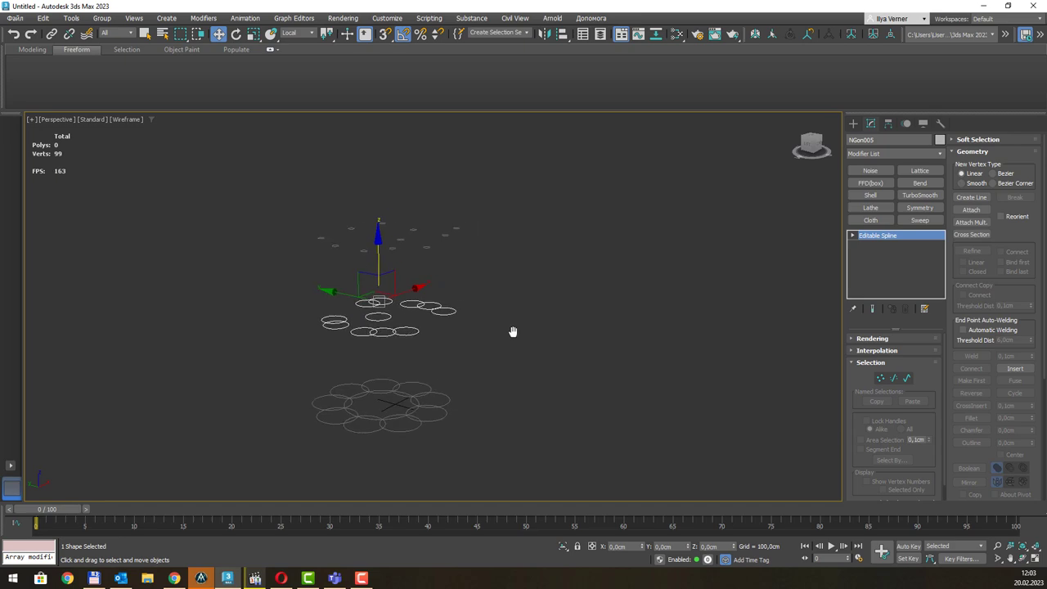
key(f)
scroll(530, 315, down, 3)
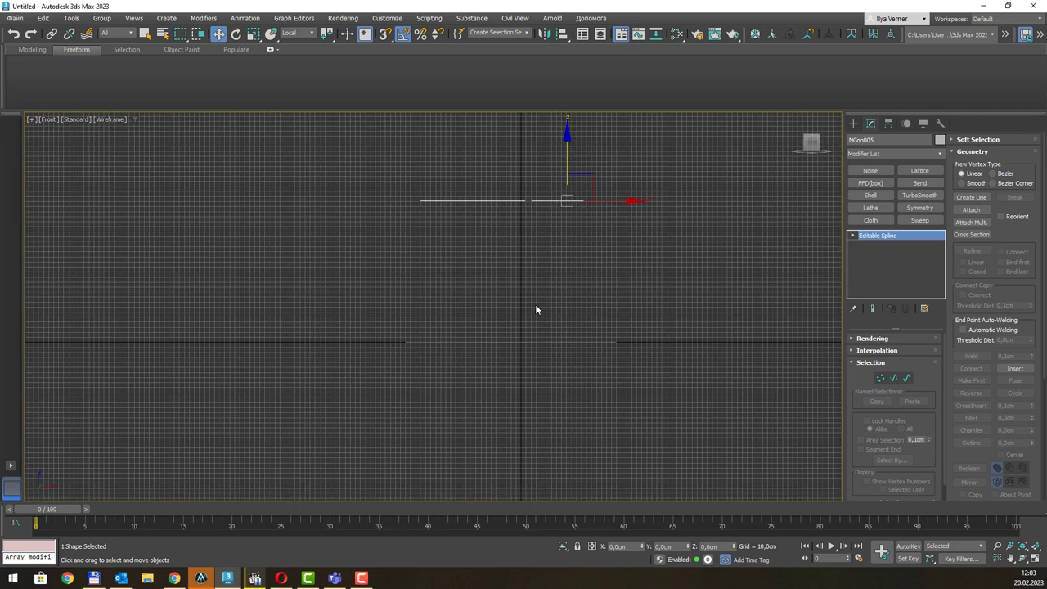
scroll(535, 304, down, 2)
middle_drag(638, 245, 513, 290)
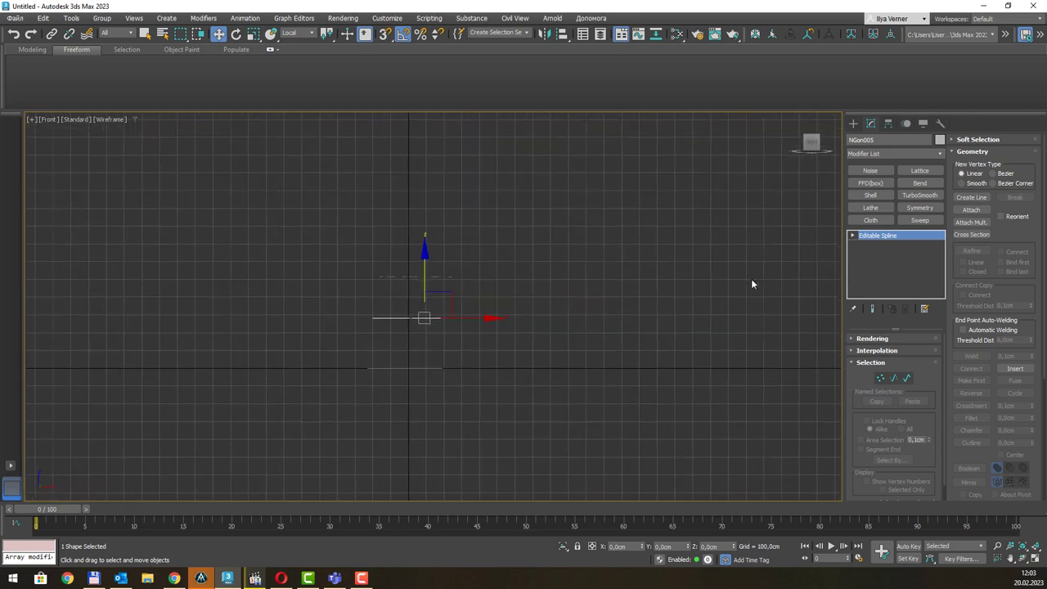
click(853, 122)
Draw a vertical Line spline in the Front view as the loft path.
click(871, 211)
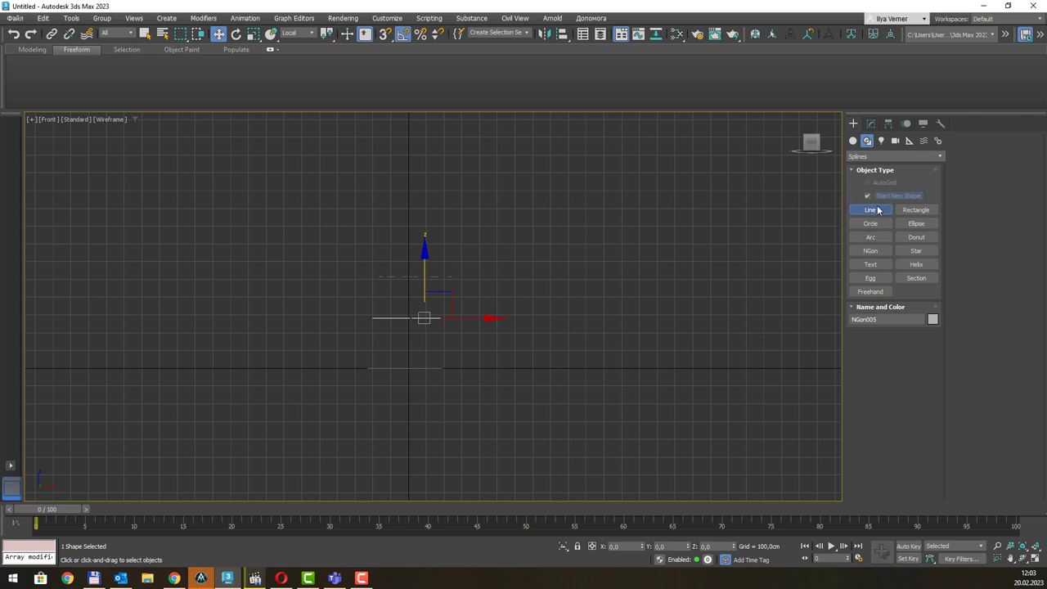
click(557, 370)
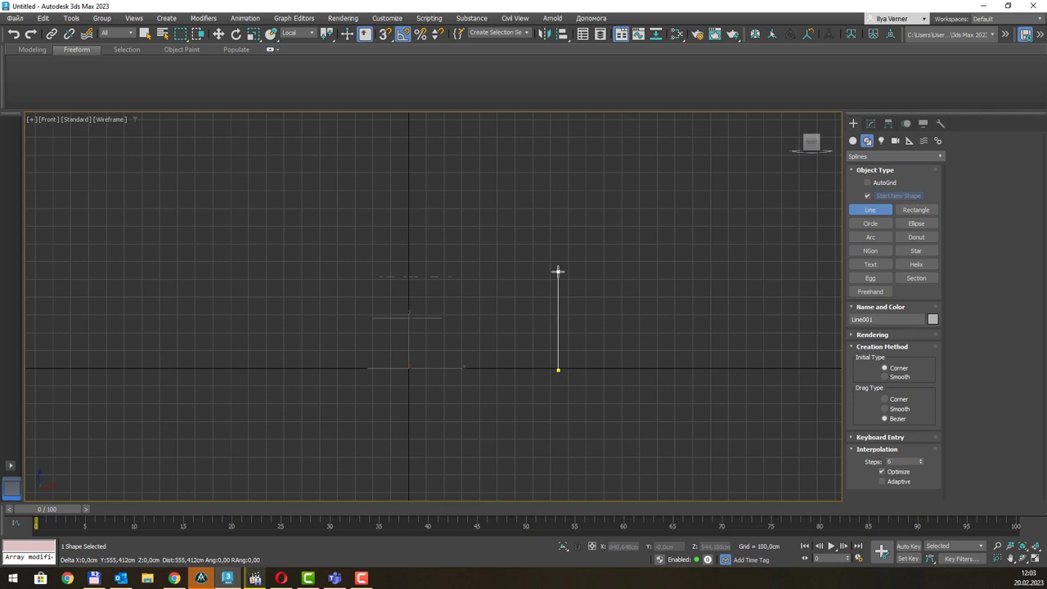
click(559, 271)
right_click(560, 271)
Frame the new line in perspective and bring up the Compound Objects geometry types.
key(p)
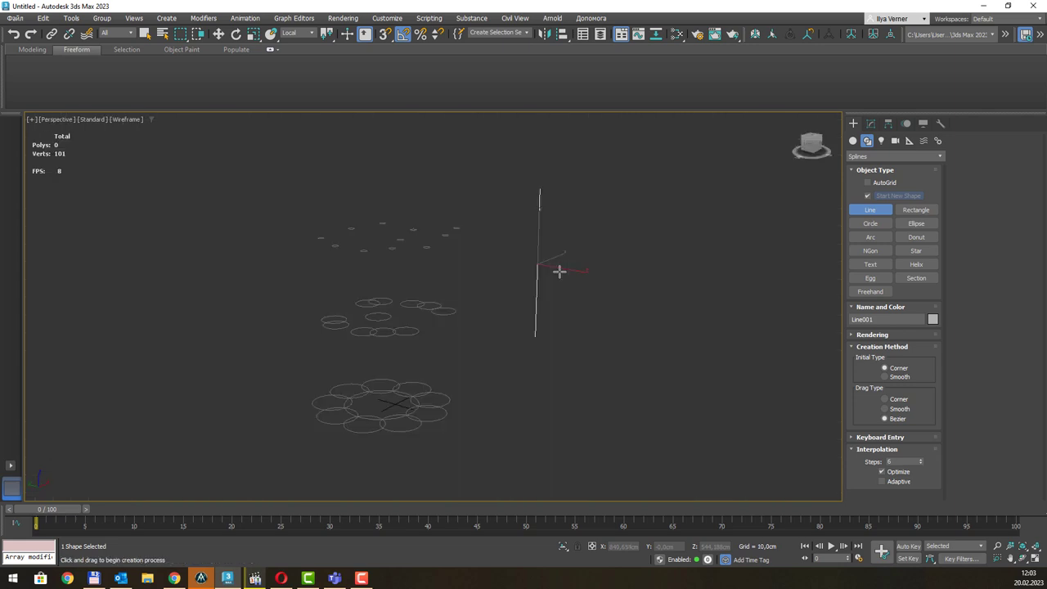
mouse_move(661, 265)
middle_down()
mouse_move(556, 270)
mouse_move(598, 278)
mouse_move(613, 259)
middle_up()
scroll(433, 290, up, 4)
scroll(531, 258, up, 2)
scroll(591, 295, up, 2)
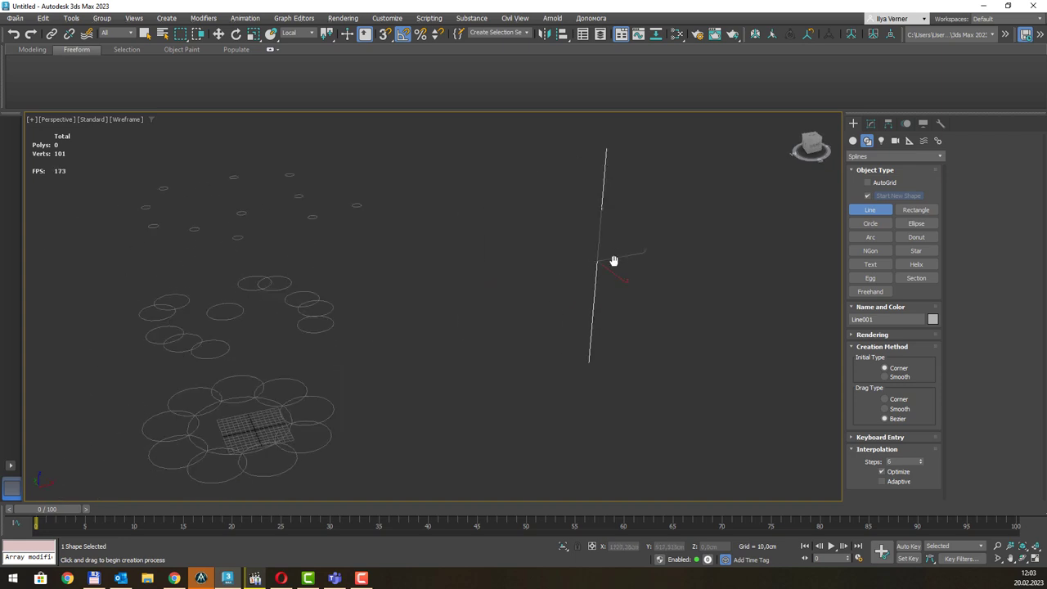
click(853, 140)
click(869, 156)
click(874, 187)
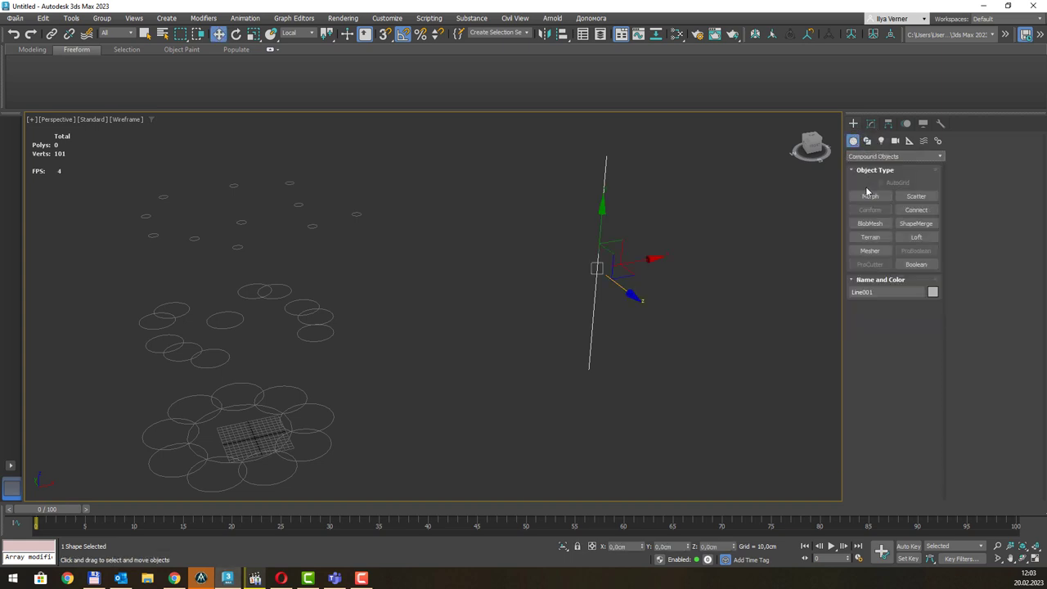
Loft along Line001 with the flower circle group as shape, shown with edged faces.
click(903, 238)
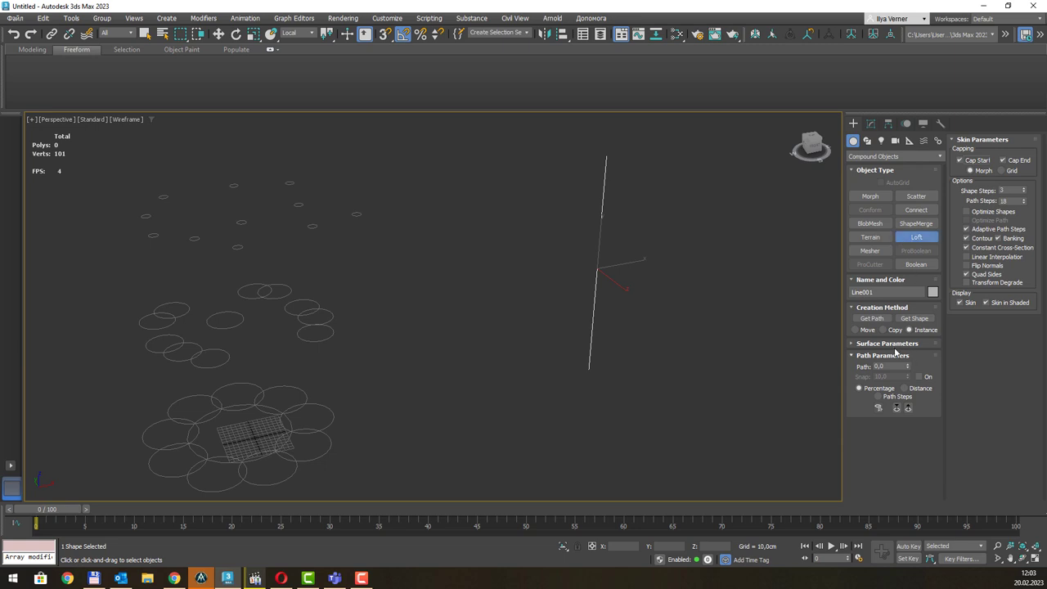
click(915, 320)
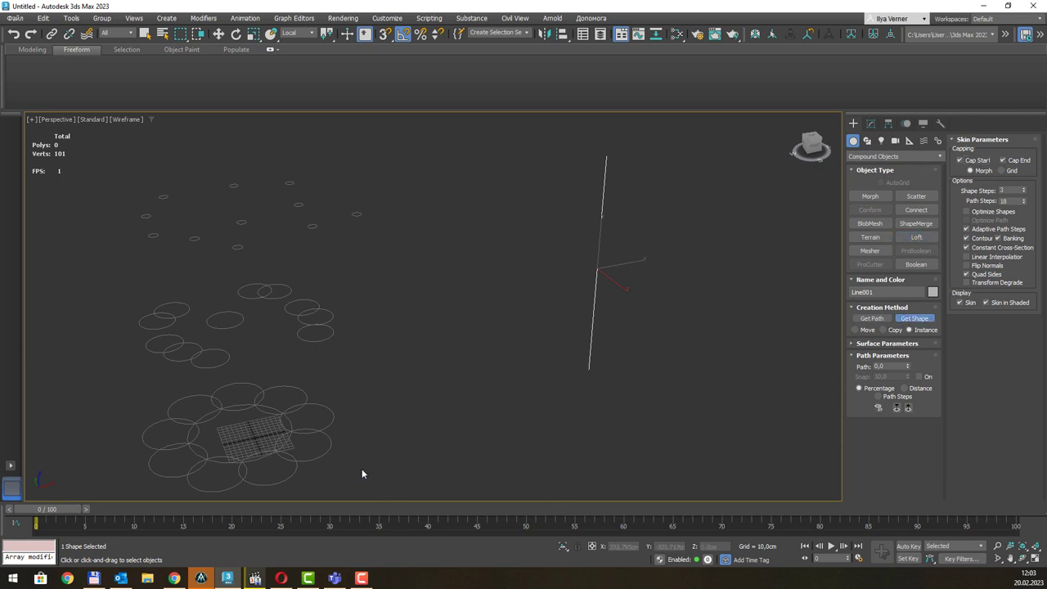
click(334, 411)
middle_drag(471, 374, 483, 375)
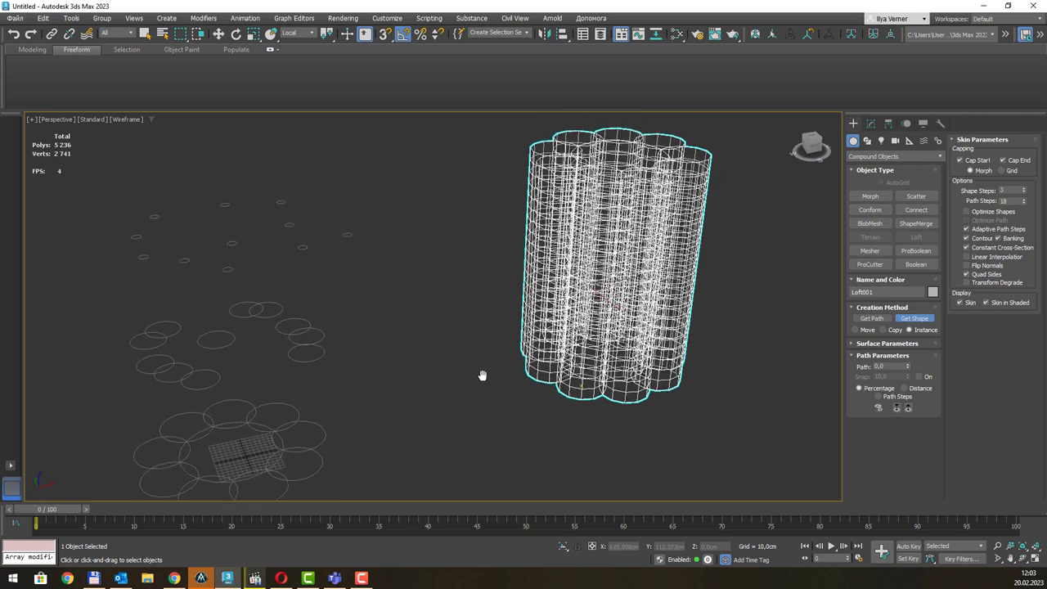
key(F3)
scroll(489, 365, down, 1)
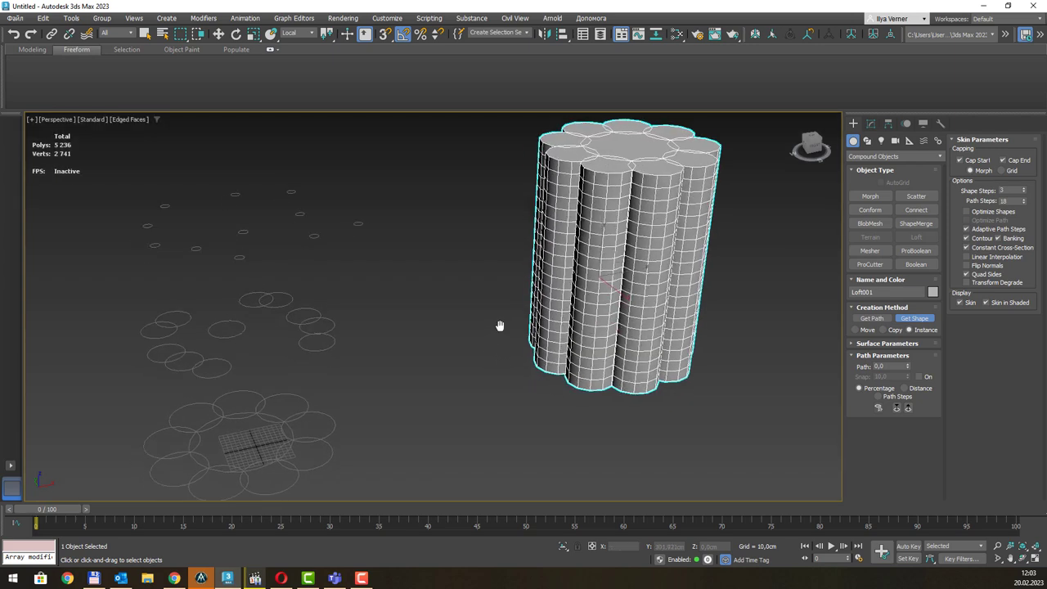
scroll(494, 343, down, 1)
scroll(501, 318, down, 1)
middle_drag(501, 317, 461, 342)
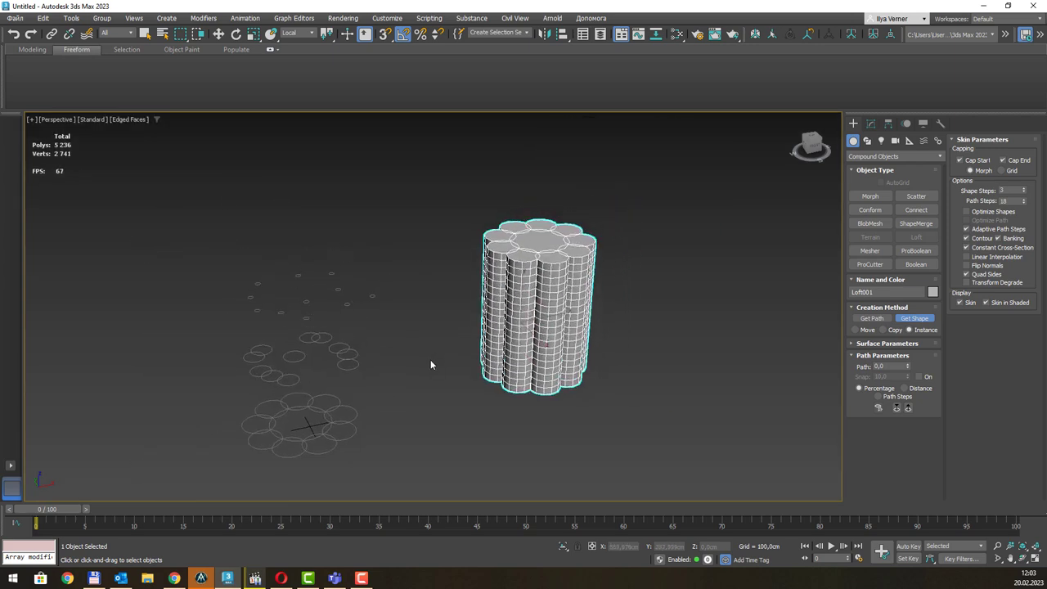
Add the flower circle group again as a loft section at path 6.
key(F3)
key(F3)
click(898, 366)
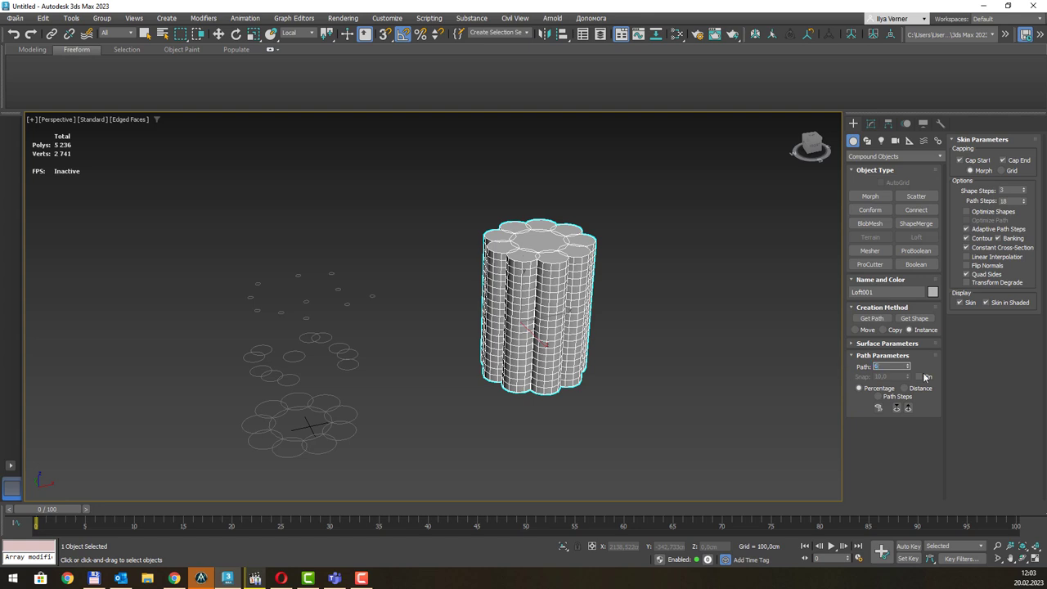
click(914, 318)
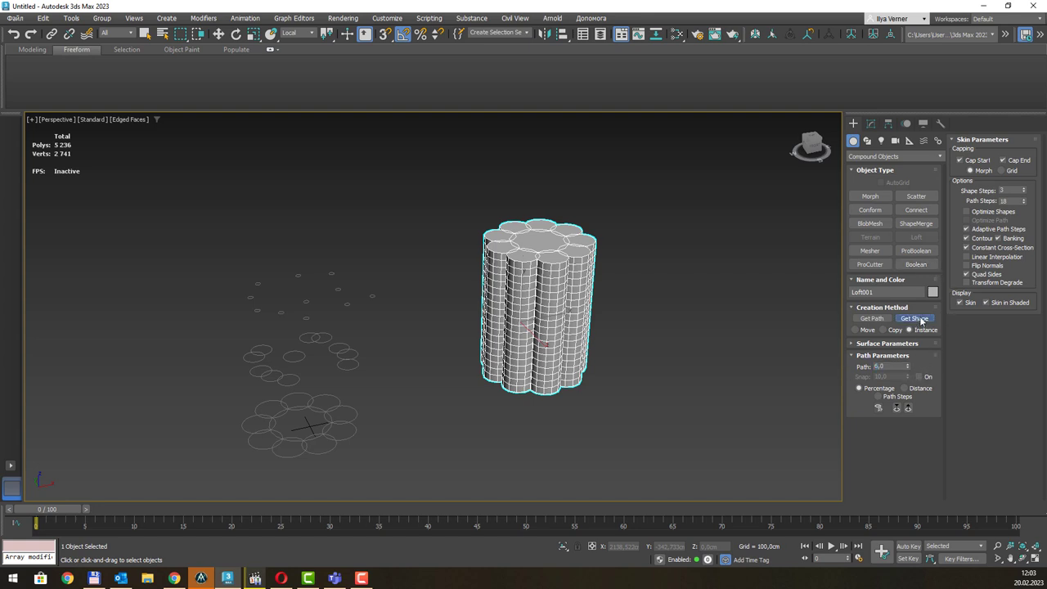
click(357, 413)
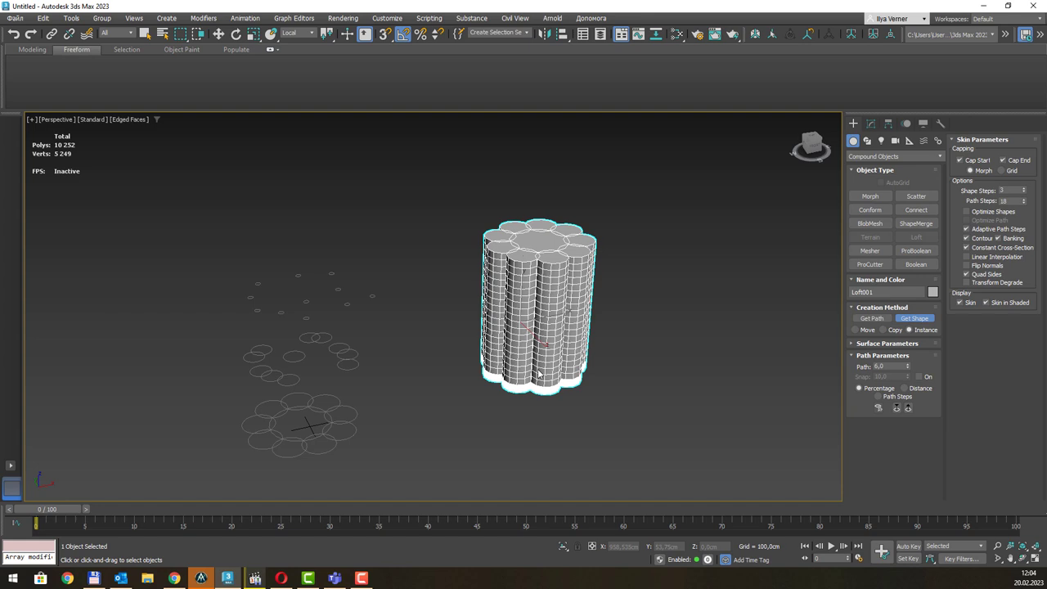
Add the spread circle group as loft sections at paths 30 and 37.
click(900, 366)
text(30)
click(918, 322)
click(353, 353)
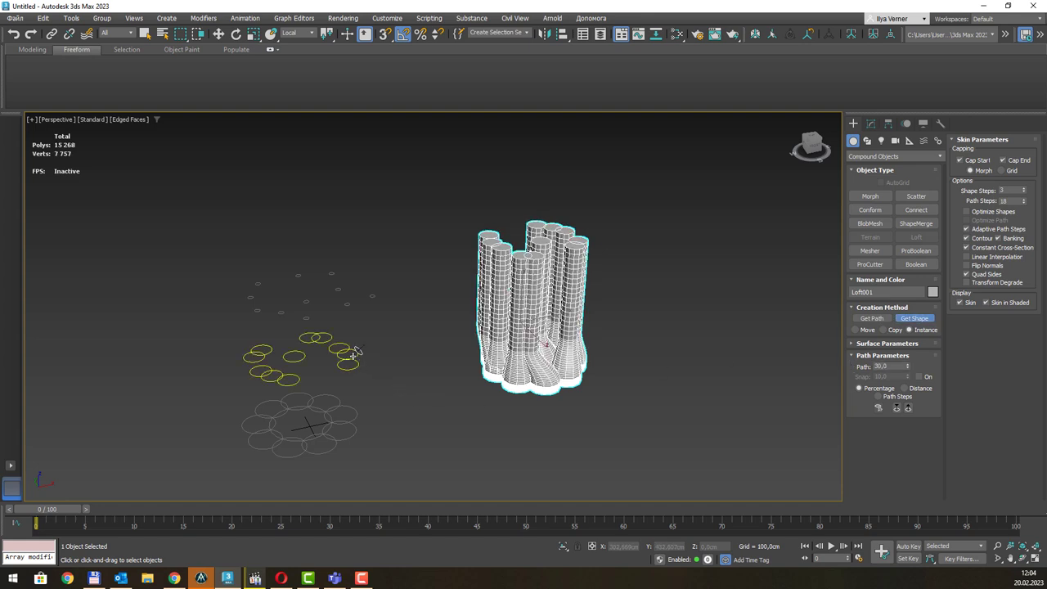
mouse_move(627, 319)
middle_down()
mouse_move(676, 341)
mouse_move(663, 348)
mouse_move(620, 332)
middle_up()
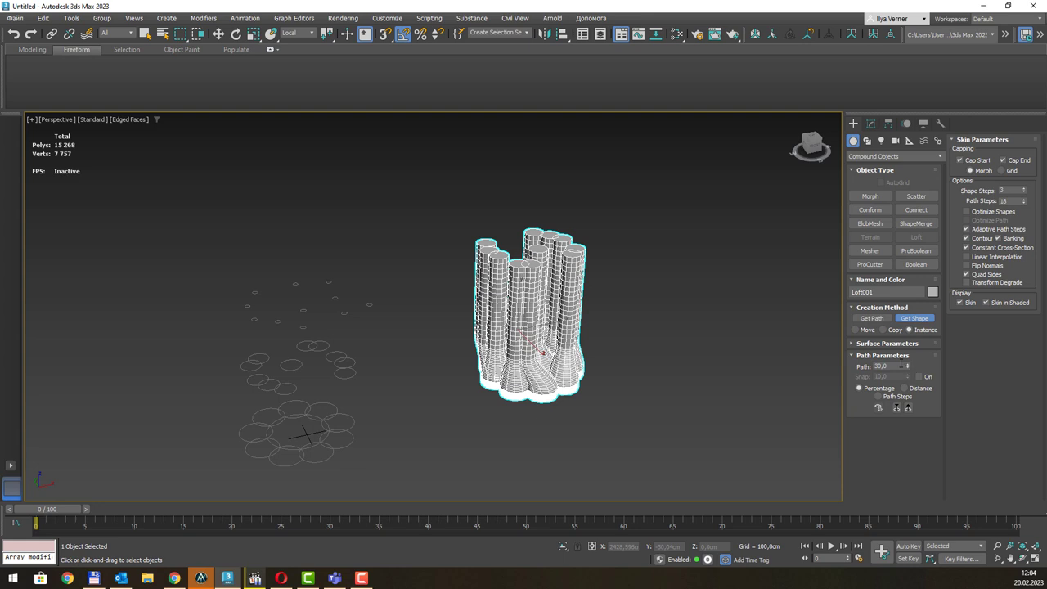
double_click(894, 365)
text(37)
click(913, 318)
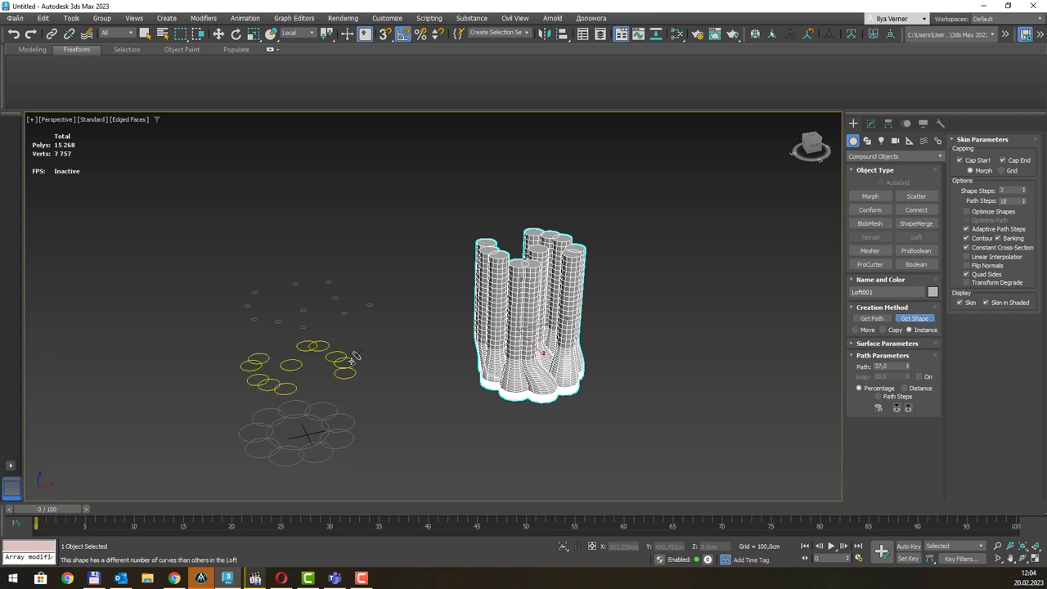
click(352, 358)
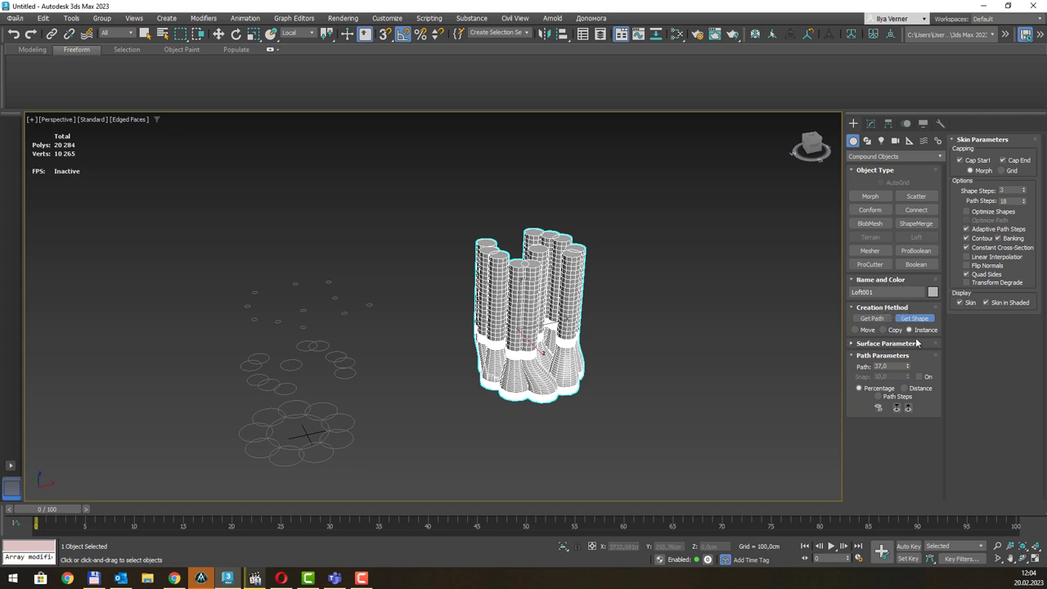
Add the small circles as a loft section at path 55 for thin stems.
click(872, 366)
text(55)
click(912, 318)
click(370, 303)
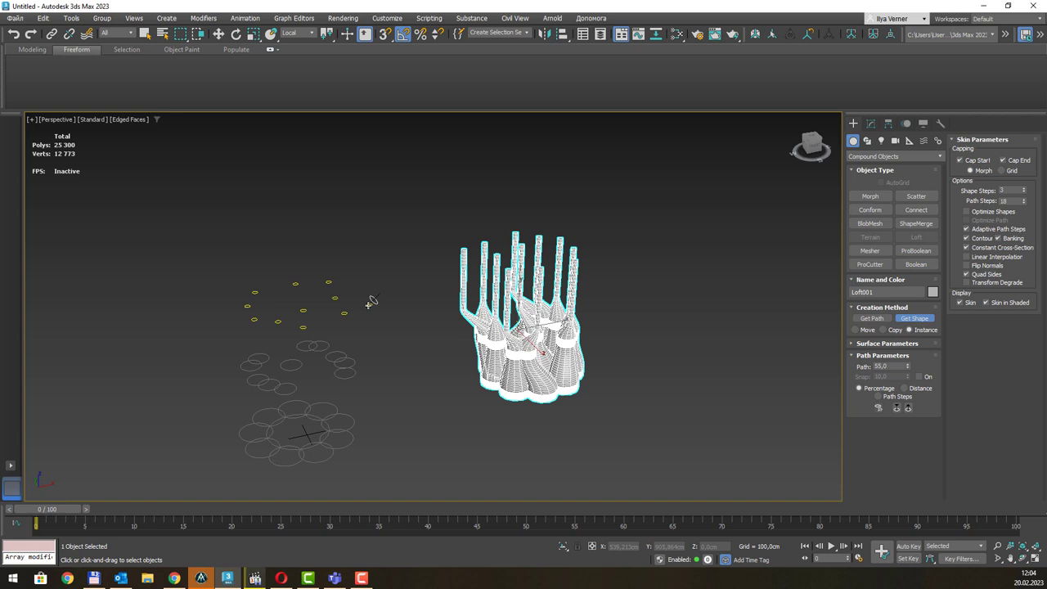
click(370, 302)
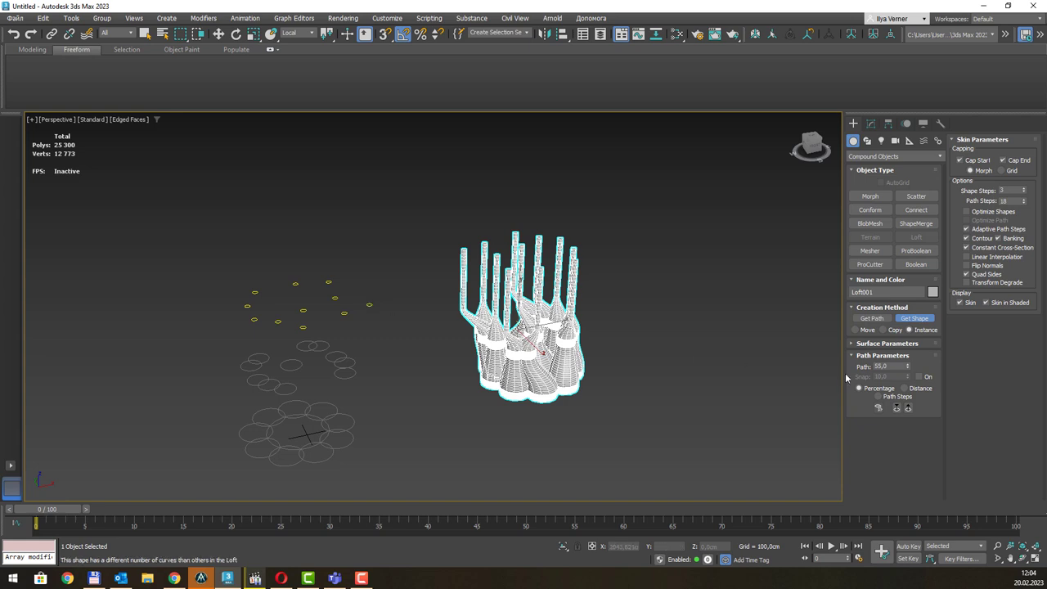
Add the tiny top circles at path 100, then deselect and orbit to inspect the loft.
click(890, 366)
text(100)
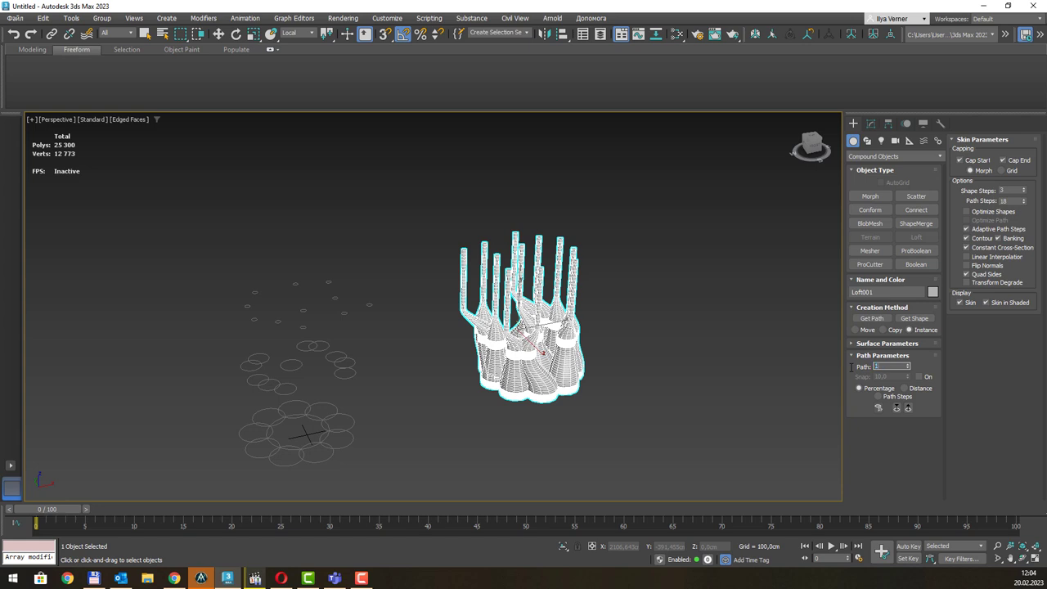
click(914, 318)
key(w)
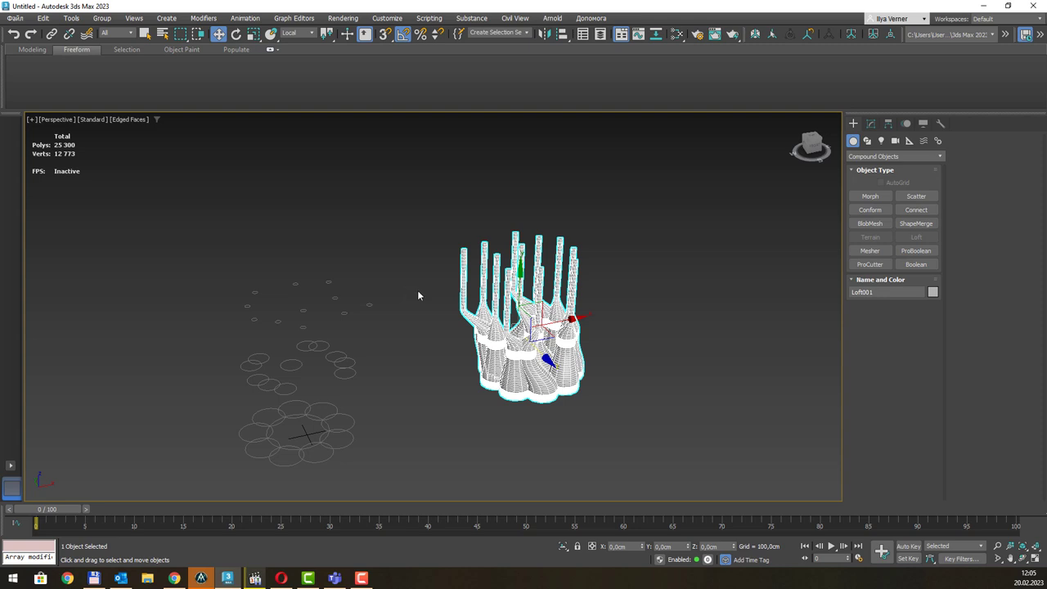
click(412, 336)
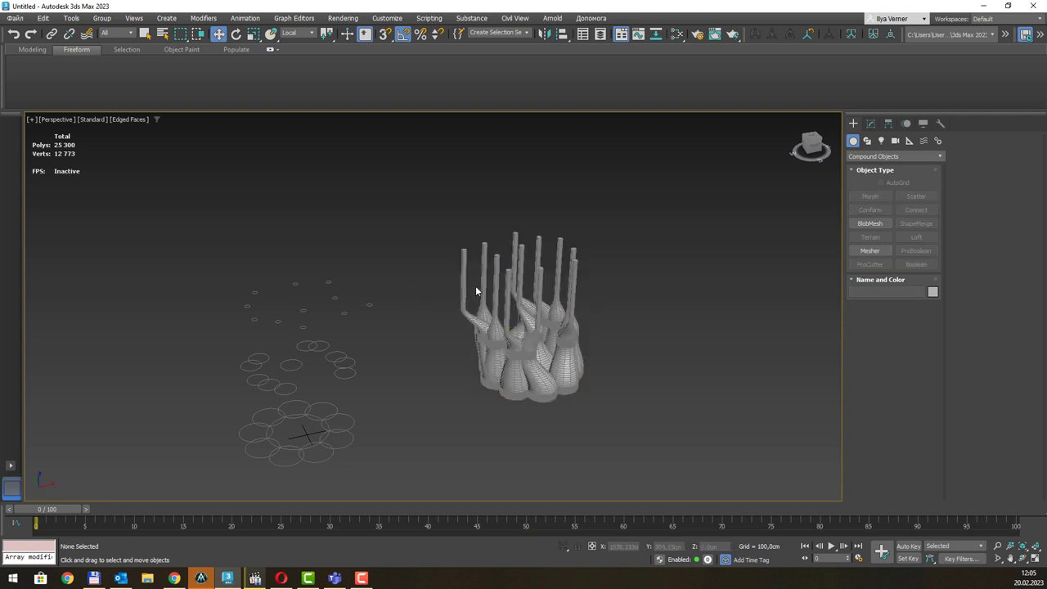
mouse_move(476, 291)
alt+middle_down()
mouse_move(549, 347)
mouse_move(516, 242)
alt+middle_up()
scroll(517, 243, up, 3)
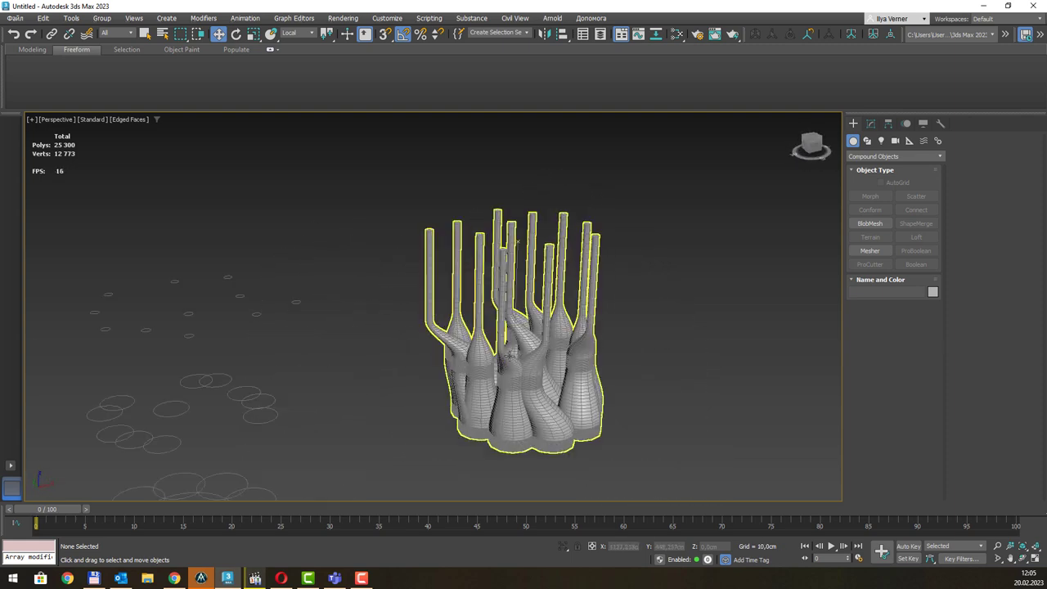
scroll(441, 348, down, 3)
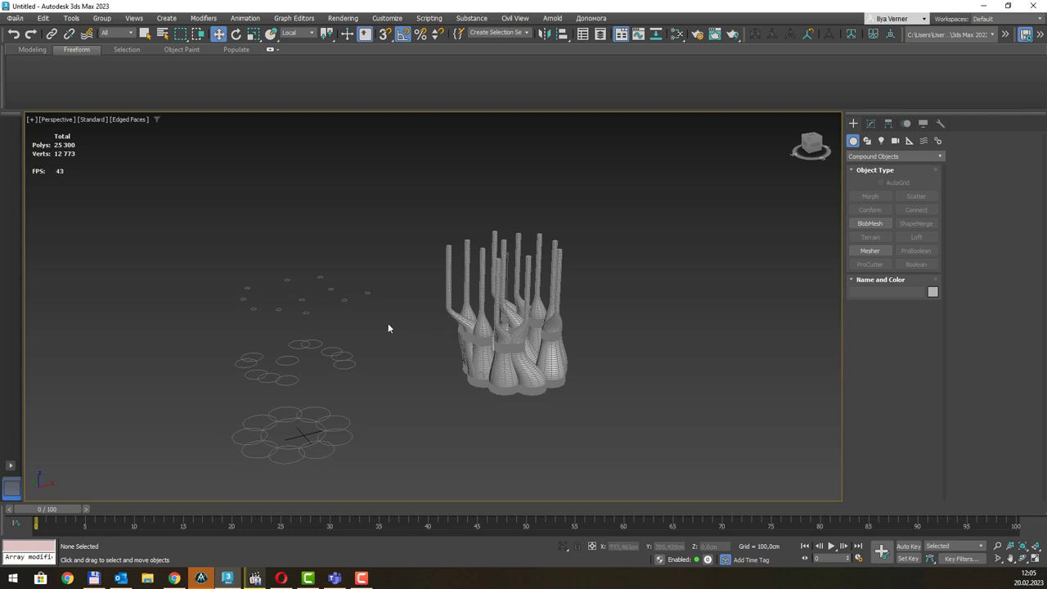
At NGon006's Spline level, raise individual small top circles to reshape their stems.
click(343, 298)
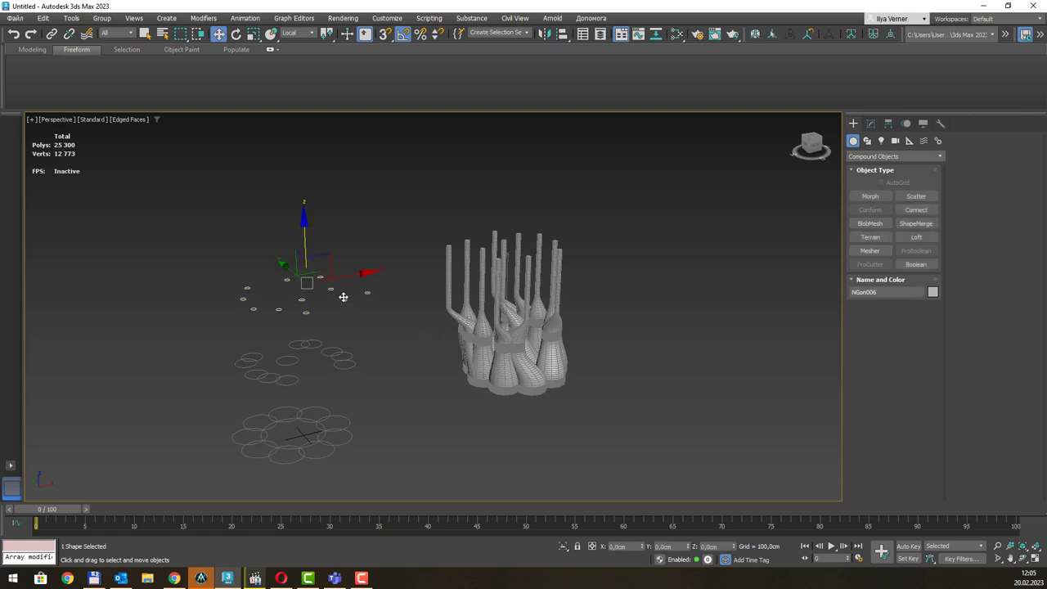
key(3)
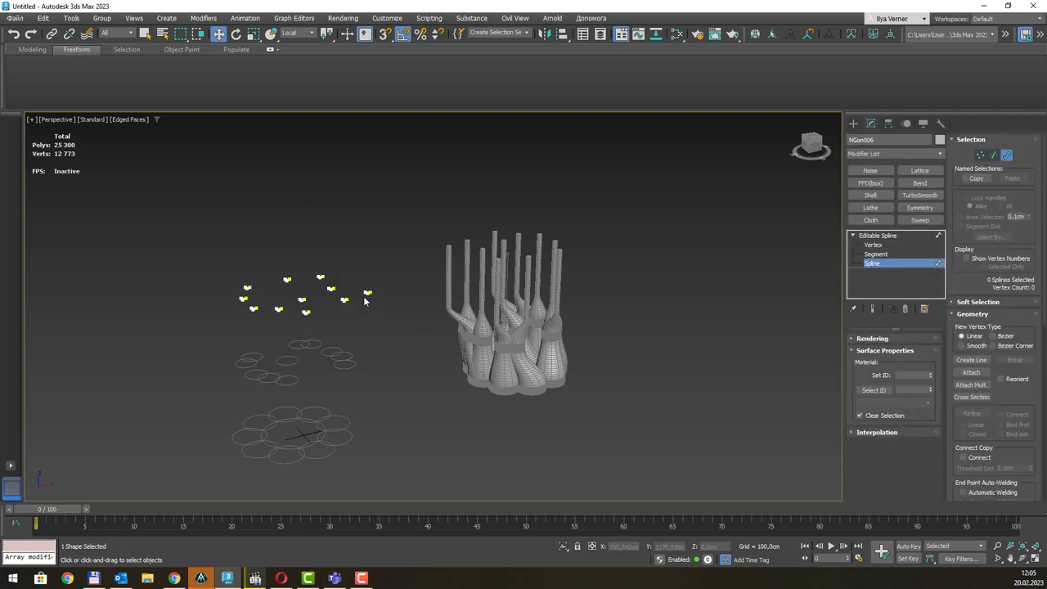
alt+middle_drag(378, 281, 379, 301)
click(385, 278)
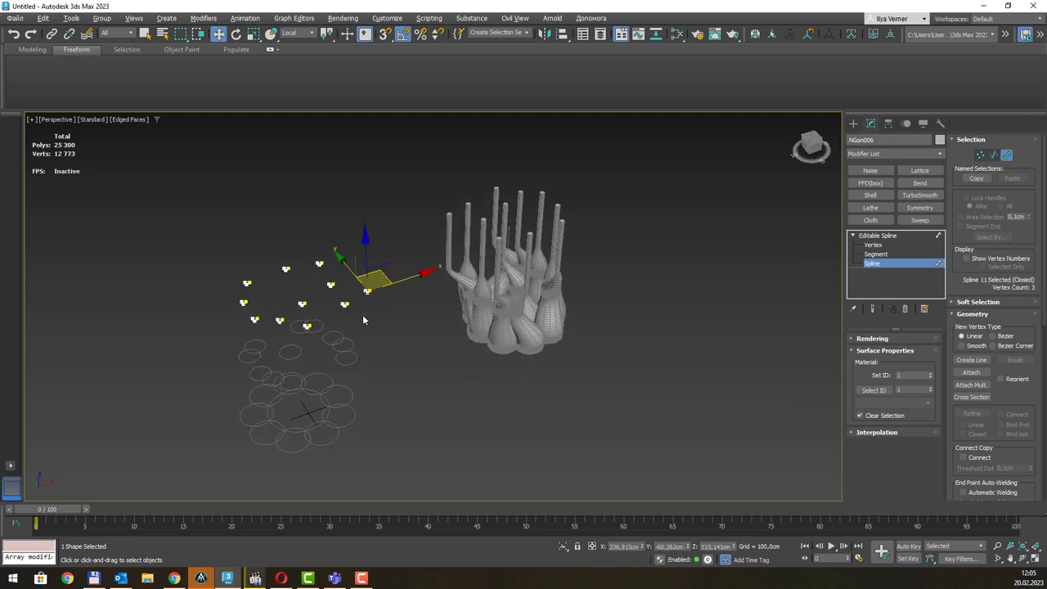
mouse_move(368, 263)
mouse_down()
mouse_move(370, 235)
mouse_move(378, 243)
mouse_up()
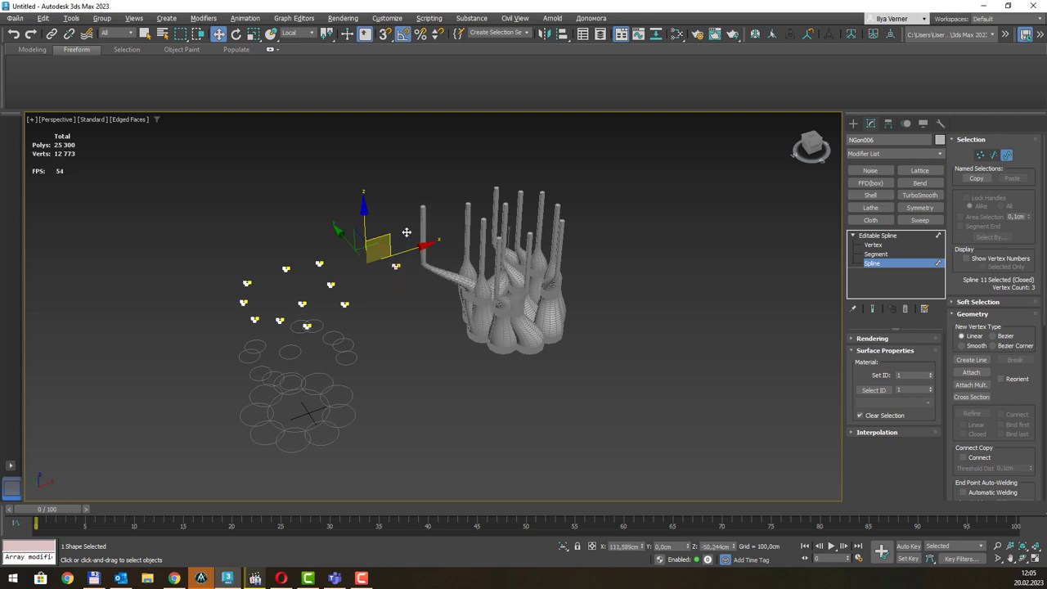
click(320, 263)
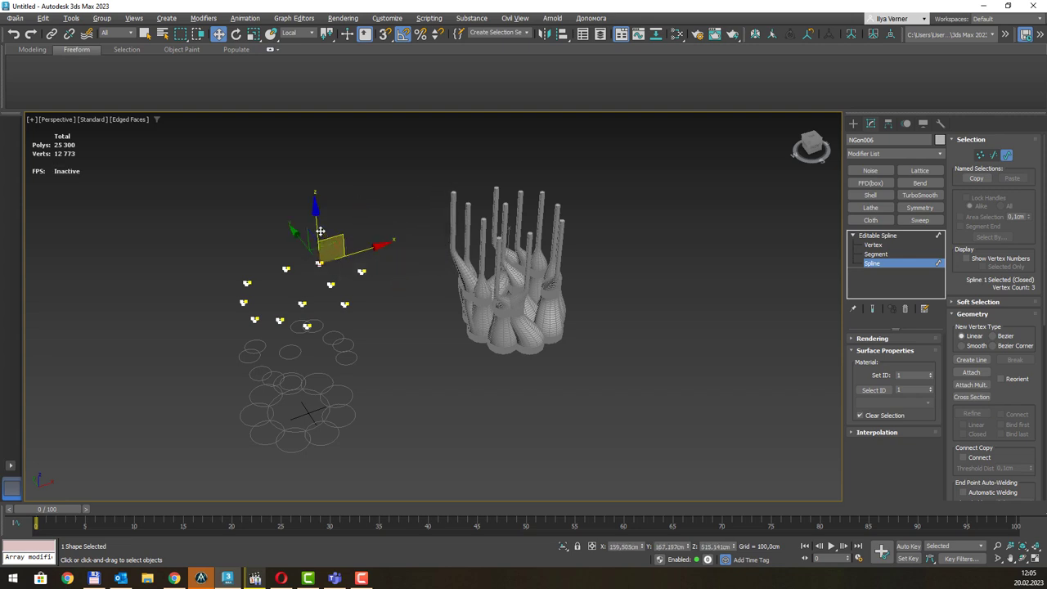
drag(316, 234, 317, 224)
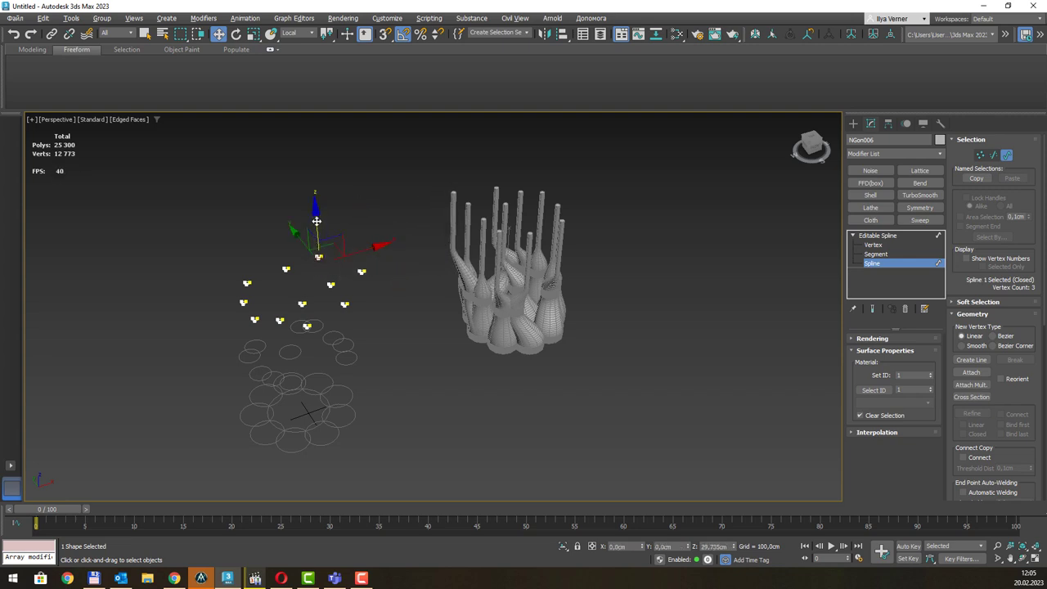
alt+middle_drag(317, 224, 301, 281)
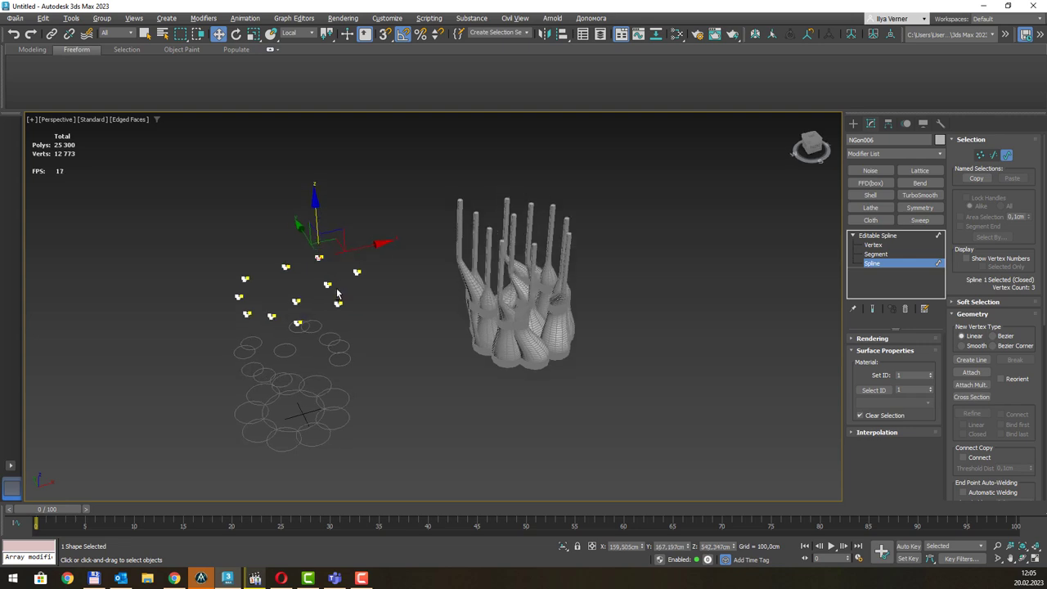
click(286, 265)
drag(301, 239, 288, 233)
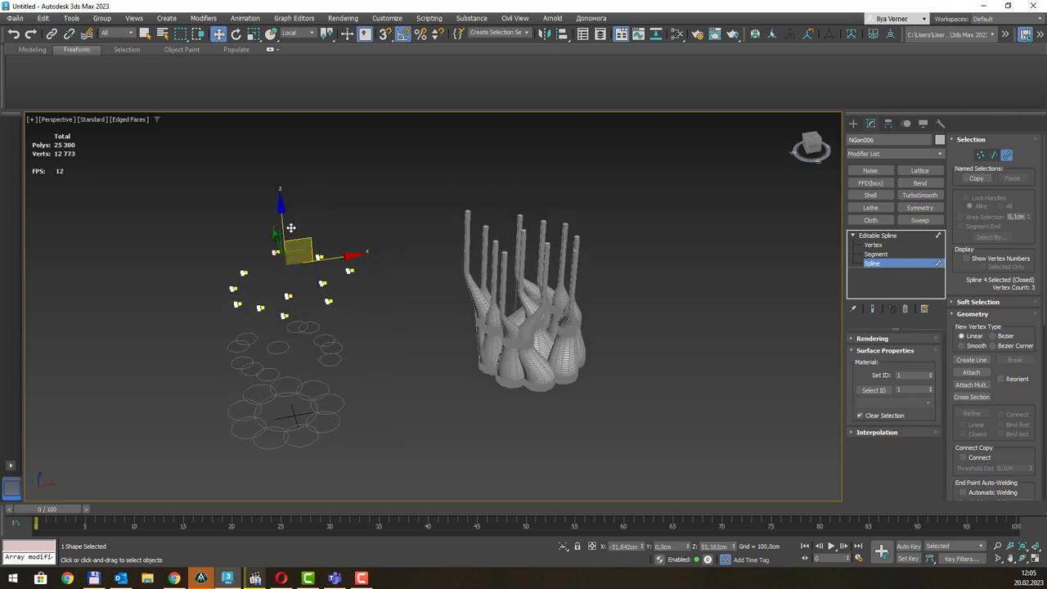
Lift a pair of neighbouring top circles so that stem grows taller.
mouse_move(220, 275)
ctrl+mouse_down()
mouse_move(229, 306)
mouse_move(222, 282)
ctrl+mouse_up()
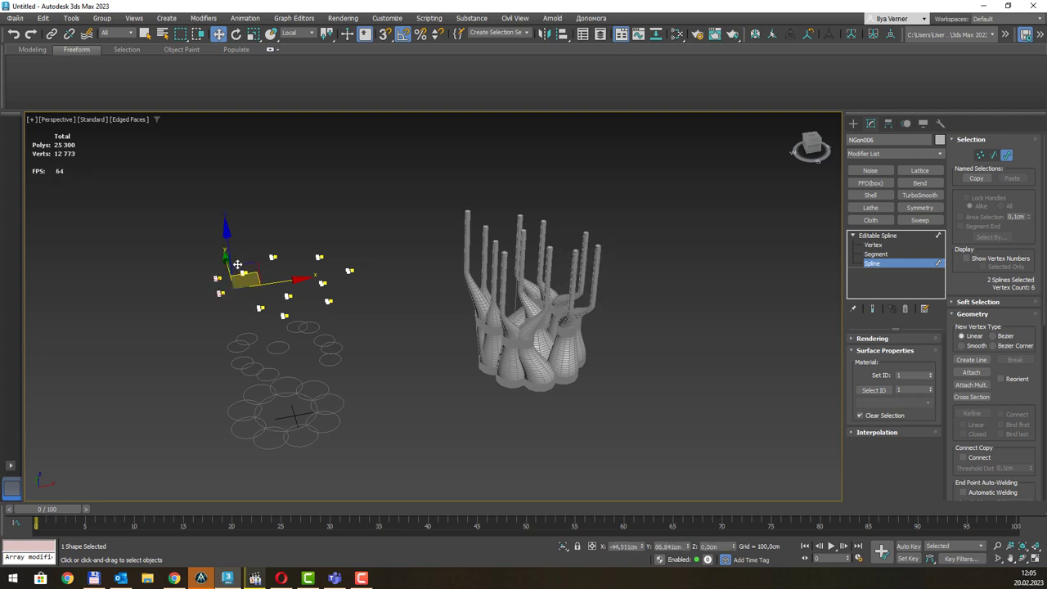
drag(222, 282, 216, 300)
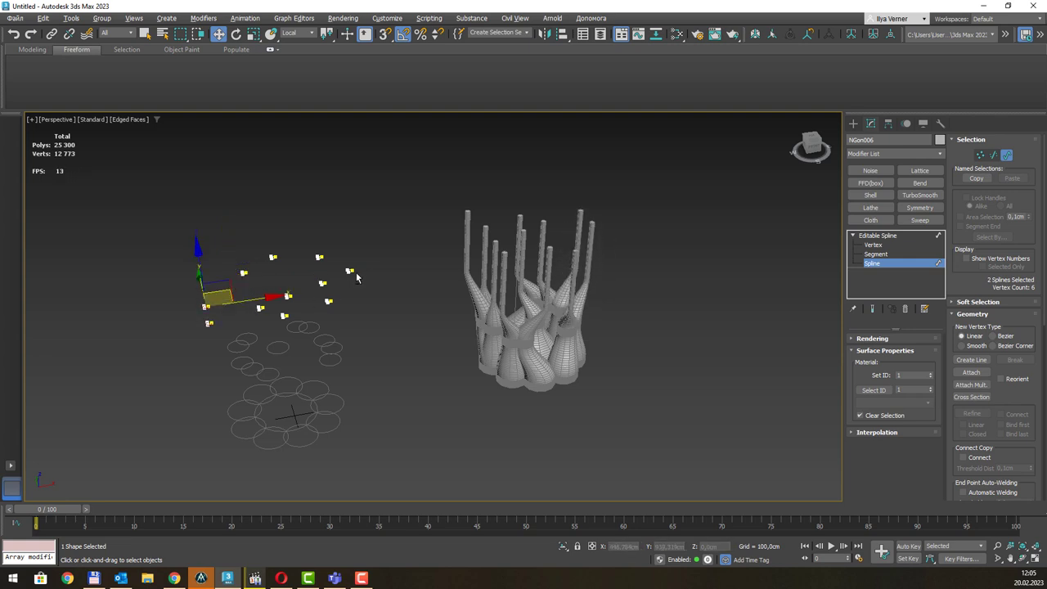
alt+middle_drag(216, 299, 345, 242)
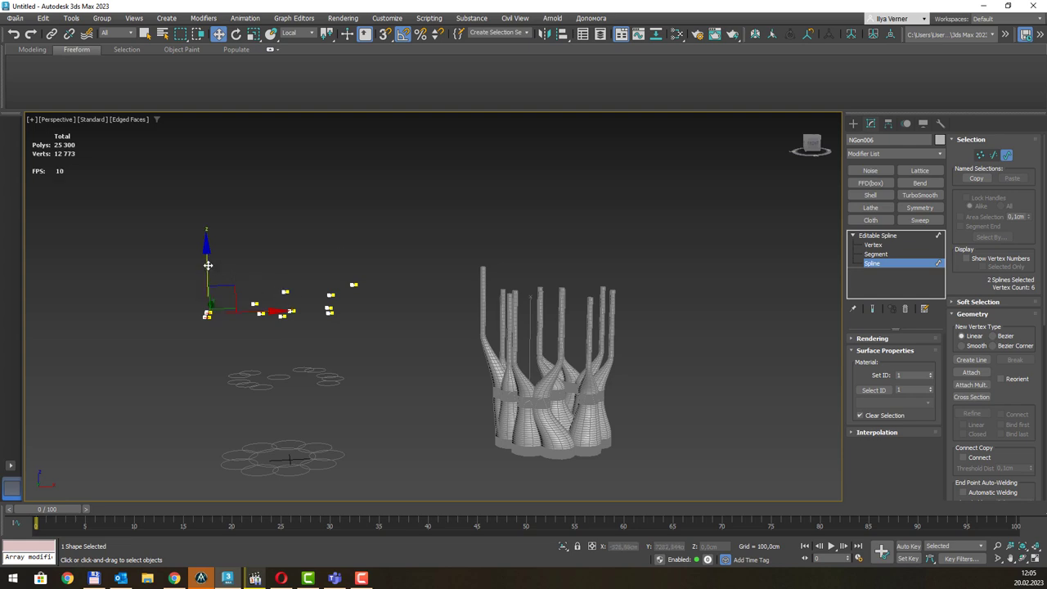
drag(208, 266, 220, 222)
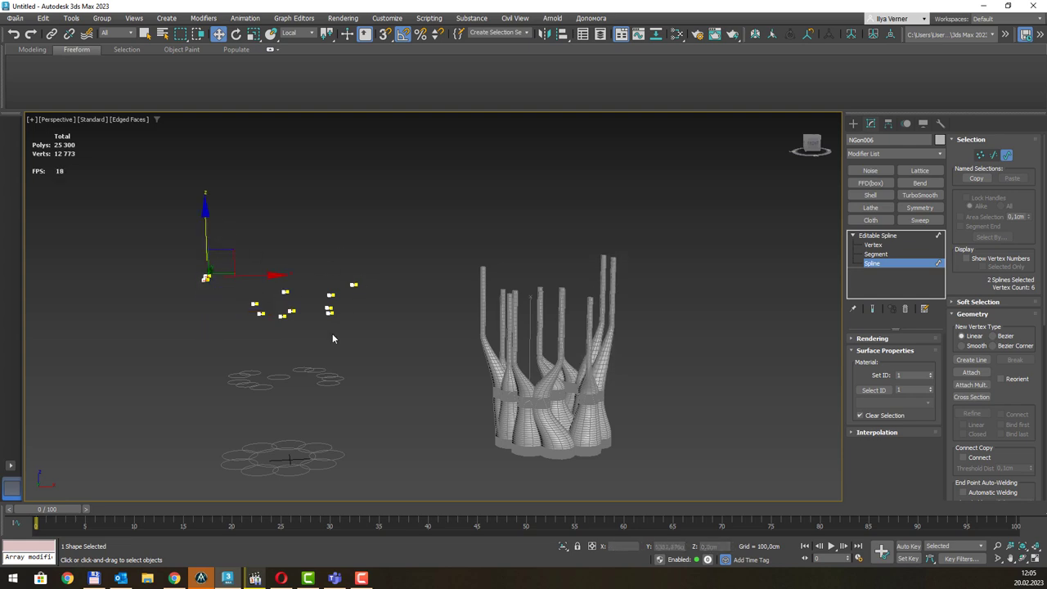
mouse_move(350, 366)
mouse_down()
mouse_move(337, 393)
mouse_move(437, 348)
mouse_up()
alt+middle_drag(366, 371, 364, 357)
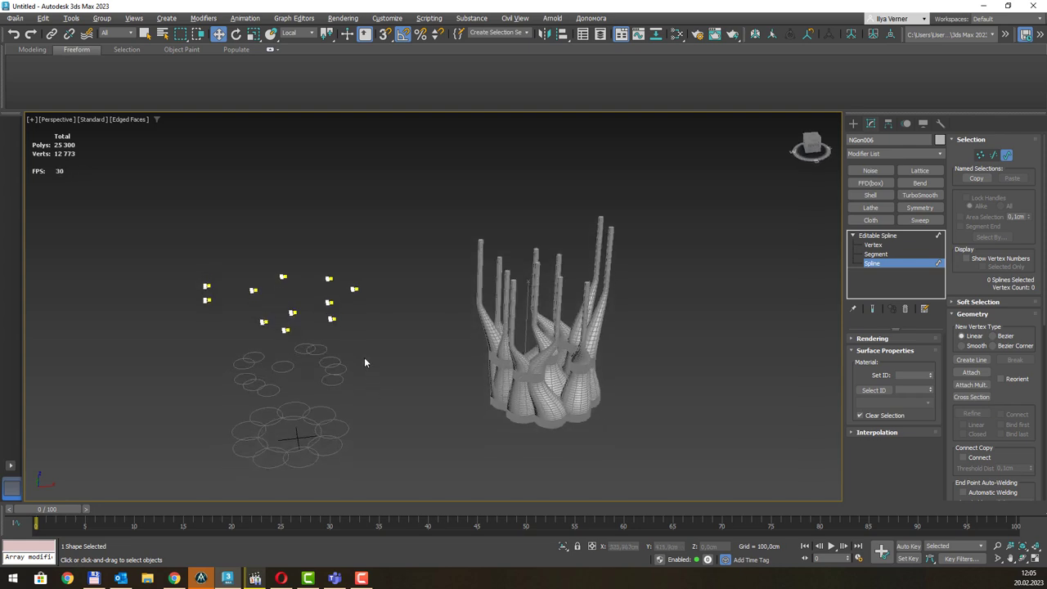
drag(358, 355, 336, 393)
At NGon005's Spline level, shift three right-hand circles up-left, then select more circles.
key(3)
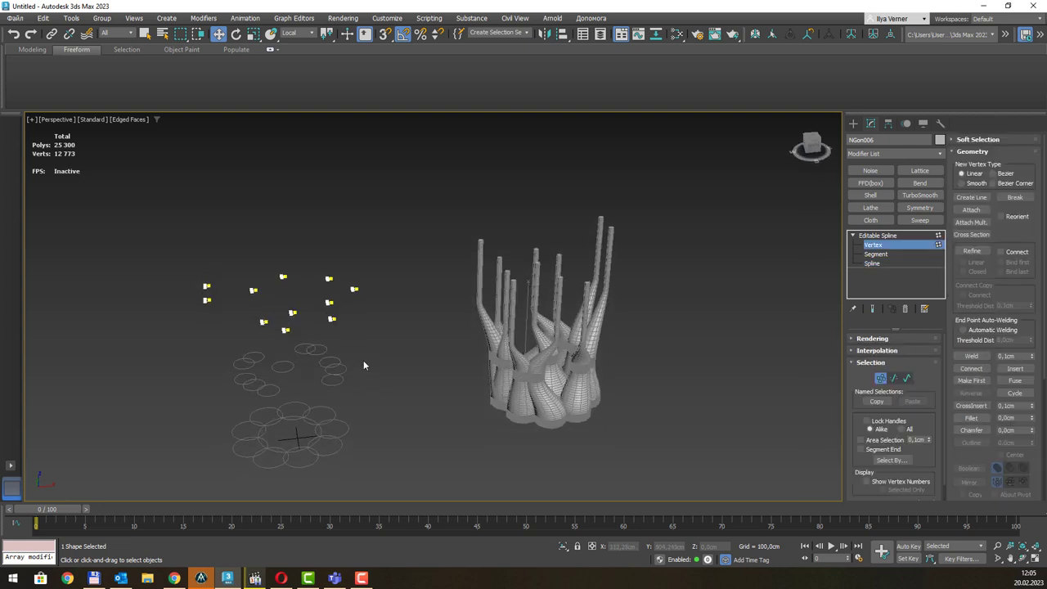
drag(358, 359, 328, 395)
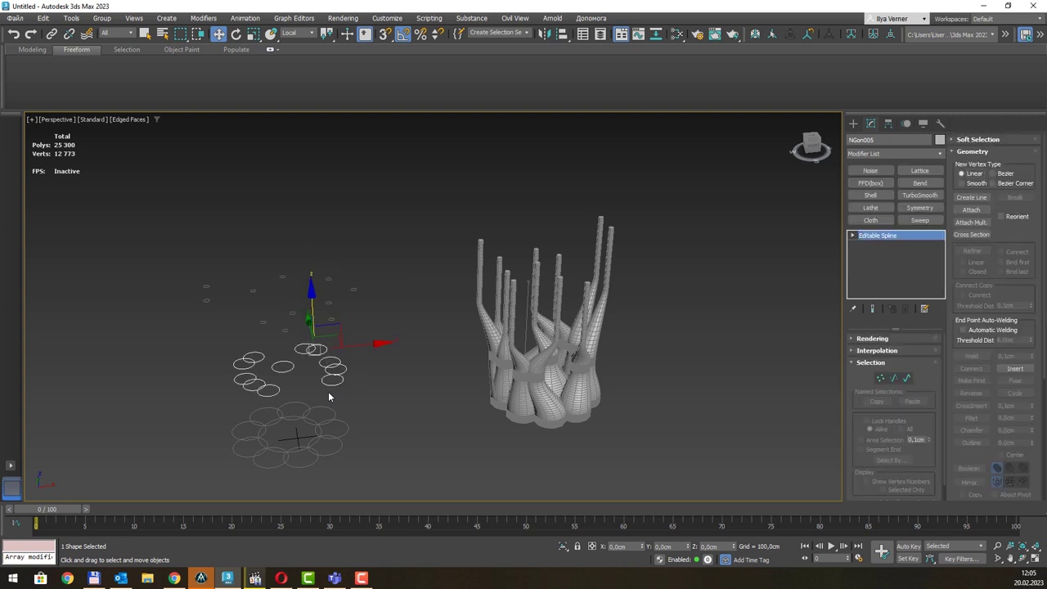
key(1)
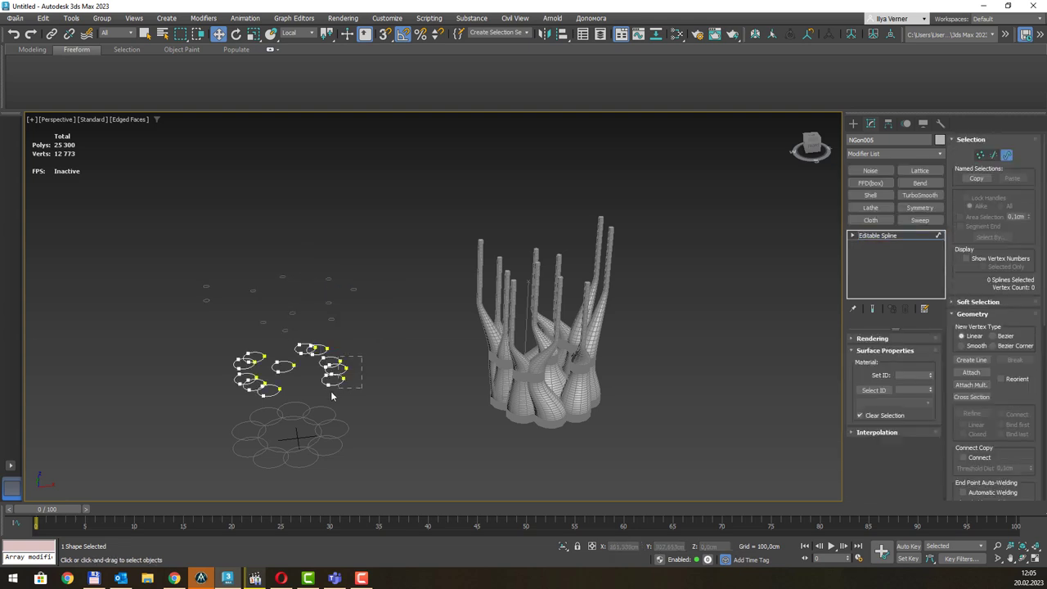
drag(331, 396, 340, 388)
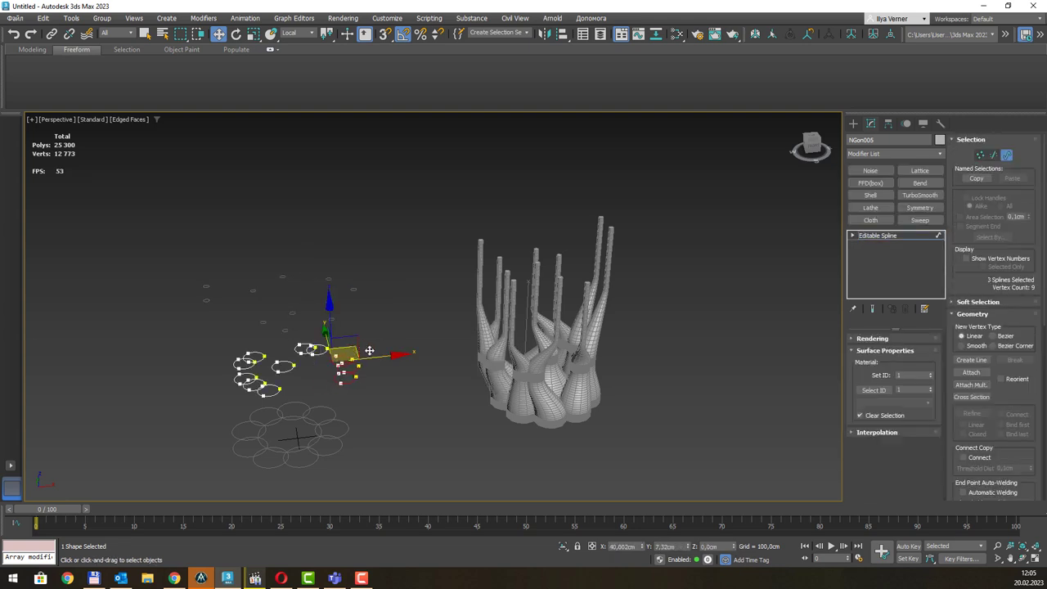
drag(369, 350, 364, 342)
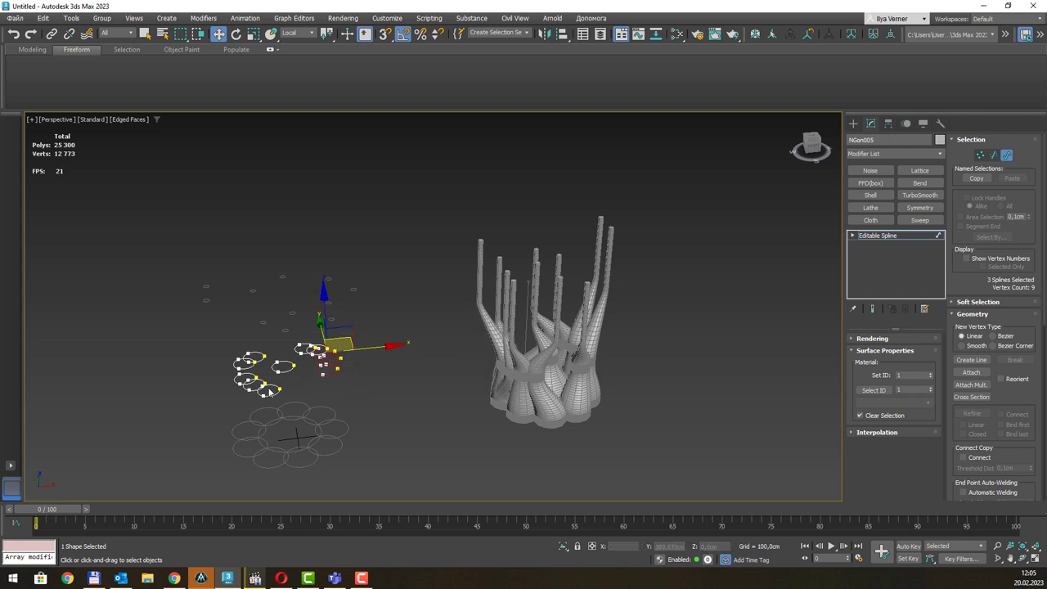
mouse_move(258, 391)
mouse_down()
mouse_move(237, 378)
mouse_move(316, 340)
mouse_up()
click(245, 375)
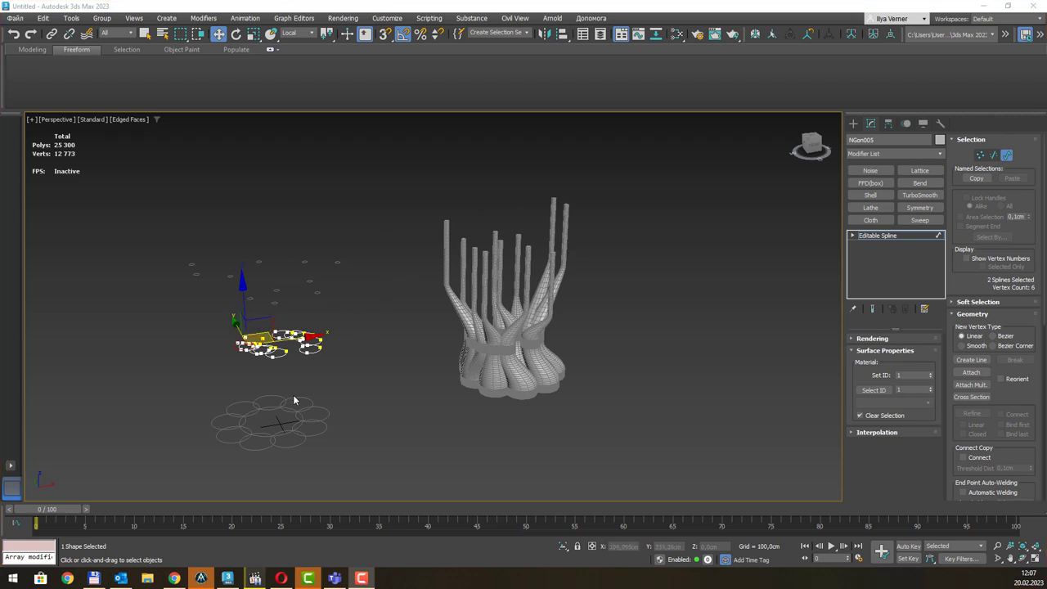
Shift two circles of the NGon004 bottom ring at spline level to move the base lobes.
click(888, 237)
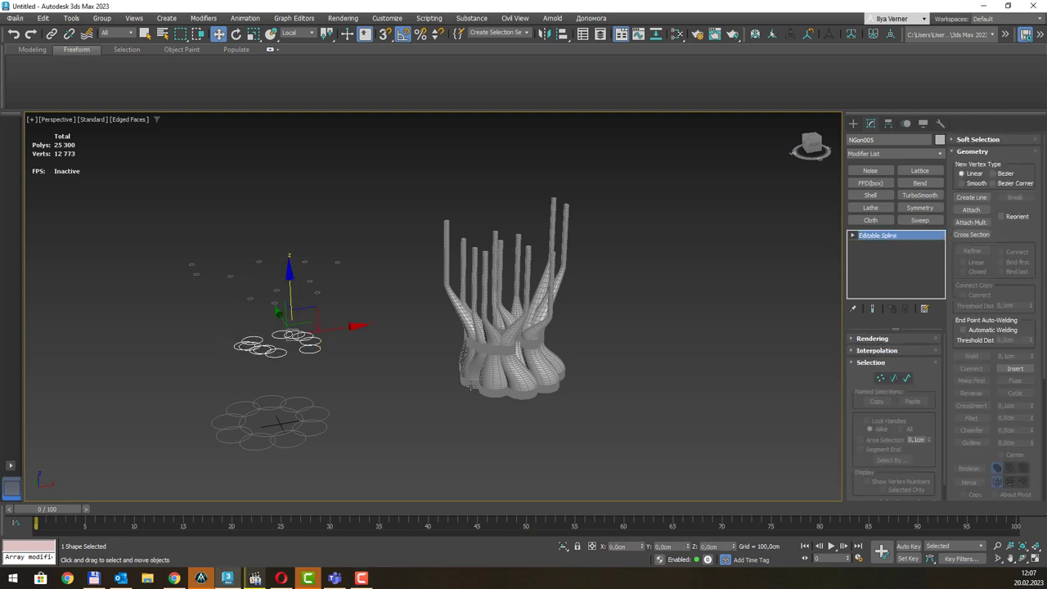
click(318, 407)
key(1)
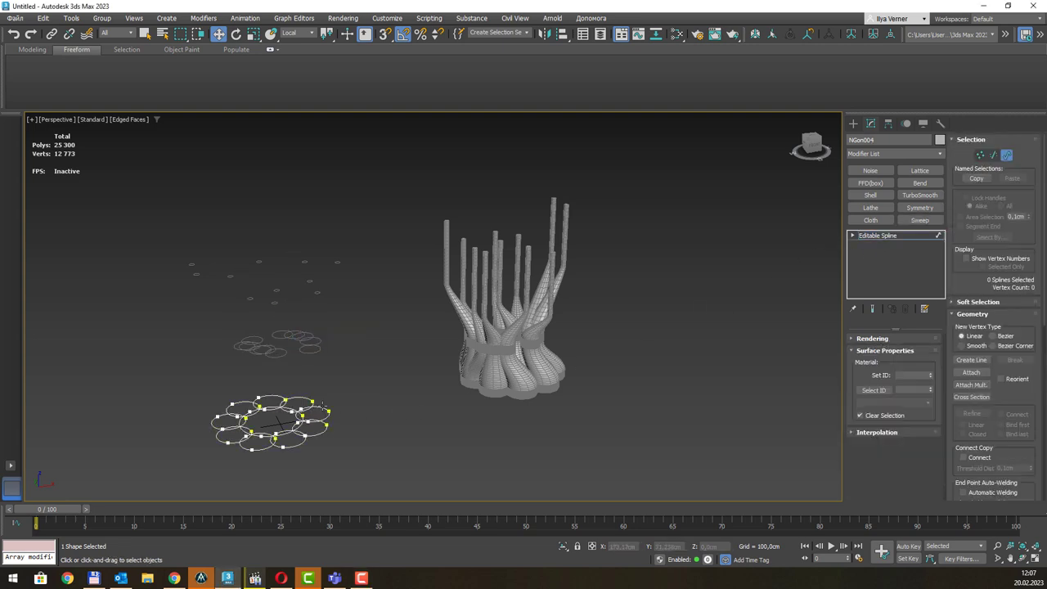
click(323, 405)
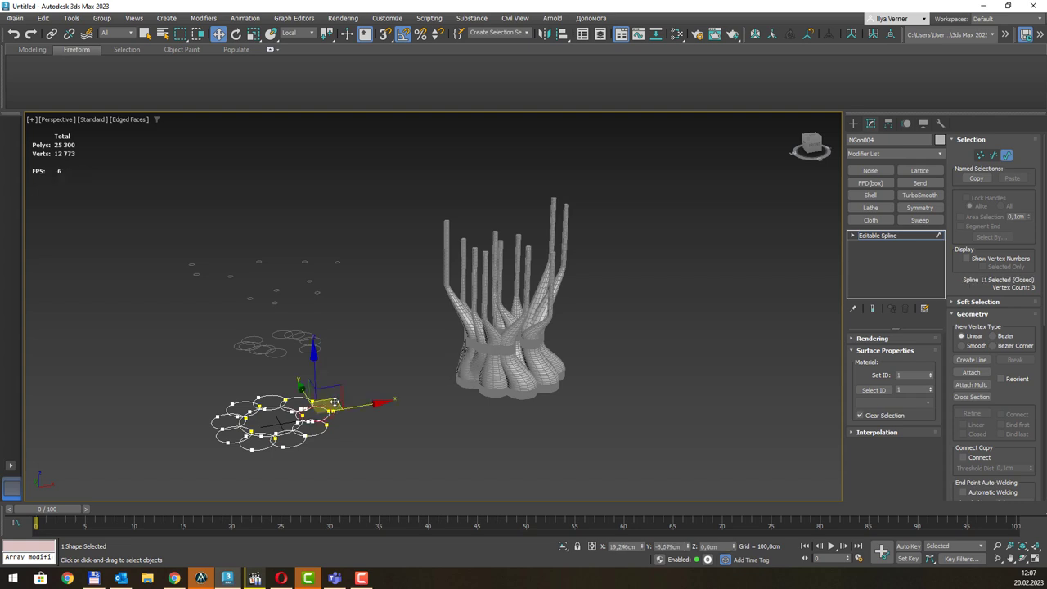
drag(342, 403, 311, 445)
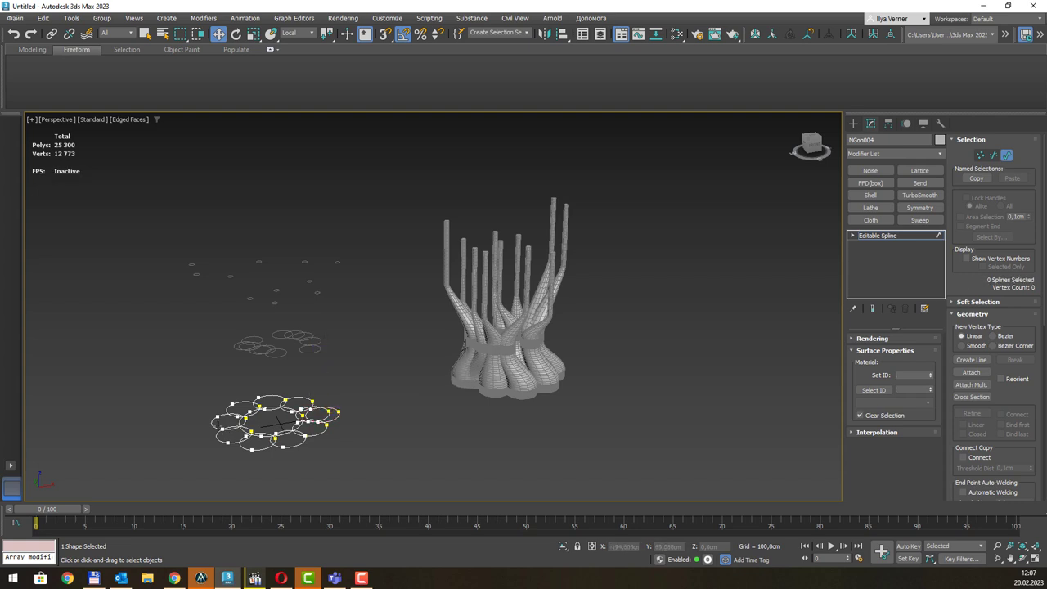
mouse_move(231, 425)
mouse_down()
mouse_move(219, 419)
mouse_move(240, 412)
mouse_up()
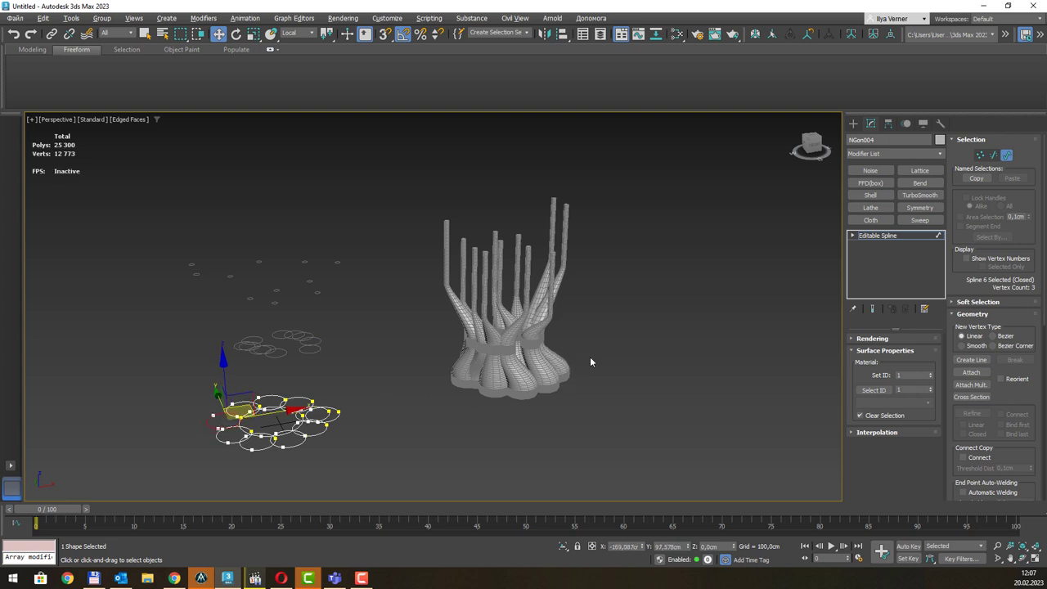
alt+middle_drag(591, 362, 587, 358)
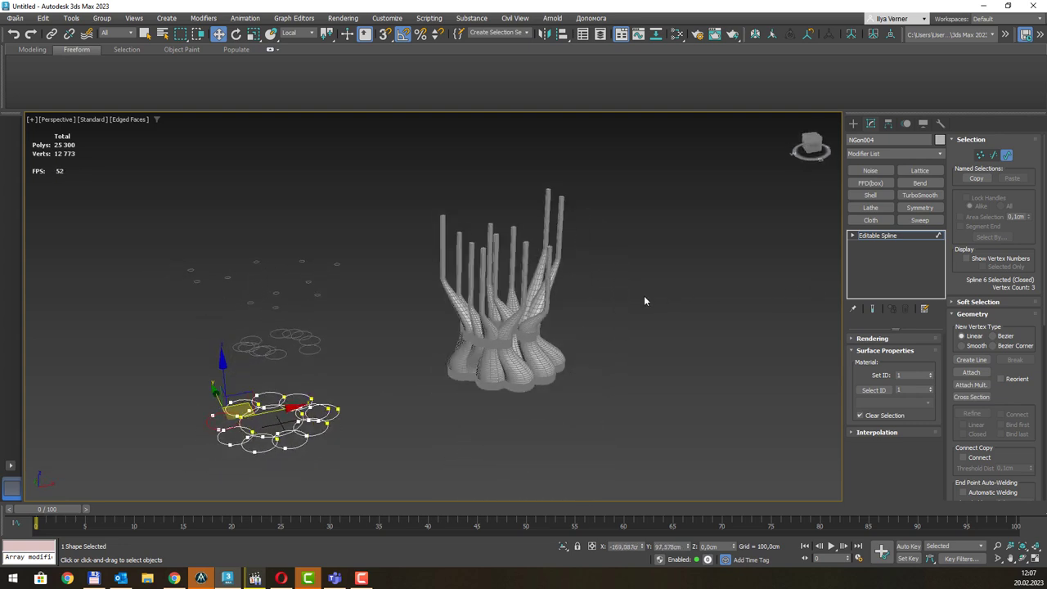
click(521, 306)
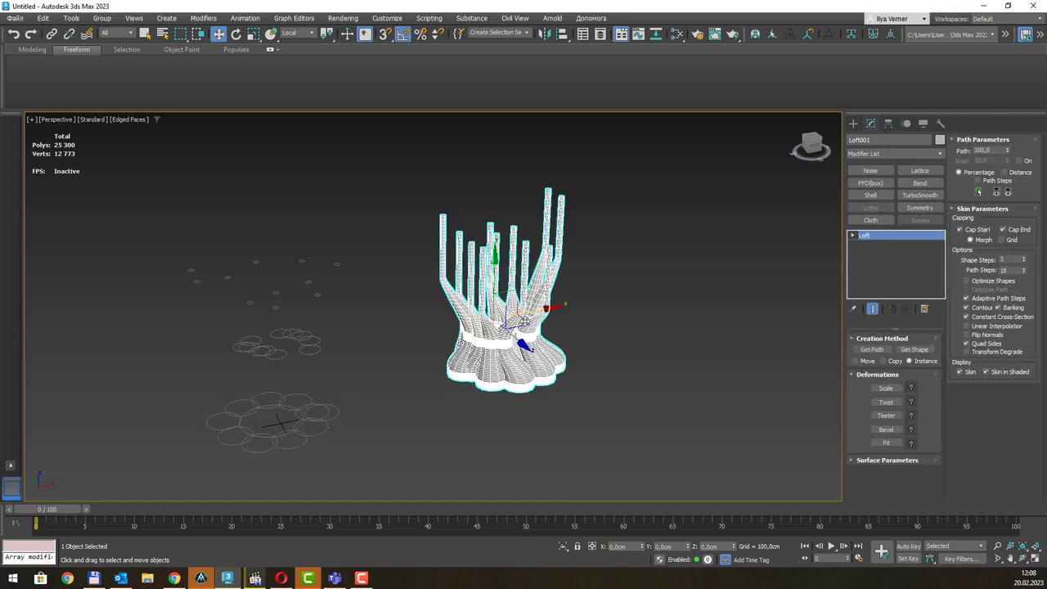
drag(520, 321, 622, 333)
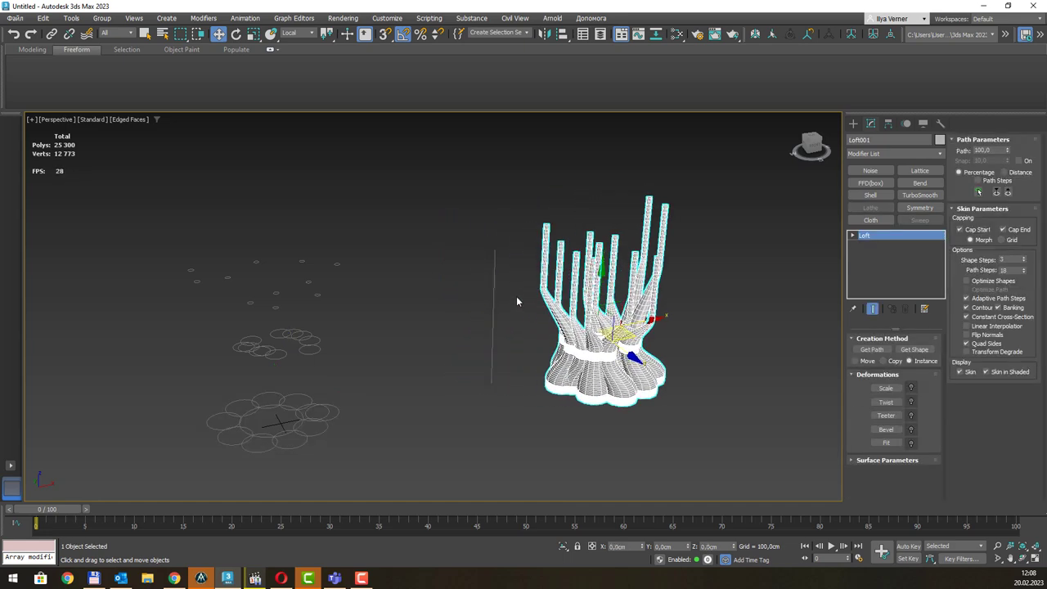
scroll(431, 304, up, 3)
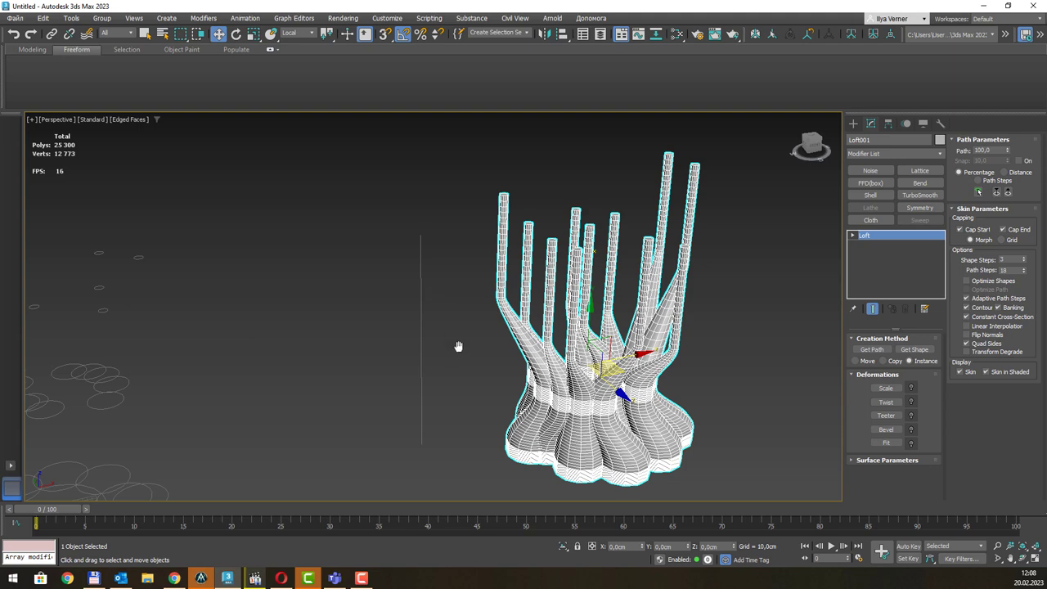
middle_drag(458, 346, 440, 302)
click(417, 319)
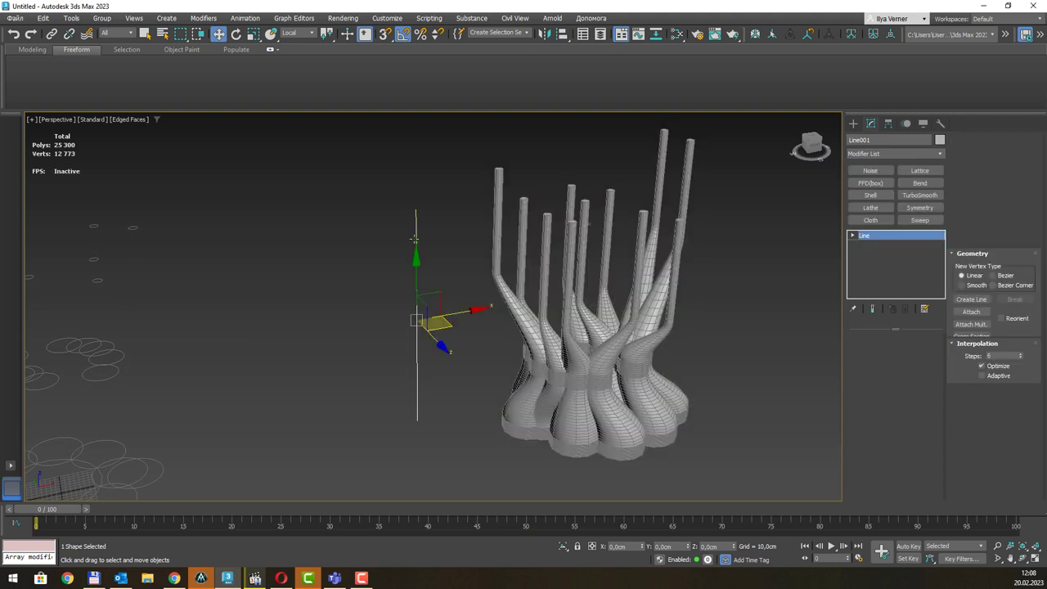
drag(447, 323, 384, 326)
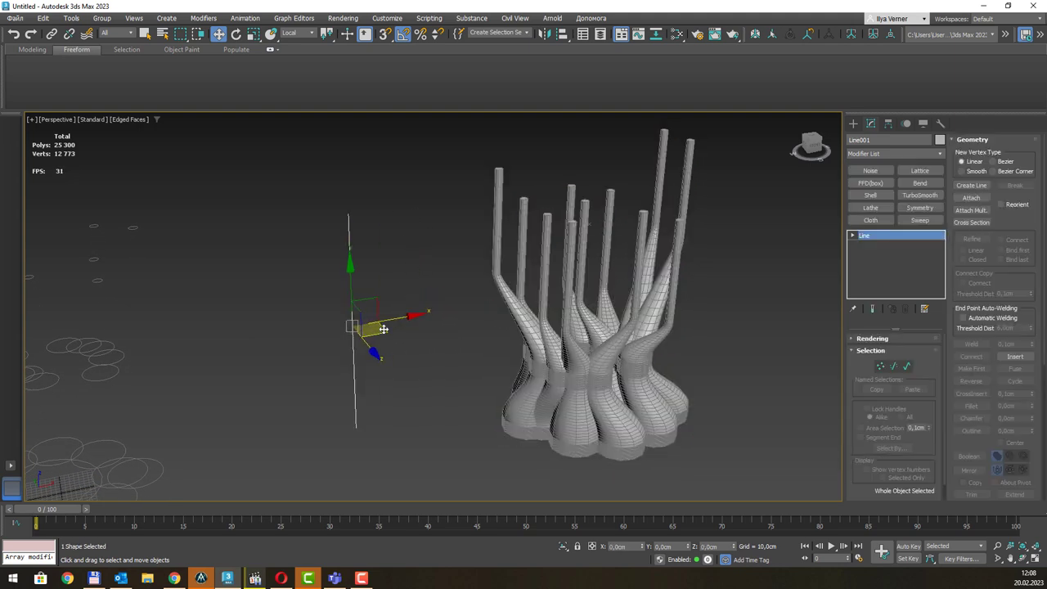
key(1)
scroll(351, 207, down, 2)
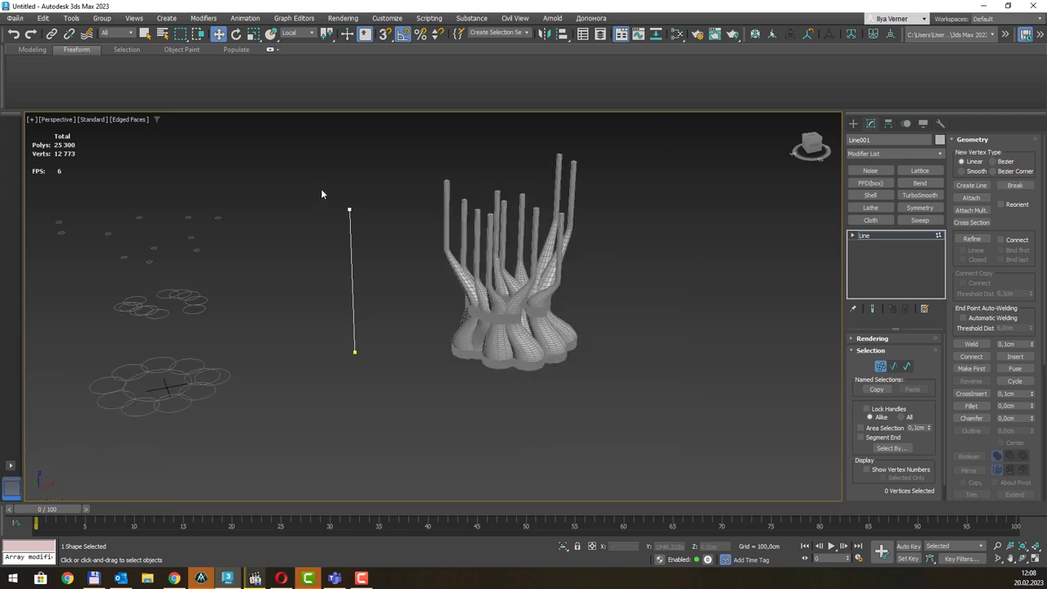
click(350, 211)
drag(351, 178, 351, 173)
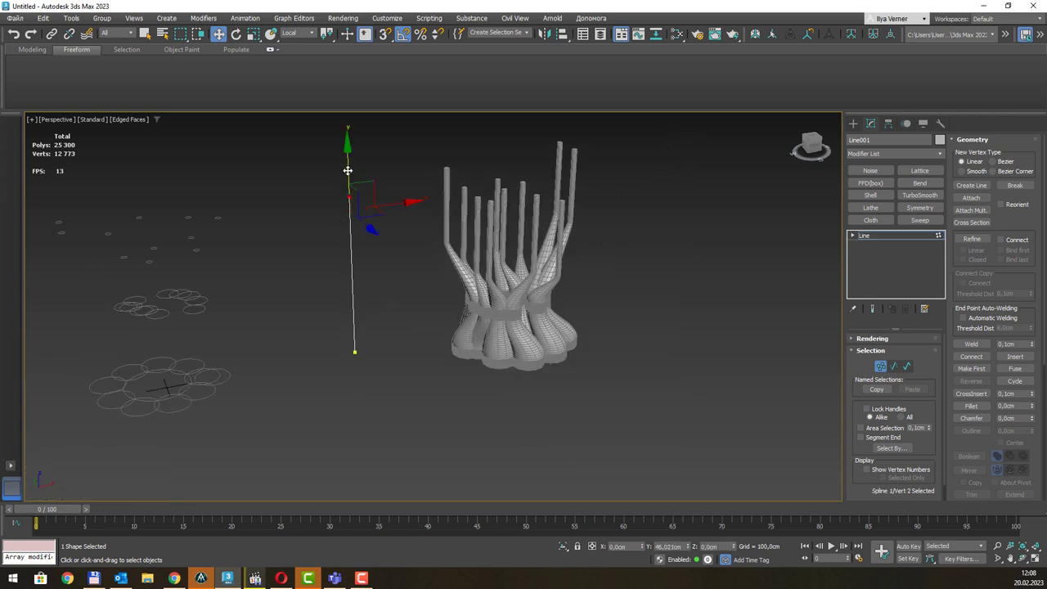
click(354, 352)
drag(354, 352, 353, 326)
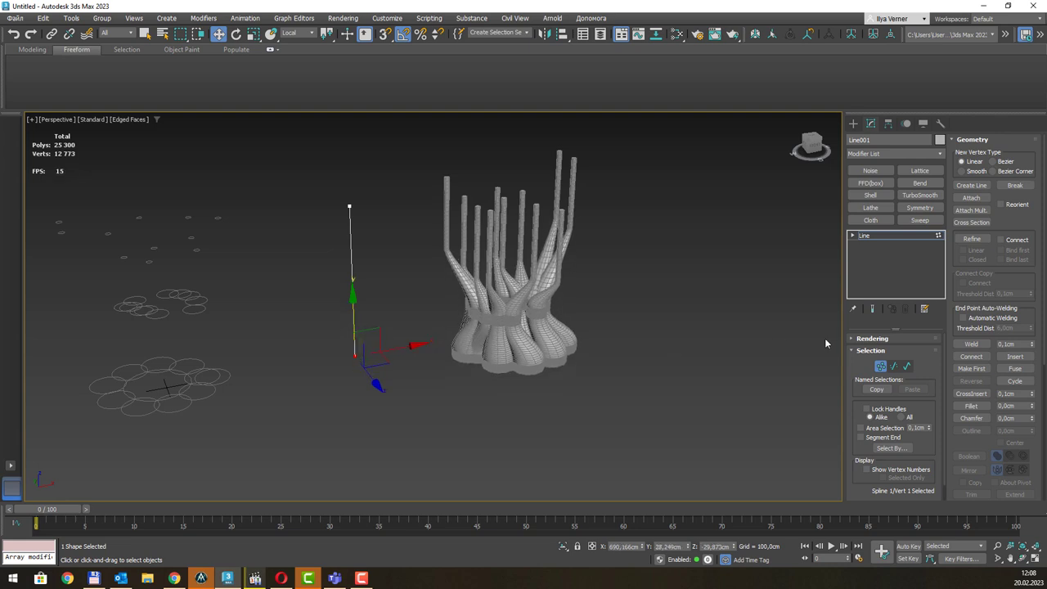
scroll(364, 308, up, 2)
middle_drag(418, 276, 383, 302)
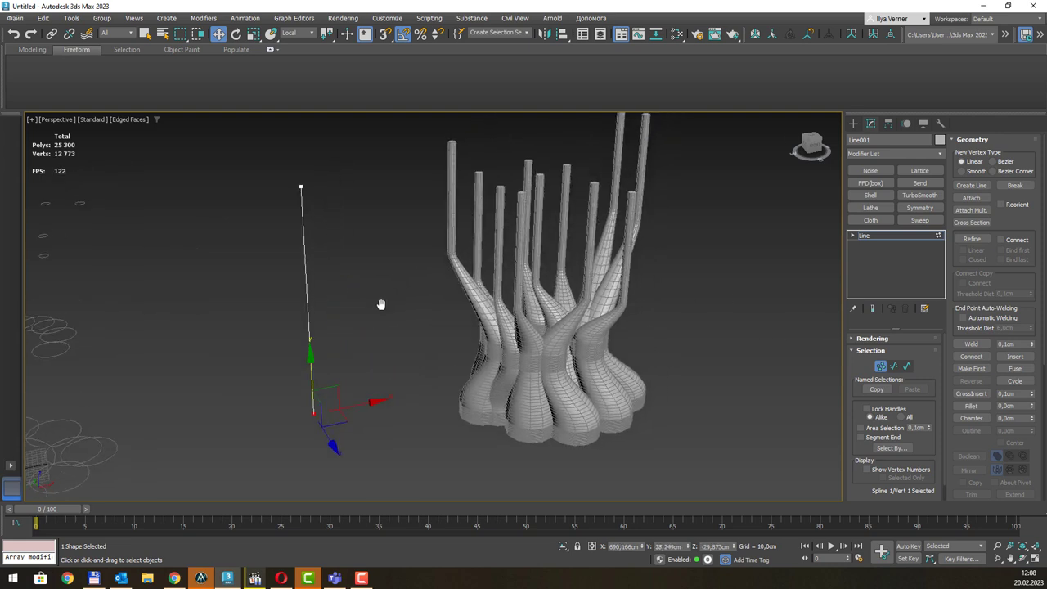
Refine Line001 with four new vertices along the path, raising Loft001 to 50,380 polys.
click(972, 238)
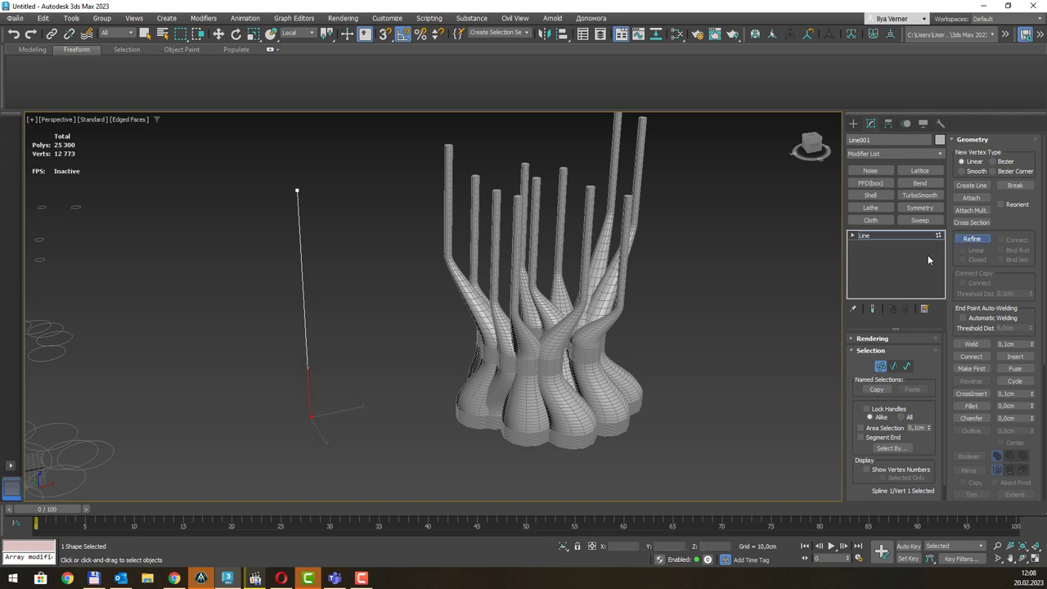
click(310, 389)
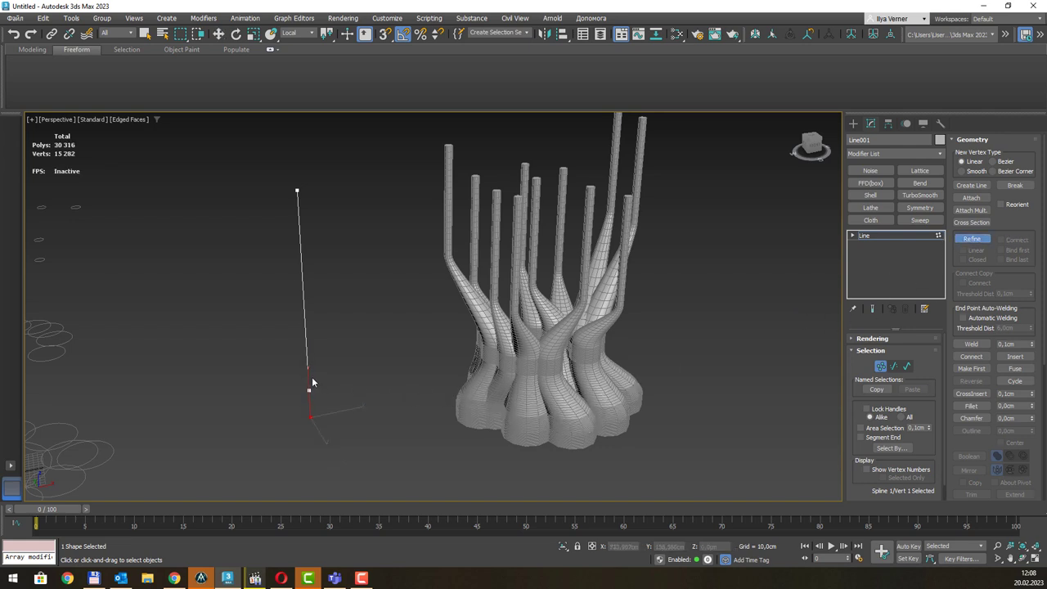
click(302, 249)
click(302, 279)
click(304, 322)
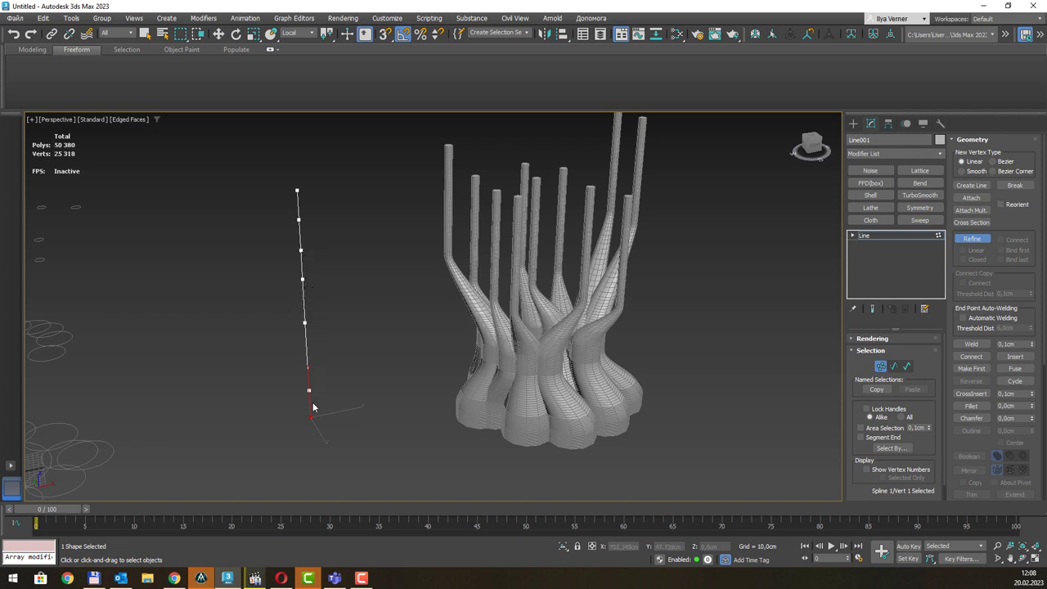
key(w)
key(1)
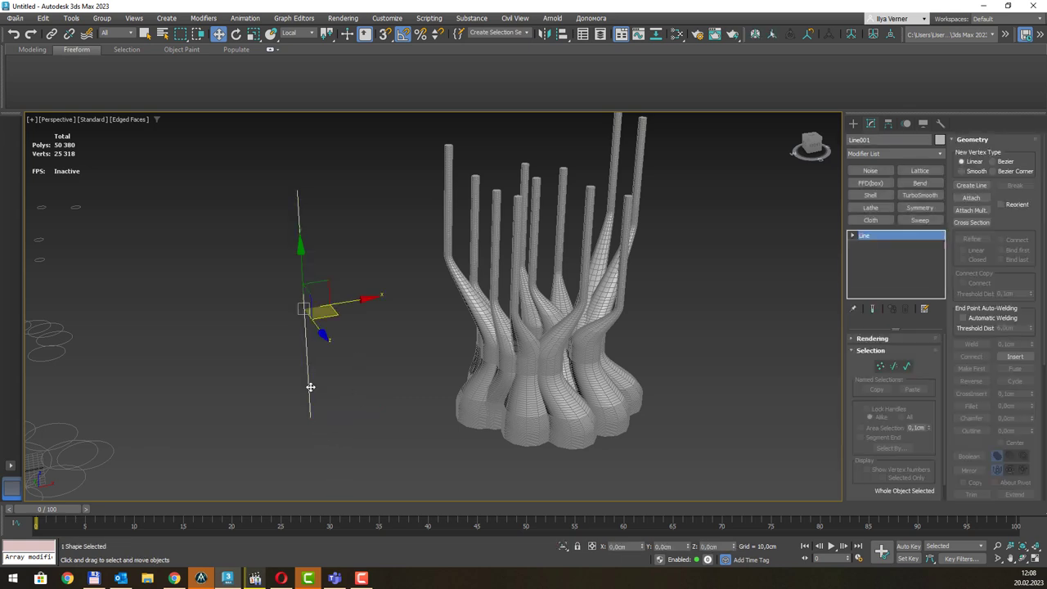
Move a lower path vertex, then reselect the two lower vertices and switch to Rotate.
key(1)
drag(315, 399, 309, 388)
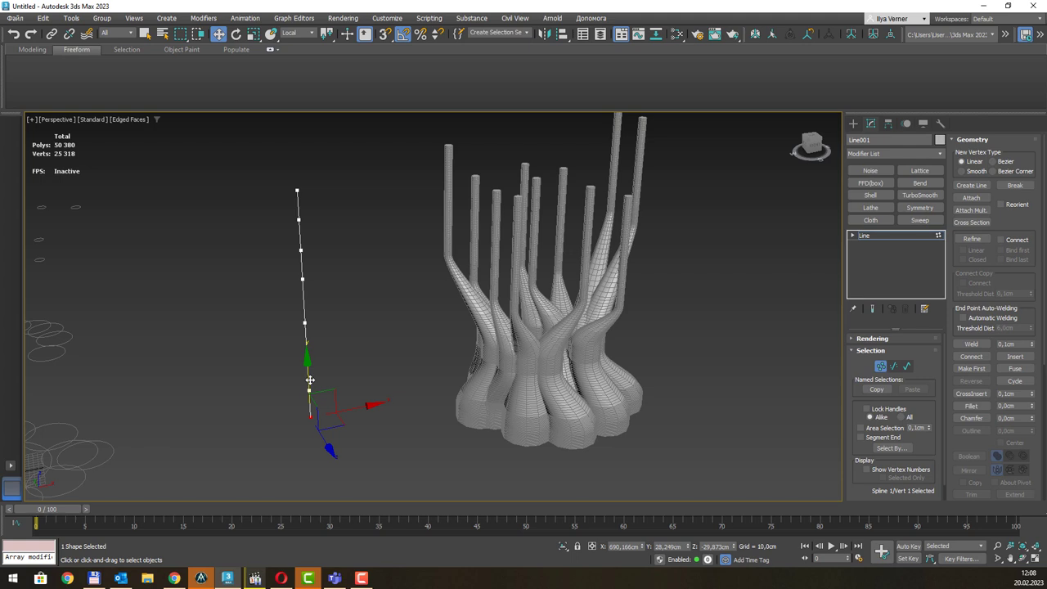
ctrl+click(311, 430)
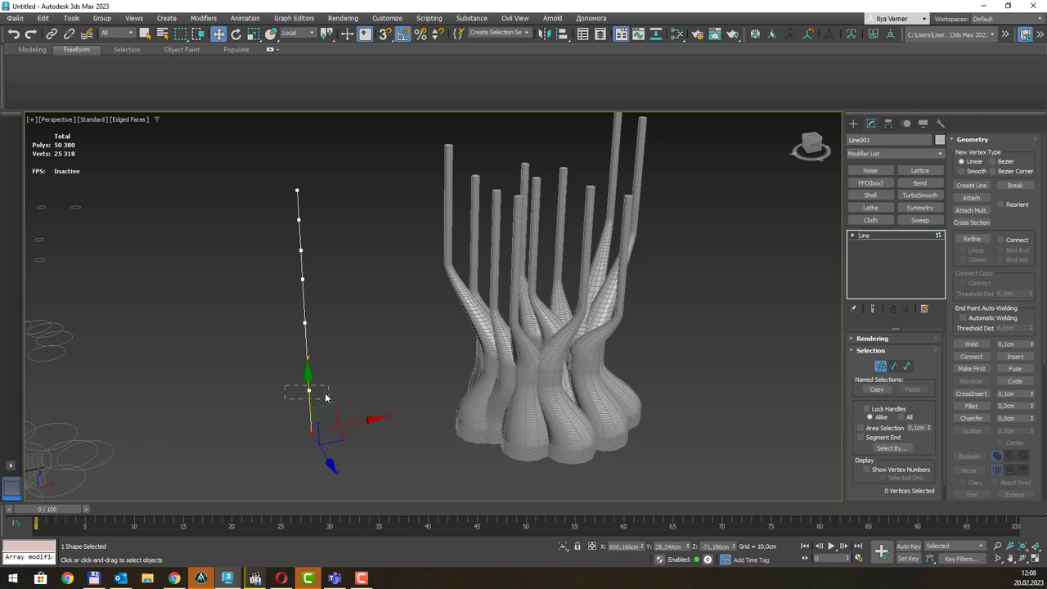
mouse_move(307, 372)
mouse_down()
mouse_move(311, 348)
mouse_move(329, 362)
mouse_move(331, 352)
mouse_up()
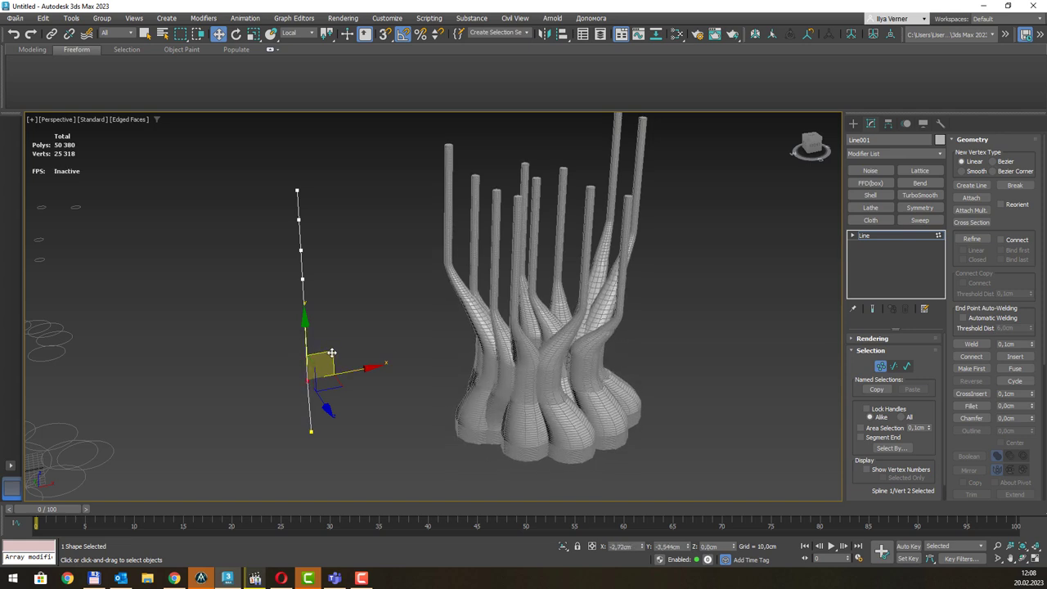
click(328, 347)
key(ctrl+z)
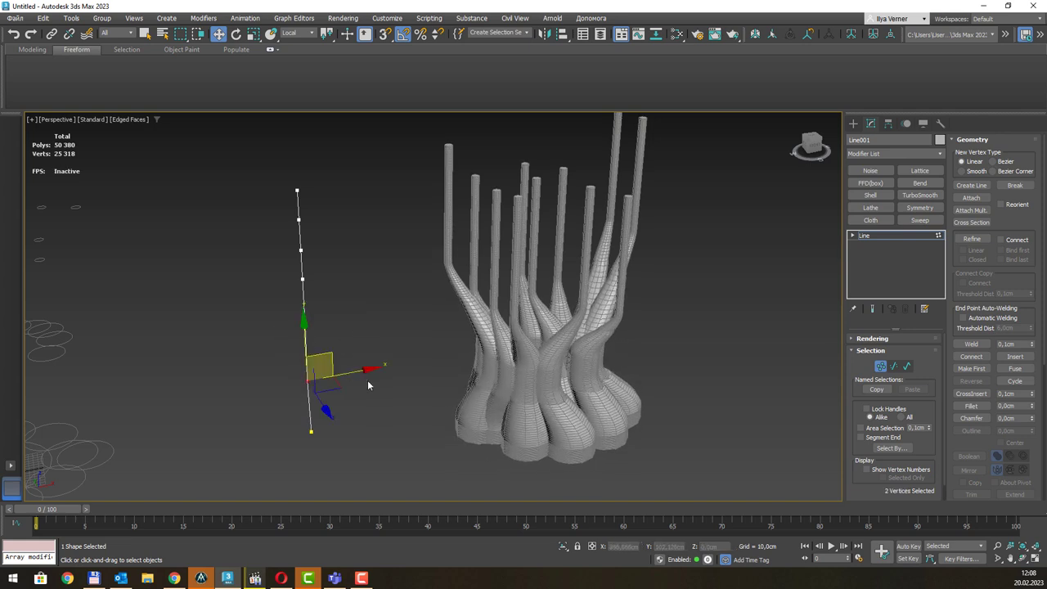
key(e)
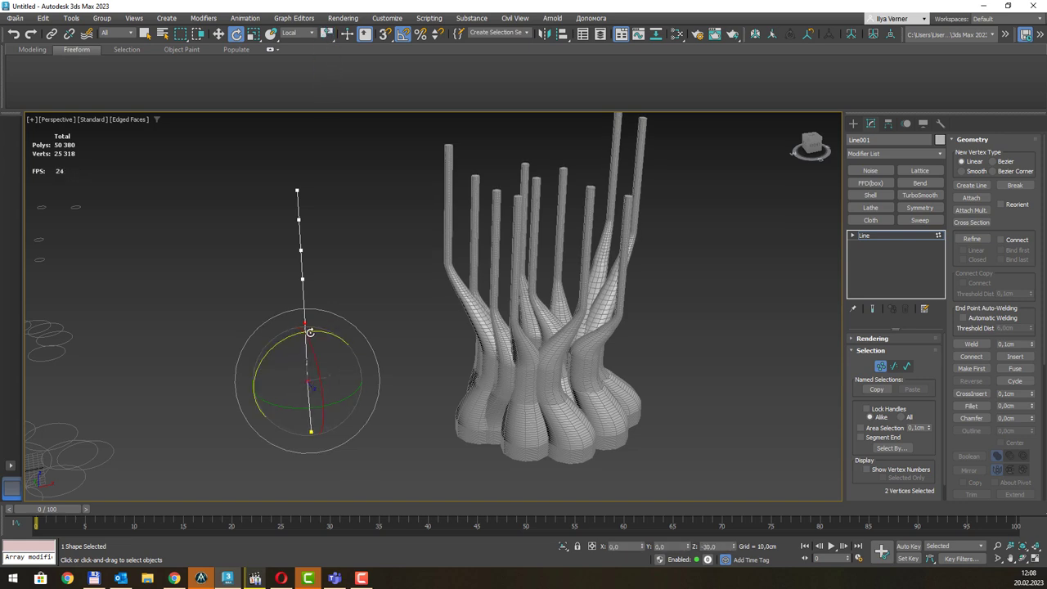
Convert two path vertices to Bezier, then revert them to Corner.
middle_drag(392, 360, 422, 338)
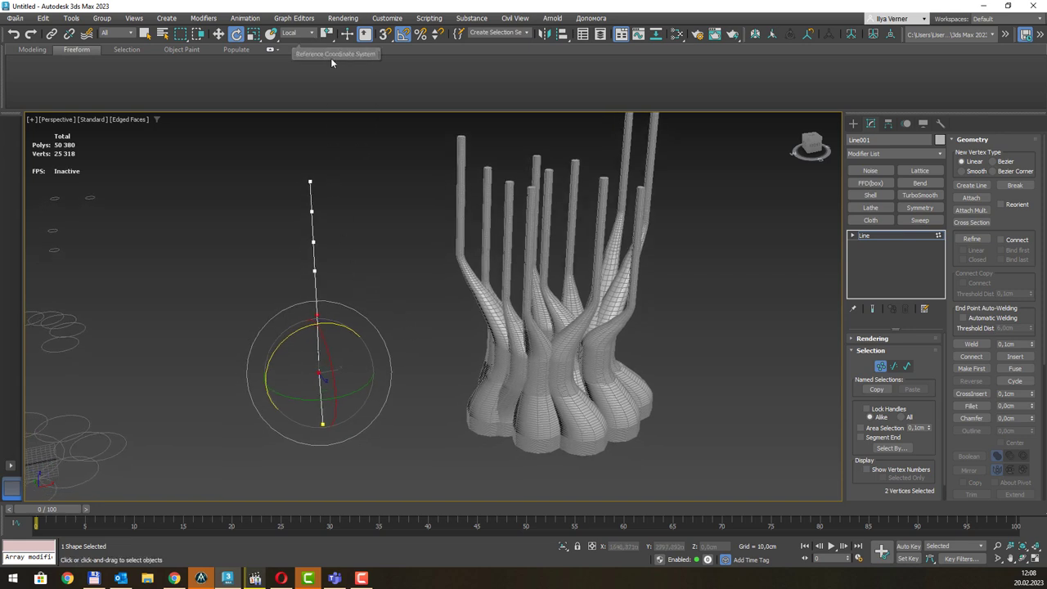
drag(328, 38, 325, 85)
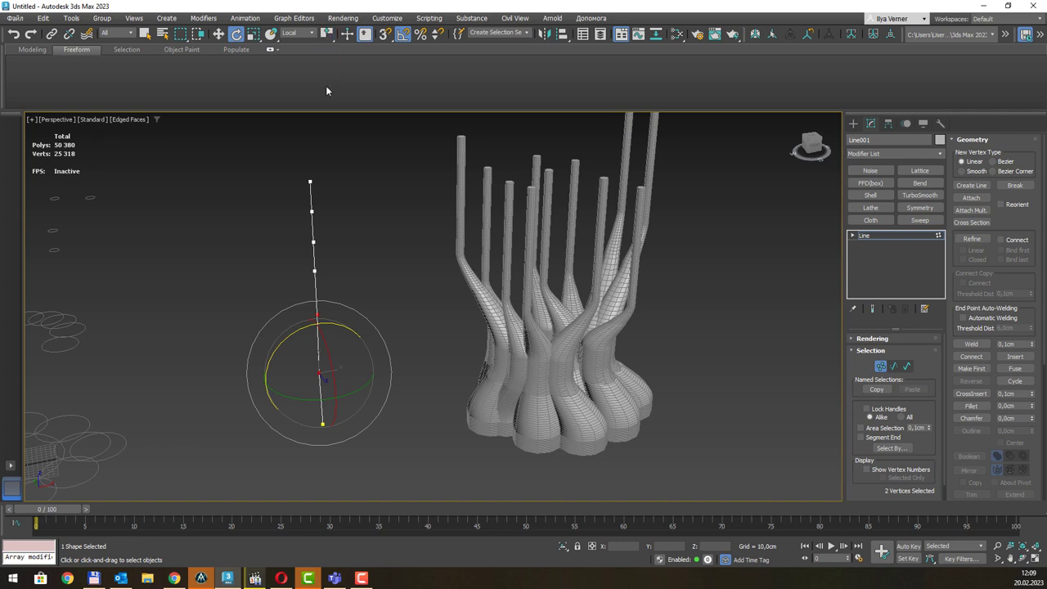
click(363, 347)
drag(347, 388, 349, 395)
click(278, 317)
right_click(320, 375)
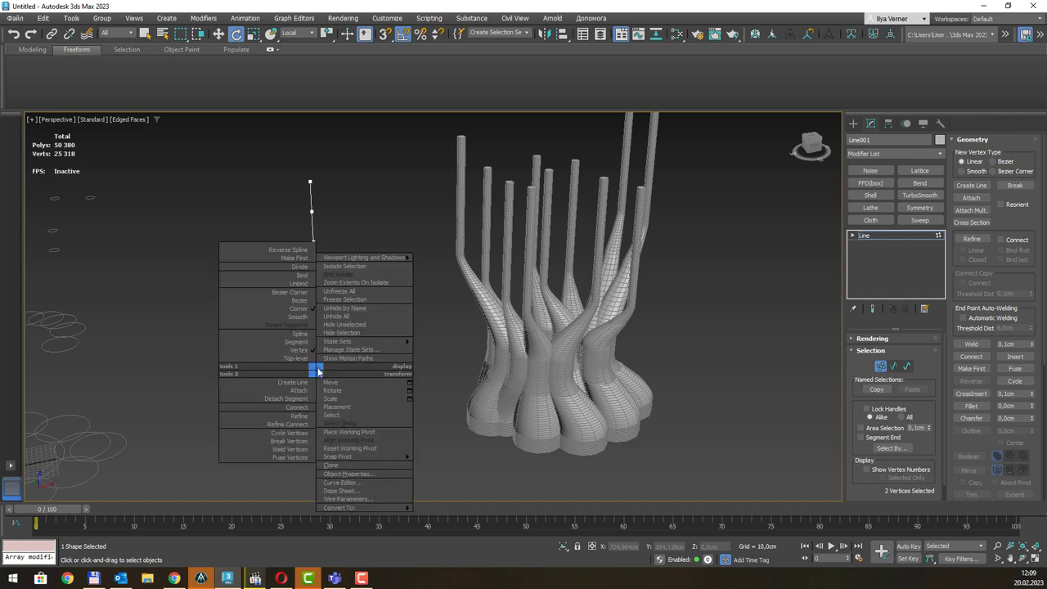
click(303, 308)
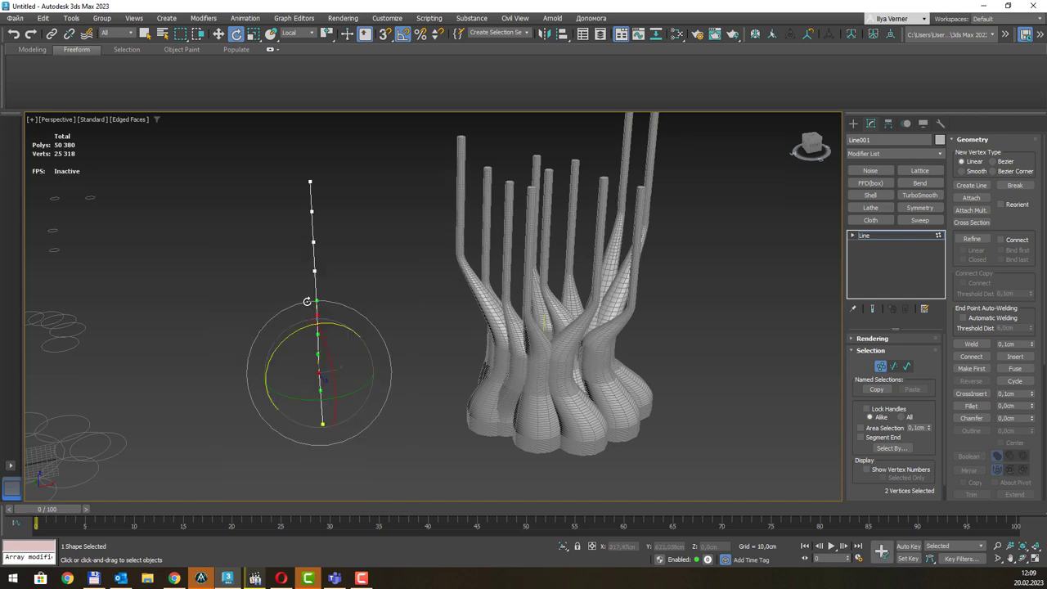
right_click(314, 323)
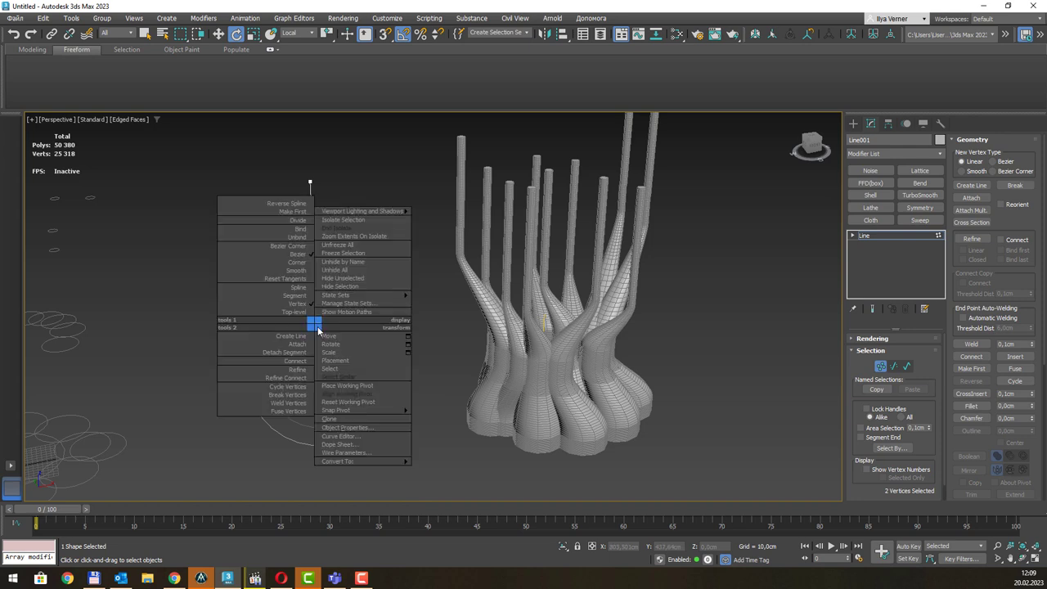
click(299, 264)
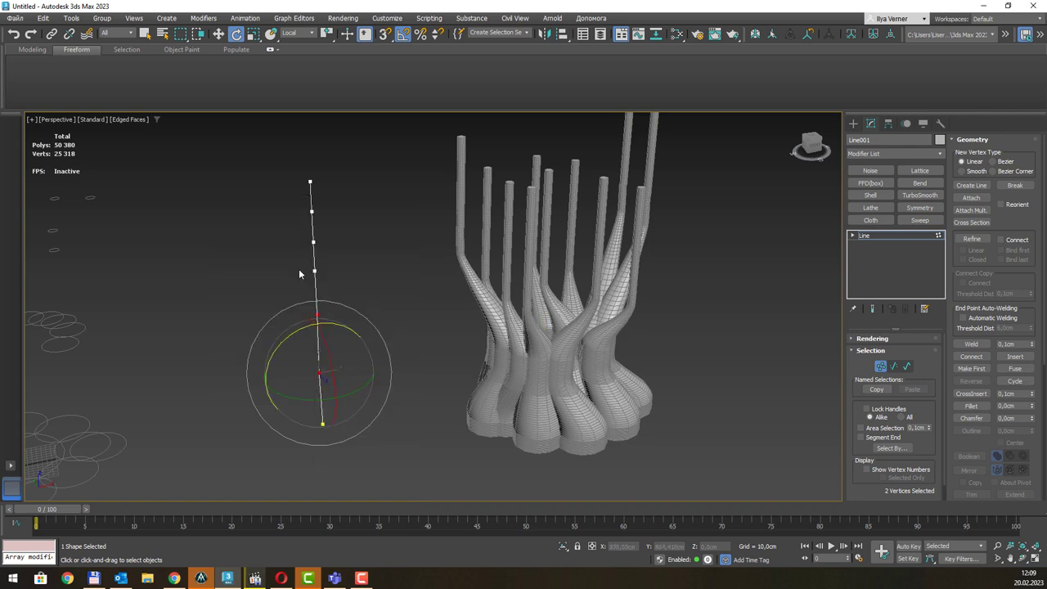
Move a single path vertex to bend the path and stems.
click(305, 366)
click(320, 373)
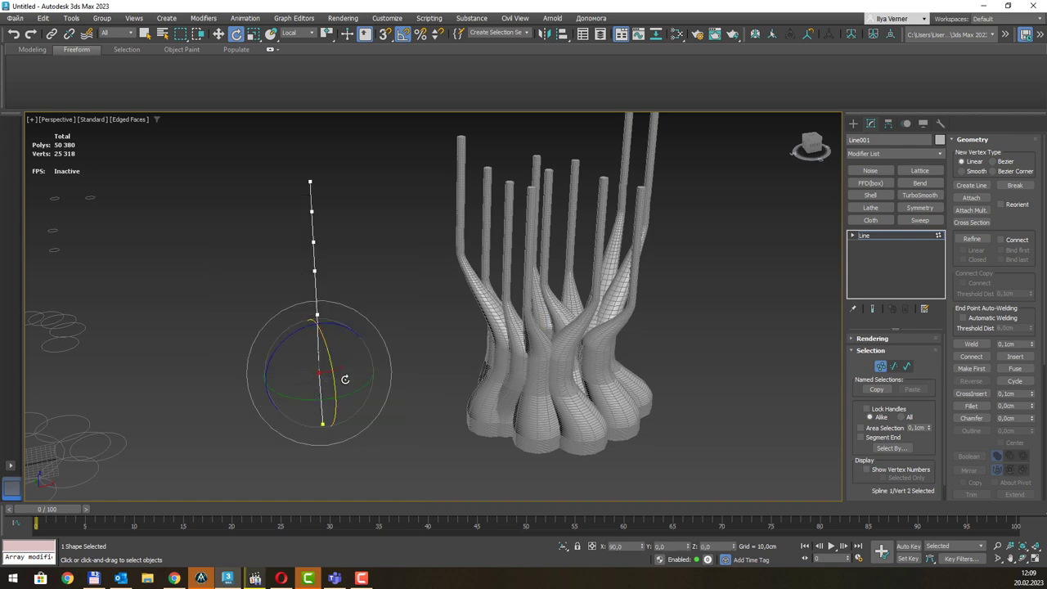
key(w)
drag(332, 358, 339, 345)
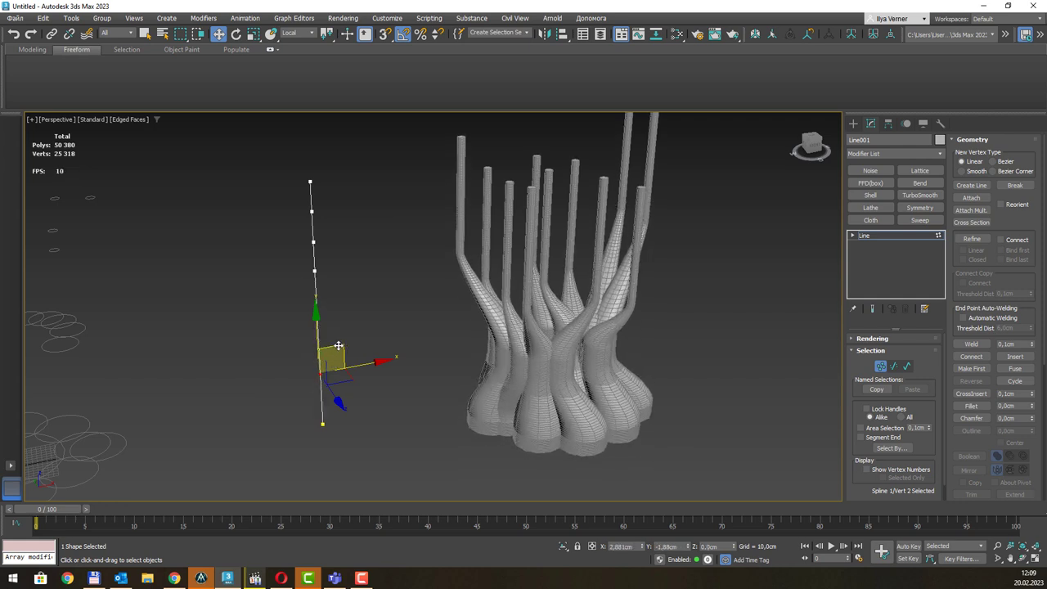
Set five path vertices to Smooth and move a lower vertex so the path curves.
drag(292, 206, 355, 391)
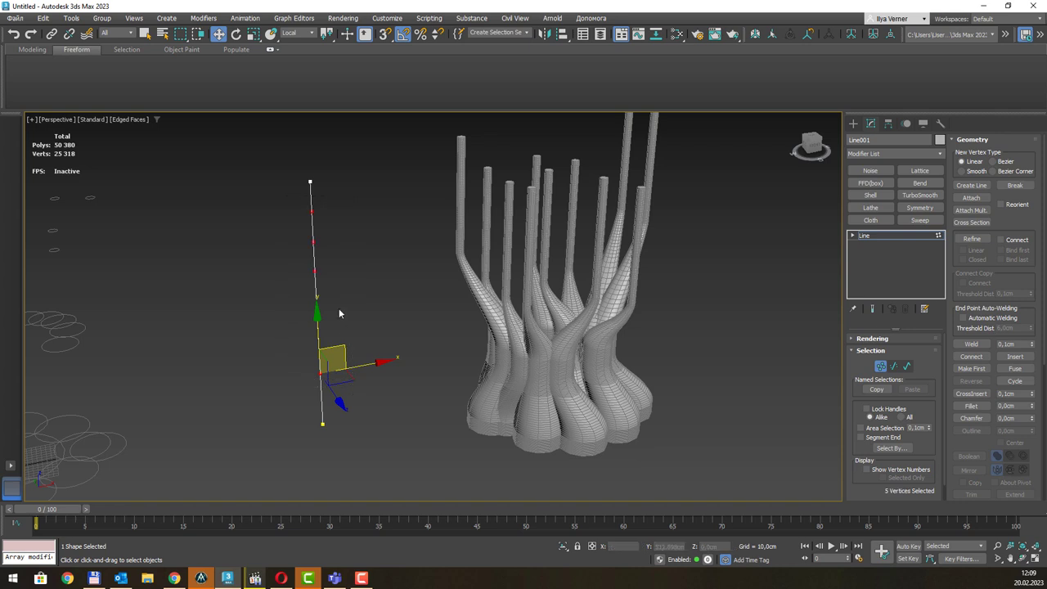
click(316, 244)
right_click(311, 241)
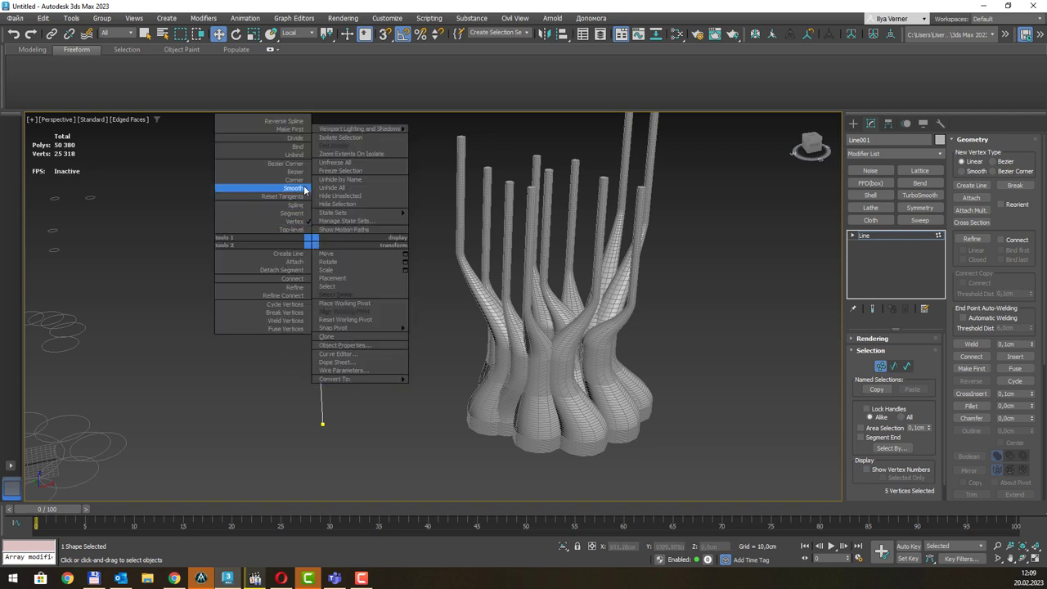
click(297, 191)
click(316, 345)
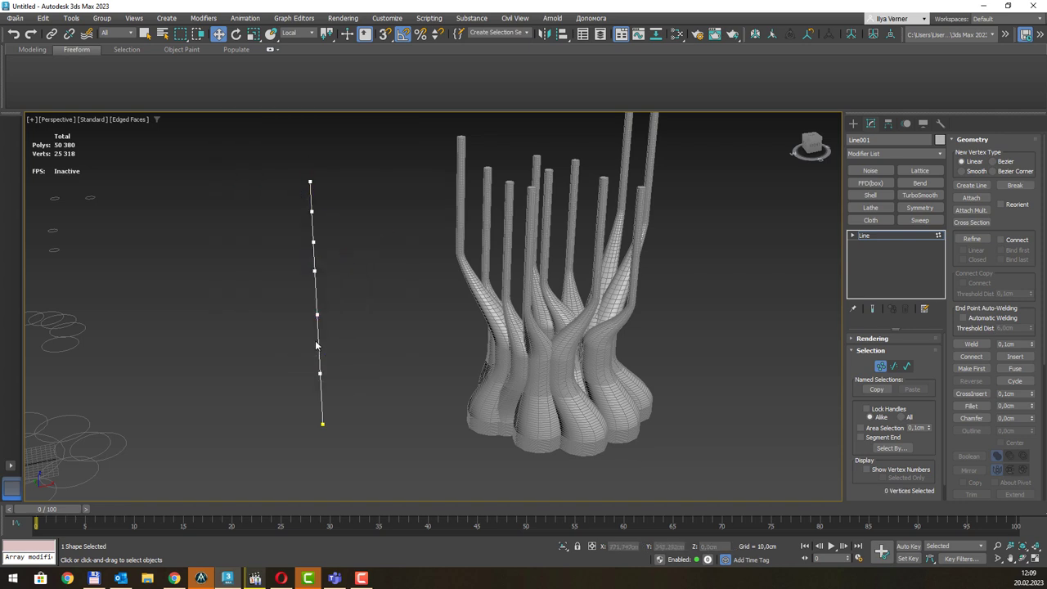
drag(341, 395, 342, 393)
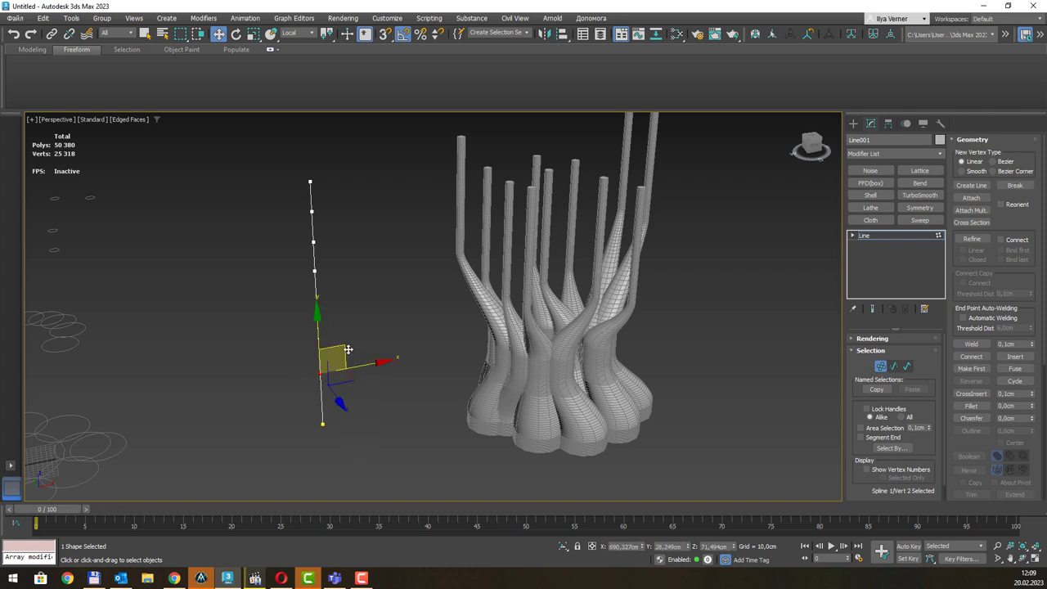
drag(347, 349, 332, 360)
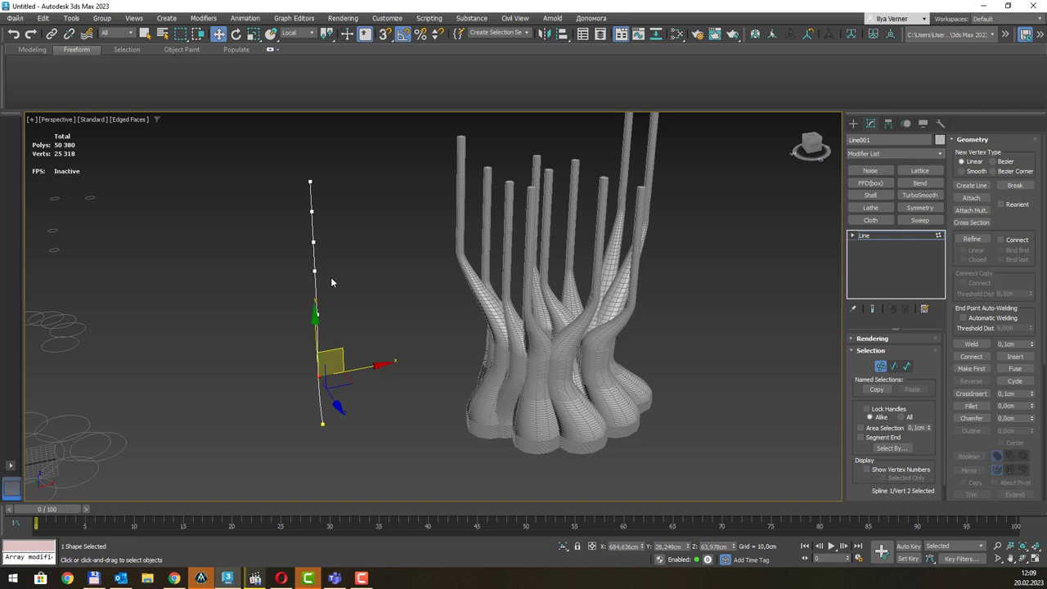
Move an upper path vertex to bend the stem tops.
click(314, 242)
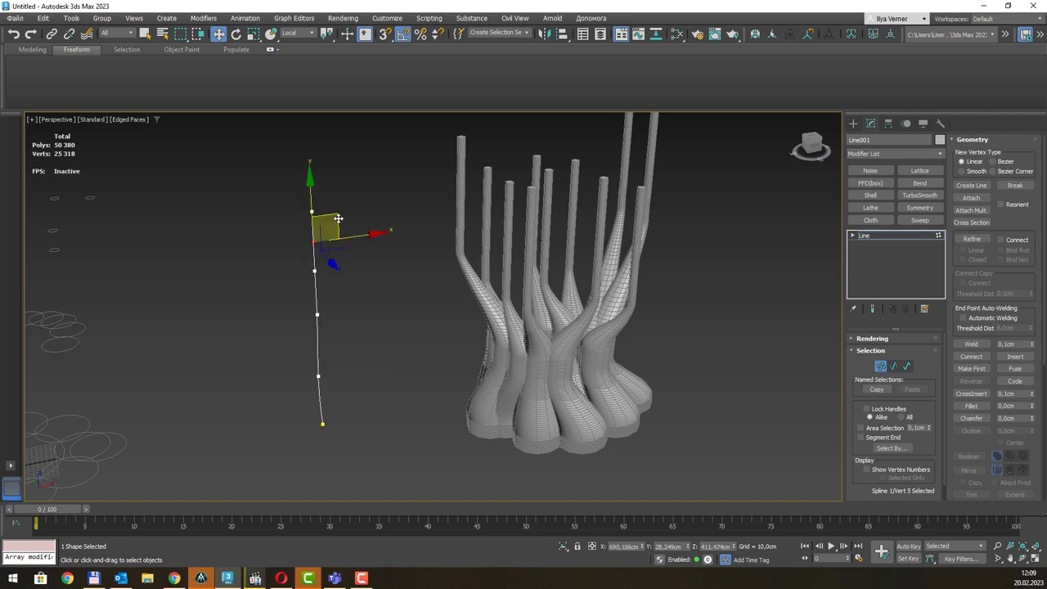
mouse_move(340, 219)
mouse_down()
mouse_move(352, 216)
mouse_move(339, 215)
mouse_up()
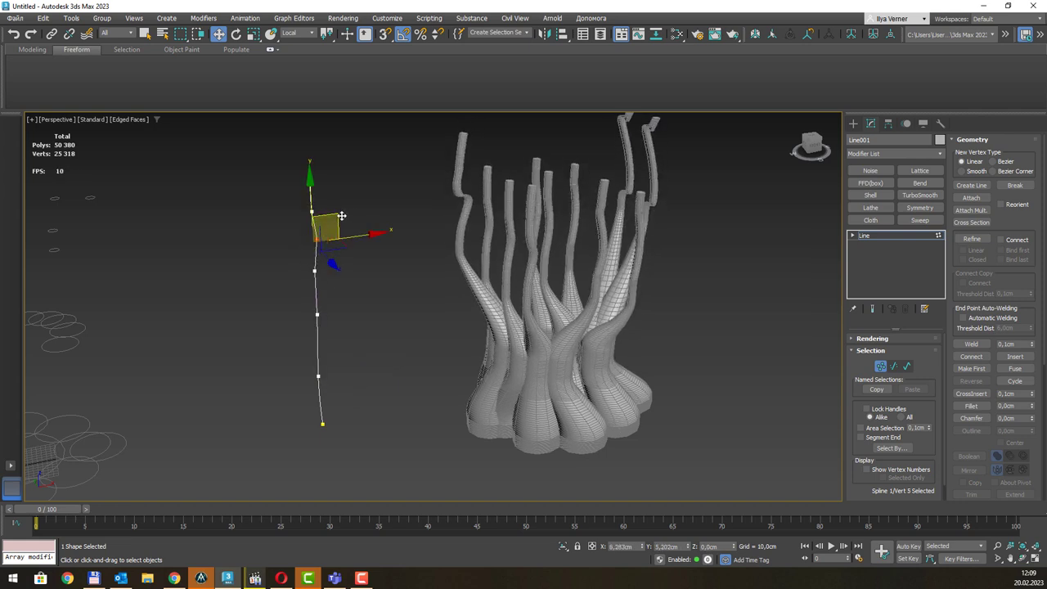
mouse_move(288, 157)
mouse_down()
mouse_move(323, 184)
mouse_move(327, 153)
mouse_up()
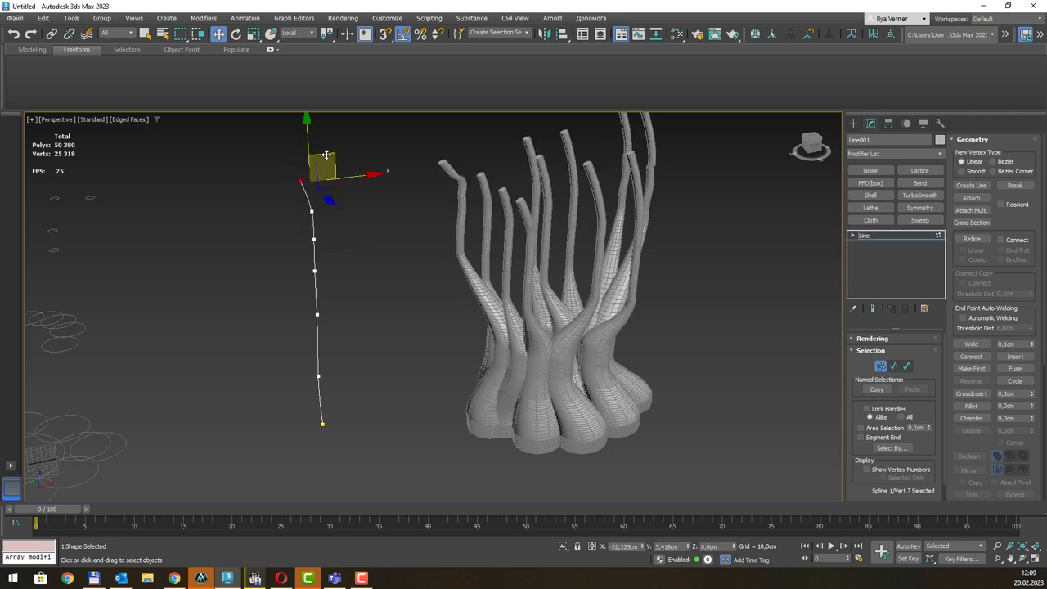
alt+middle_drag(407, 208, 362, 182)
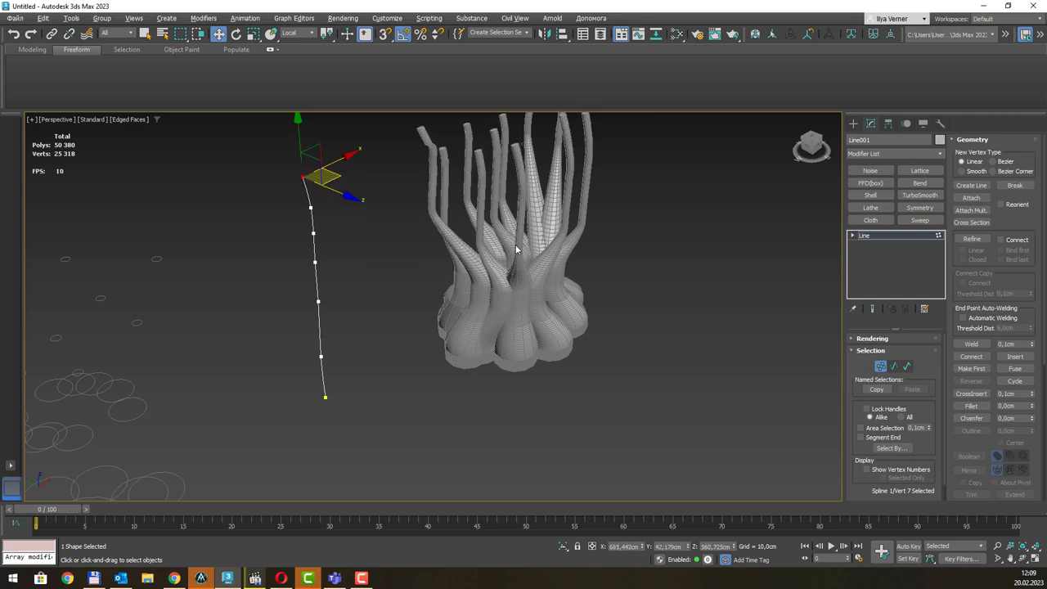
alt+middle_drag(339, 178, 353, 233)
Select four upper path vertices and rotate them in the View coordinate system.
drag(365, 300, 365, 296)
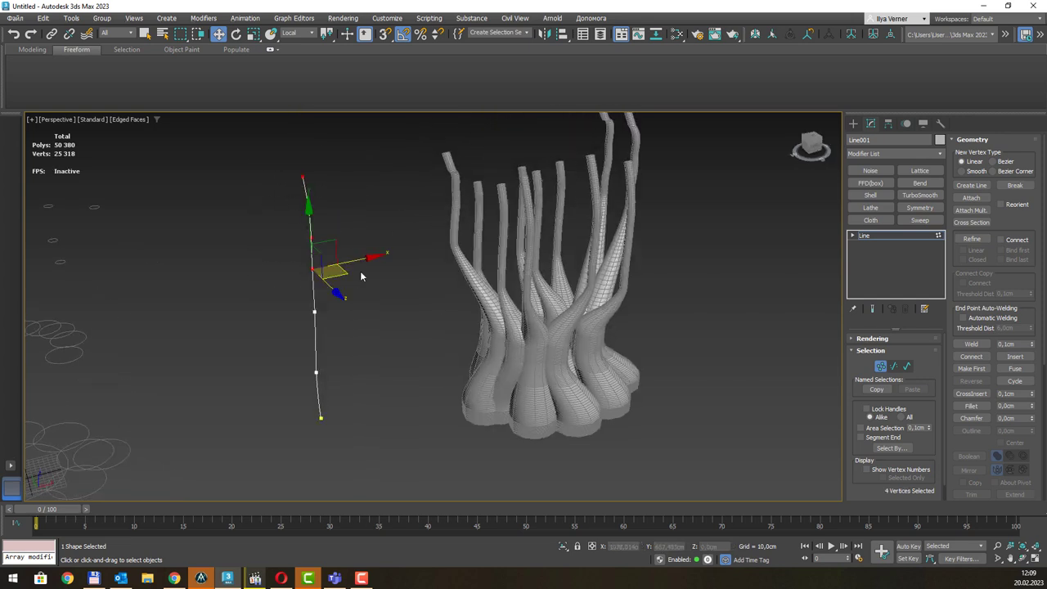
alt+middle_drag(354, 251, 369, 255)
key(e)
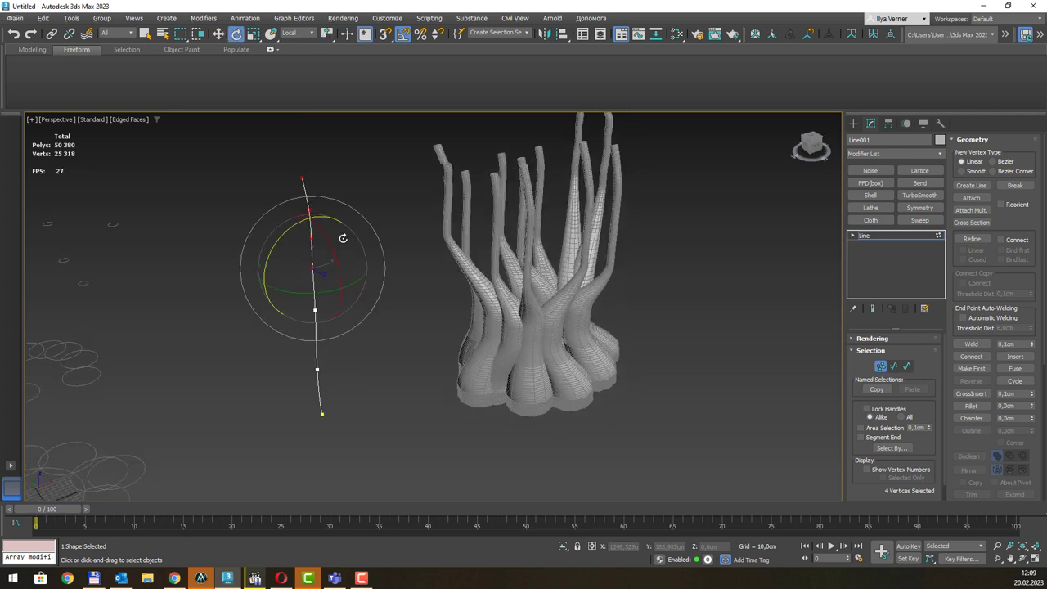
click(309, 33)
click(296, 43)
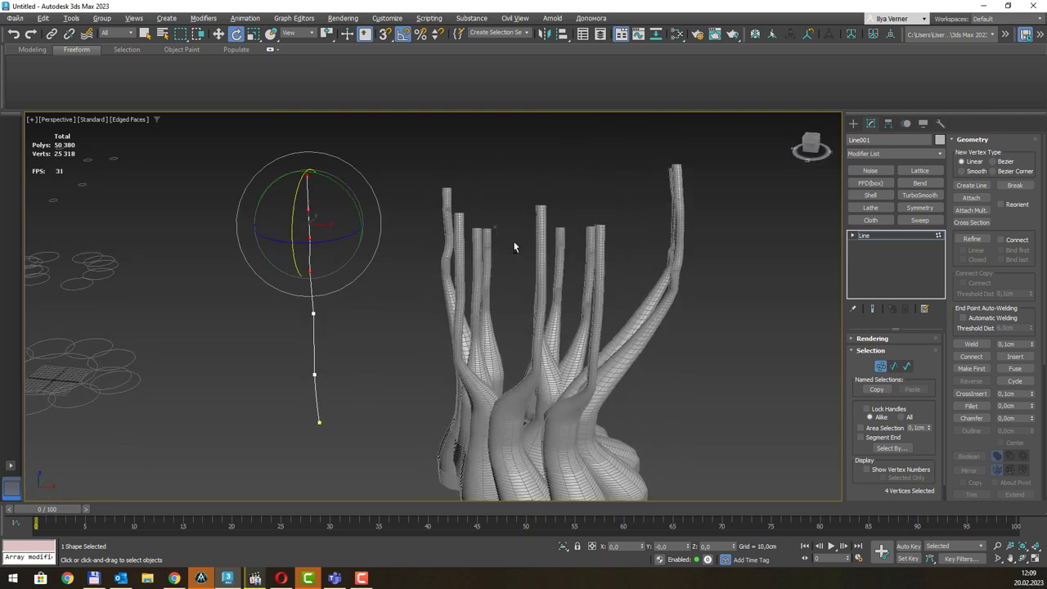
Move the path's top vertex to re-bend the stems, then zoom out.
middle_drag(465, 251, 444, 257)
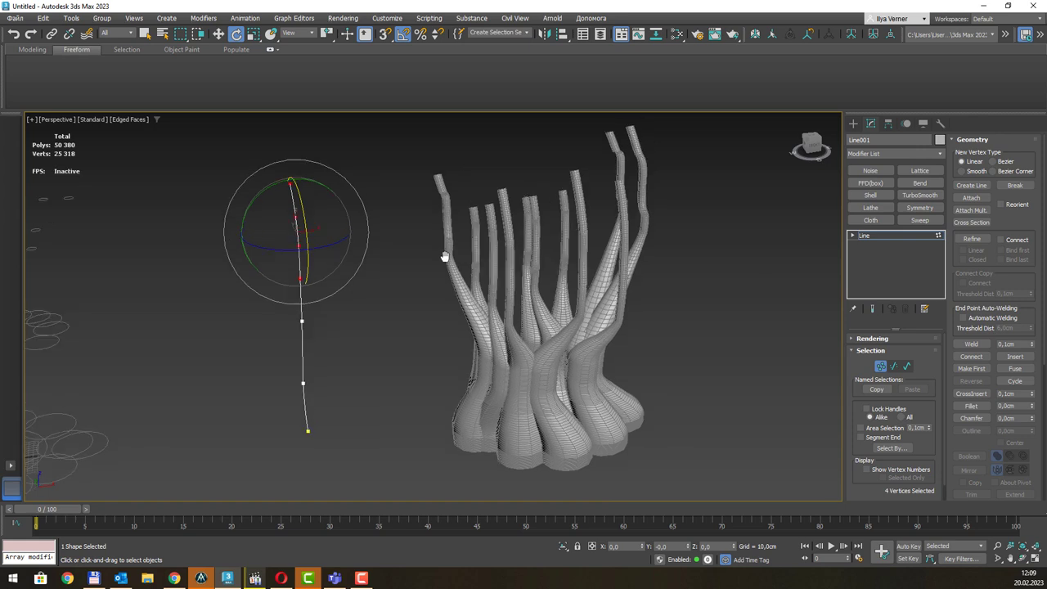
middle_drag(345, 305, 360, 345)
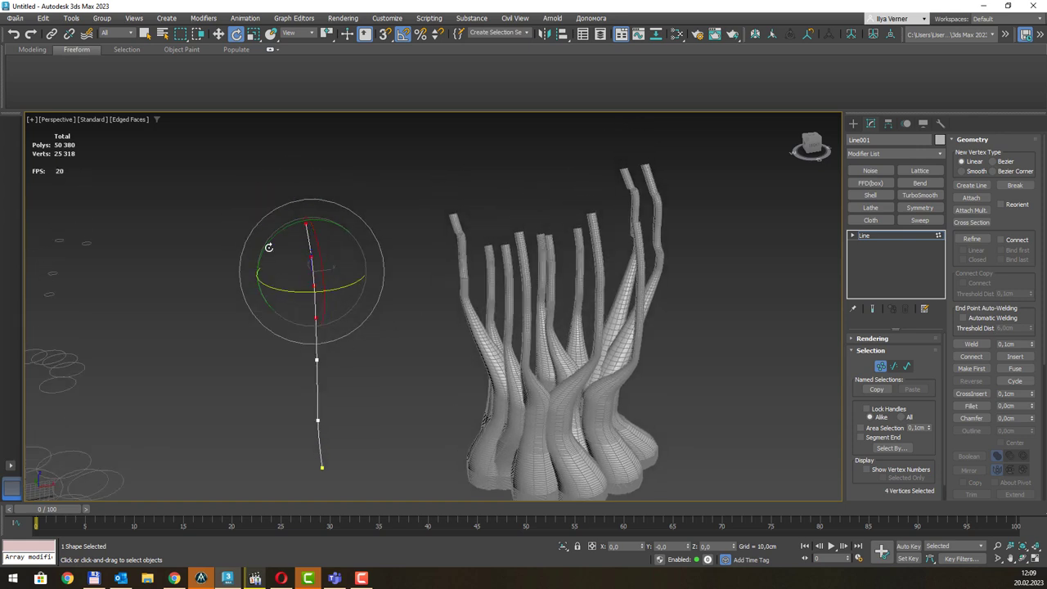
key(w)
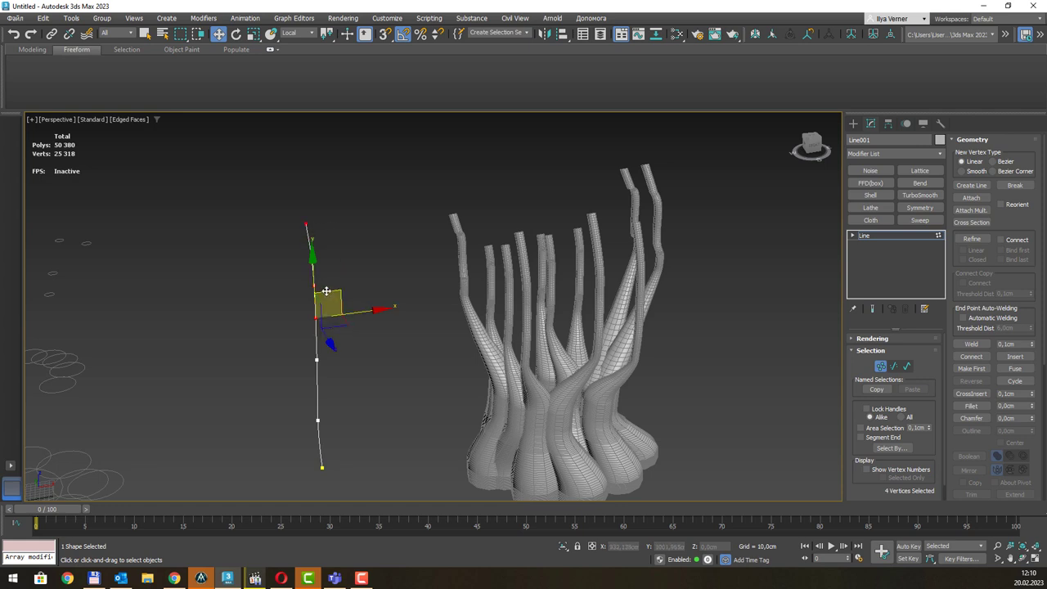
drag(327, 292, 327, 278)
scroll(346, 279, down, 3)
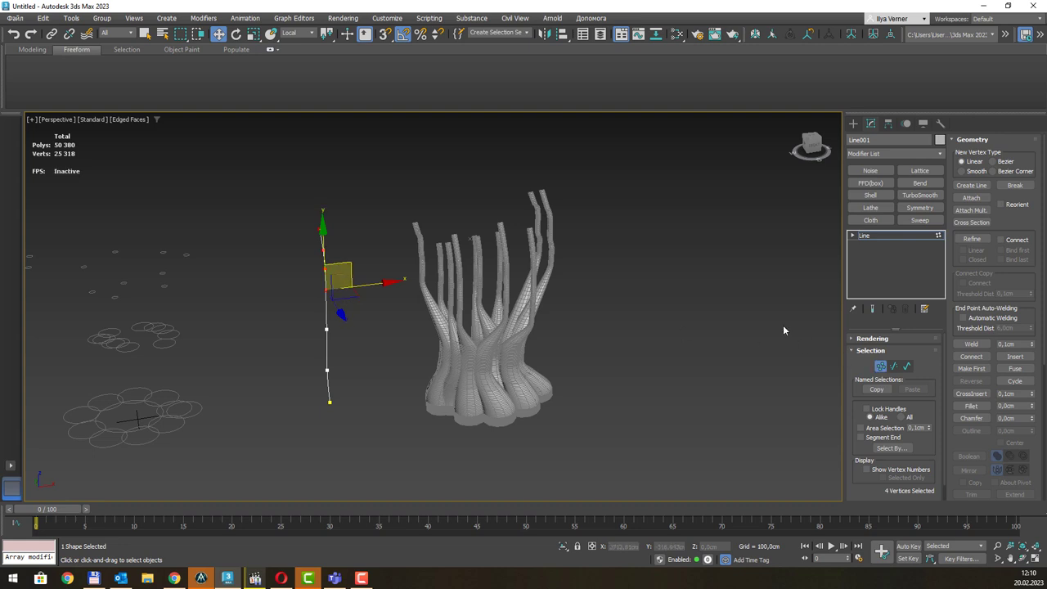
Select Loft001 and open its Scale Deformation graph.
click(510, 278)
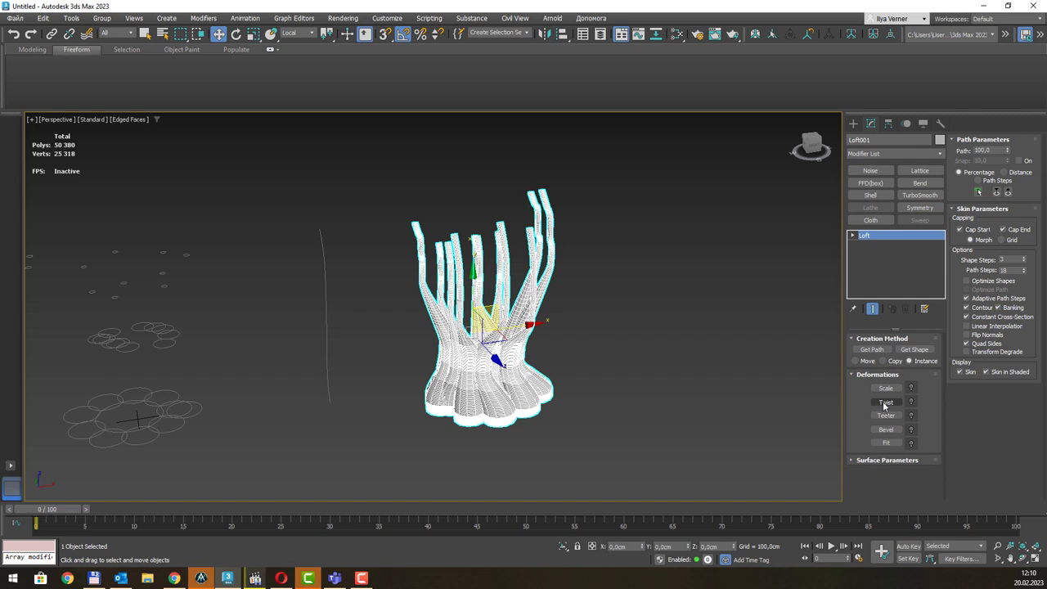
click(885, 389)
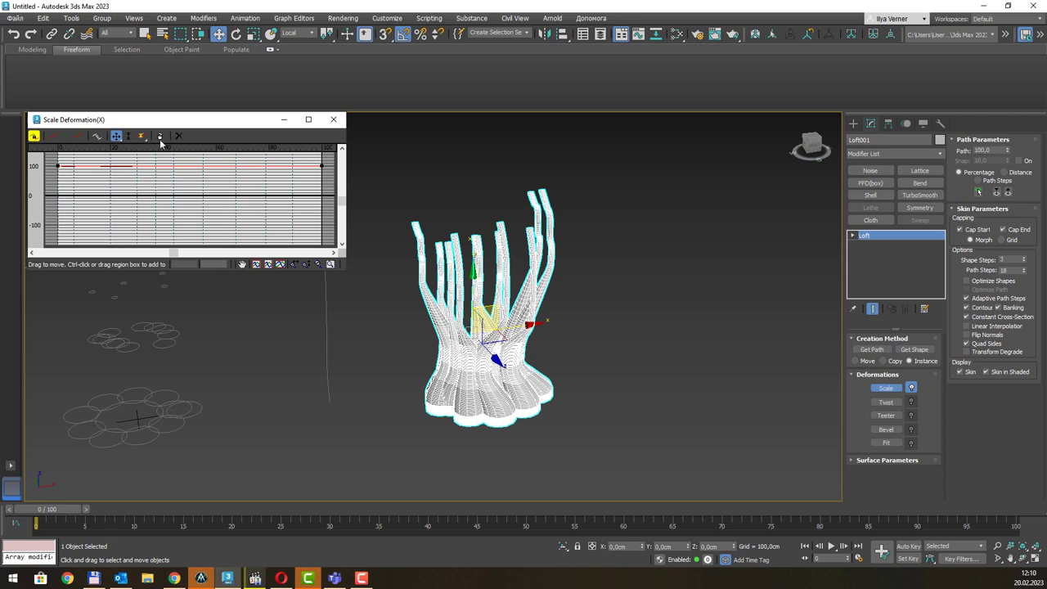
Scroll the Scale Deformation graph to show the 200 level and choose Insert Corner Point.
click(343, 151)
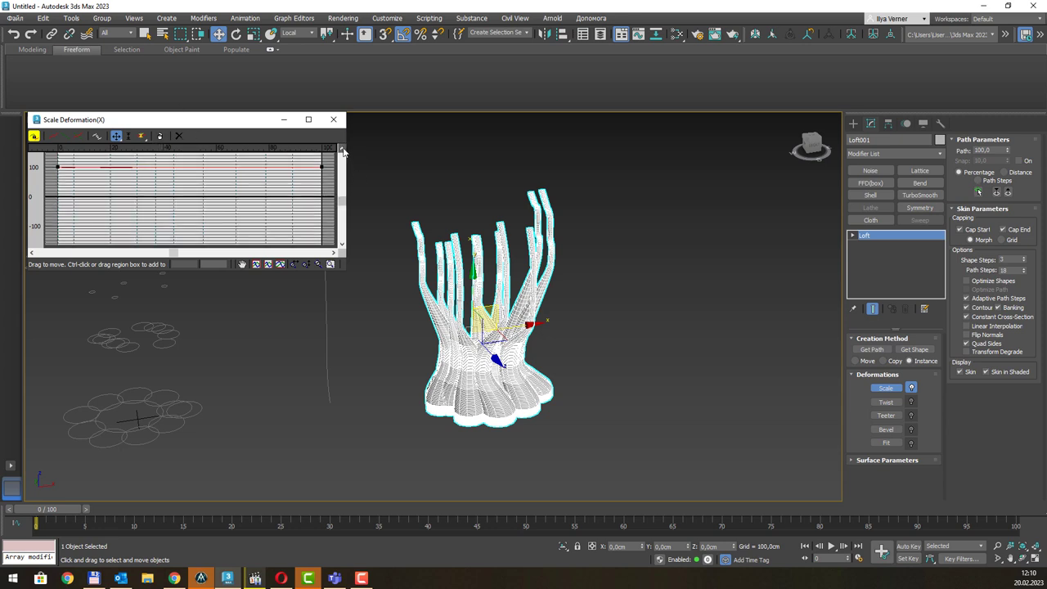
click(343, 151)
click(343, 152)
click(343, 151)
click(342, 152)
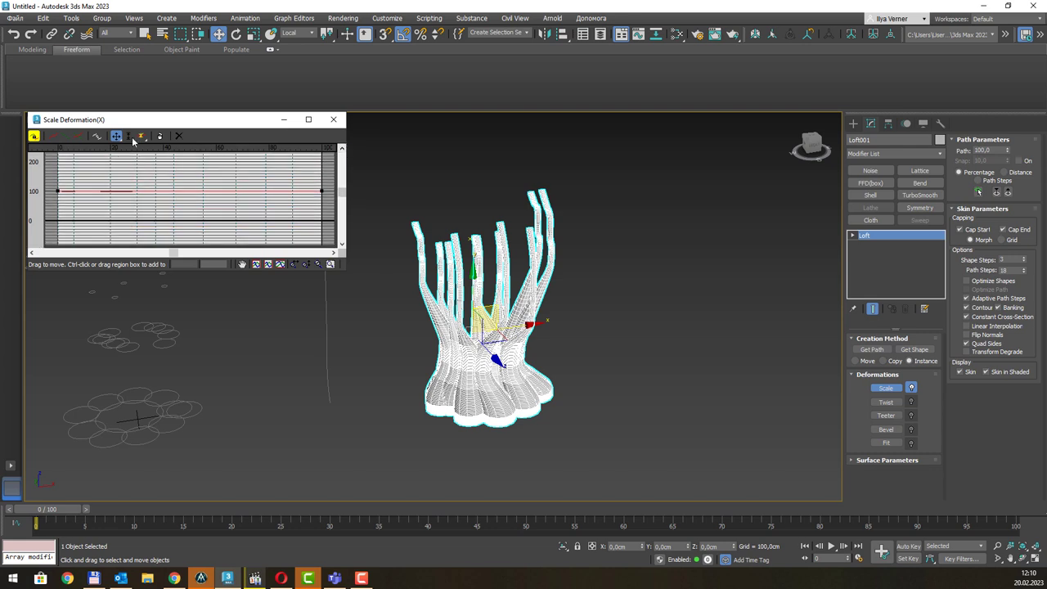
click(140, 135)
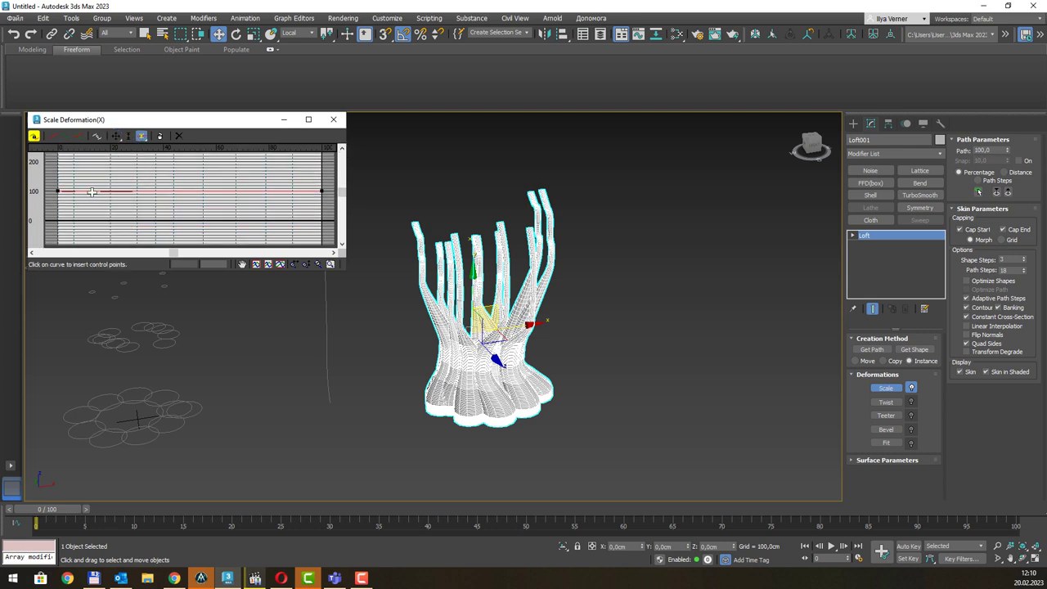
Insert about ten control points on the scale curve, clustered near its start.
click(92, 191)
click(100, 191)
click(109, 192)
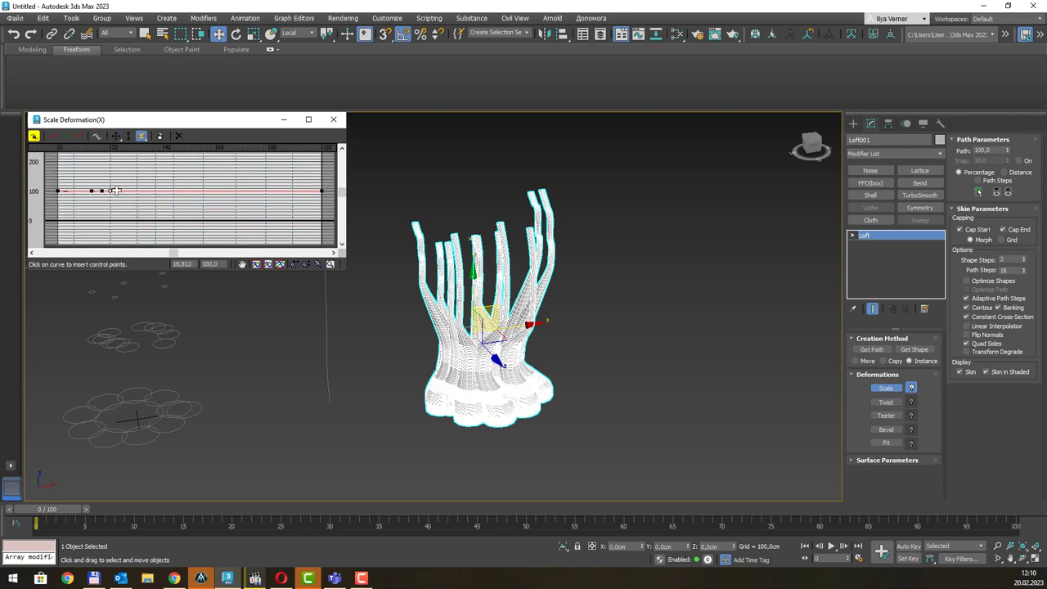
click(118, 191)
click(126, 191)
click(133, 191)
click(142, 190)
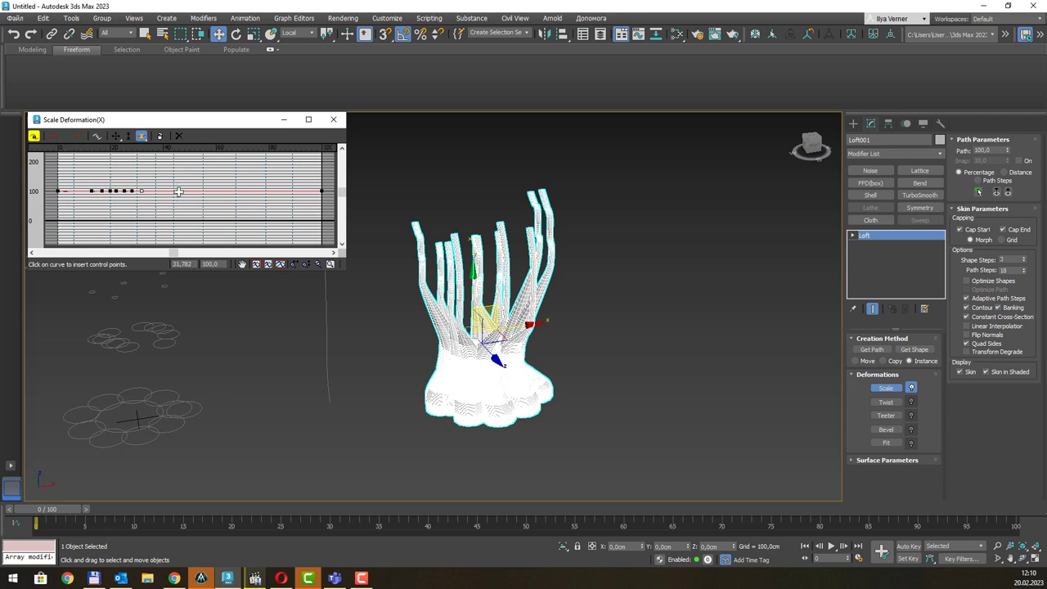
click(220, 191)
click(245, 190)
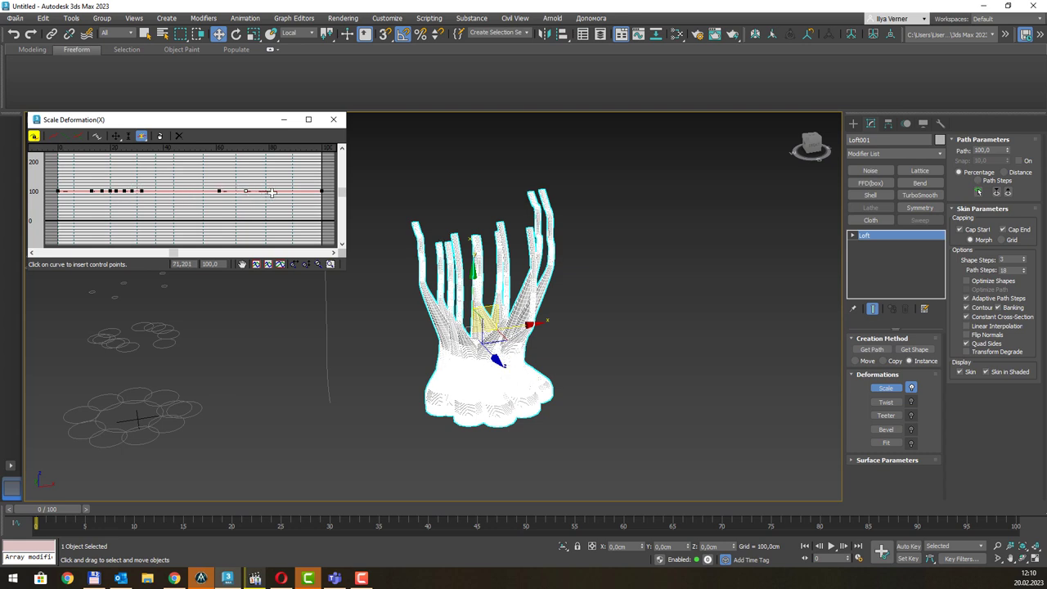
click(297, 191)
click(116, 135)
Drag the scale curve's end point to about 70 and raise a middle point to about 142.
click(320, 190)
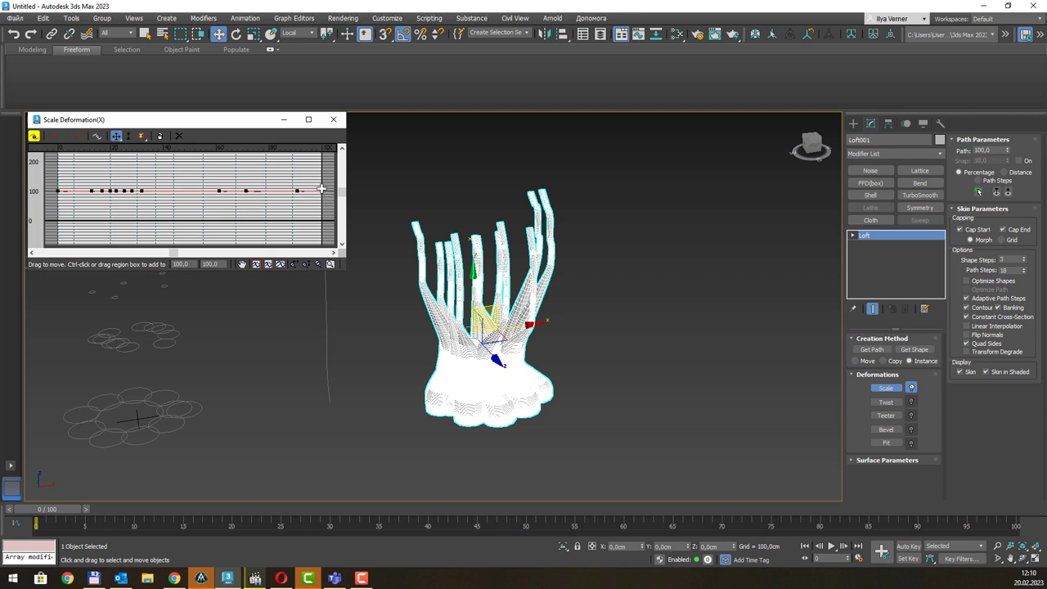
drag(321, 190, 318, 203)
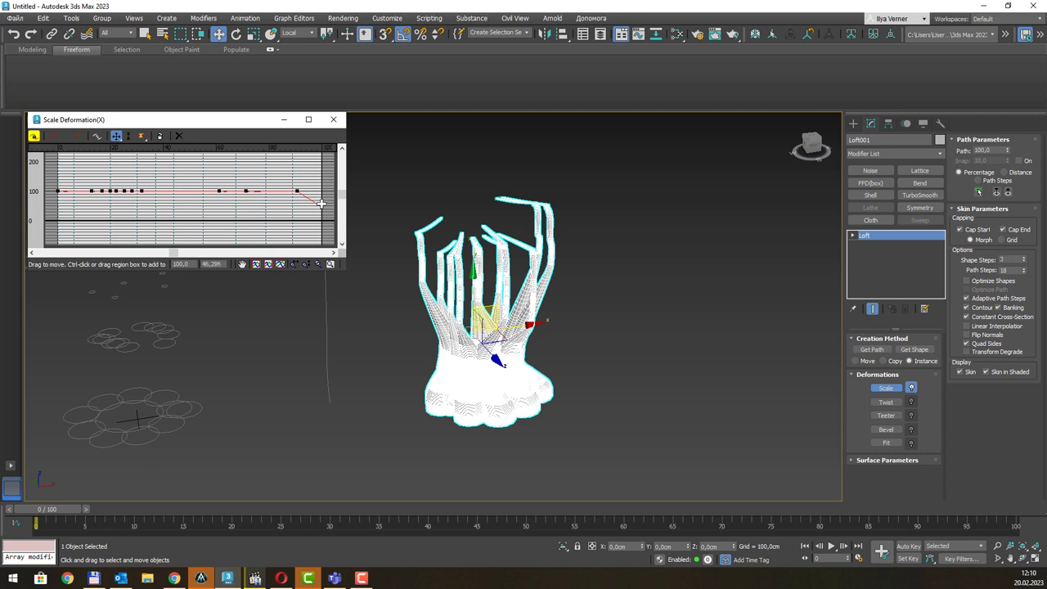
drag(320, 201, 320, 200)
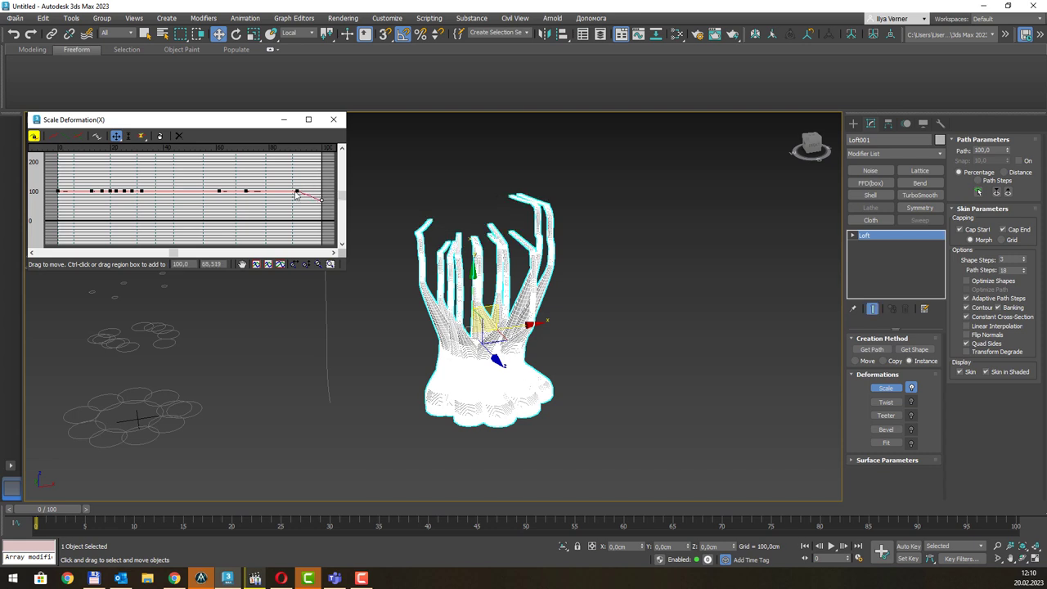
mouse_move(245, 189)
mouse_down()
mouse_move(249, 177)
mouse_move(249, 186)
mouse_up()
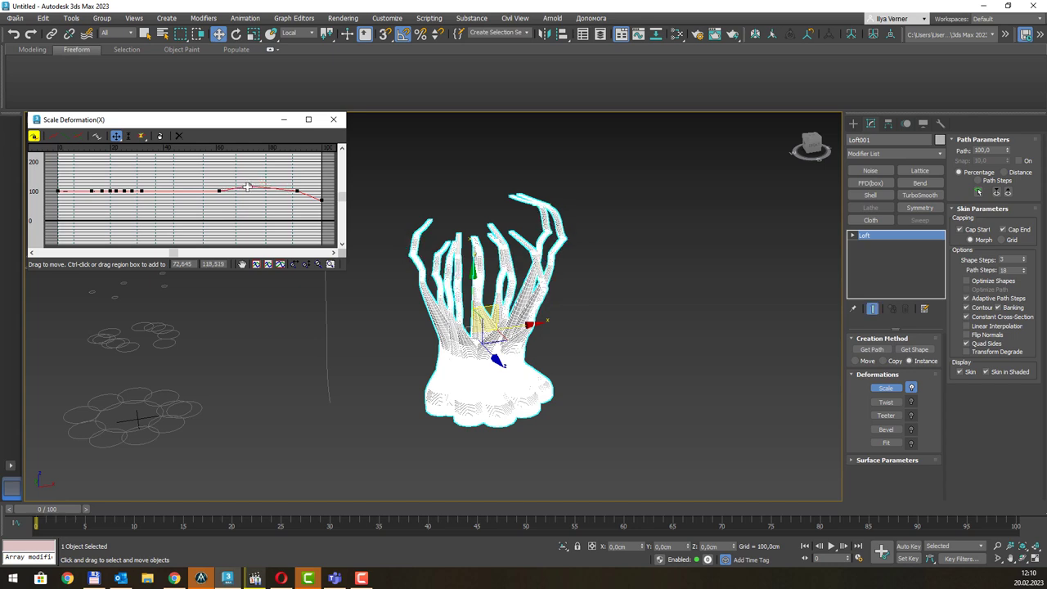
Turn off Edged Faces and lower points near the start to about 74 and 80.
scroll(500, 257, up, 2)
scroll(532, 258, up, 1)
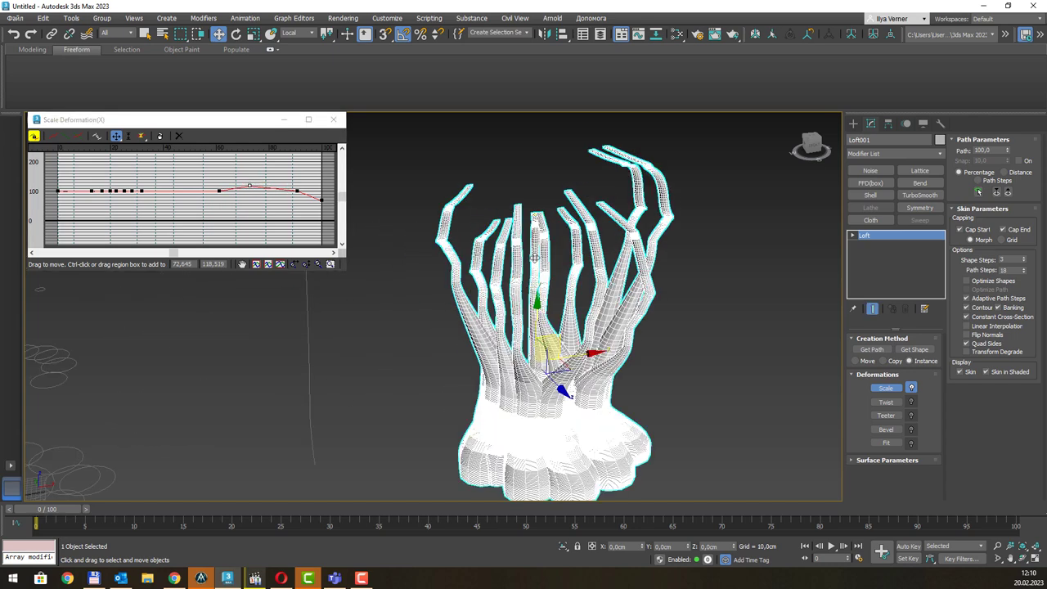
middle_drag(536, 257, 563, 246)
key(F4)
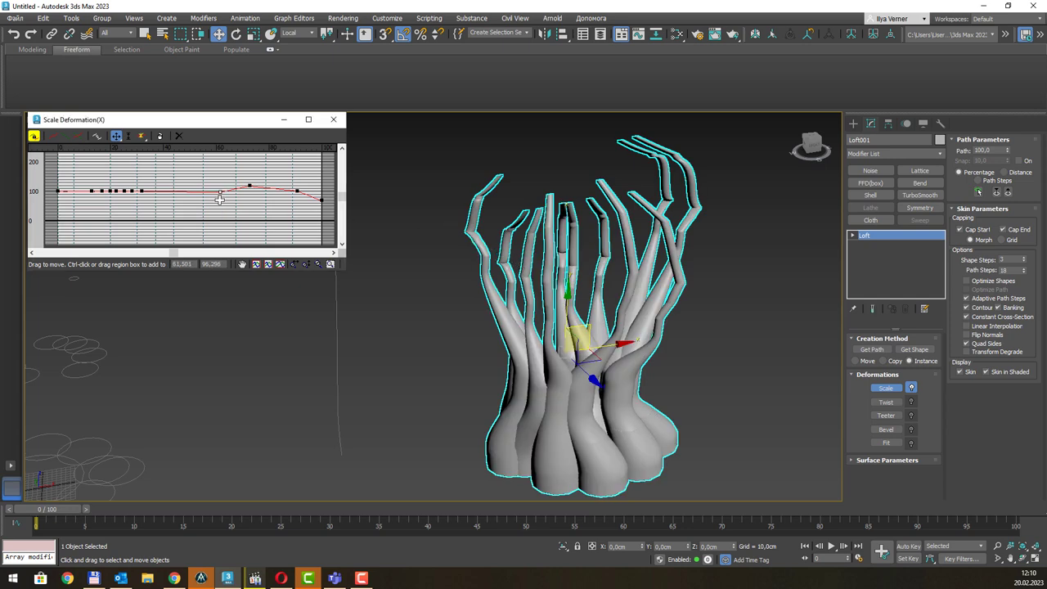
drag(218, 197, 222, 187)
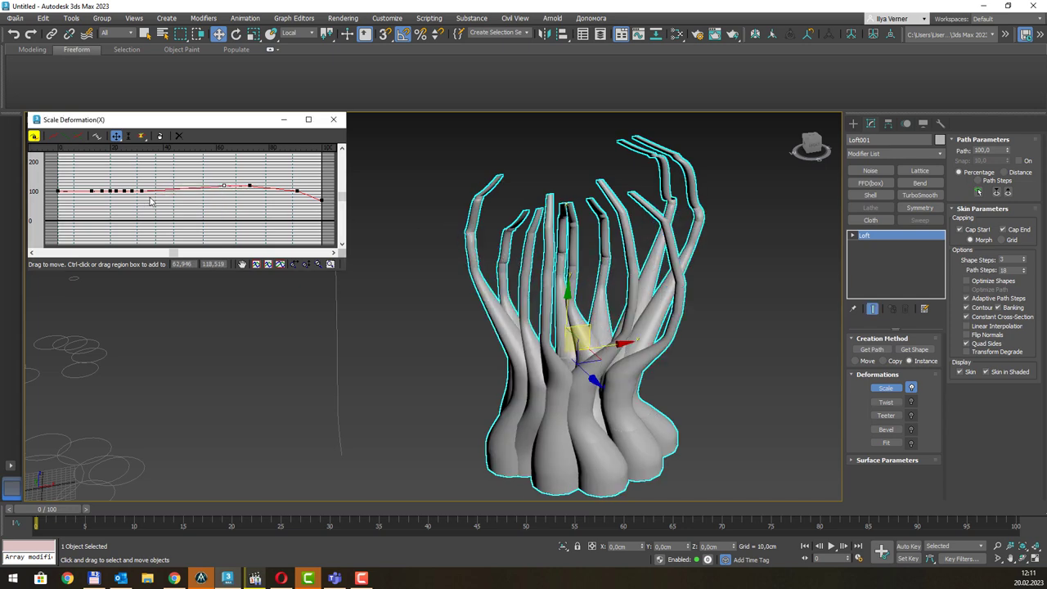
drag(142, 191, 142, 198)
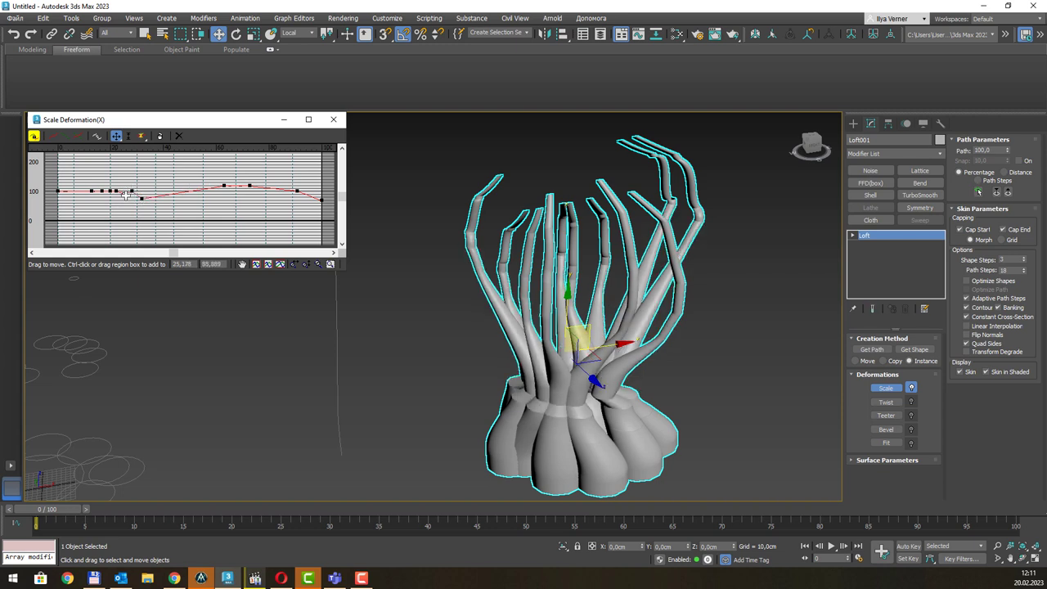
drag(123, 190, 72, 206)
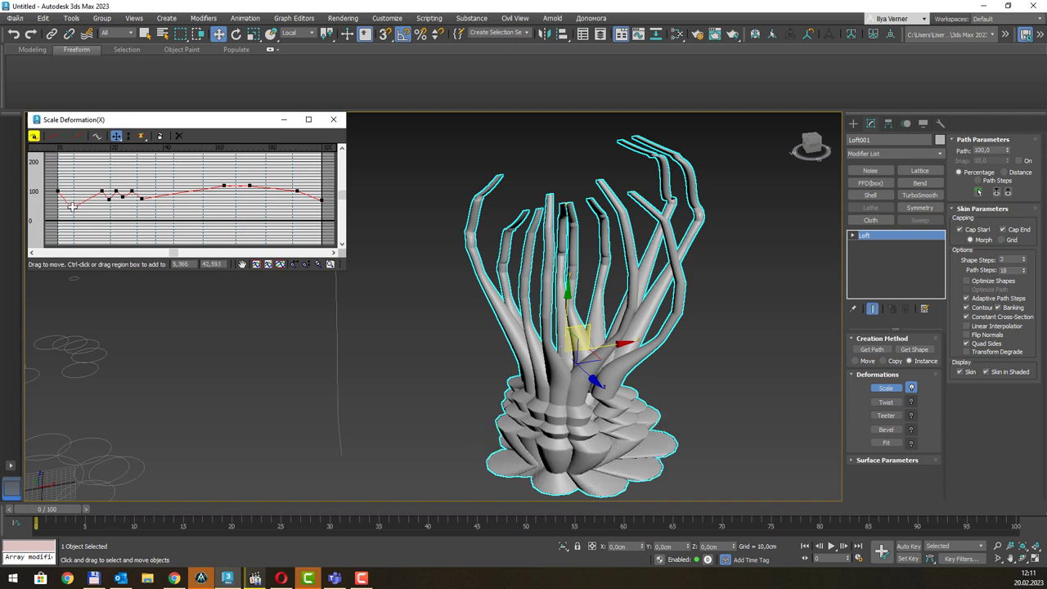
Set a start point to about 61, raise the first point to 166, and lift the middle cluster.
drag(72, 206, 71, 198)
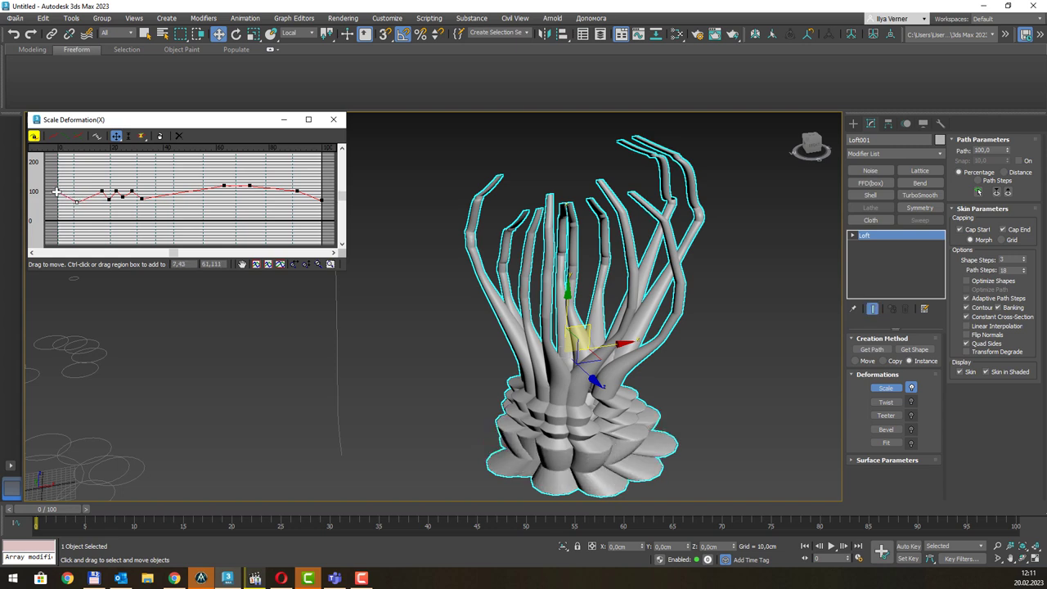
drag(58, 192, 61, 171)
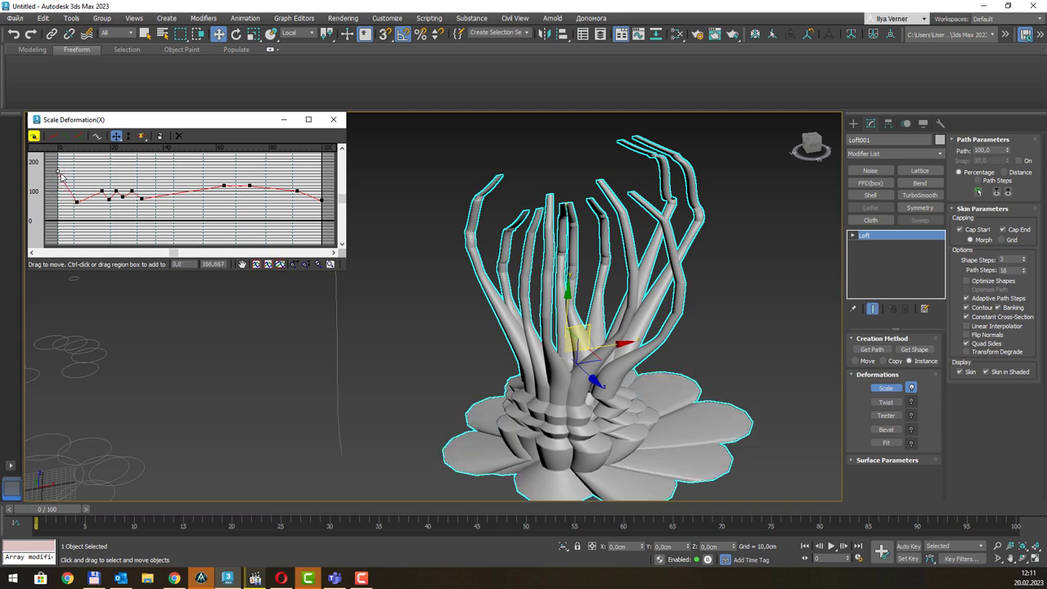
mouse_move(70, 172)
mouse_down()
mouse_move(152, 226)
mouse_move(167, 196)
mouse_up()
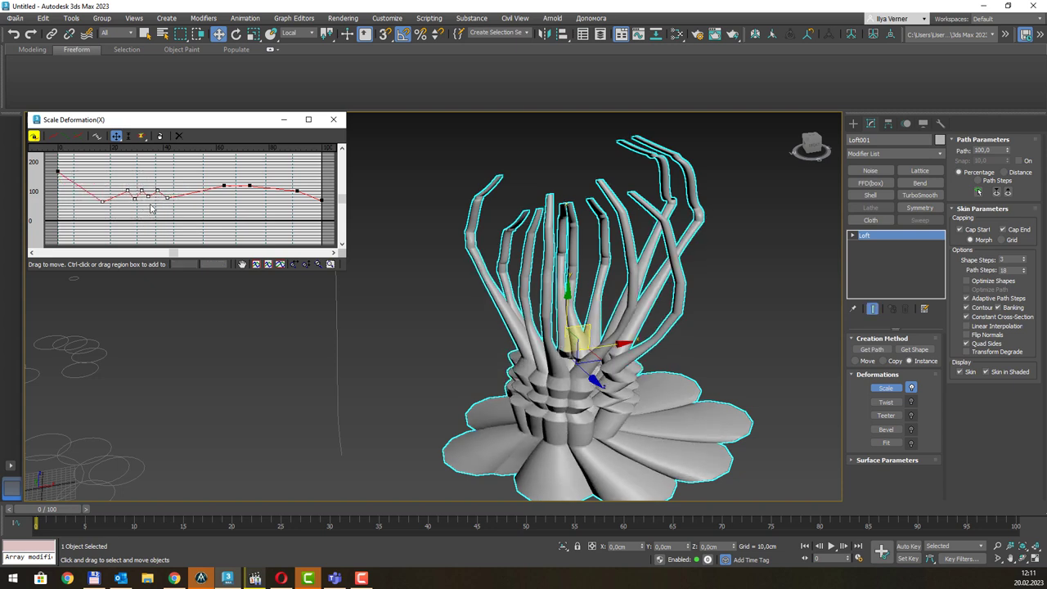
drag(156, 189, 156, 177)
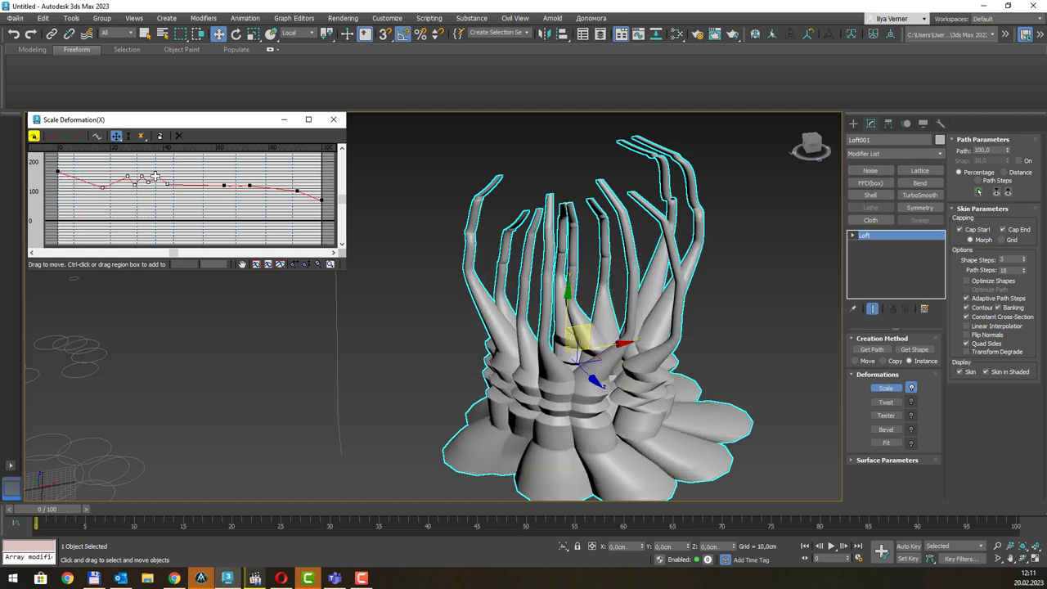
scroll(638, 280, down, 2)
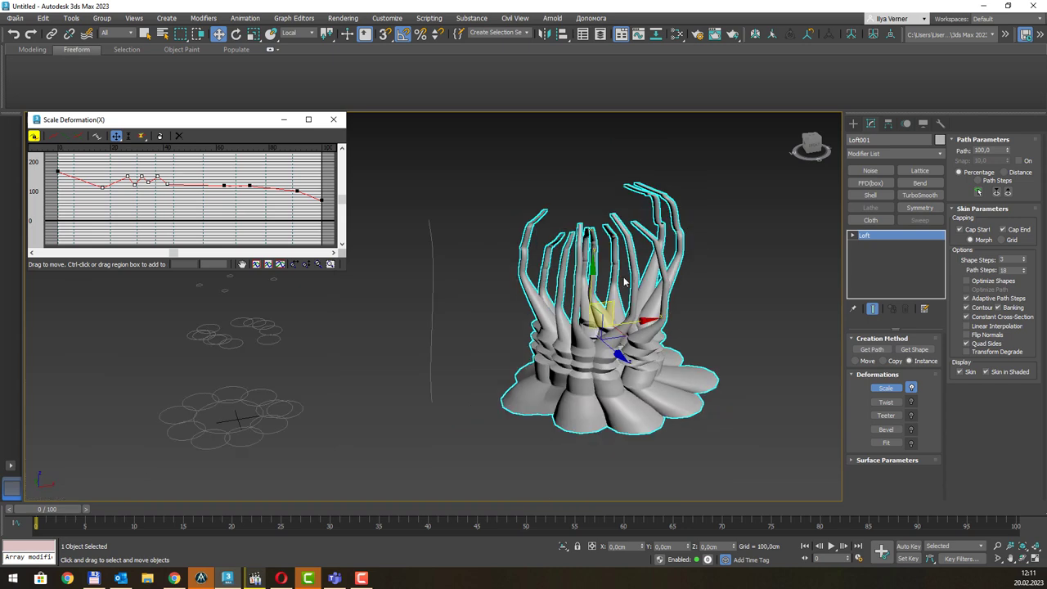
mouse_move(655, 290)
alt+middle_down()
mouse_move(607, 289)
mouse_move(630, 309)
alt+middle_up()
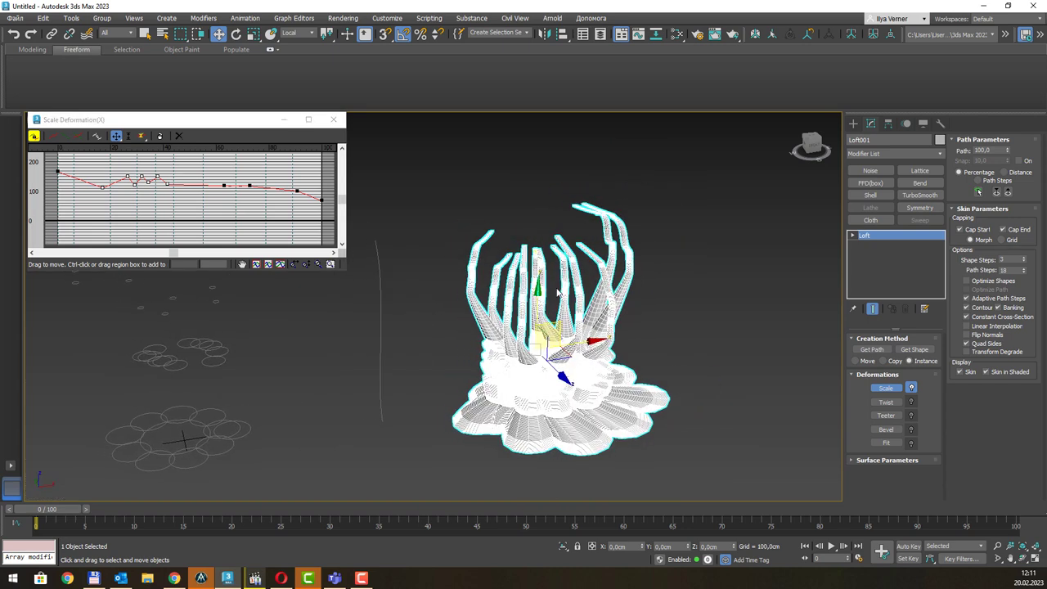
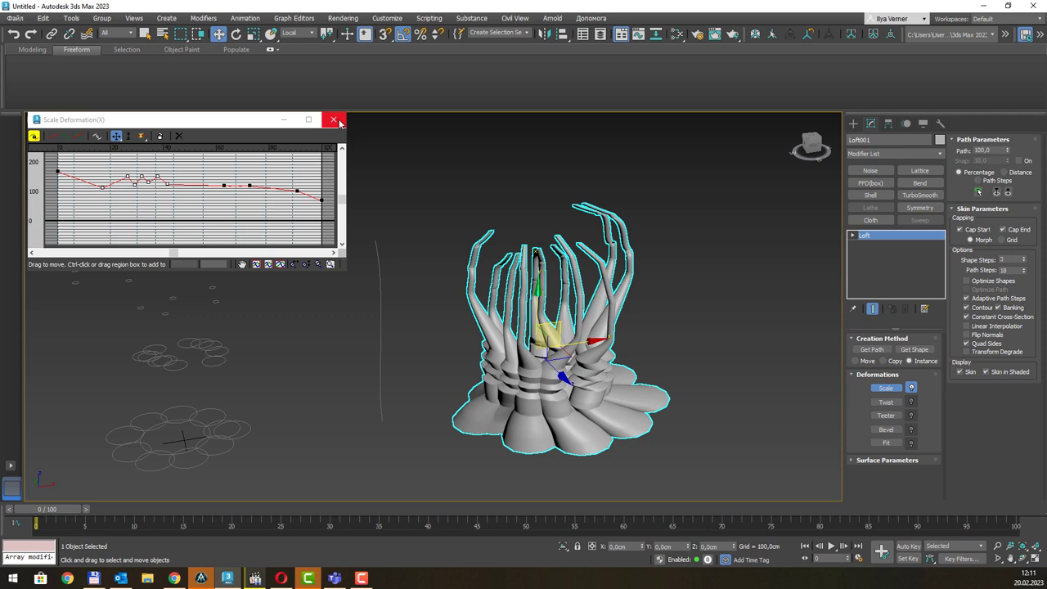
Close Scale Deformation, open Twist Deformation and insert two control points on its curve.
click(333, 119)
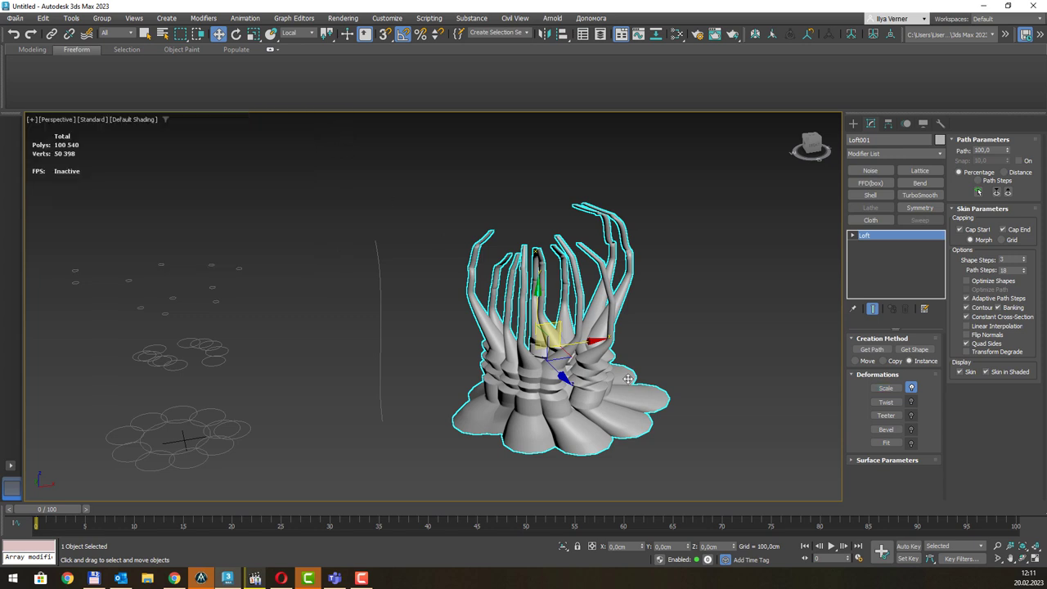
click(887, 401)
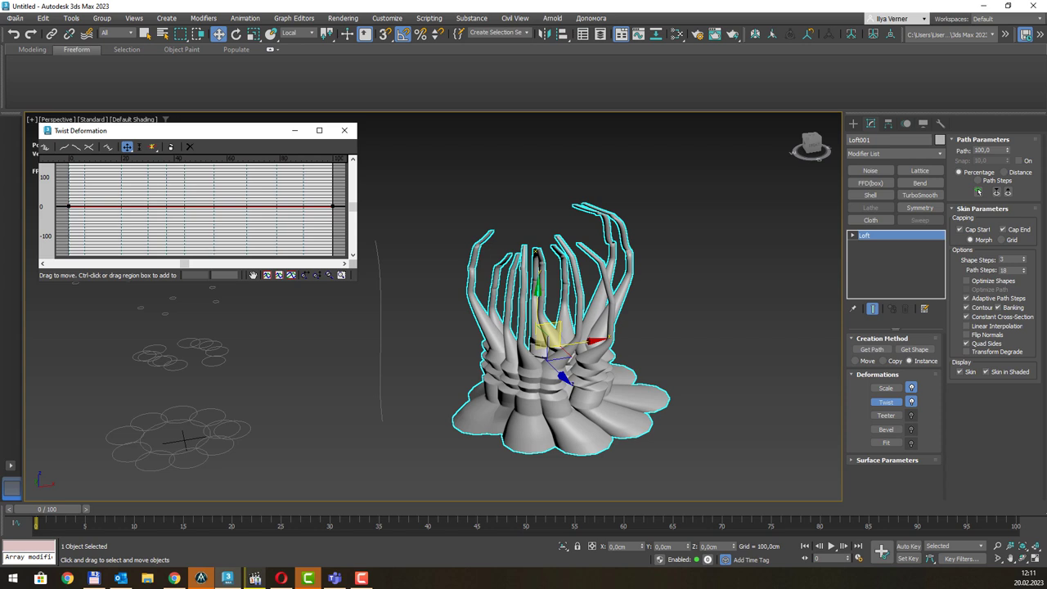
key(alt+Tab)
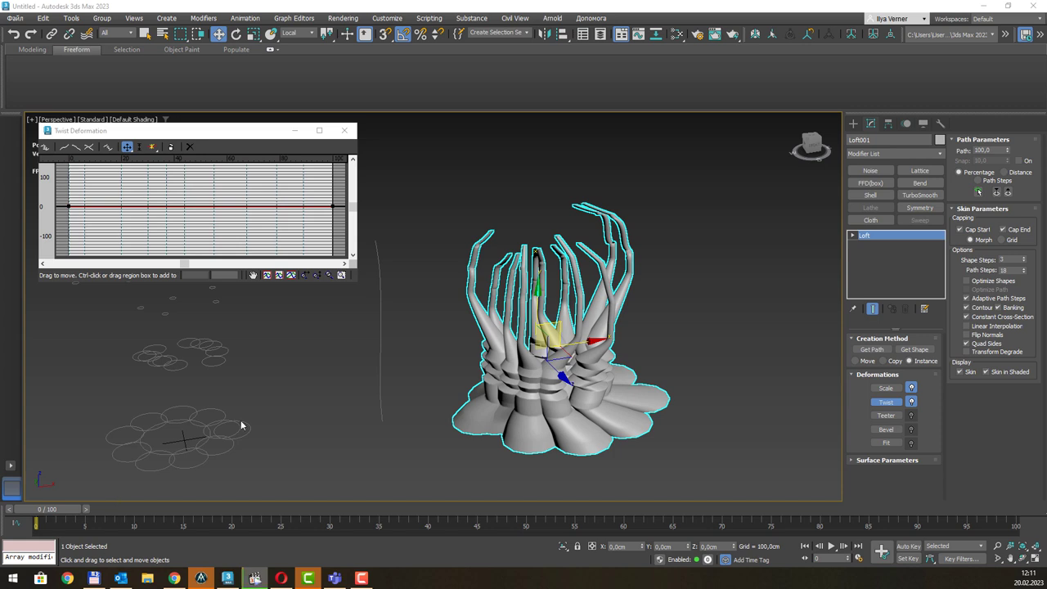
click(152, 146)
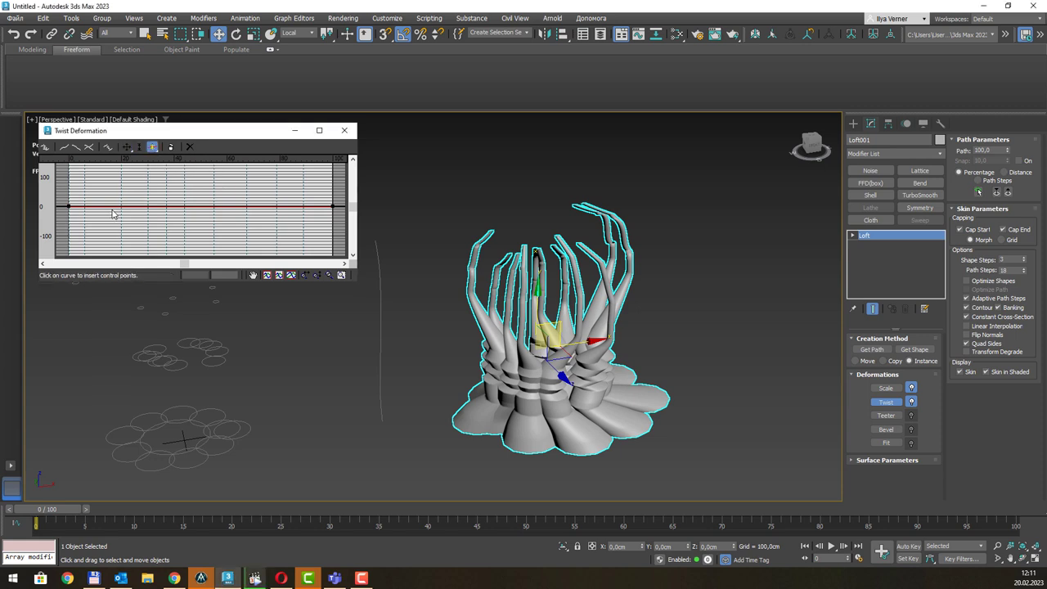
click(113, 205)
click(293, 207)
Test-raise a twist point, then undo back to a flat twist curve.
right_click(156, 180)
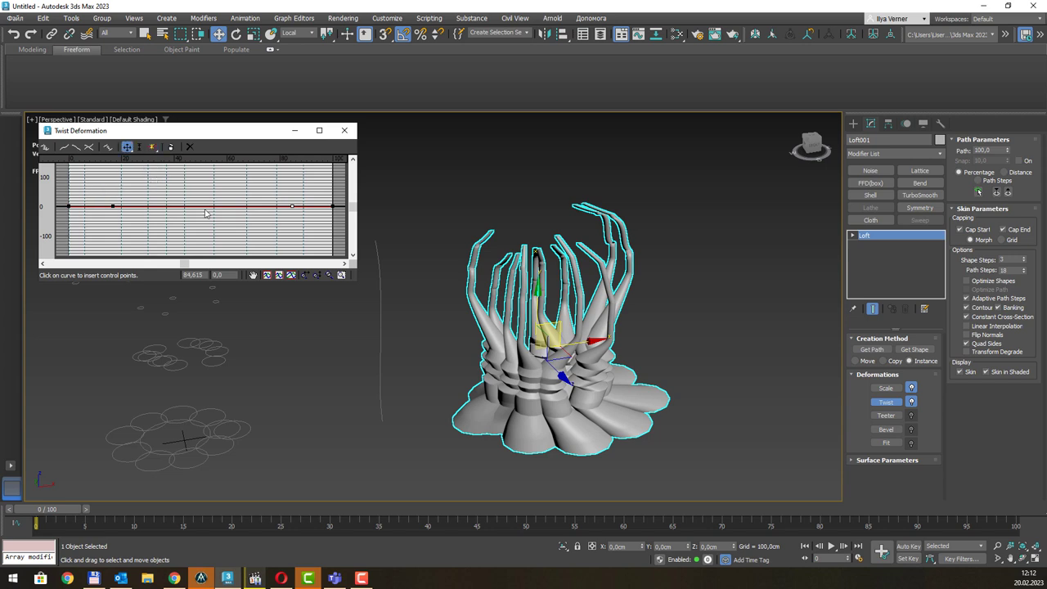
click(277, 226)
drag(115, 207, 114, 197)
mouse_move(113, 198)
mouse_down()
mouse_move(115, 188)
mouse_move(92, 180)
mouse_up()
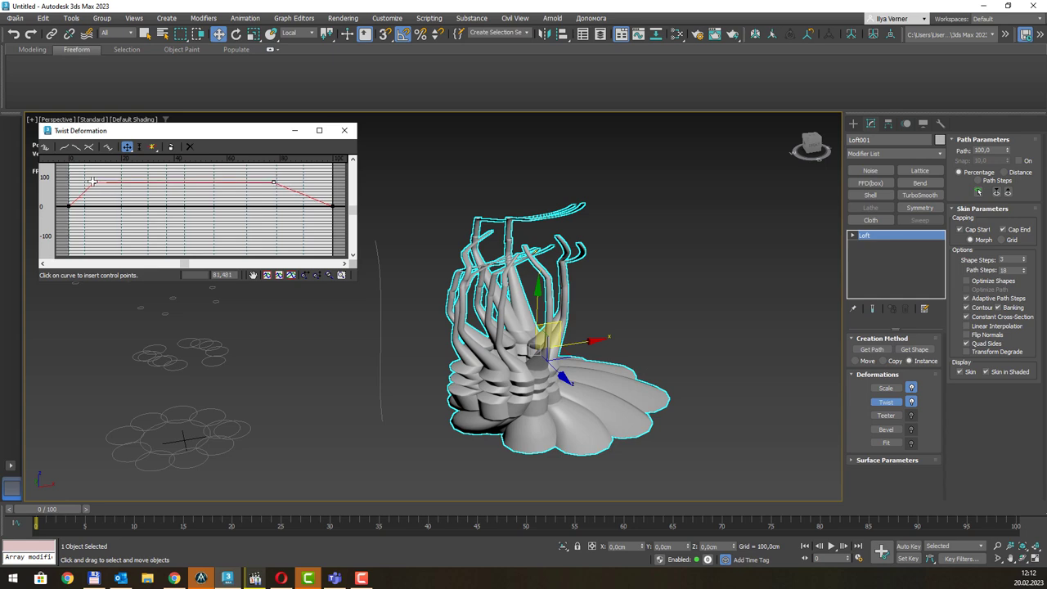
key(ctrl+z)
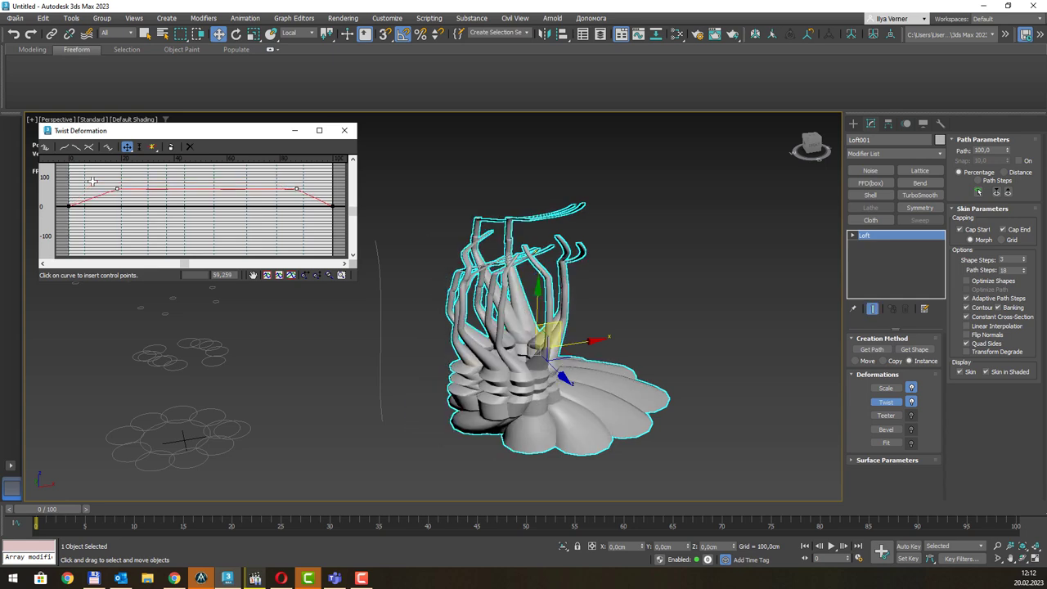
key(ctrl+z)
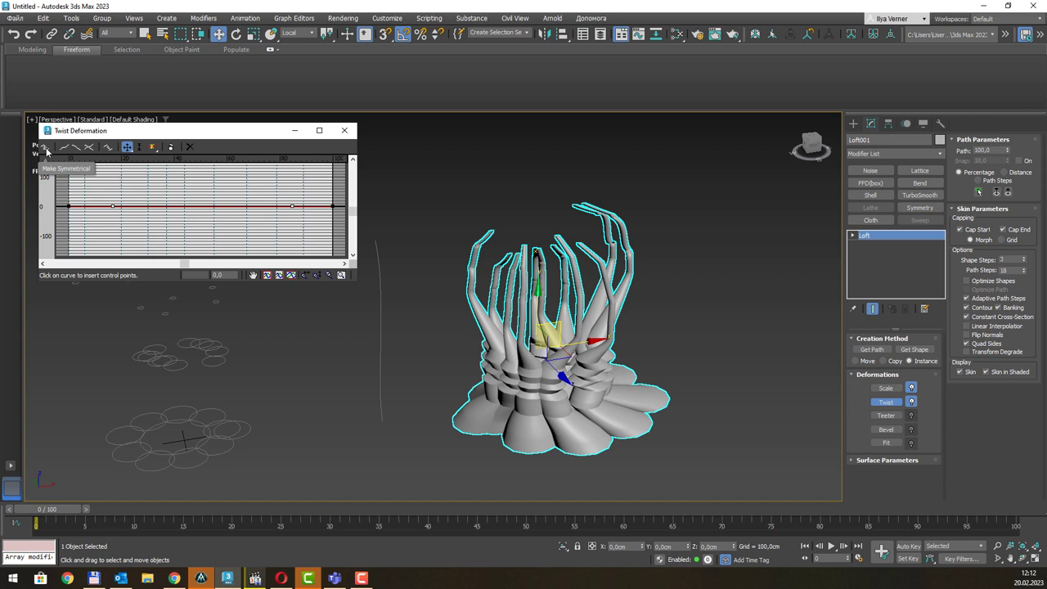
Raise the existing twist points, lifting the curve start to about 95.
drag(147, 131, 146, 137)
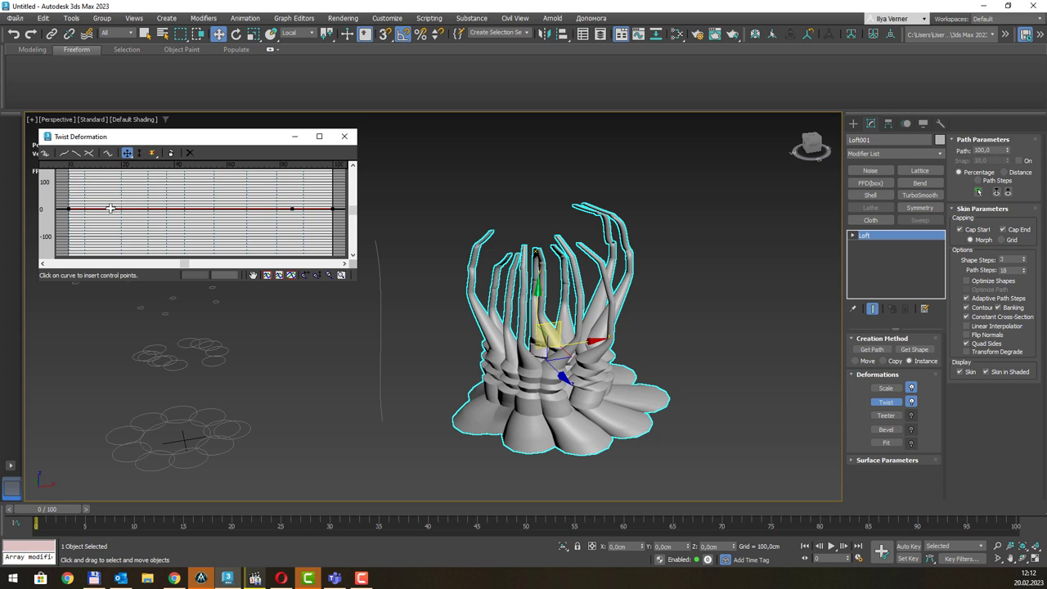
drag(110, 208, 112, 195)
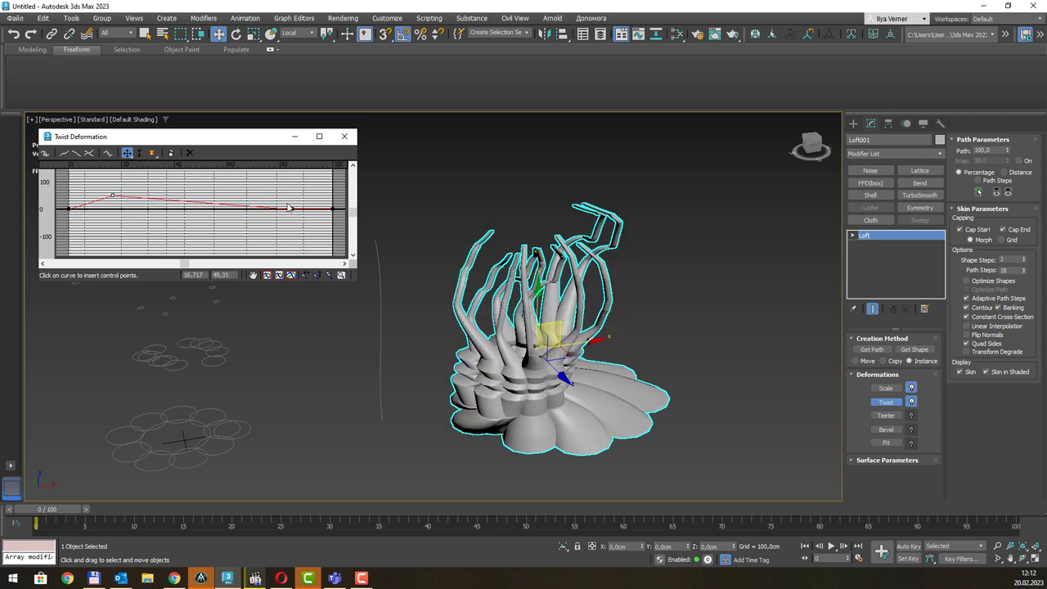
mouse_move(292, 209)
mouse_down()
mouse_move(292, 197)
mouse_move(332, 204)
mouse_up()
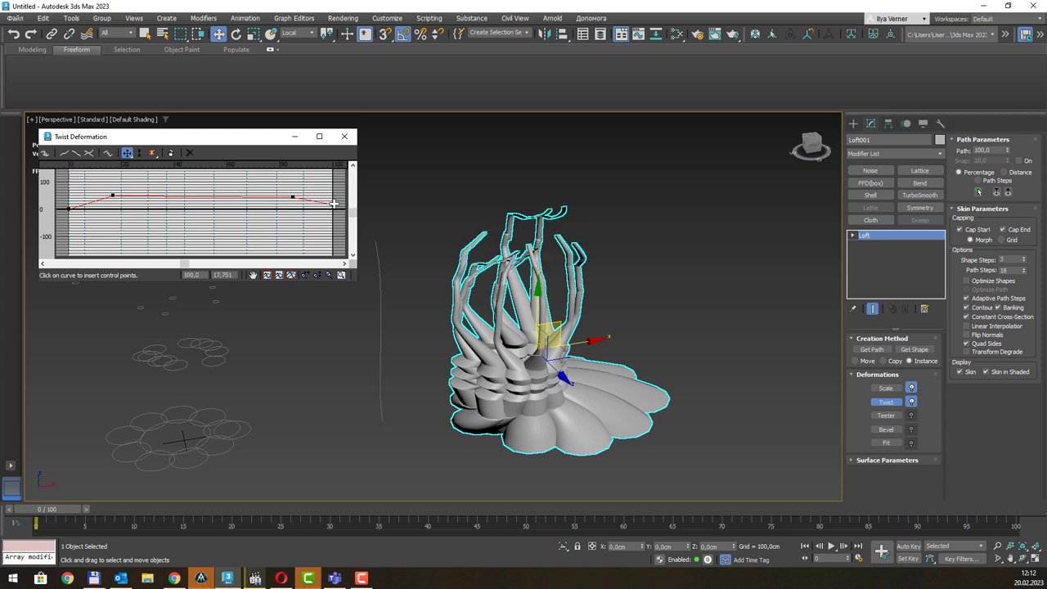
mouse_move(69, 209)
mouse_down()
mouse_move(71, 182)
mouse_move(72, 192)
mouse_up()
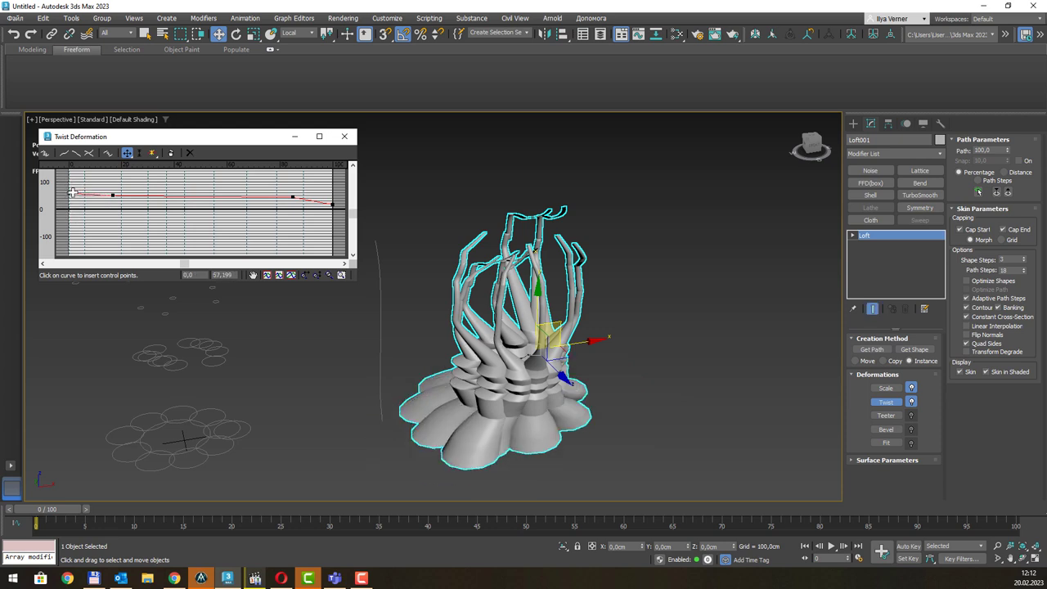
click(77, 206)
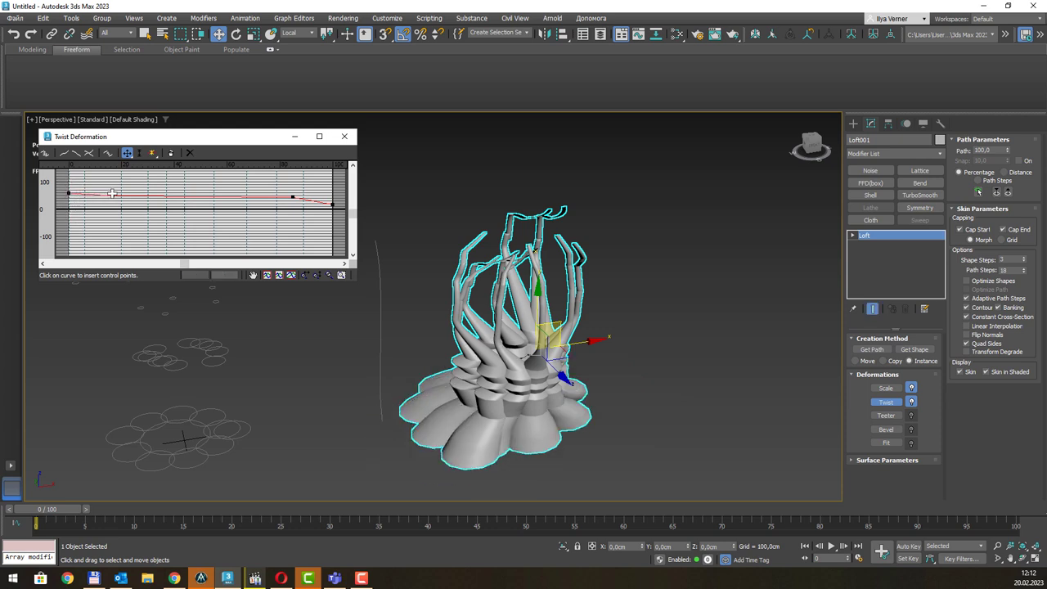
Insert two points near the curve start and set them to about 16 and 23.
click(152, 155)
click(91, 195)
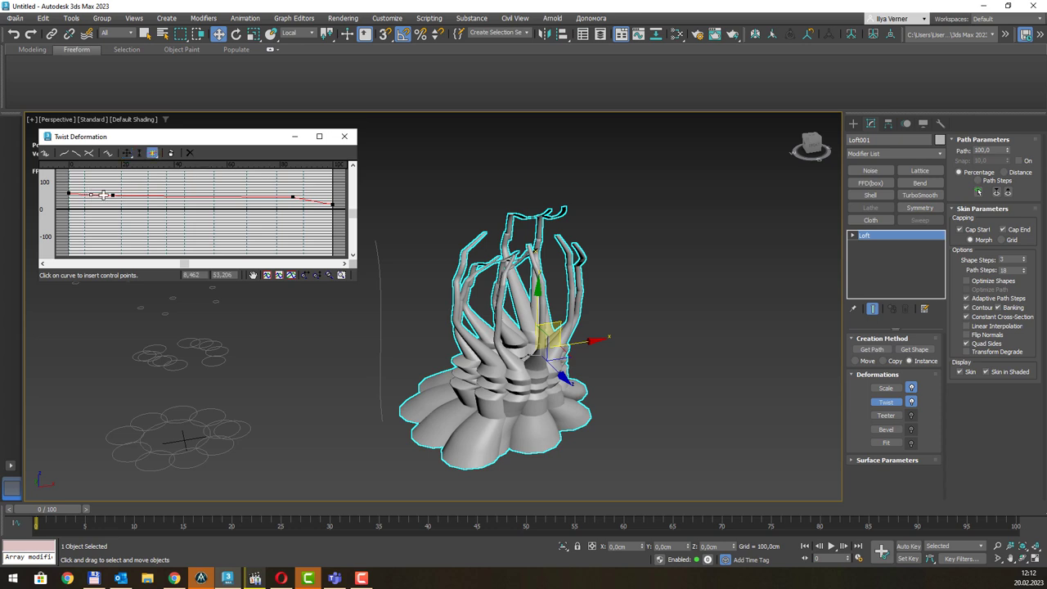
click(141, 197)
click(127, 153)
click(91, 194)
drag(91, 194, 93, 188)
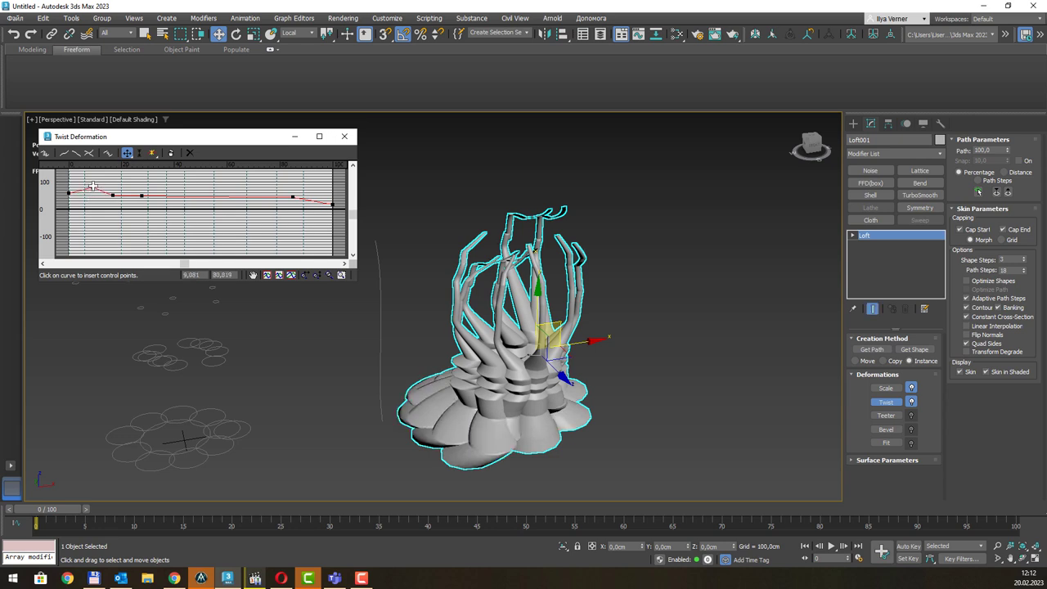
key(F4)
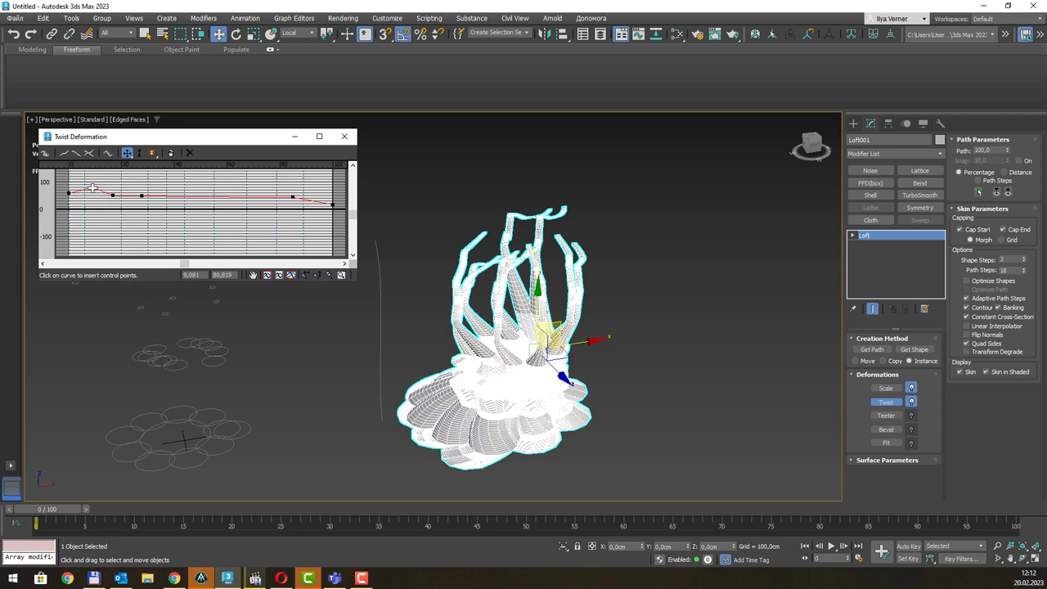
drag(93, 189, 92, 205)
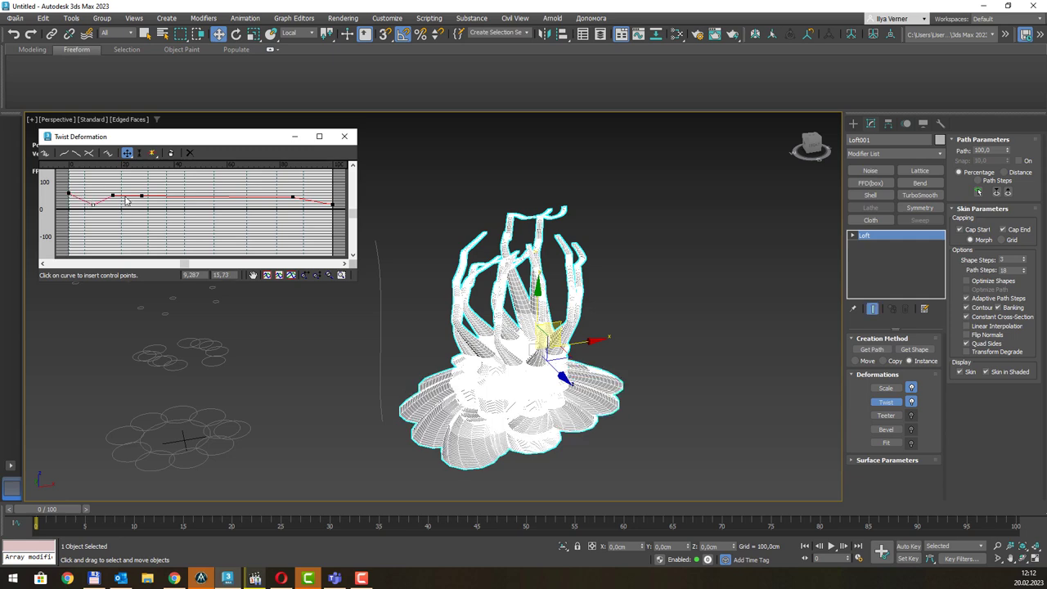
mouse_move(141, 196)
mouse_down()
mouse_move(140, 210)
mouse_move(144, 193)
mouse_up()
key(F3)
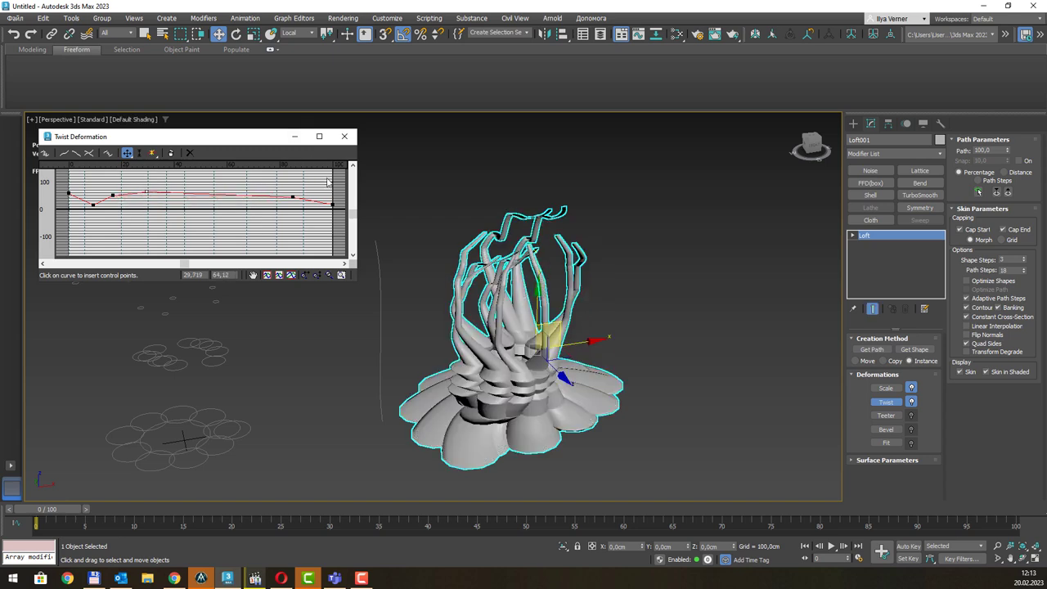
mouse_move(665, 301)
alt+middle_down()
mouse_move(612, 312)
mouse_move(636, 306)
alt+middle_up()
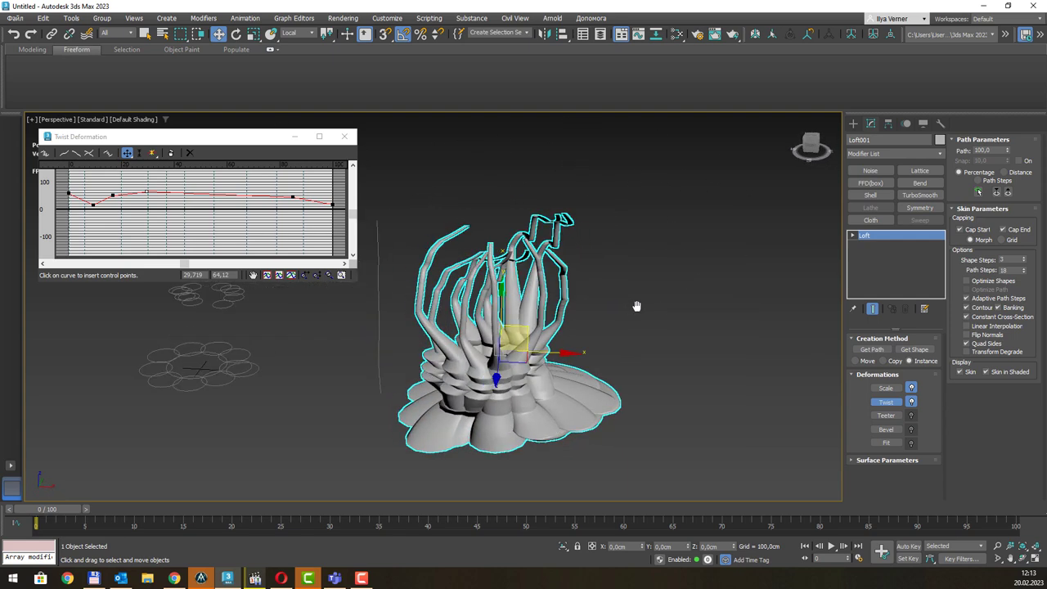
key(F4)
Close the Twist Deformation graph.
scroll(476, 329, up, 4)
scroll(476, 329, up, 4)
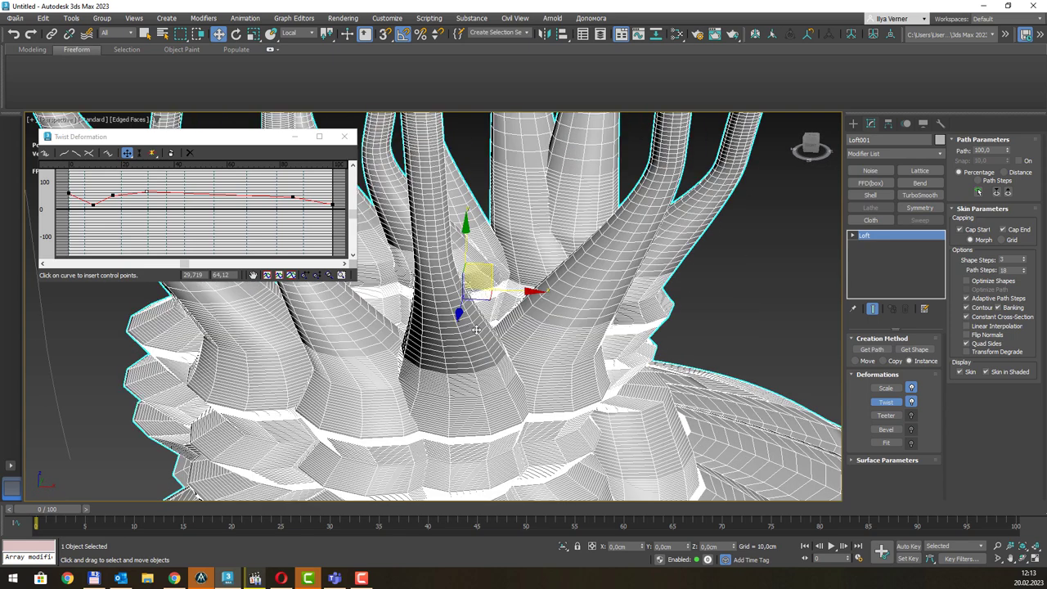
click(343, 136)
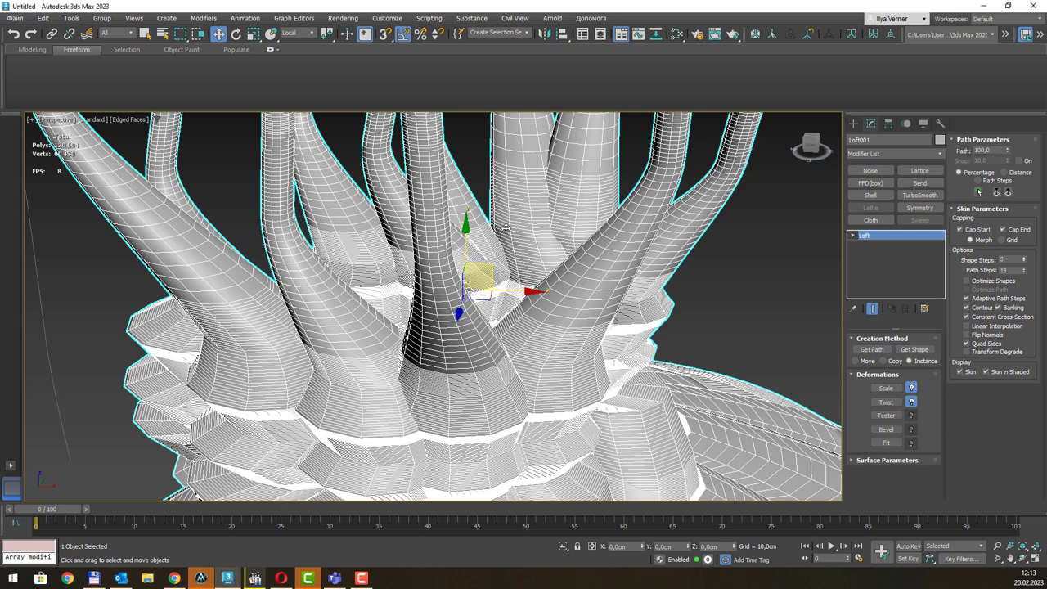
scroll(506, 229, down, 5)
scroll(505, 228, up, 5)
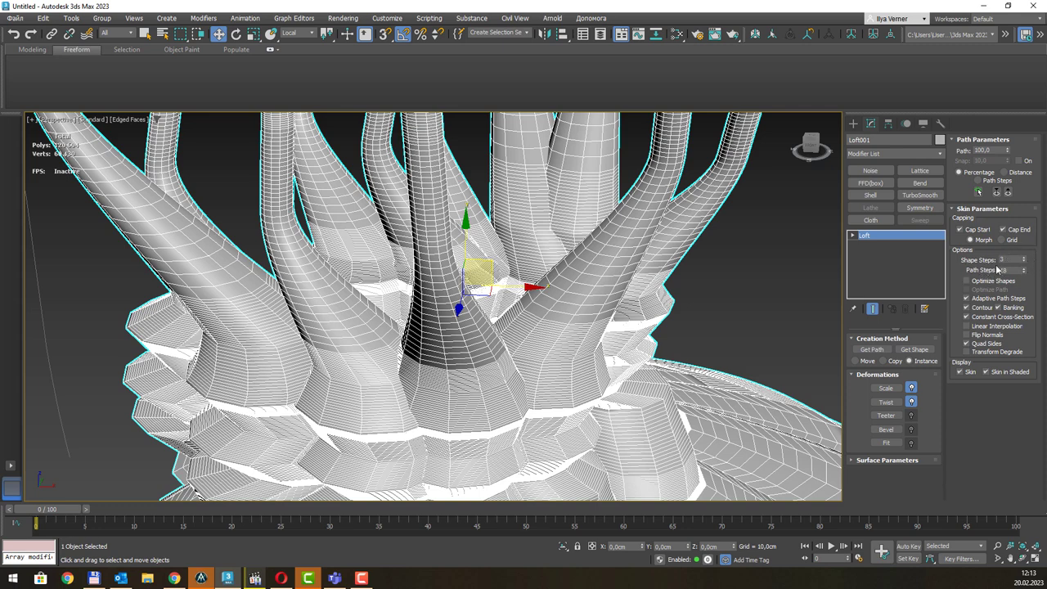
Set the loft's Skin Parameters to 7 Shape Steps and 17 Path Steps.
click(1023, 258)
click(1023, 258)
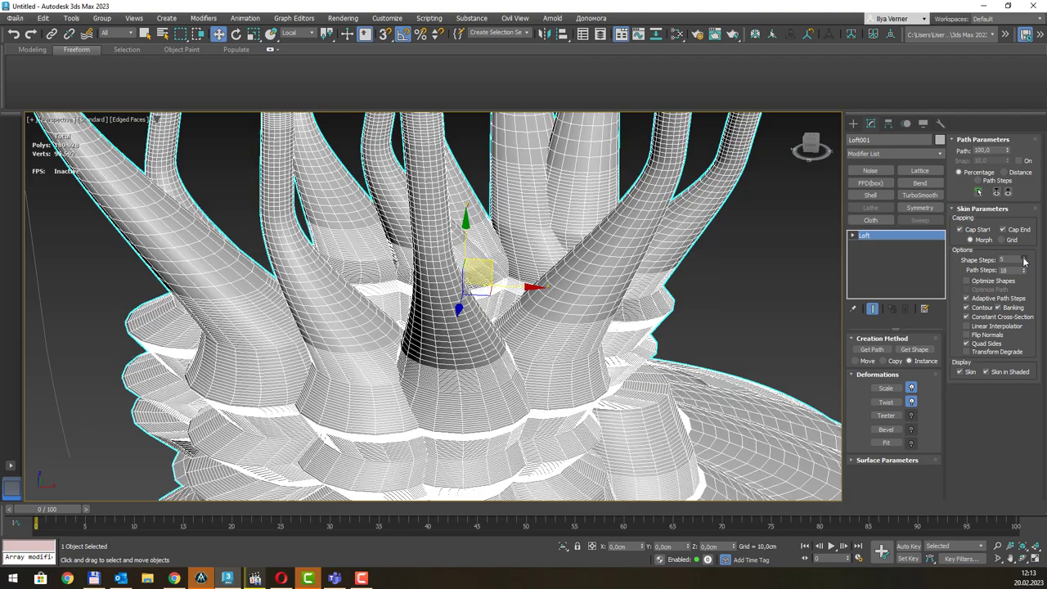
mouse_move(1024, 274)
mouse_down()
mouse_move(1030, 254)
mouse_move(1025, 270)
mouse_up()
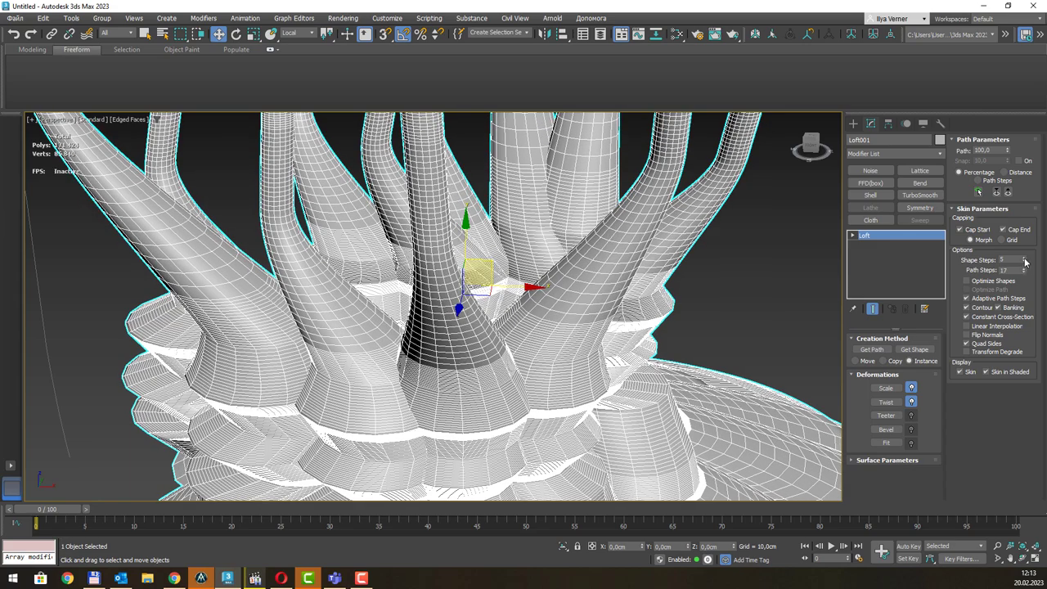
drag(1025, 260, 1025, 256)
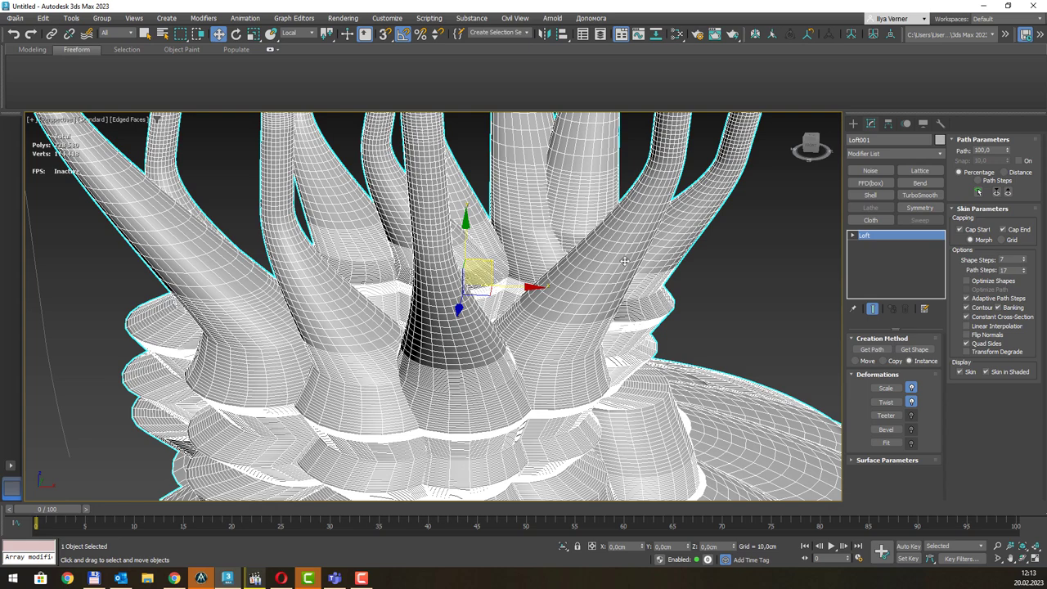
scroll(624, 260, down, 3)
scroll(624, 260, down, 2)
middle_drag(650, 233, 585, 266)
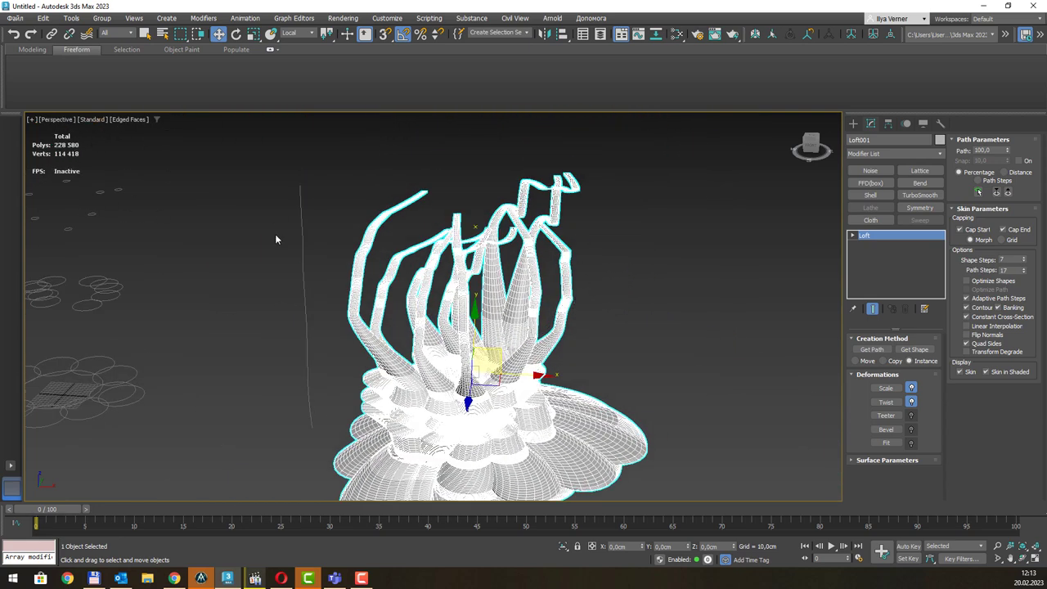
alt+middle_drag(276, 239, 600, 249)
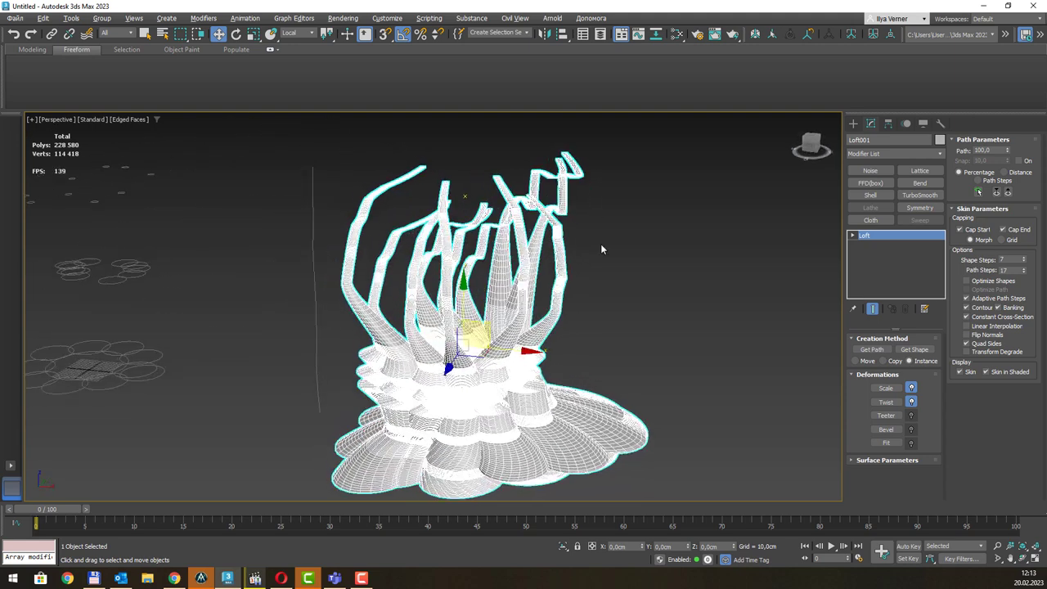
click(626, 247)
alt+middle_drag(626, 247, 640, 268)
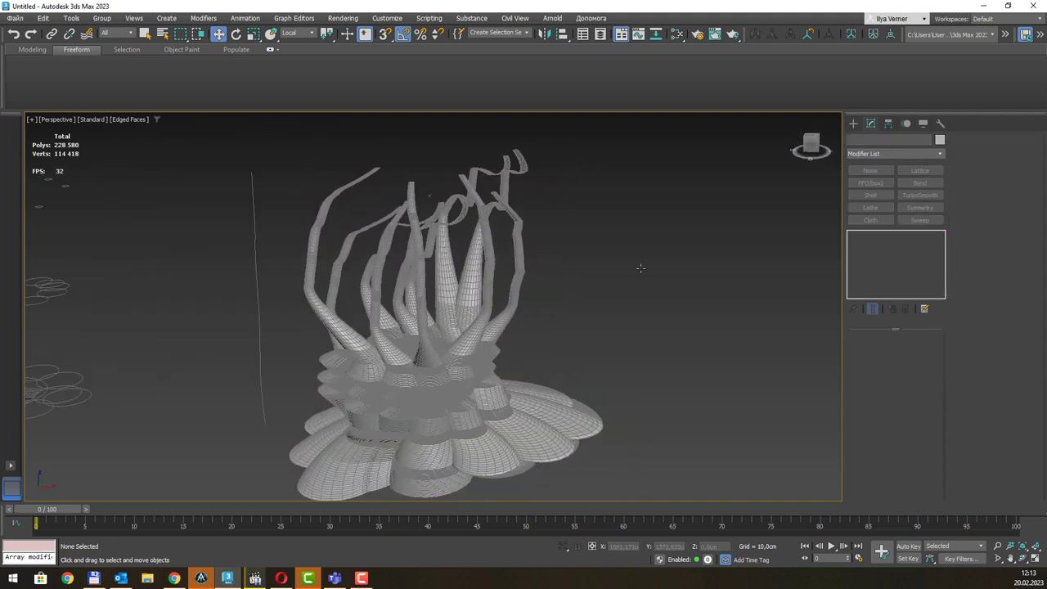
click(255, 578)
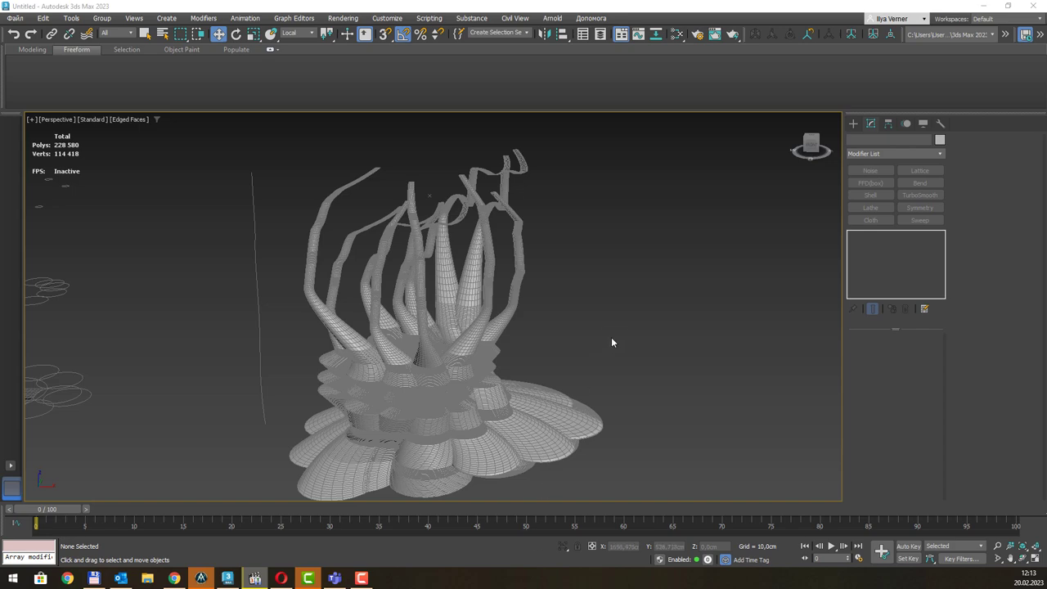
mouse_move(611, 342)
alt+middle_down()
mouse_move(601, 299)
mouse_move(549, 285)
mouse_move(583, 317)
mouse_move(599, 271)
mouse_move(471, 359)
alt+middle_up()
click(355, 377)
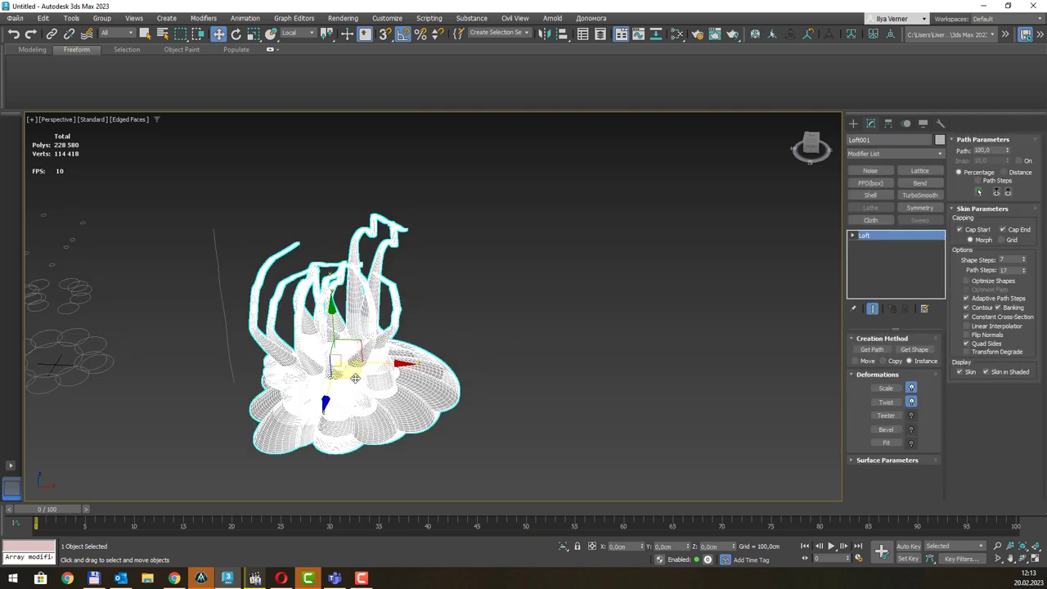
drag(355, 377, 351, 332)
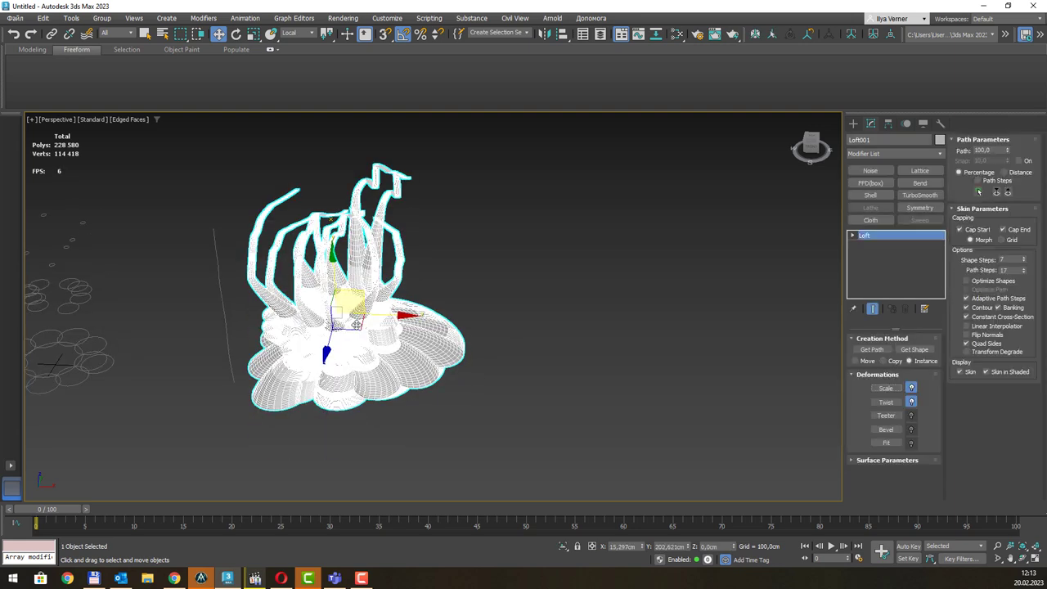
click(499, 381)
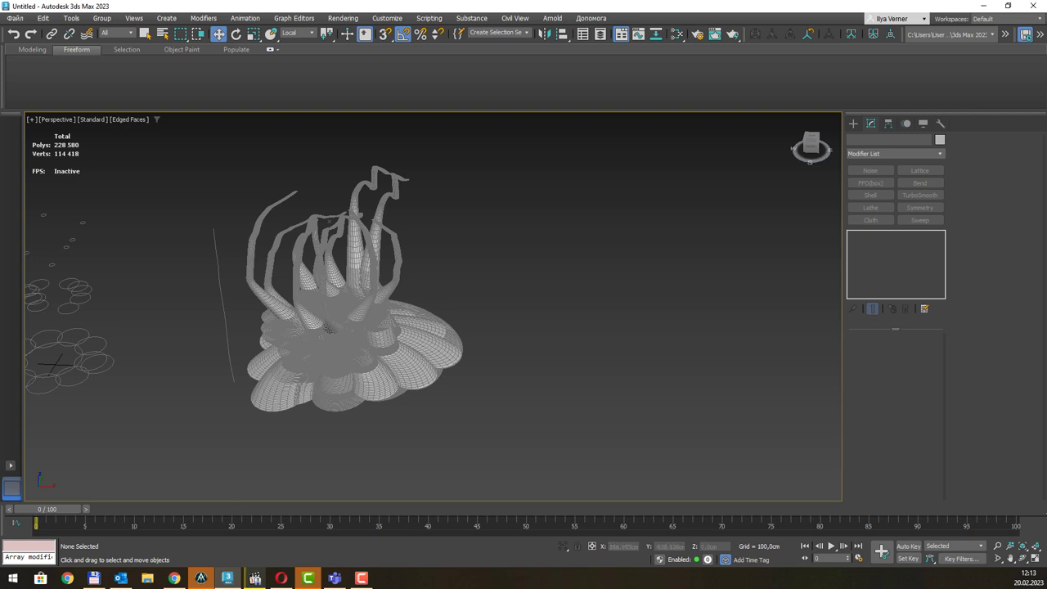
click(255, 578)
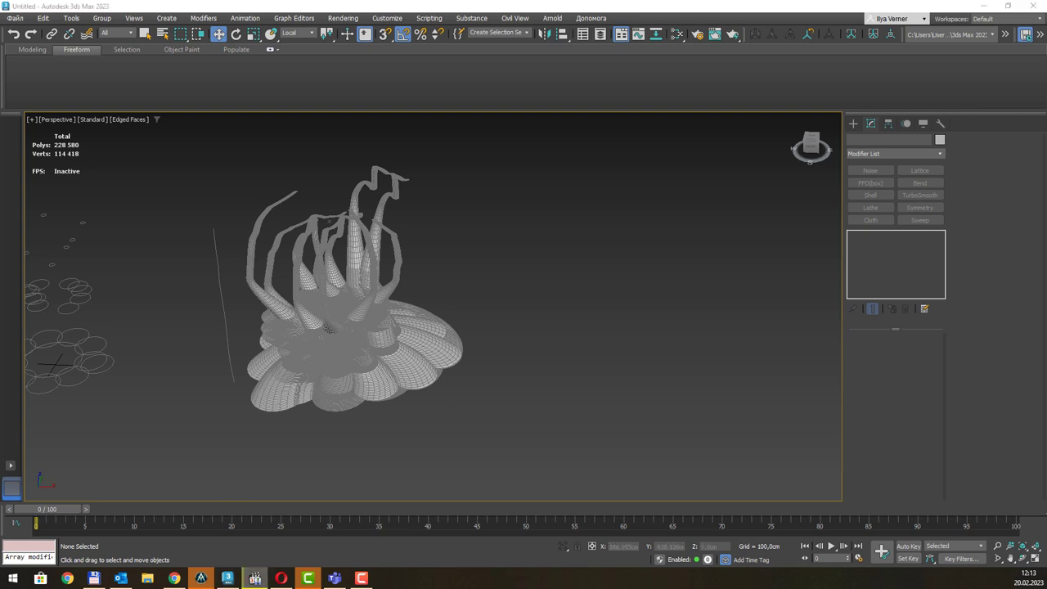
Create a star spline beside the plant and reduce its points to 6.
click(853, 123)
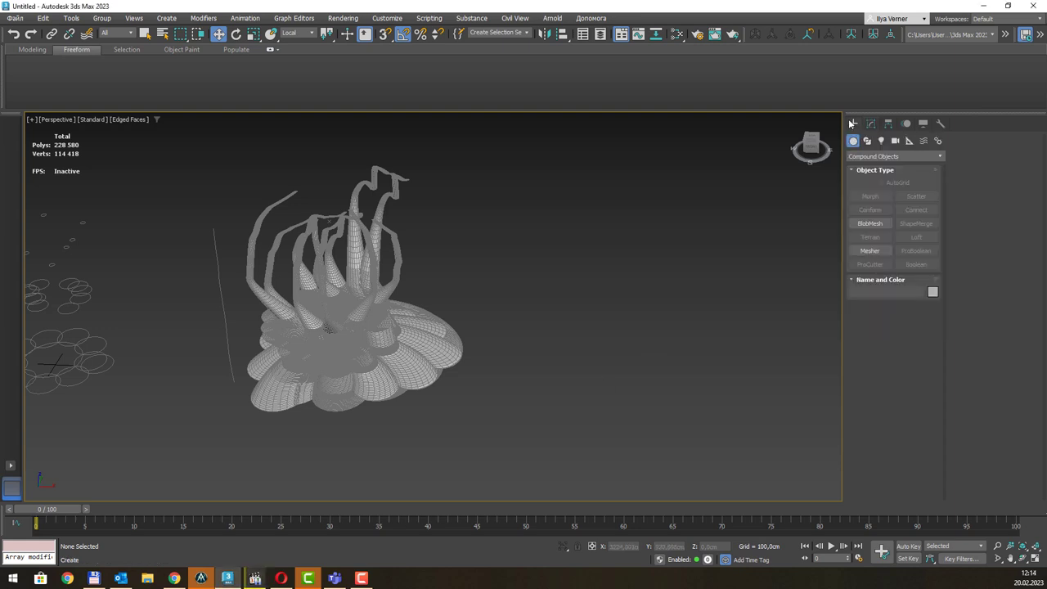
middle_drag(684, 288, 631, 314)
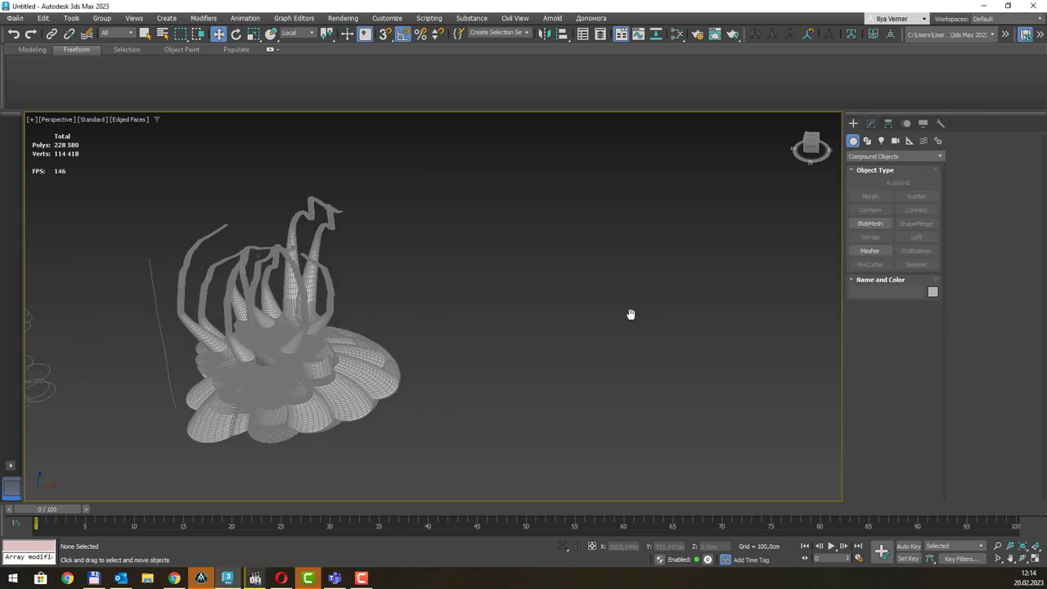
click(867, 140)
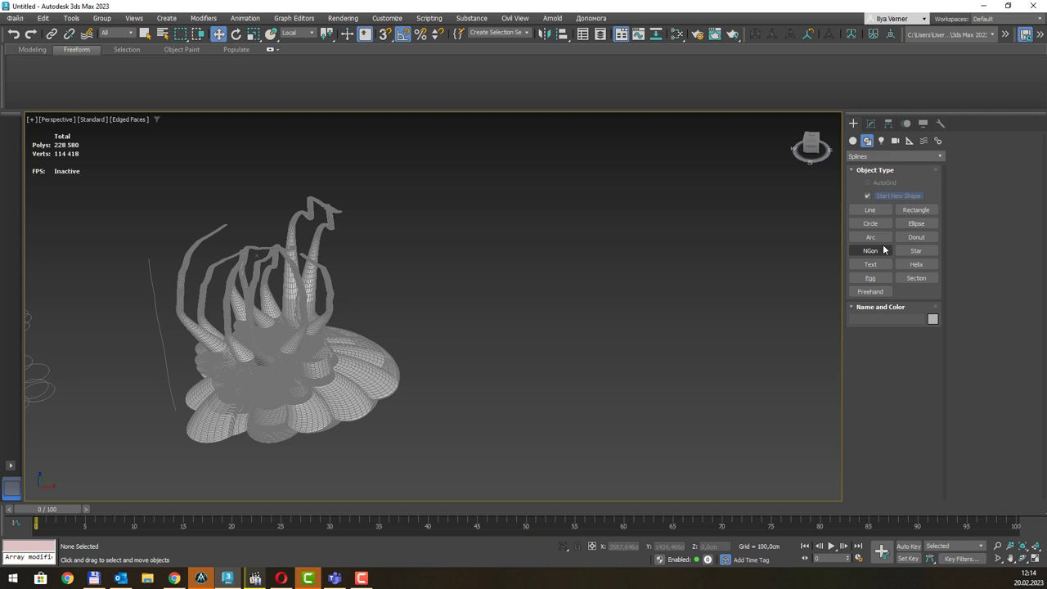
click(916, 250)
click(596, 420)
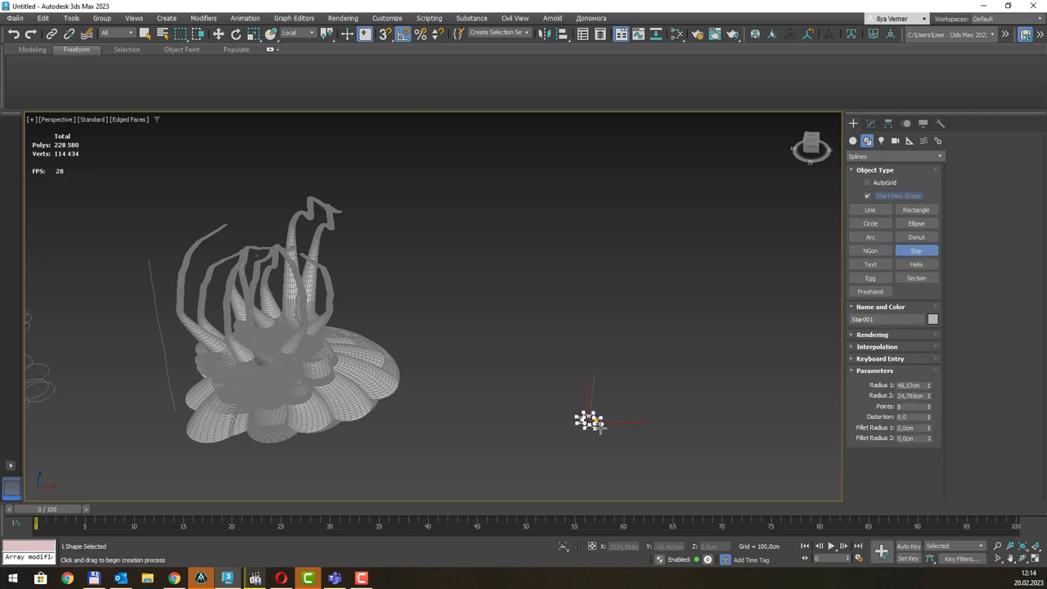
scroll(597, 422, up, 2)
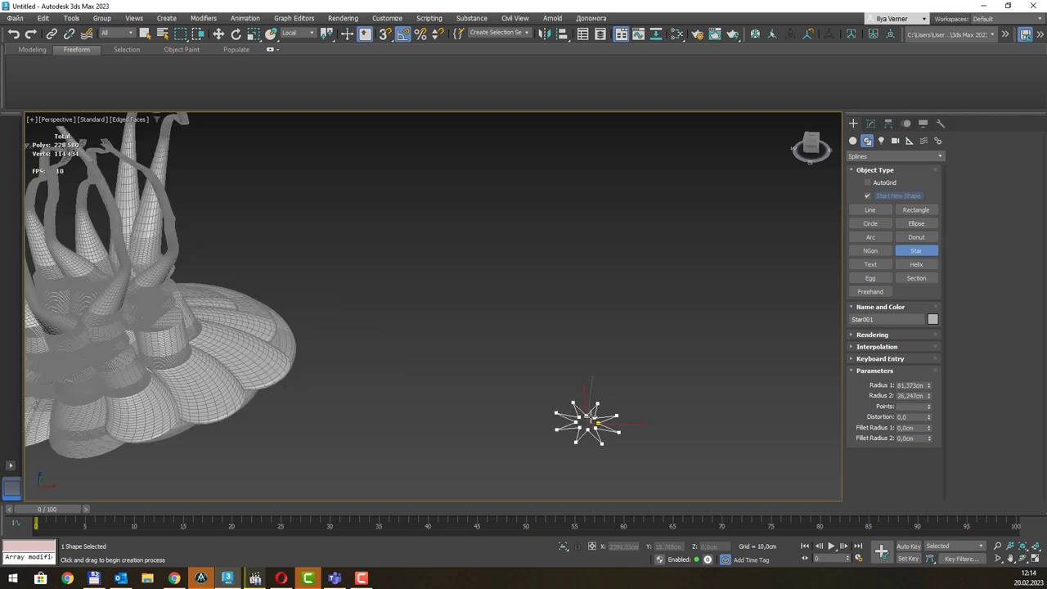
middle_drag(668, 381, 606, 362)
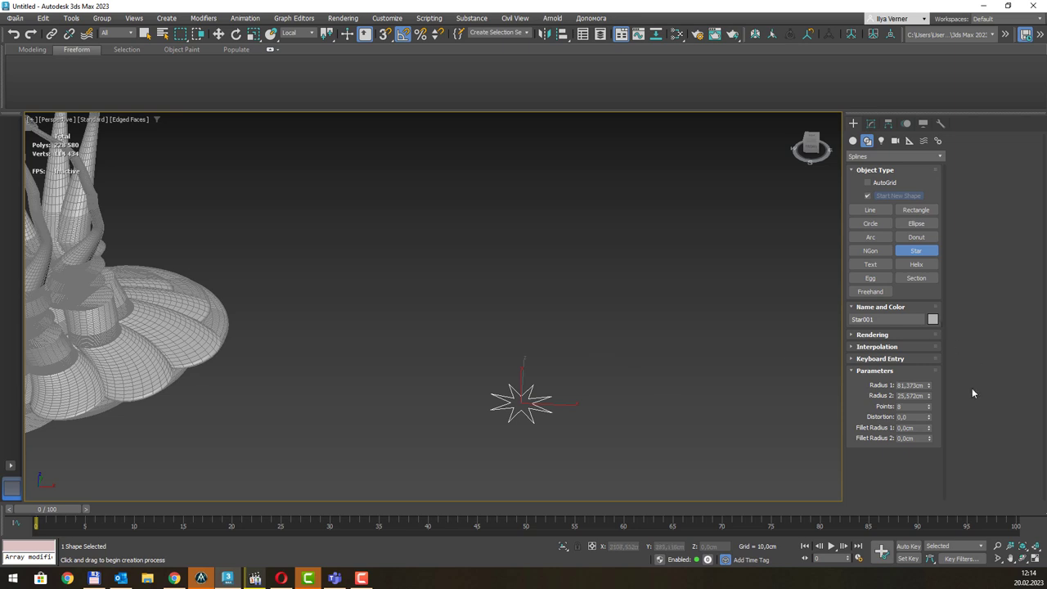
click(929, 409)
click(928, 409)
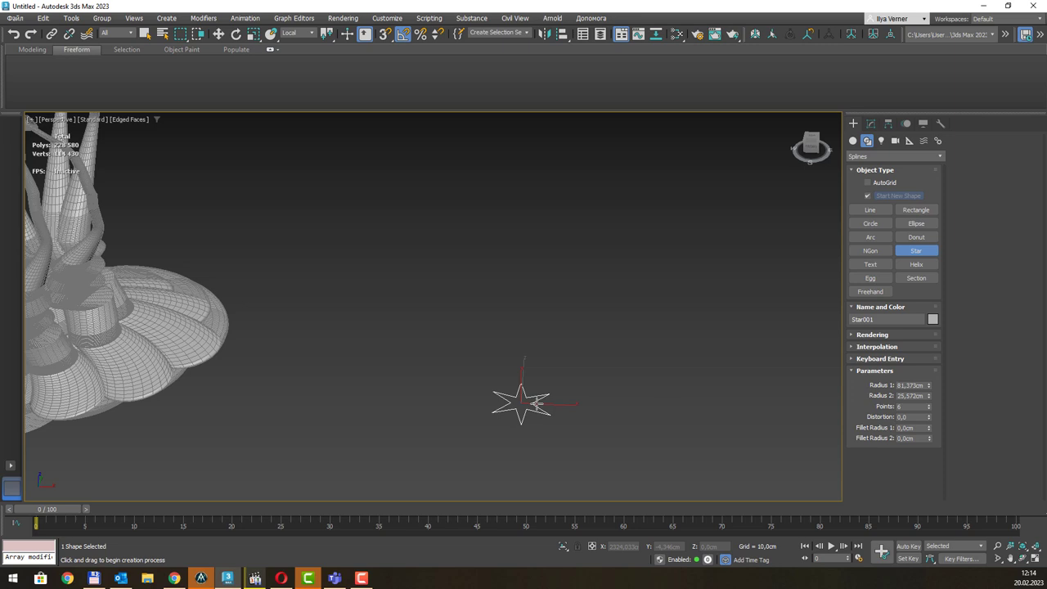
Shift-drag a copy of the star to the right, then reselect the original.
key(w)
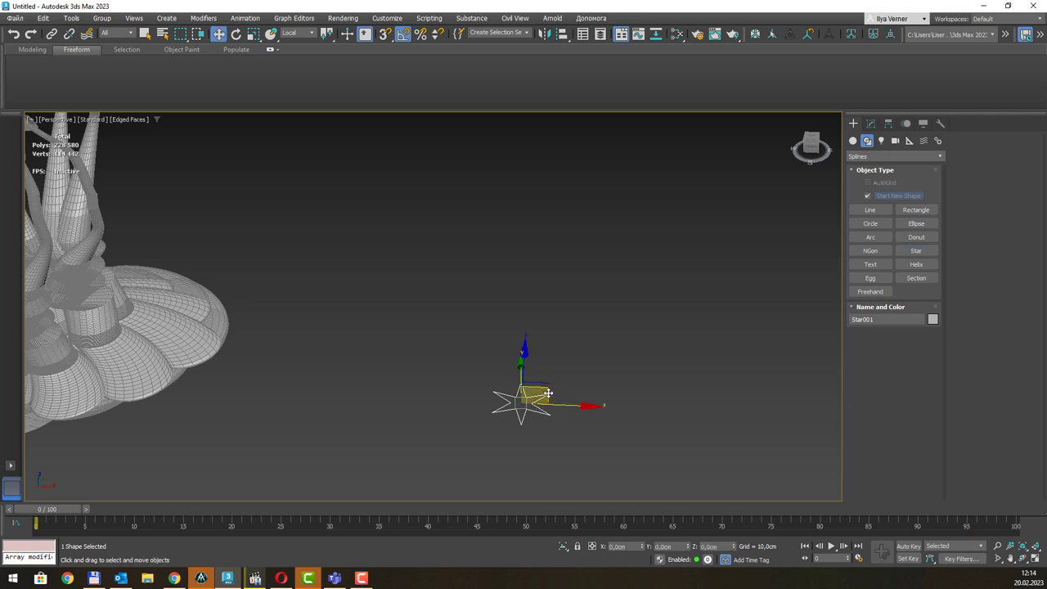
shift+drag(545, 390, 636, 406)
click(524, 336)
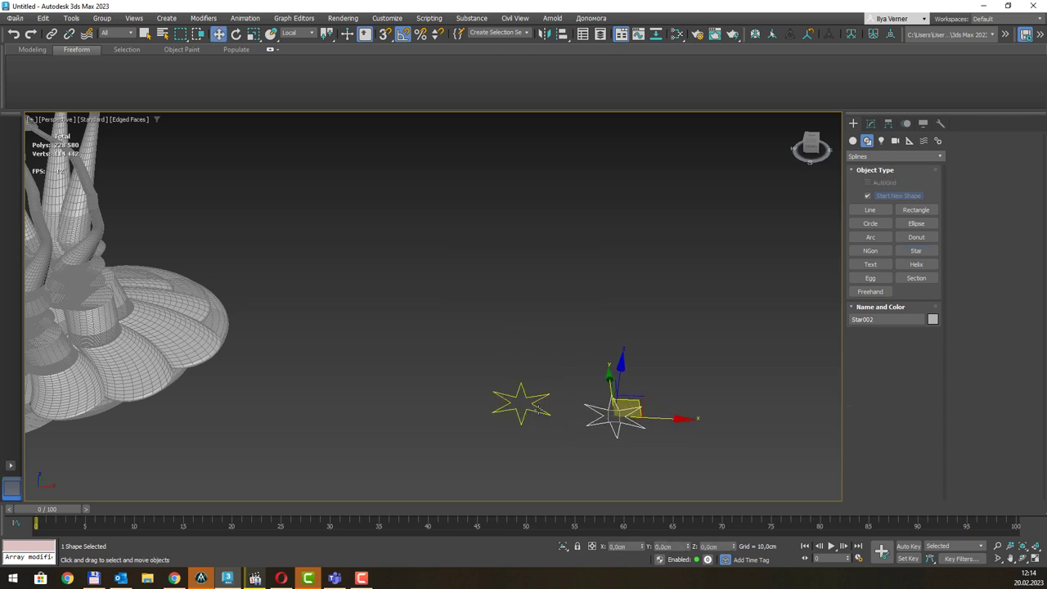
click(541, 399)
scroll(540, 399, up, 2)
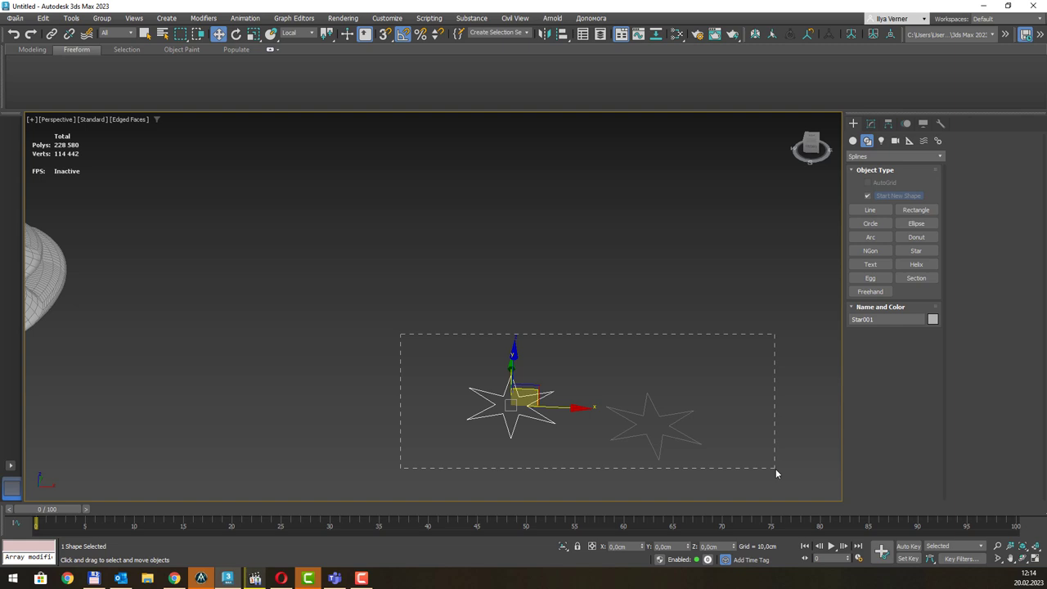
Select only the left star, Star001, and show its parameters in the Modify panel.
drag(401, 334, 775, 469)
click(536, 399)
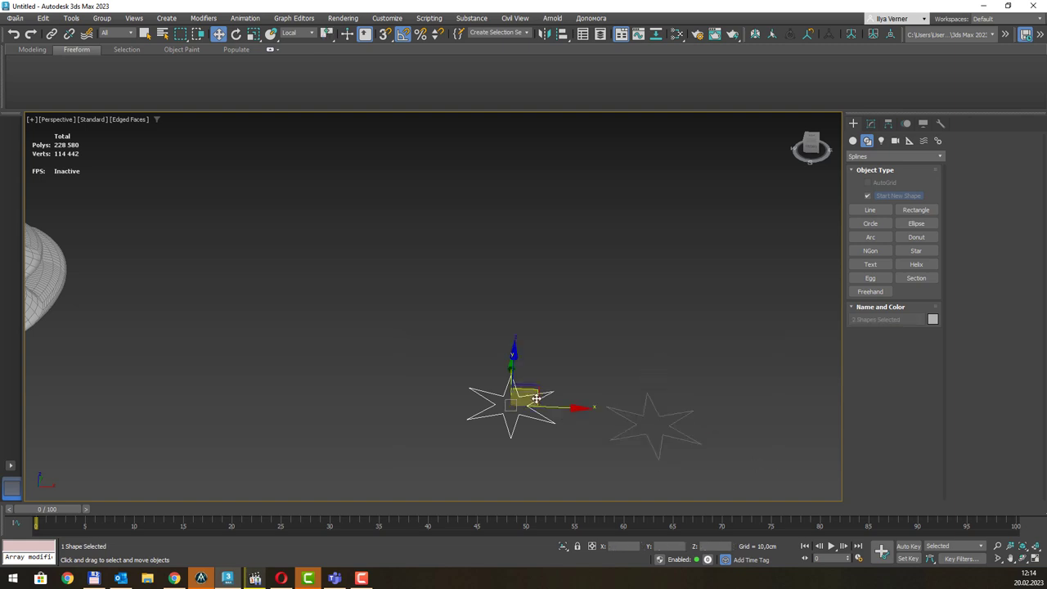
middle_drag(610, 316, 585, 314)
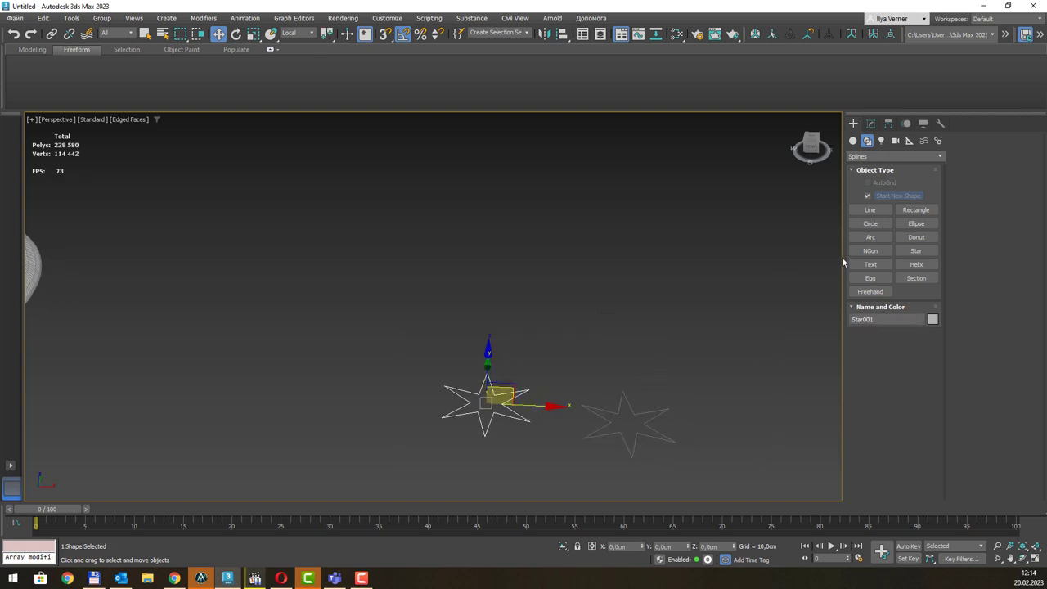
click(871, 123)
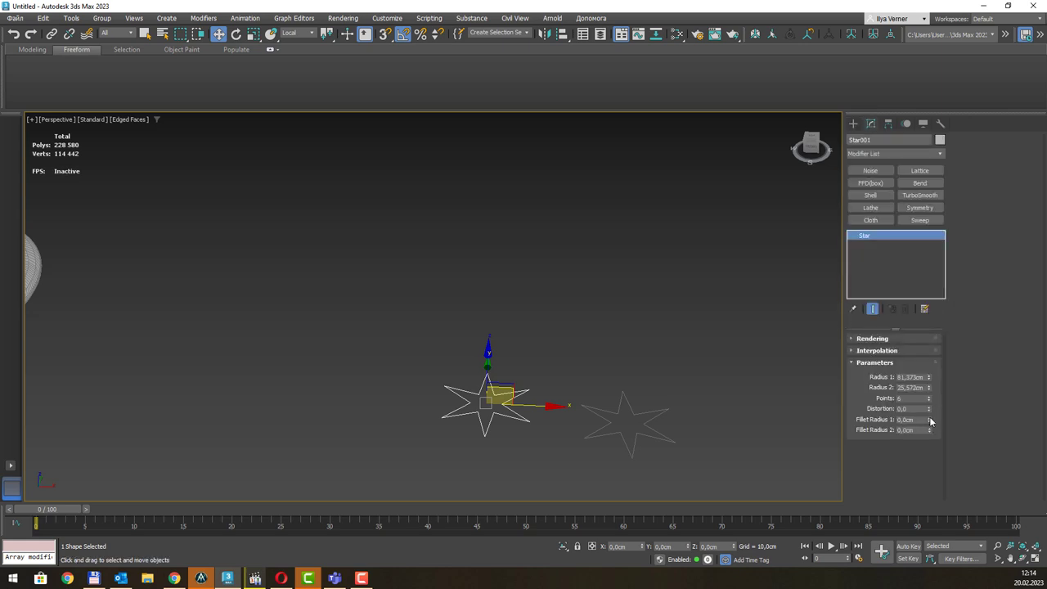
Set Star001's Fillet Radius 1 to 19.7 cm and Fillet Radius 2 to 25.2 cm.
drag(930, 421, 936, 309)
drag(928, 430, 952, 290)
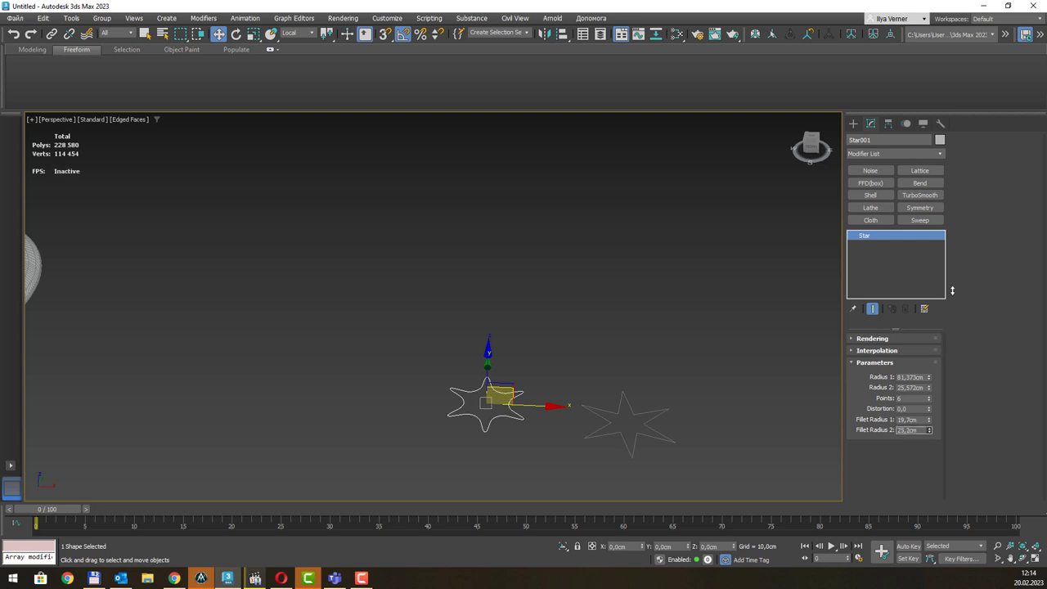
scroll(498, 381, up, 2)
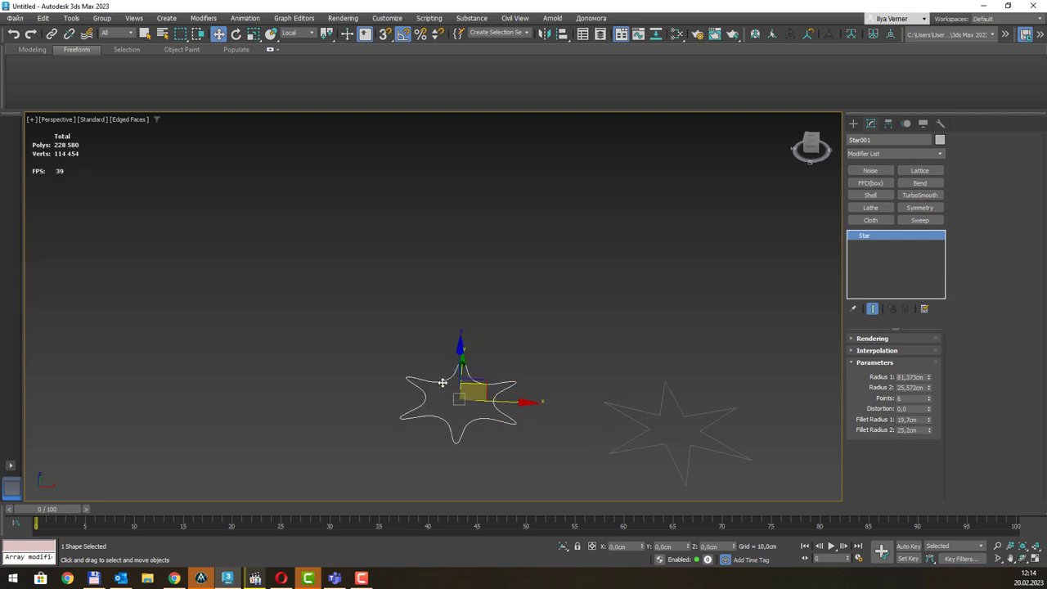
scroll(442, 381, up, 2)
scroll(556, 406, up, 2)
scroll(510, 346, up, 2)
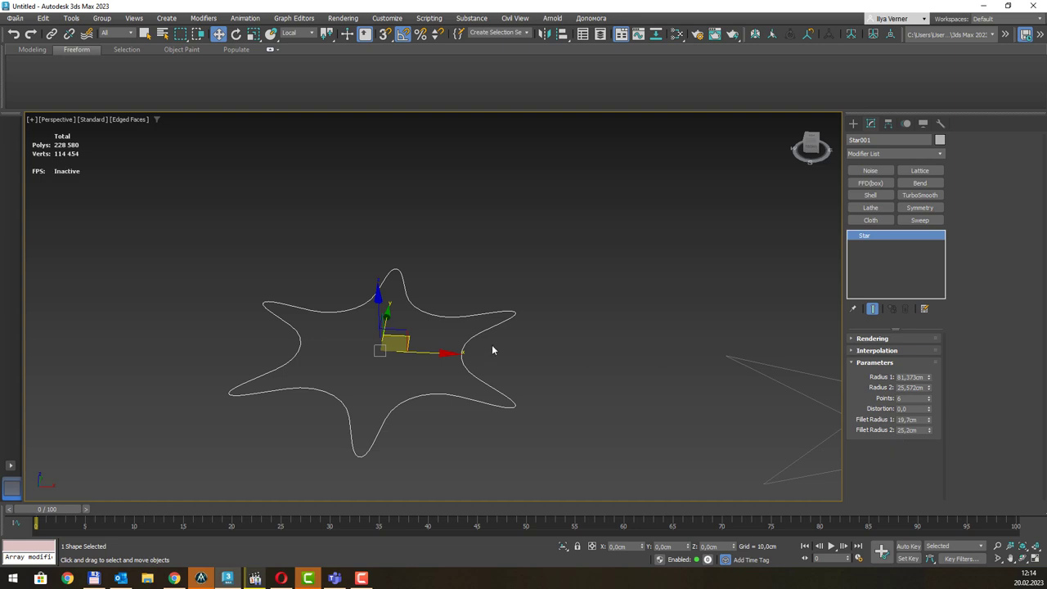
Convert the star to an editable spline, pull a right-arm vertex up and reset tangents.
right_click(461, 315)
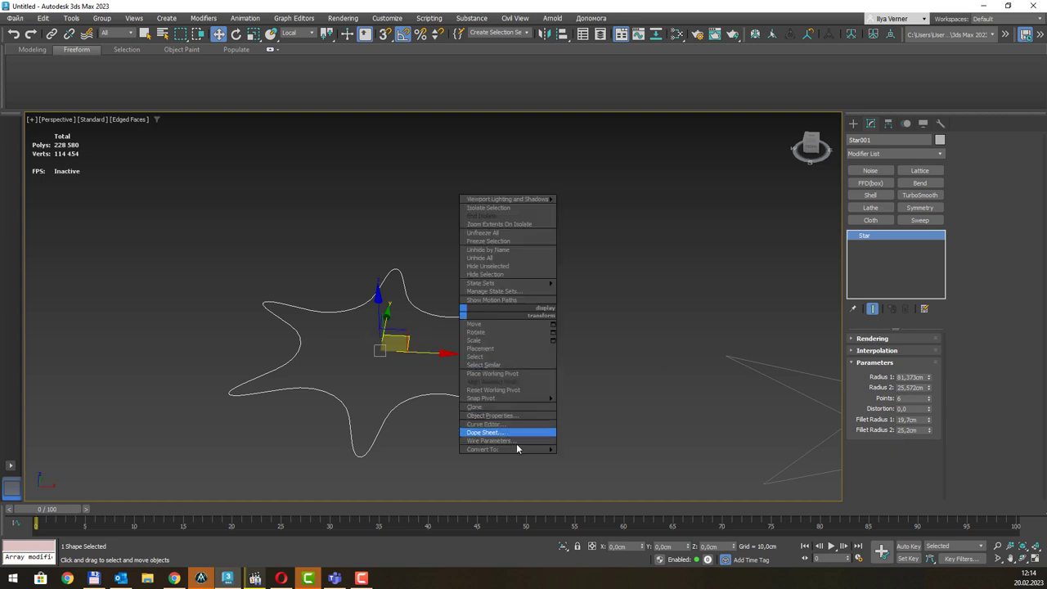
mouse_move(490, 449)
click(571, 450)
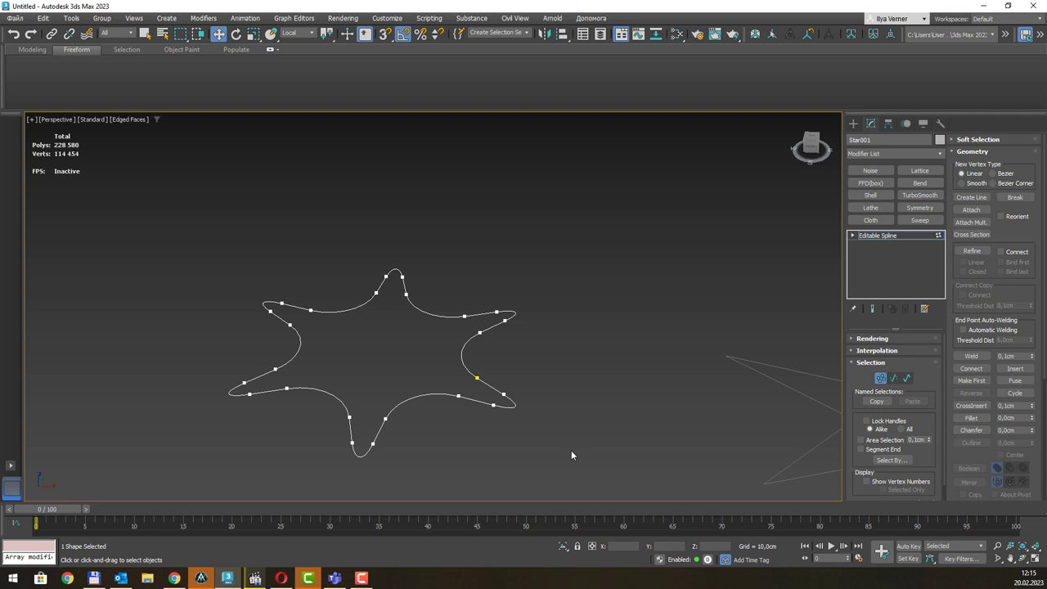
click(476, 377)
drag(476, 377, 485, 330)
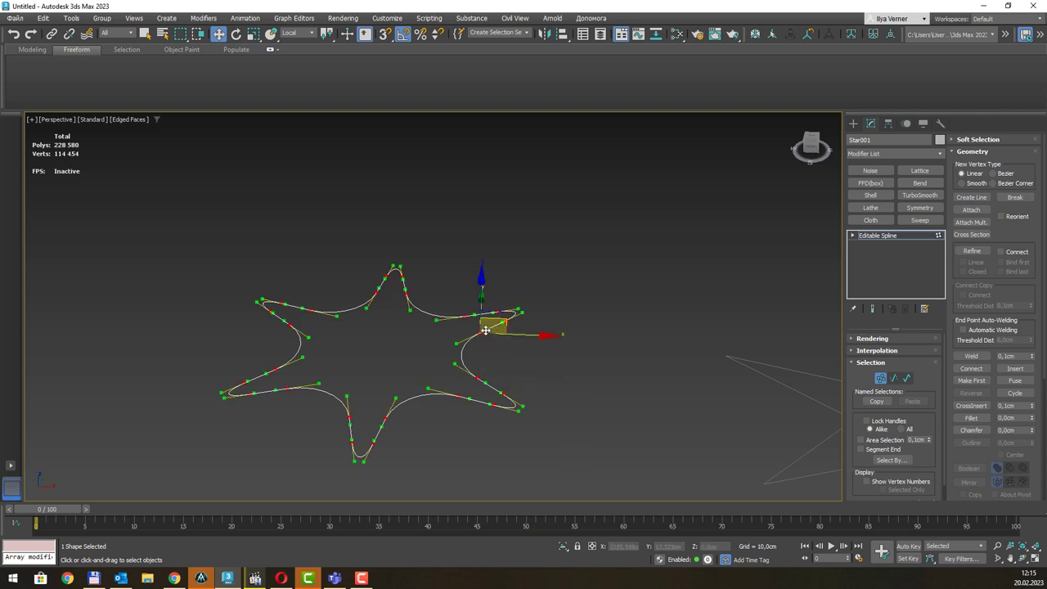
right_click(485, 330)
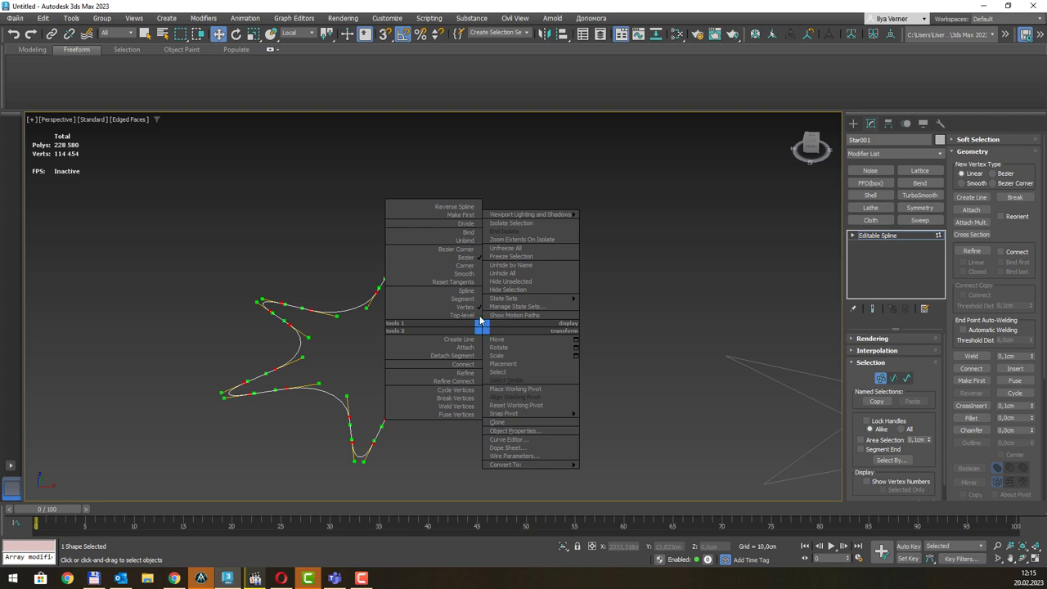
click(477, 282)
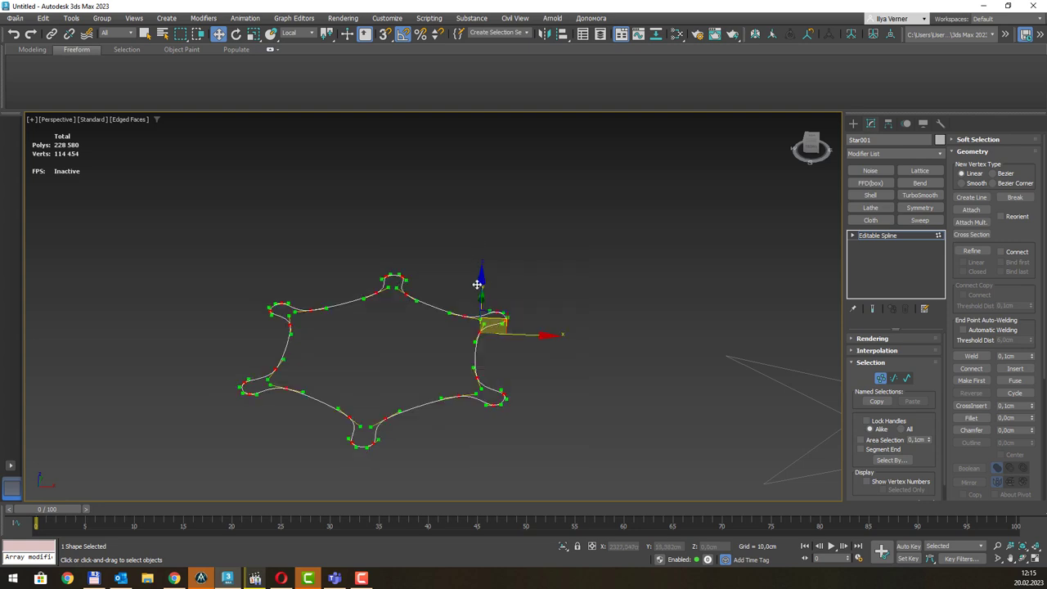
Reselect the spline's vertices, ending with the lower-left group selected.
click(533, 355)
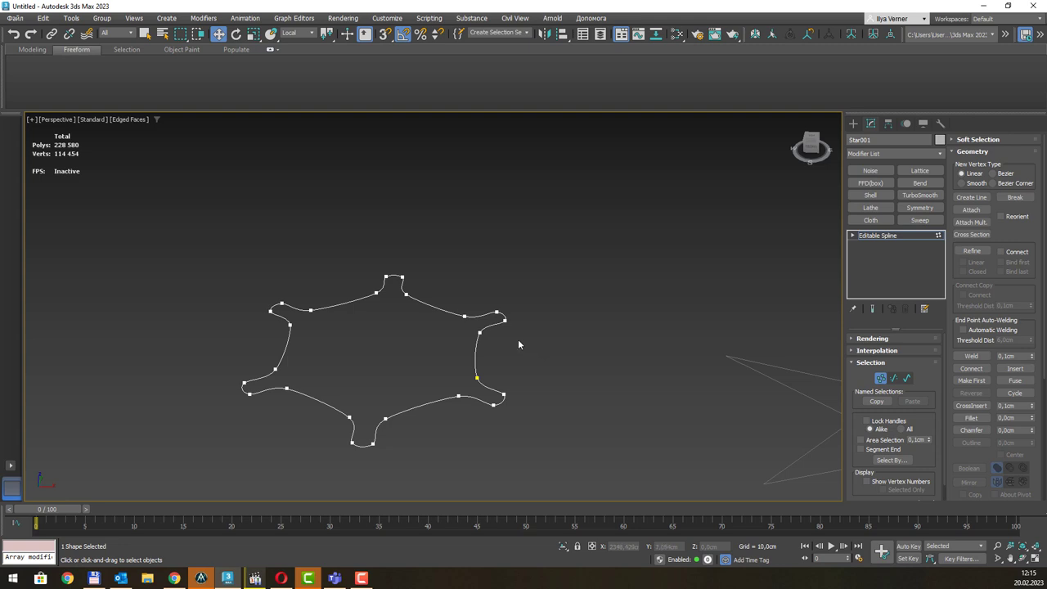
drag(186, 256, 562, 478)
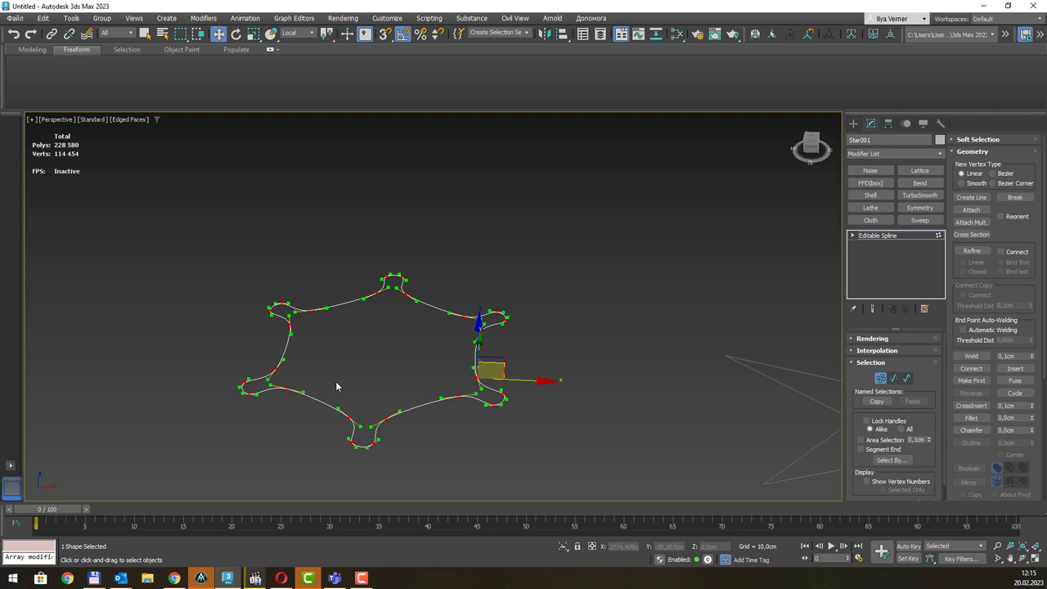
click(284, 378)
drag(263, 362, 311, 415)
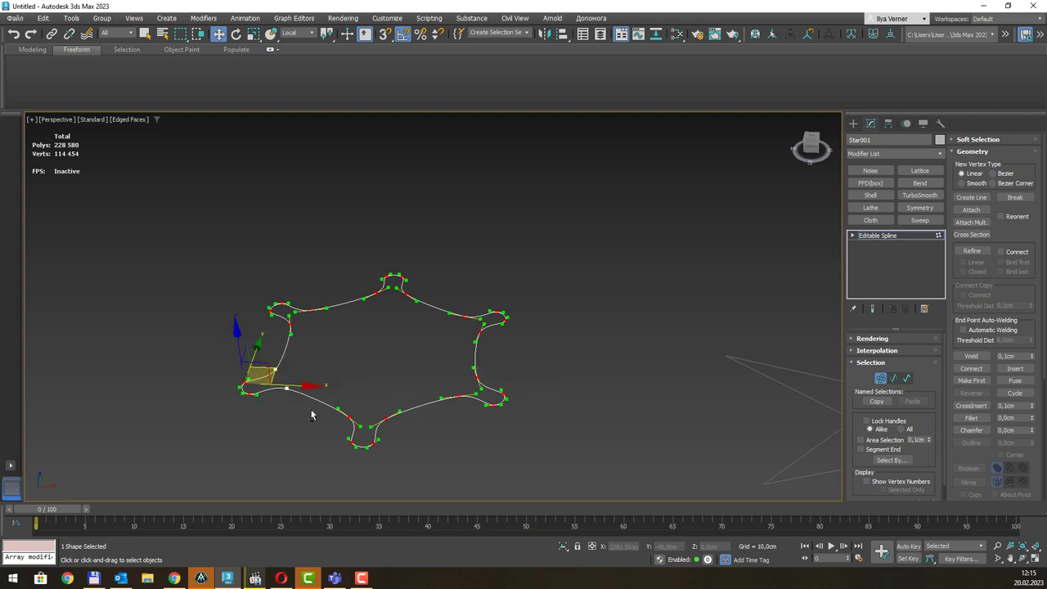
key(ctrl+z)
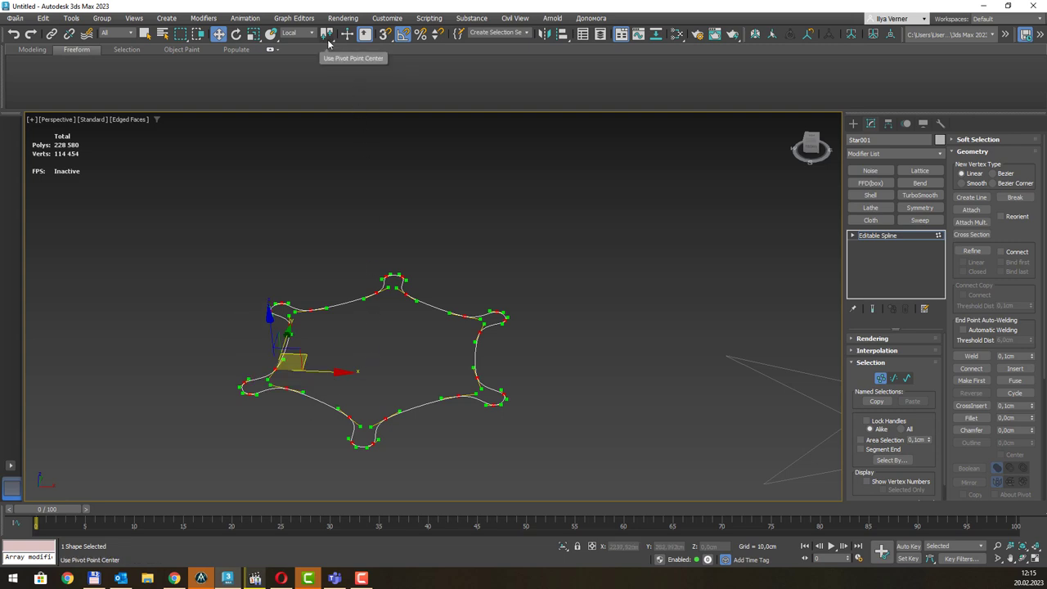
Scale the selected vertices using the View reference coordinate system.
key(r)
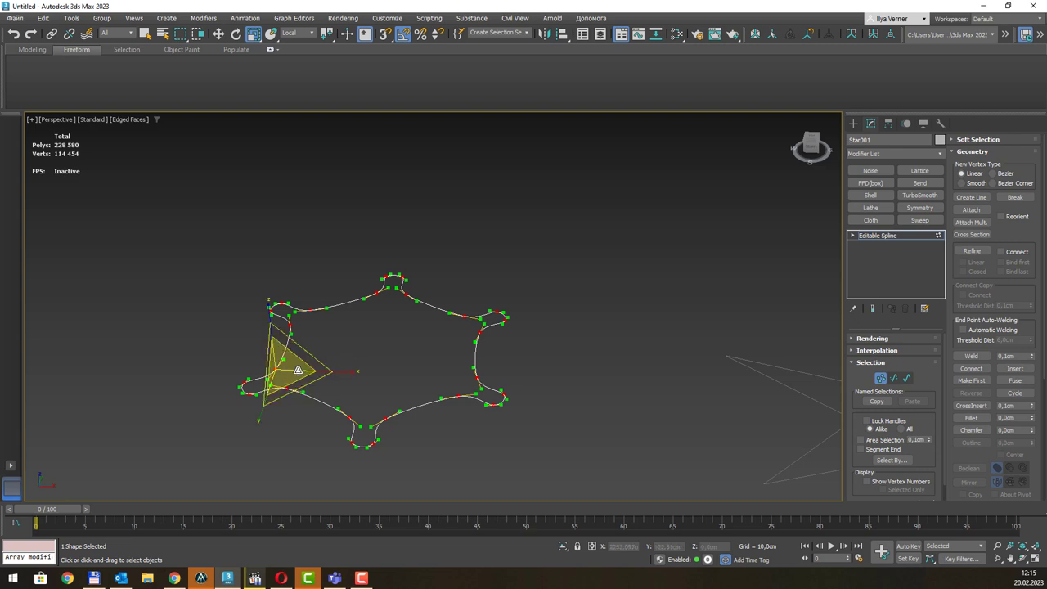
drag(297, 367, 303, 364)
drag(329, 35, 327, 71)
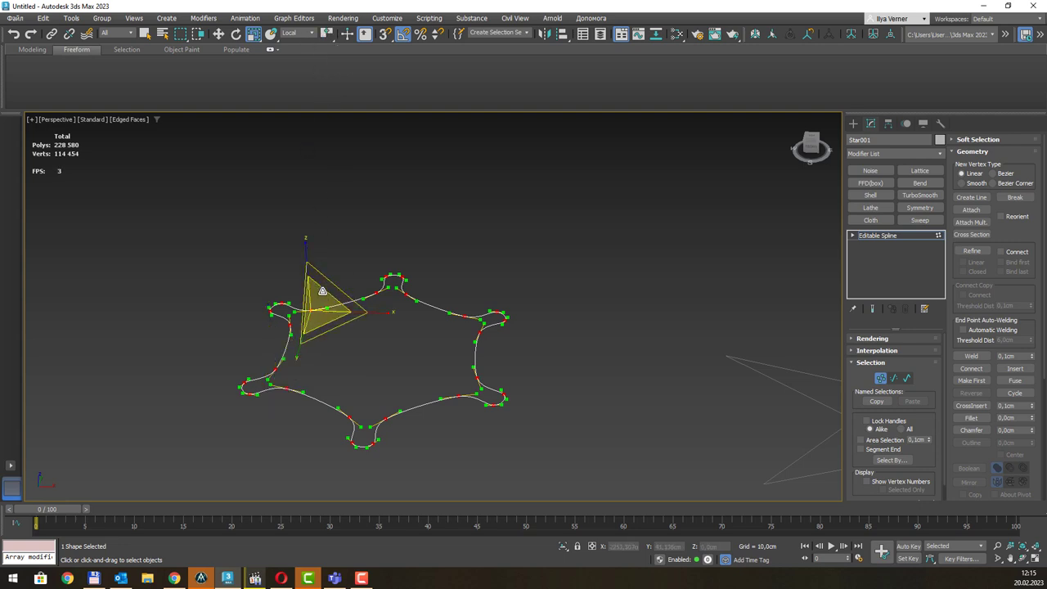
click(298, 33)
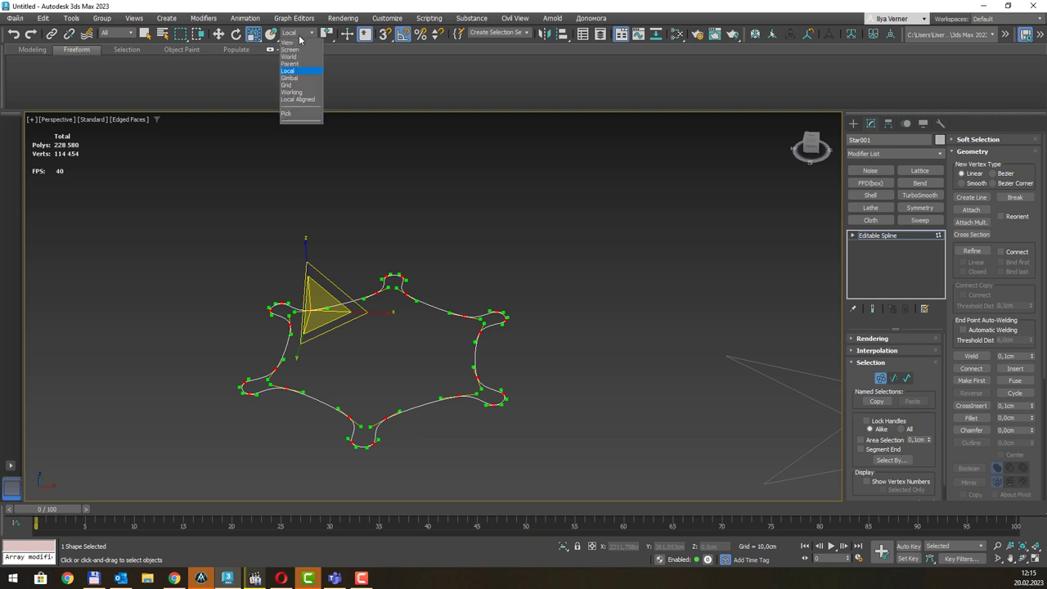
click(296, 42)
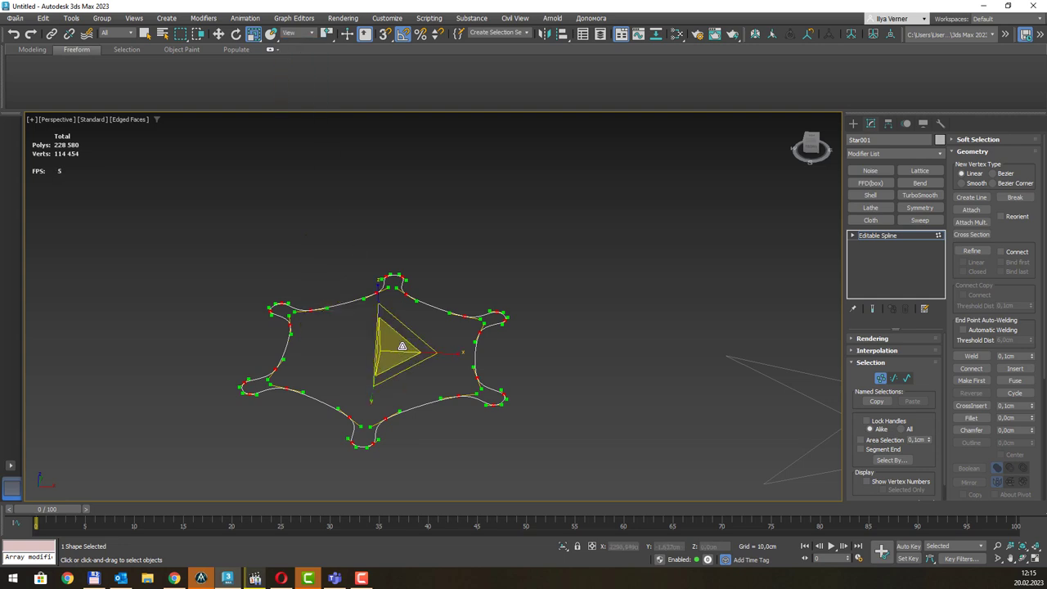
mouse_move(397, 346)
mouse_down()
mouse_move(405, 340)
mouse_move(402, 349)
mouse_up()
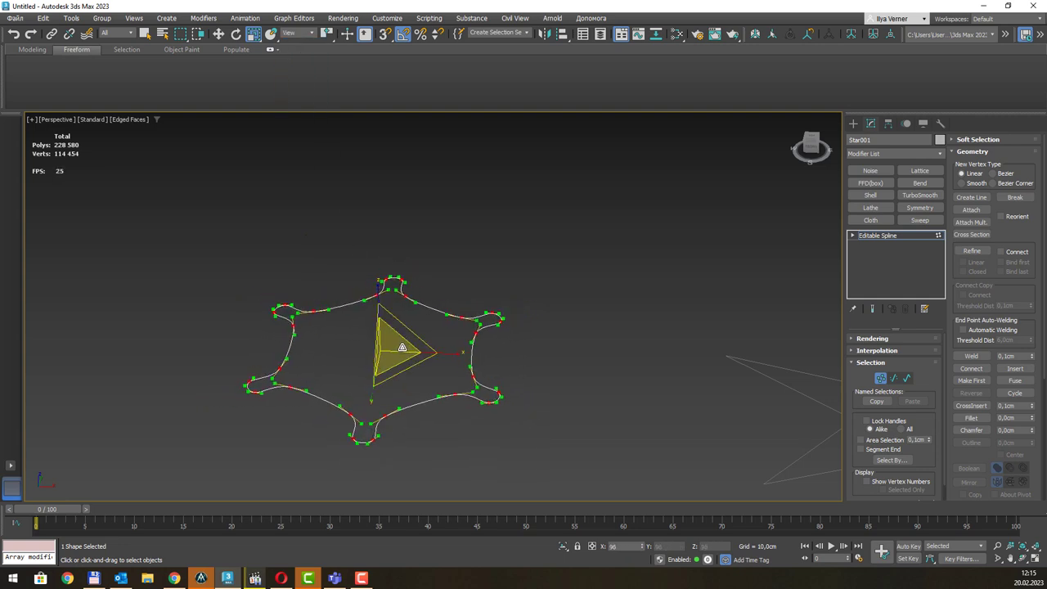
click(334, 330)
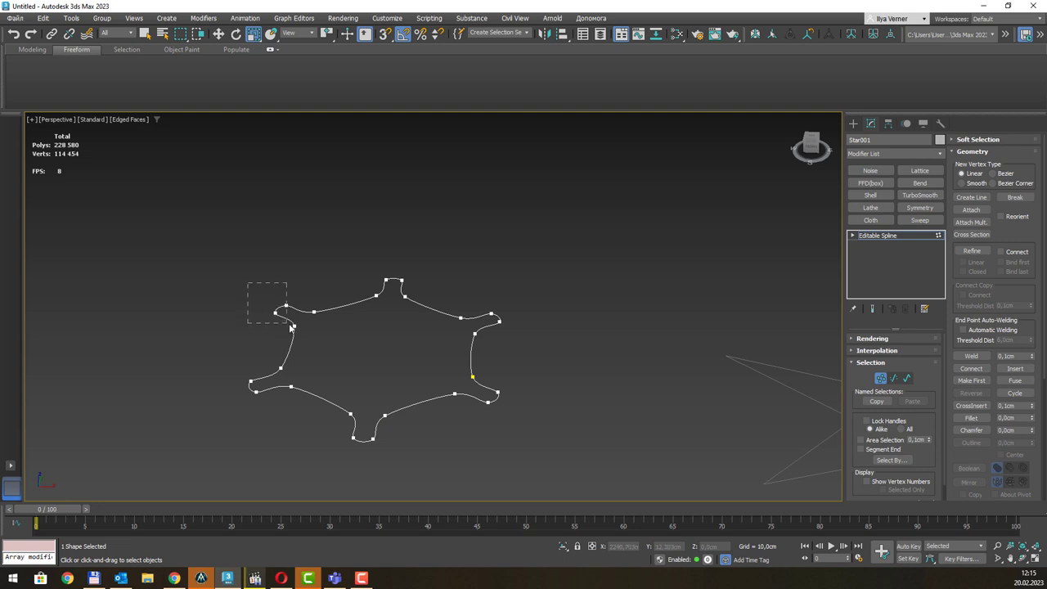
Select the tip vertices of all six arms and scale them outward to lengthen the arms.
drag(256, 285, 291, 326)
ctrl+drag(381, 257, 433, 296)
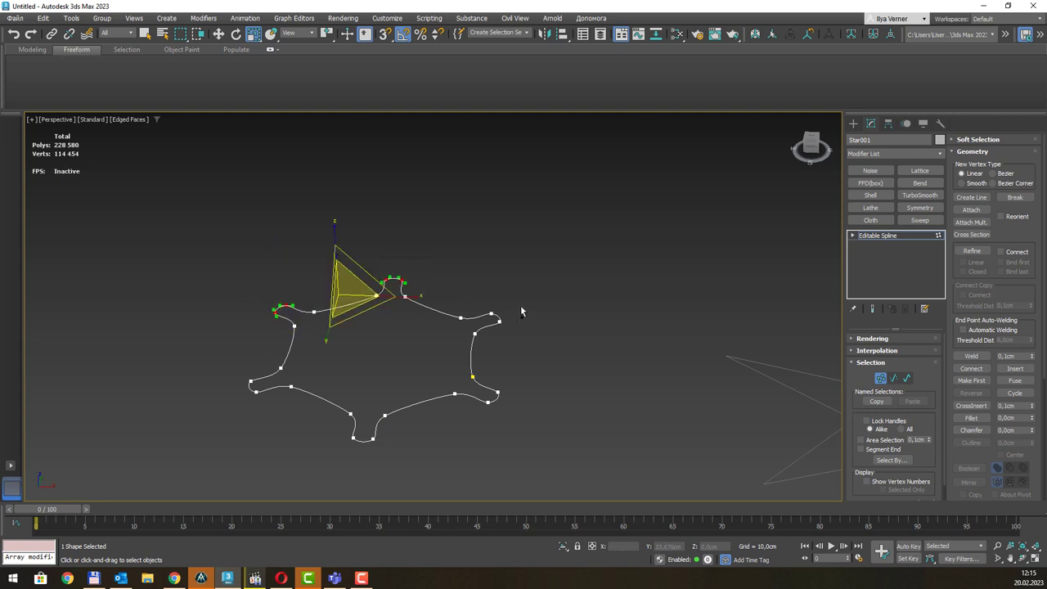
ctrl+drag(534, 299, 495, 337)
ctrl+drag(509, 386, 482, 429)
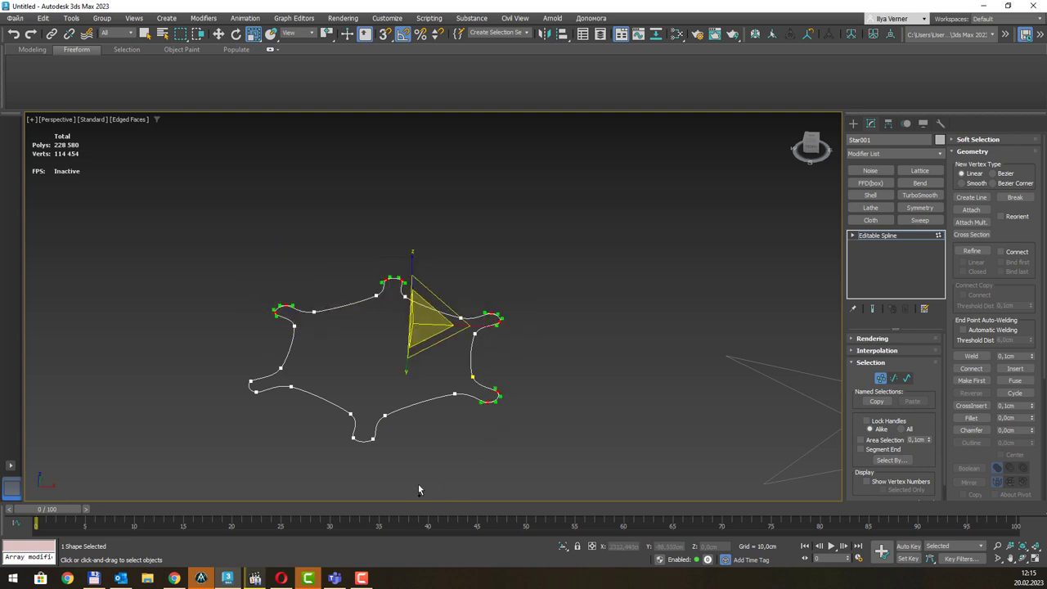
ctrl+drag(398, 478, 324, 435)
ctrl+drag(243, 432, 264, 369)
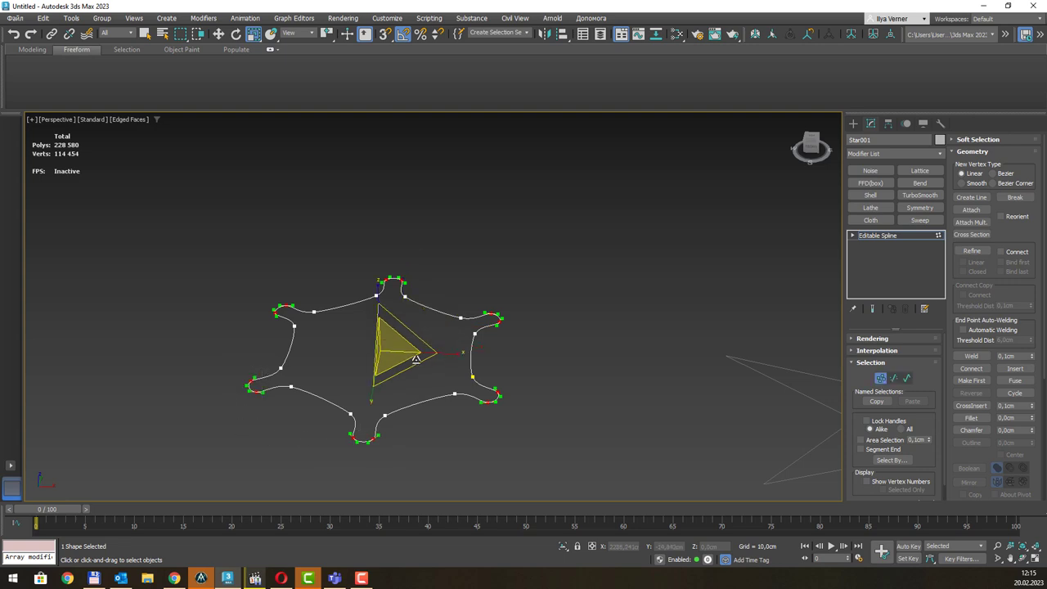
drag(403, 347, 408, 335)
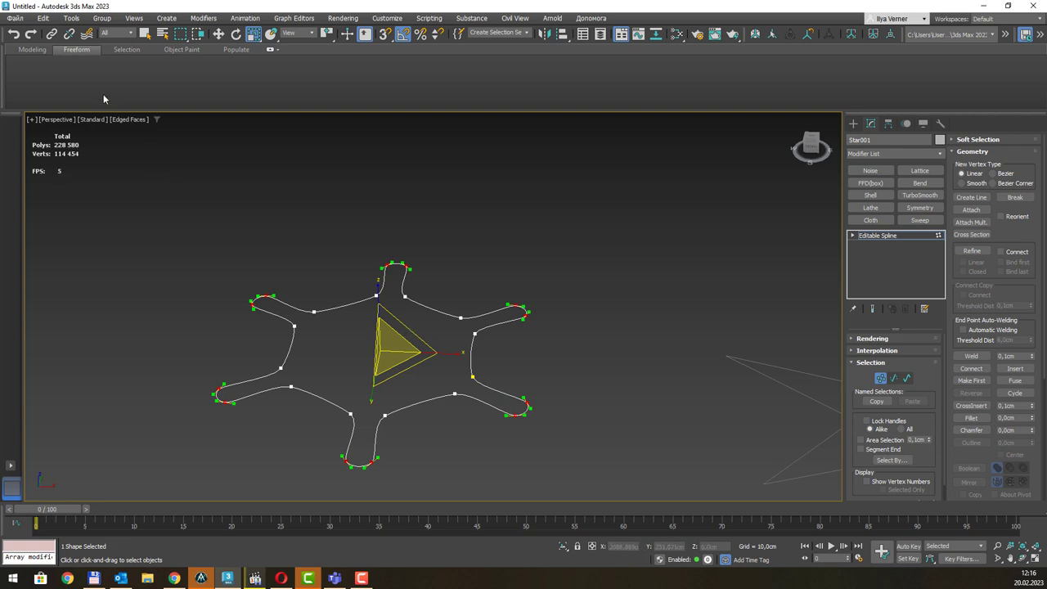
Invert the selection and scale the inner vertices in toward the centre.
click(42, 18)
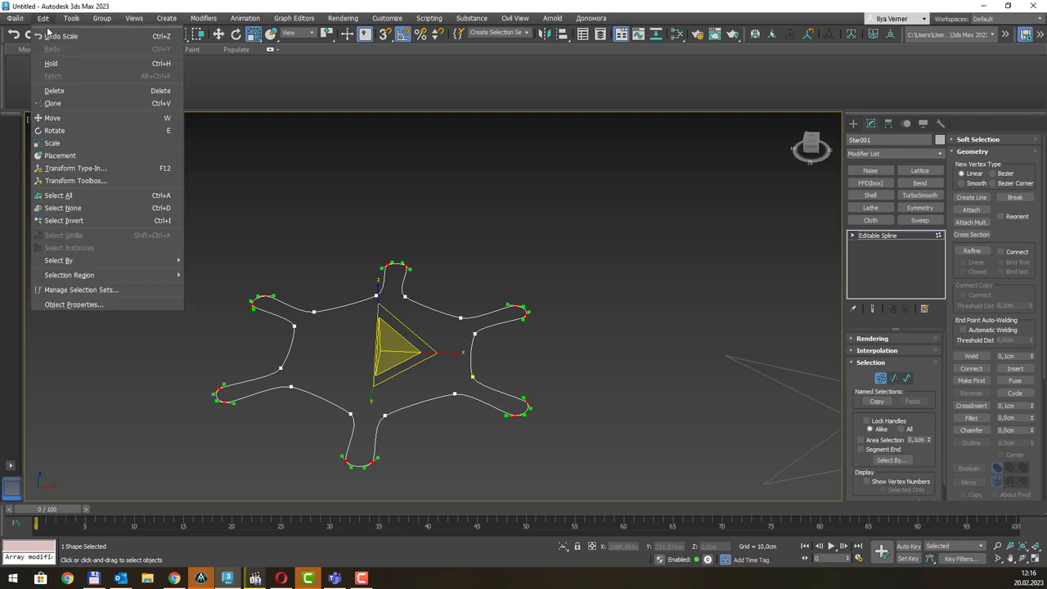
click(80, 221)
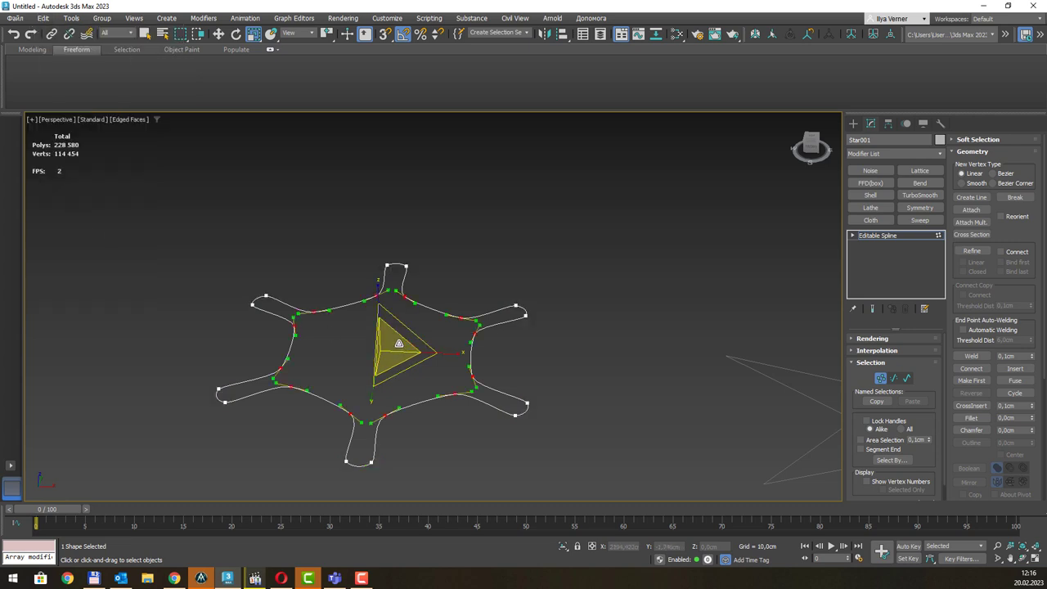
drag(398, 345, 396, 355)
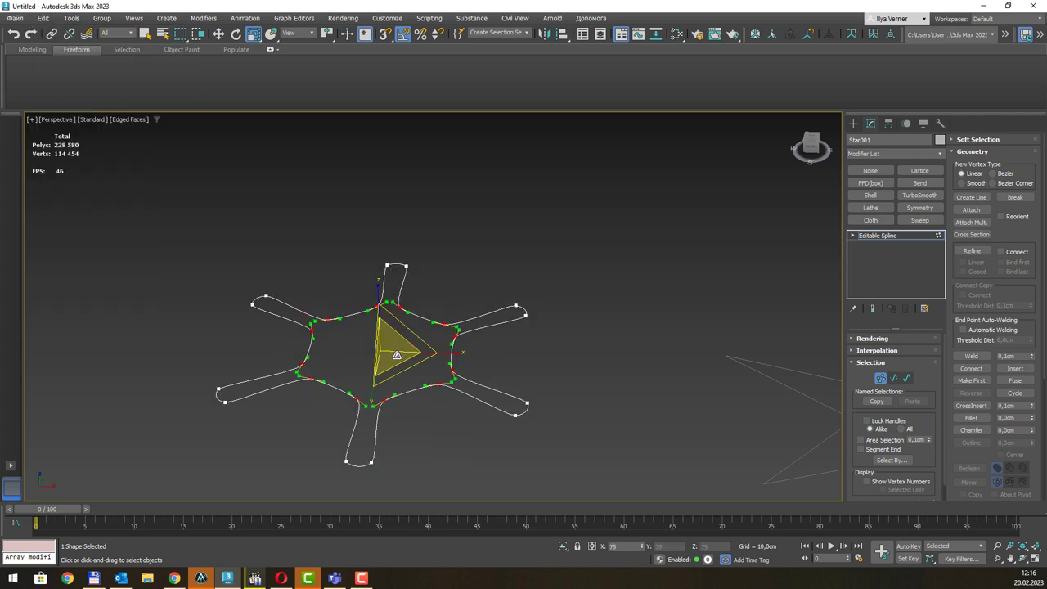
click(475, 201)
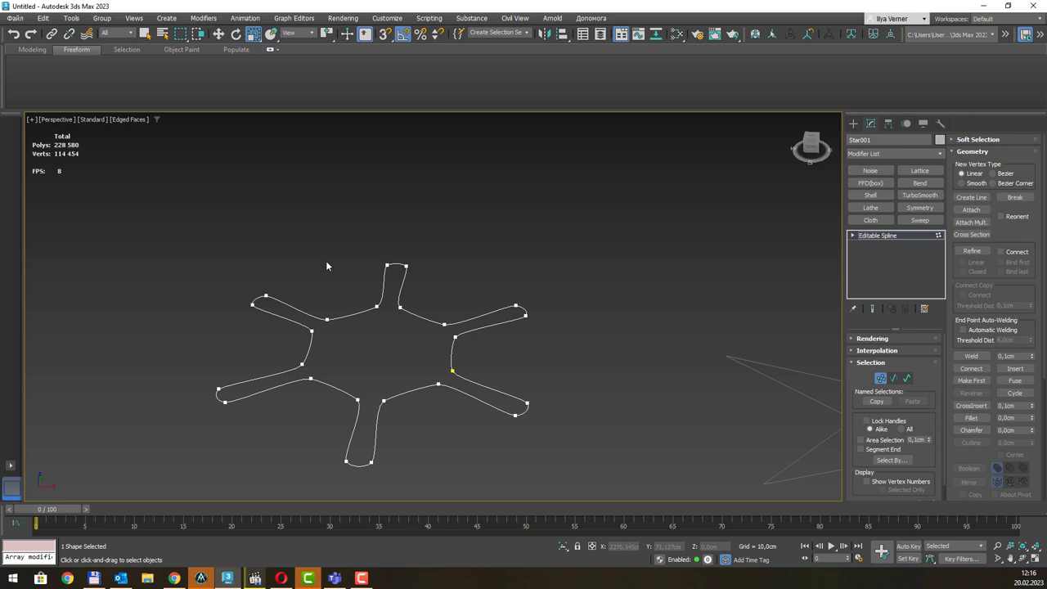
drag(178, 245, 584, 483)
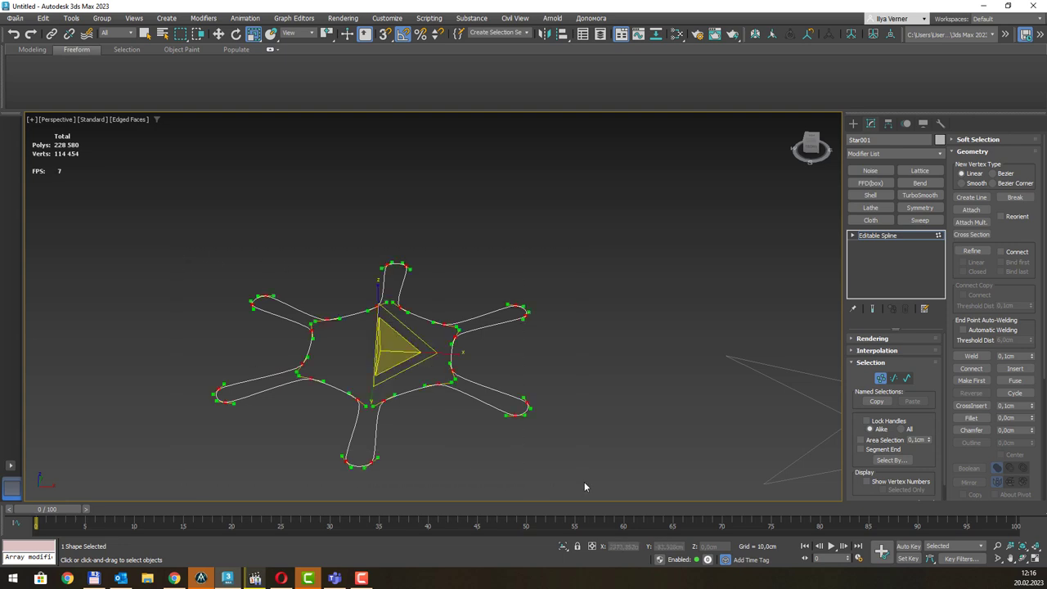
Reset tangents on the spline's vertices, deselect them and return to the Editable Spline level.
right_click(431, 382)
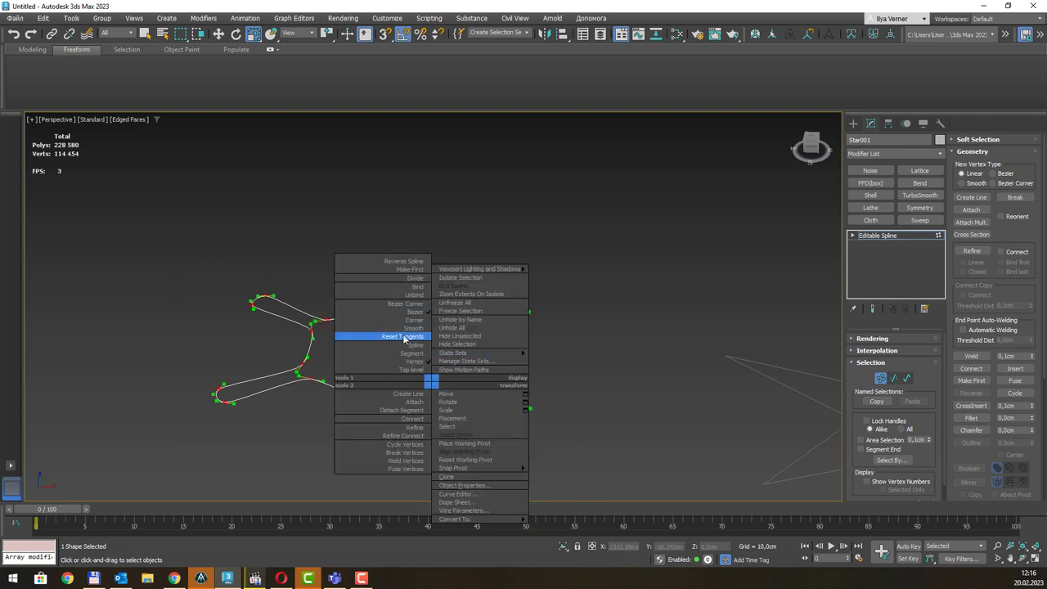
click(602, 285)
click(511, 243)
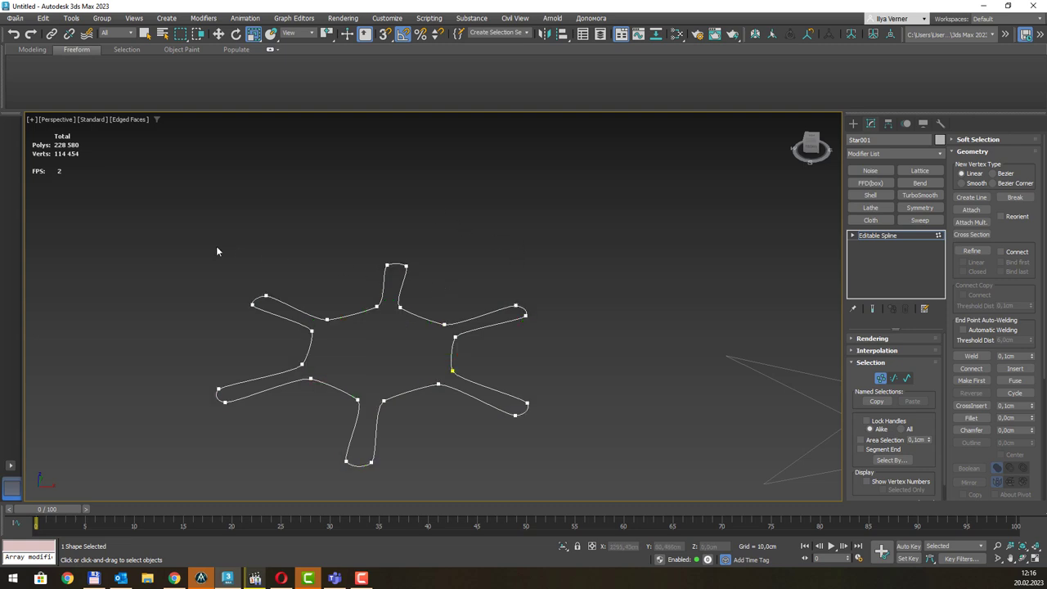
drag(185, 250, 584, 483)
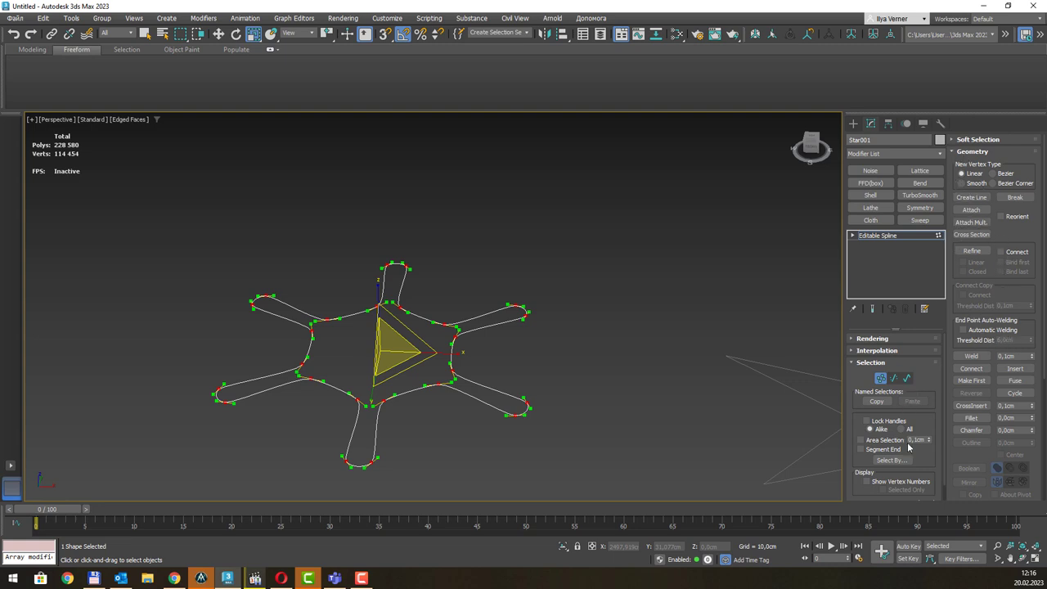
scroll(908, 446, down, 1)
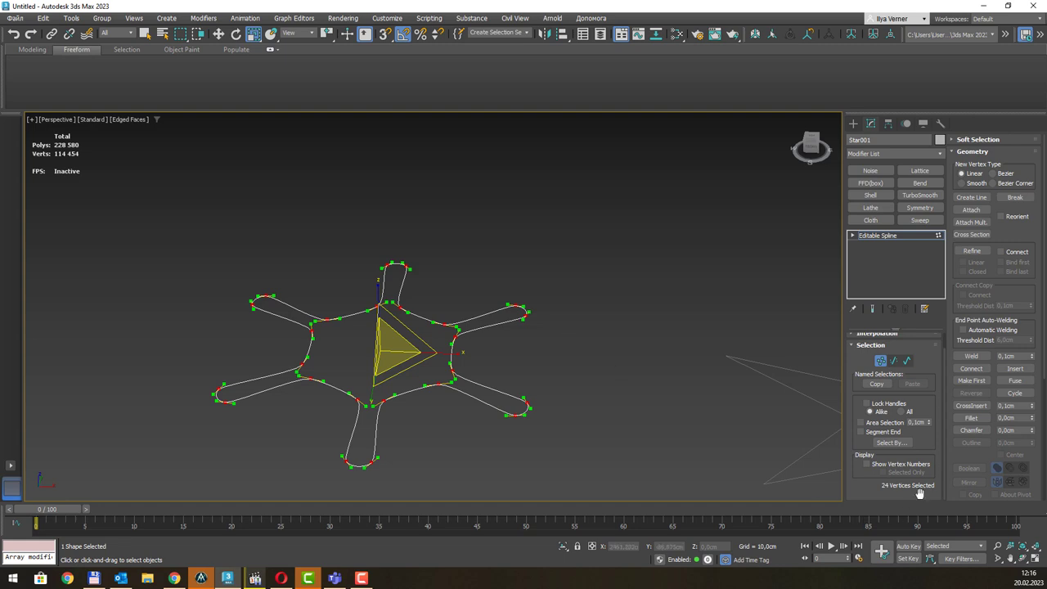
click(615, 333)
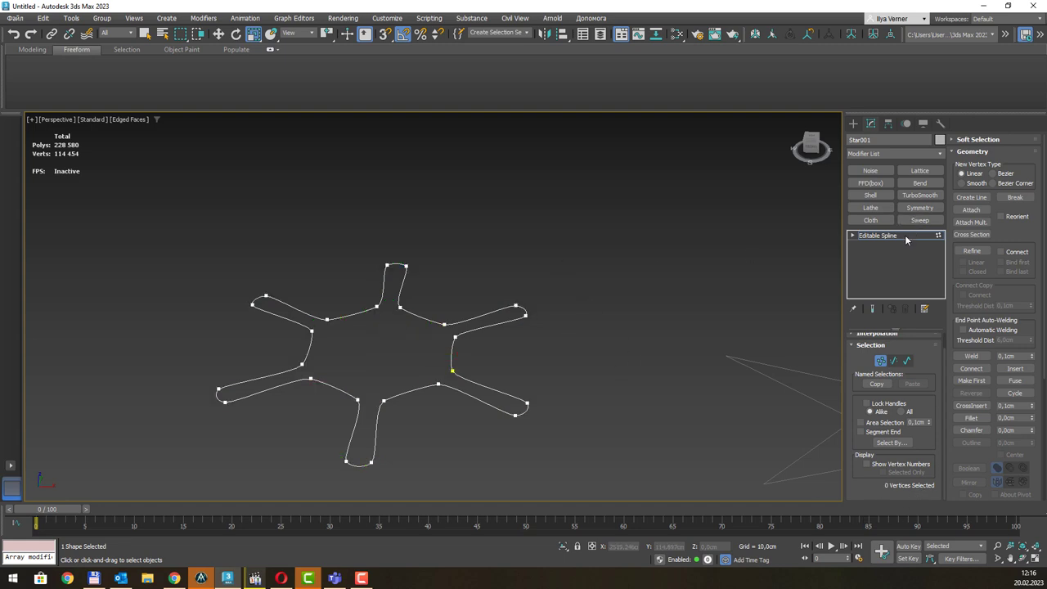
click(903, 237)
scroll(580, 275, down, 3)
middle_drag(629, 269, 482, 280)
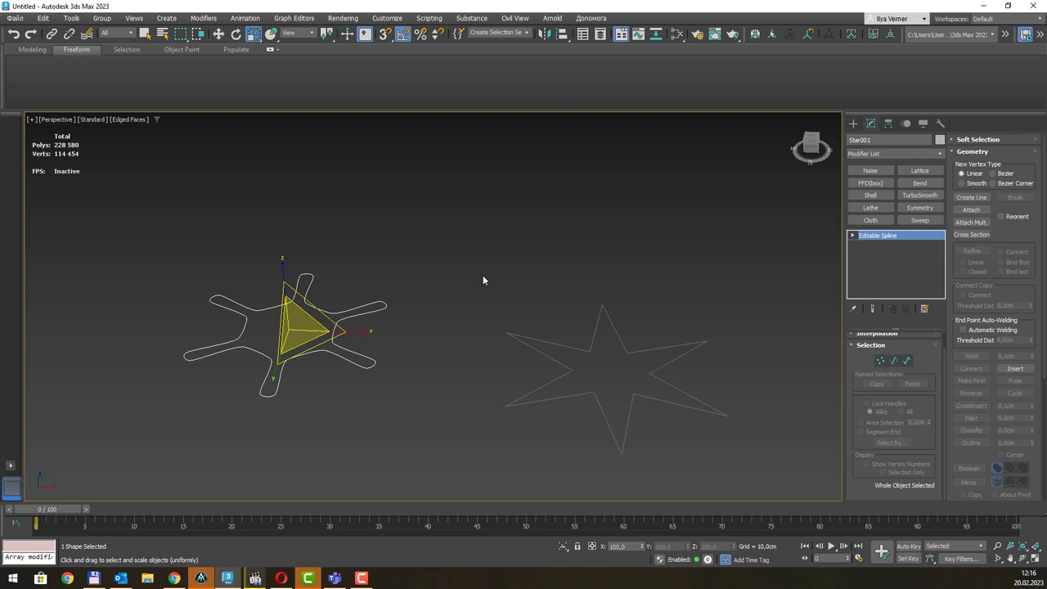
Select the right-hand plain star, Star002, and recentre the view on both stars.
click(559, 347)
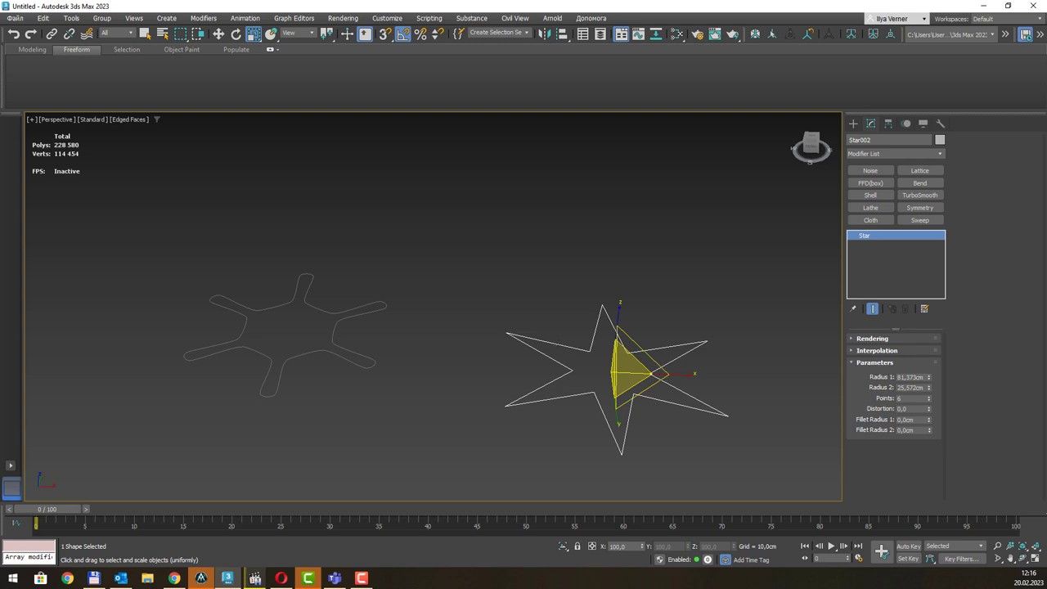
click(255, 579)
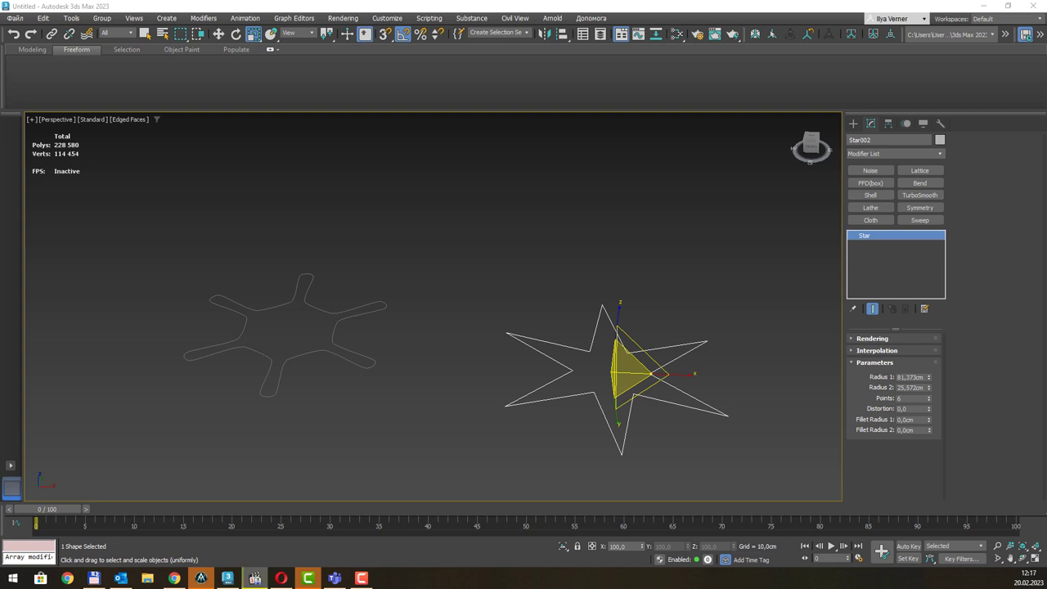
middle_drag(699, 287, 650, 305)
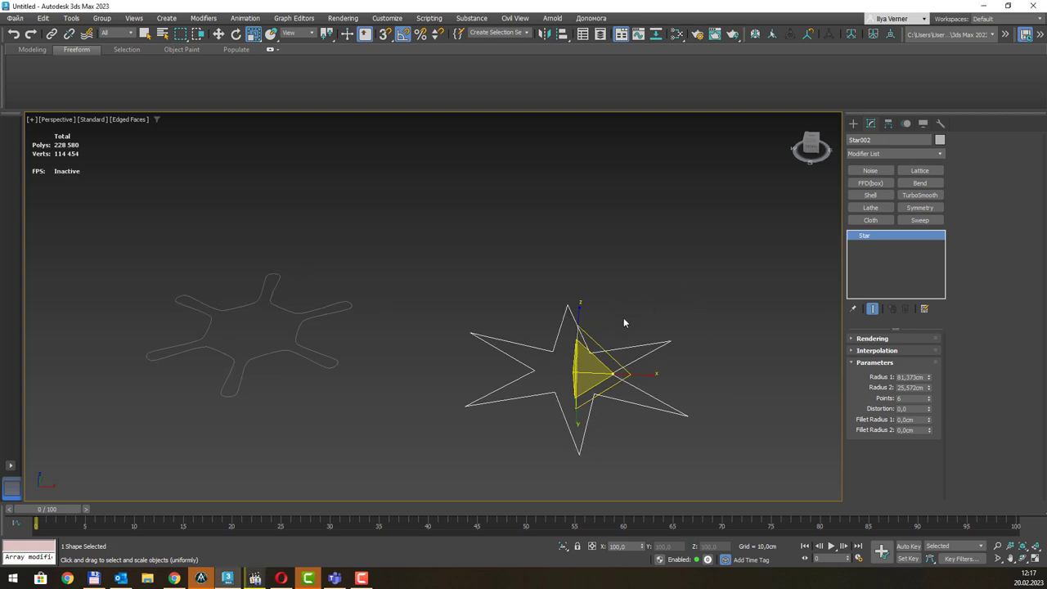
Convert Star002 to an Editable Spline, undoing the Editable Poly attempt, and enter Vertex mode.
right_click(599, 343)
mouse_move(645, 481)
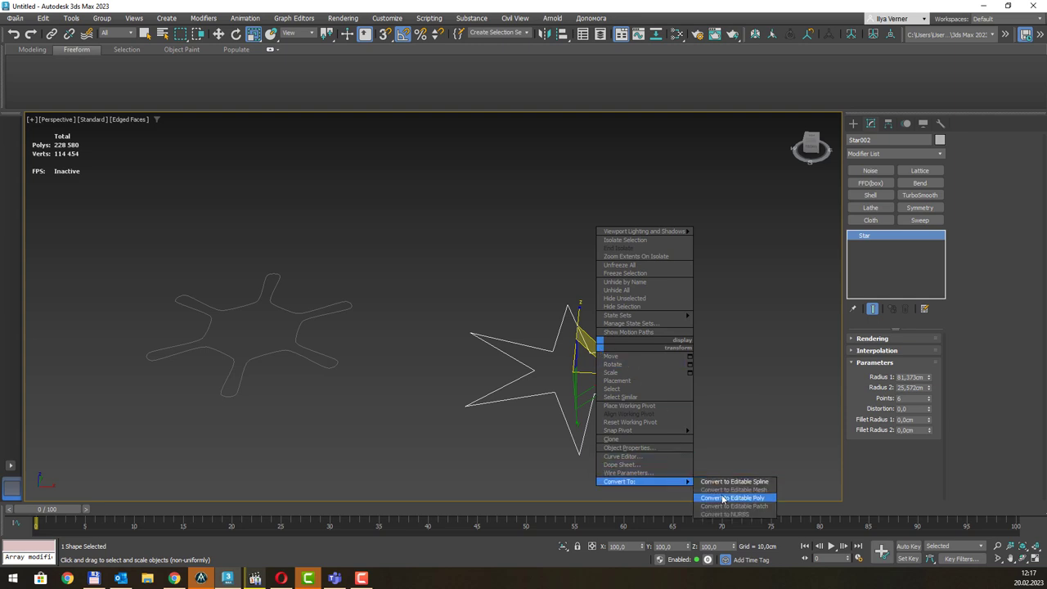
click(722, 497)
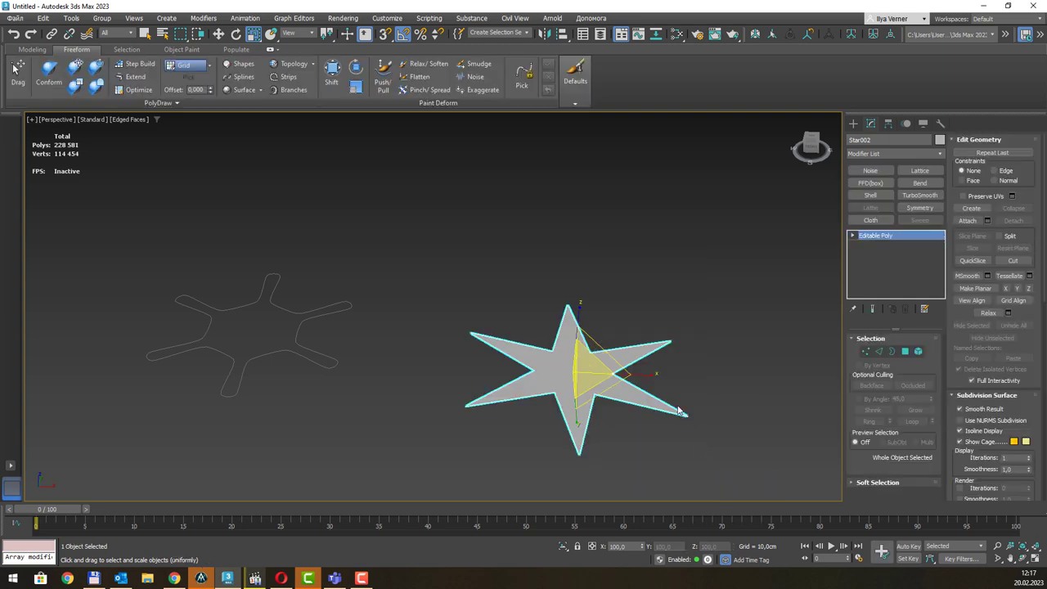
key(ctrl+z)
right_click(599, 353)
mouse_move(622, 482)
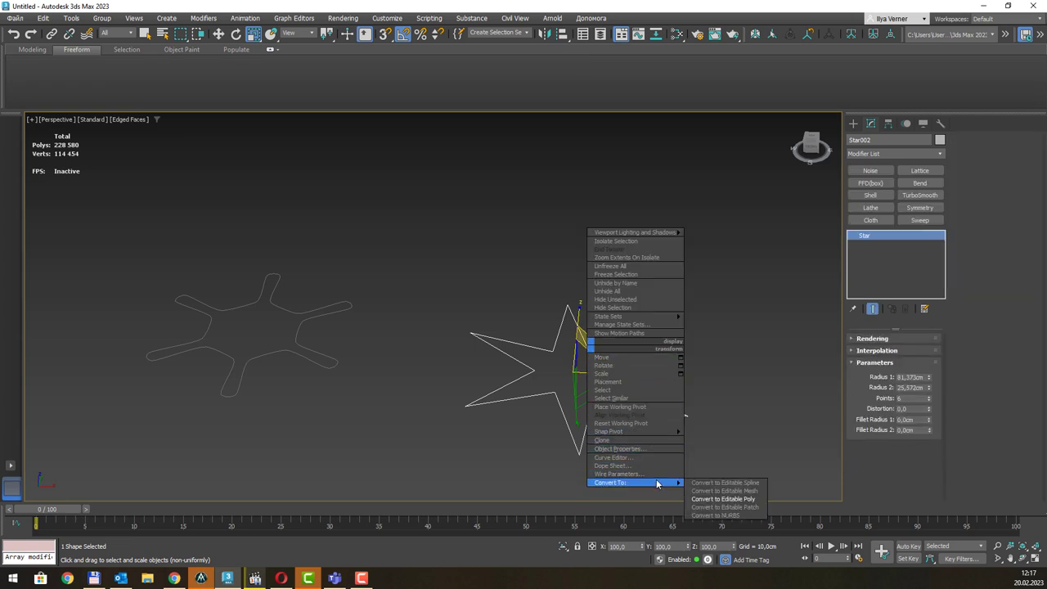
click(710, 488)
middle_drag(650, 306, 631, 306)
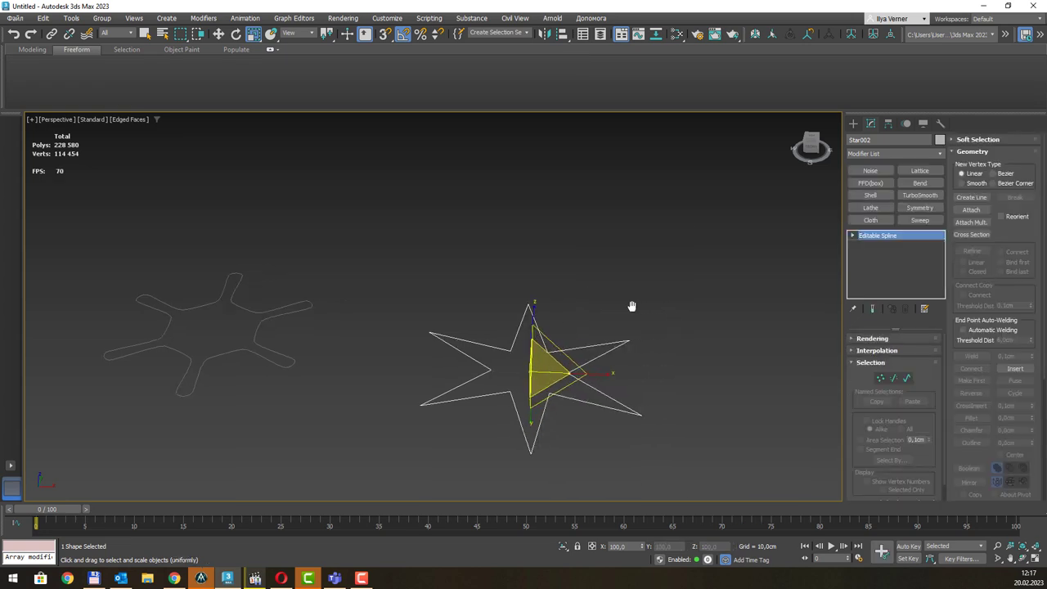
key(1)
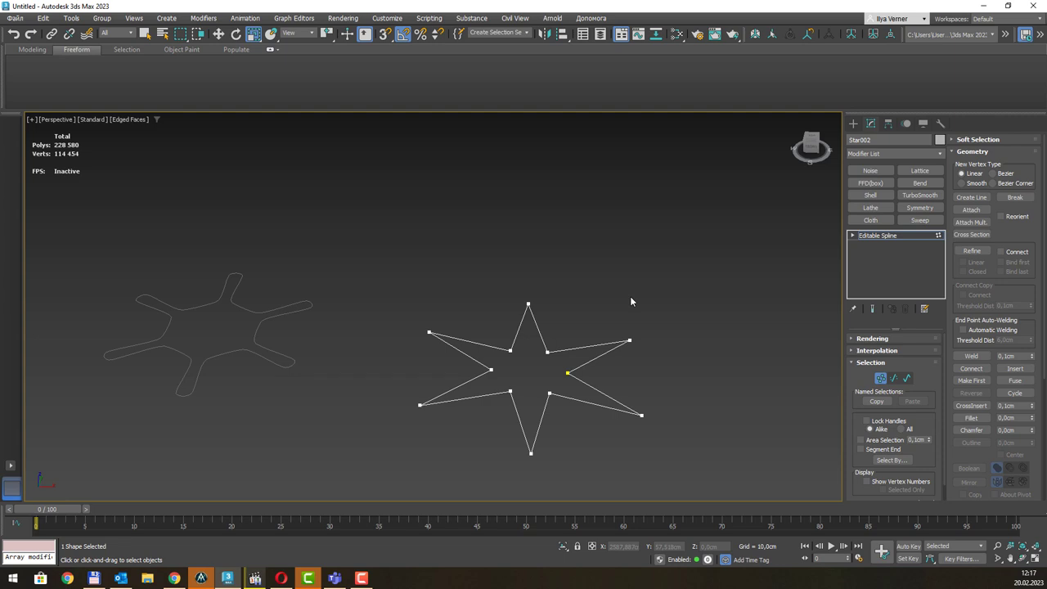
Select all 12 star segments and Divide them, adding a midpoint vertex to each.
scroll(906, 418, down, 1)
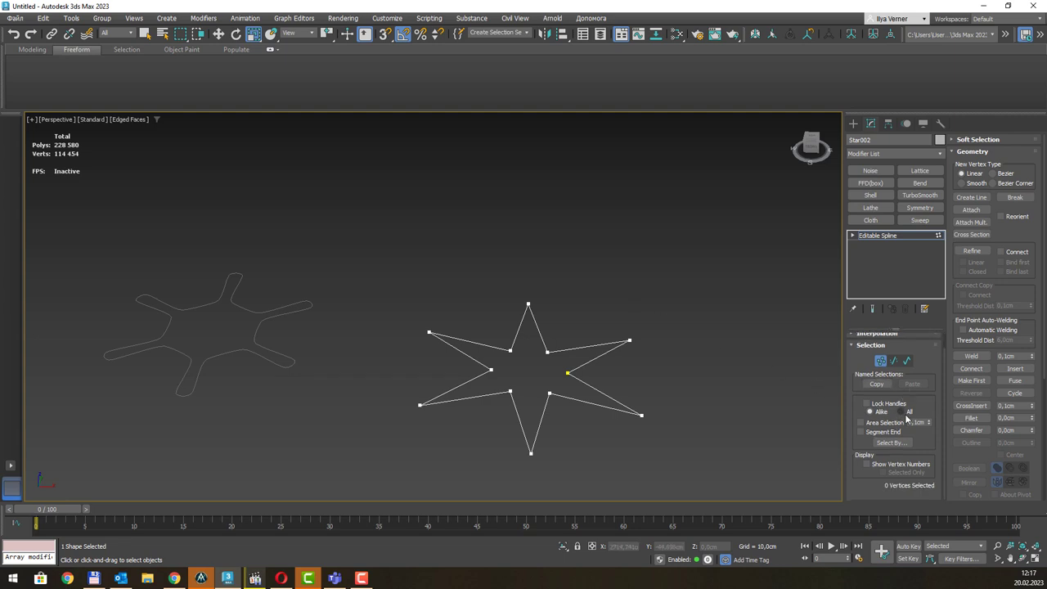
key(ctrl+a)
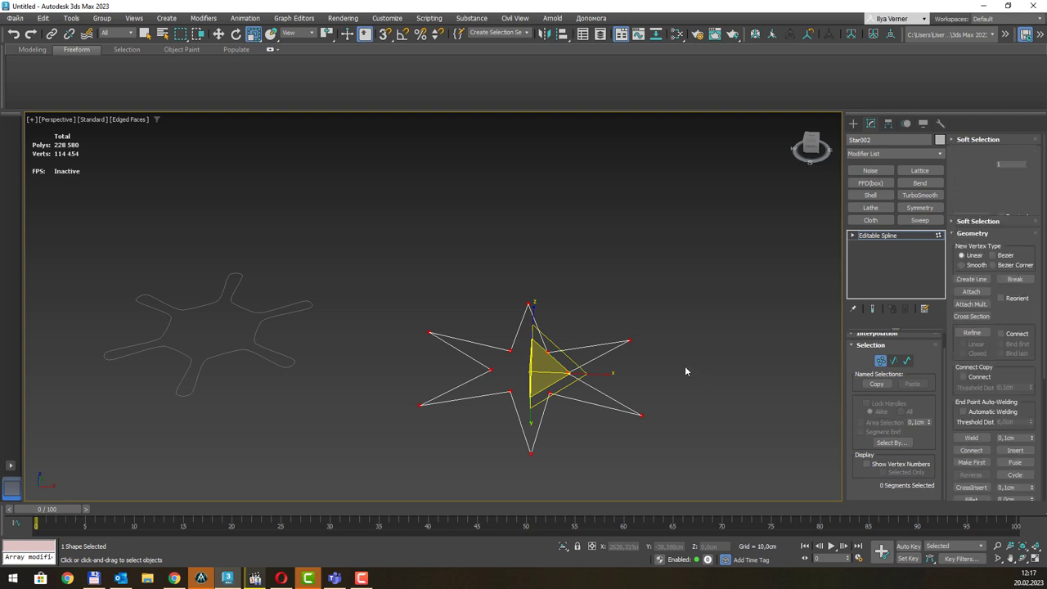
key(2)
key(ctrl+a)
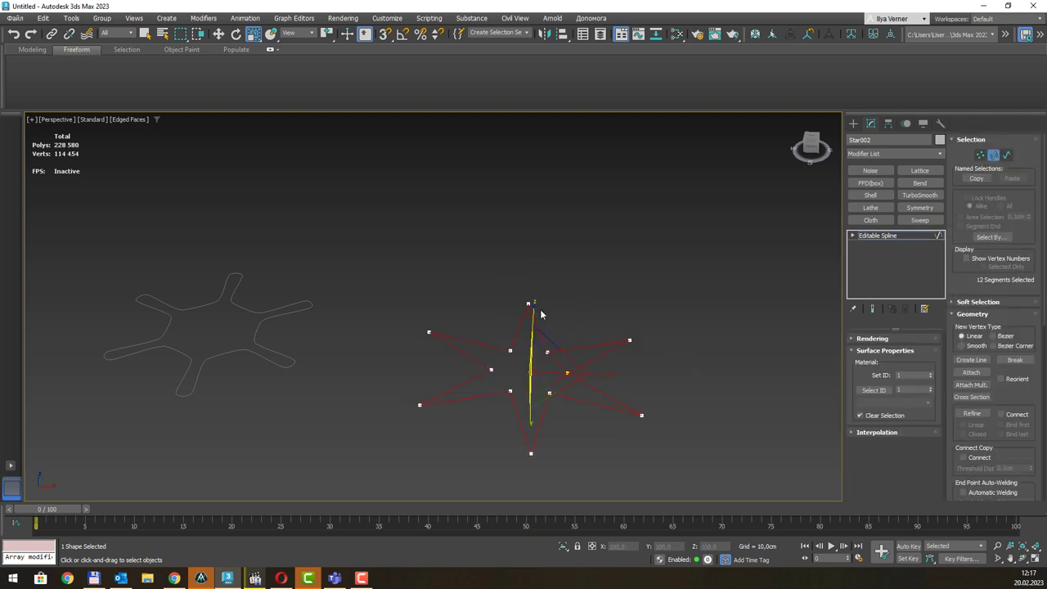
scroll(985, 418, down, 3)
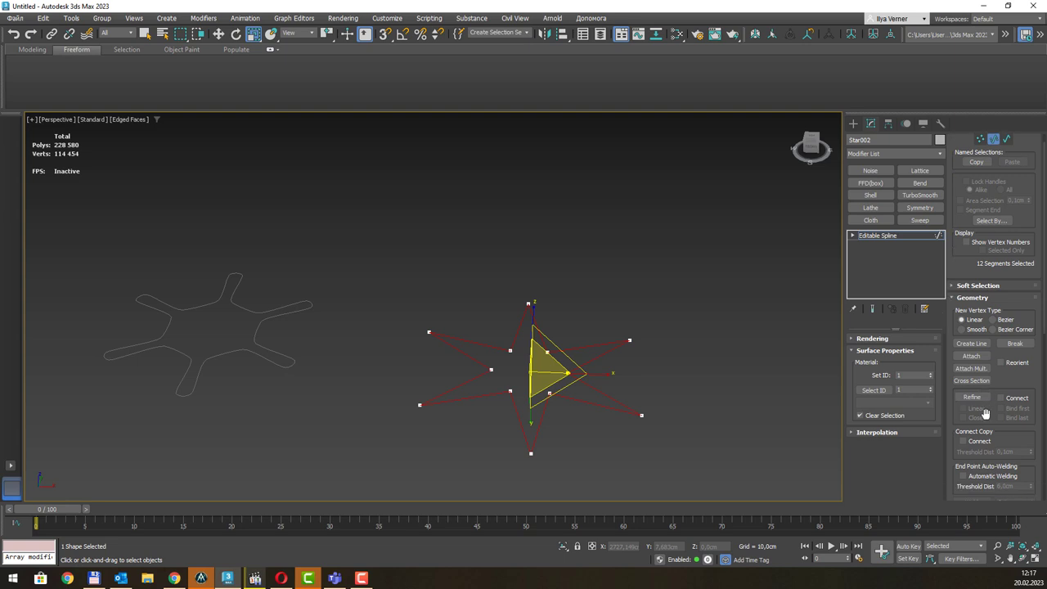
scroll(985, 418, down, 4)
scroll(984, 418, down, 3)
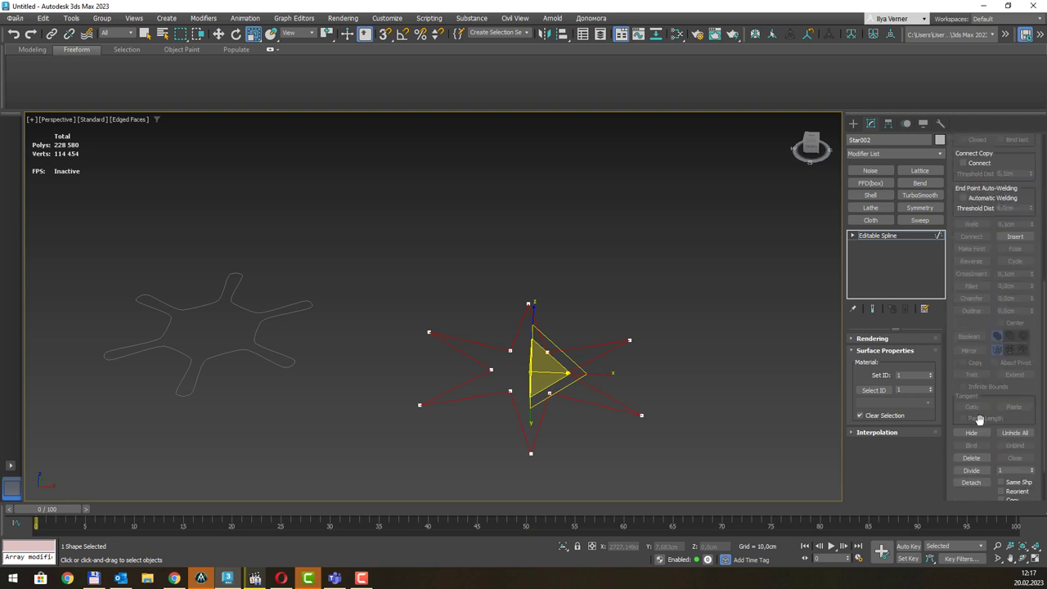
click(974, 470)
Return to Vertex level and select all 24 star vertices.
scroll(983, 337, up, 3)
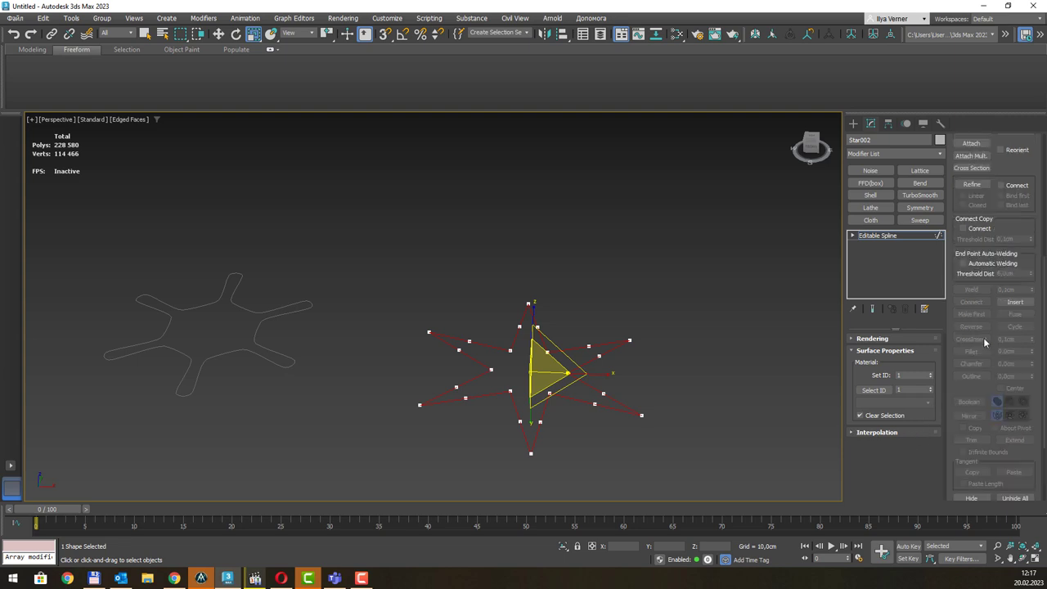
scroll(983, 337, up, 4)
scroll(984, 342, up, 3)
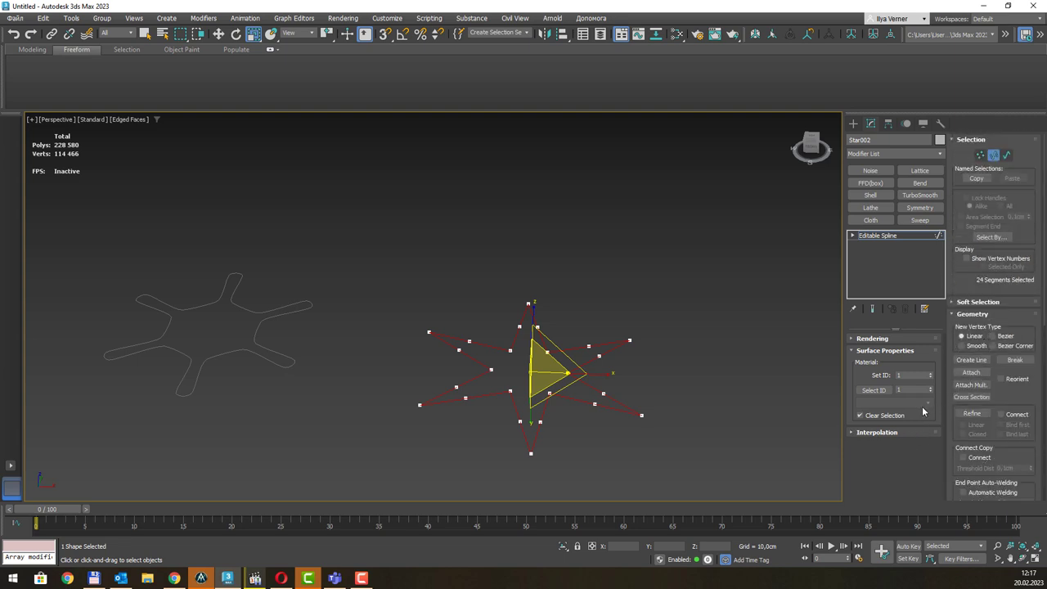
click(980, 155)
key(ctrl+a)
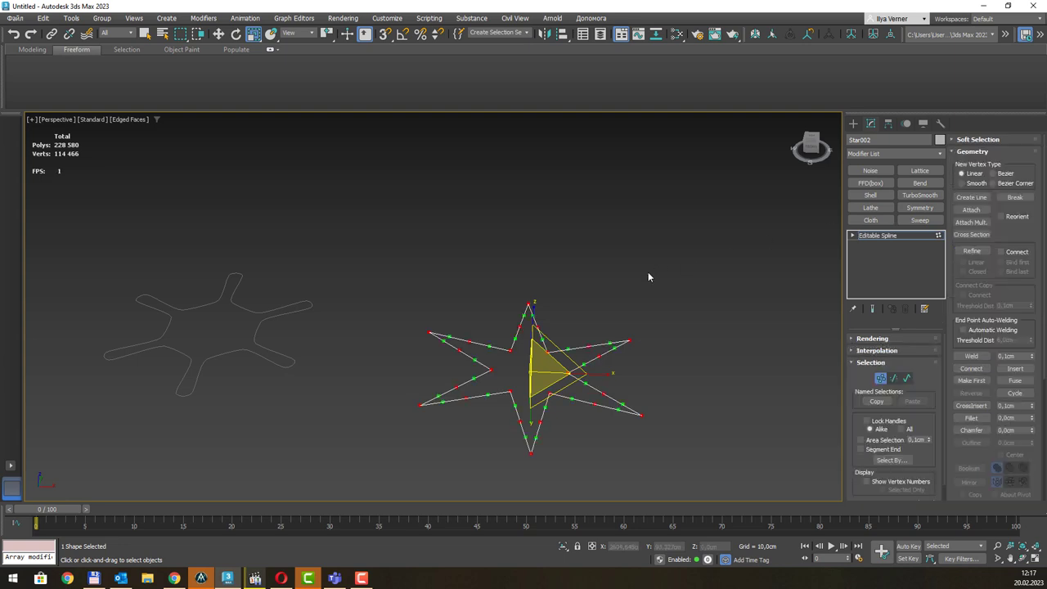
scroll(909, 456, down, 1)
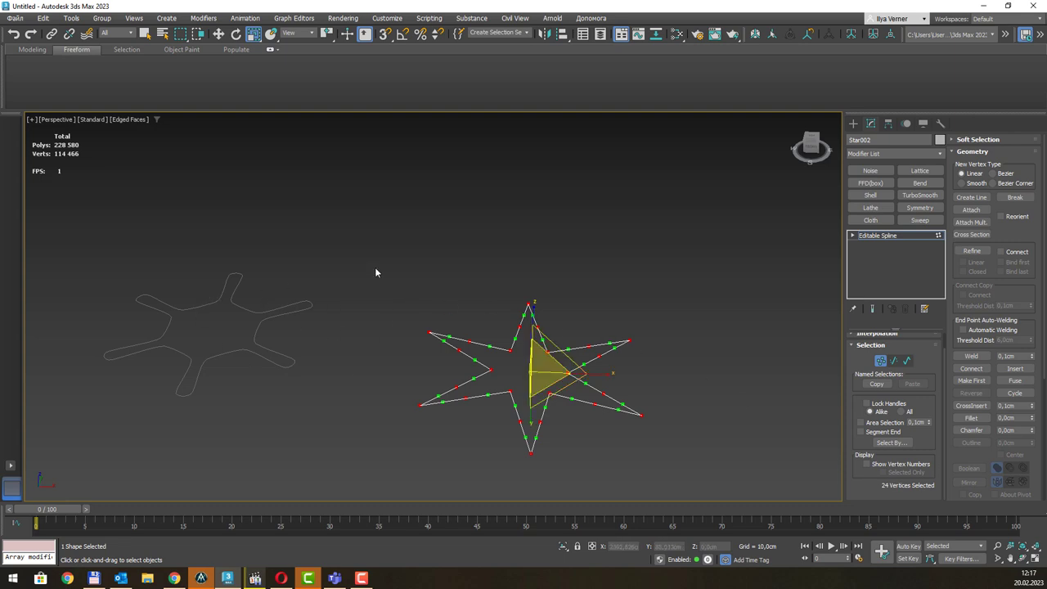
Reset the star's vertex tangents so corners curve, then scale the vertices up uniformly.
right_click(502, 352)
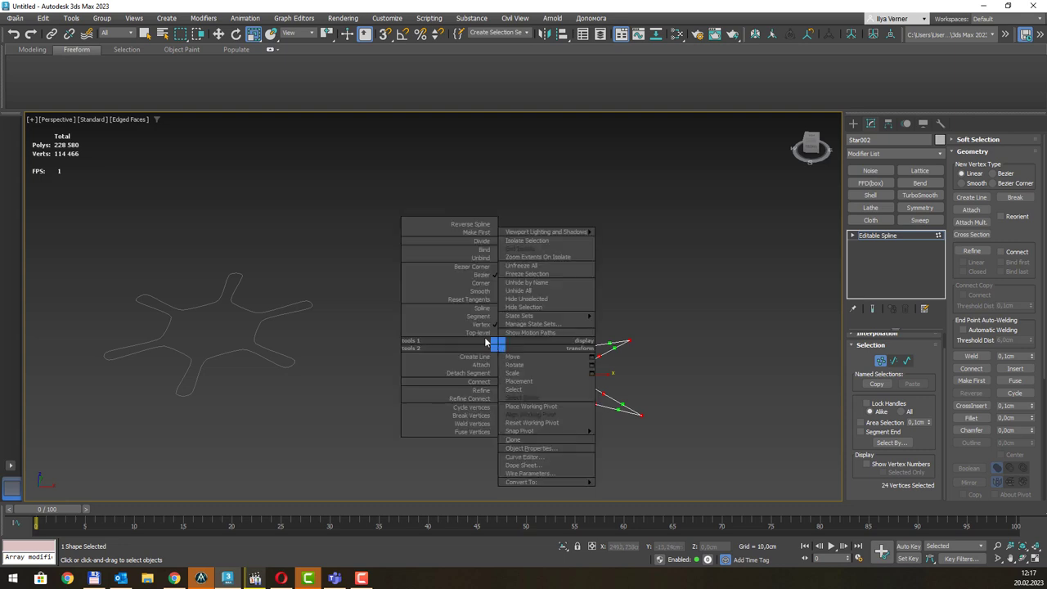
click(476, 301)
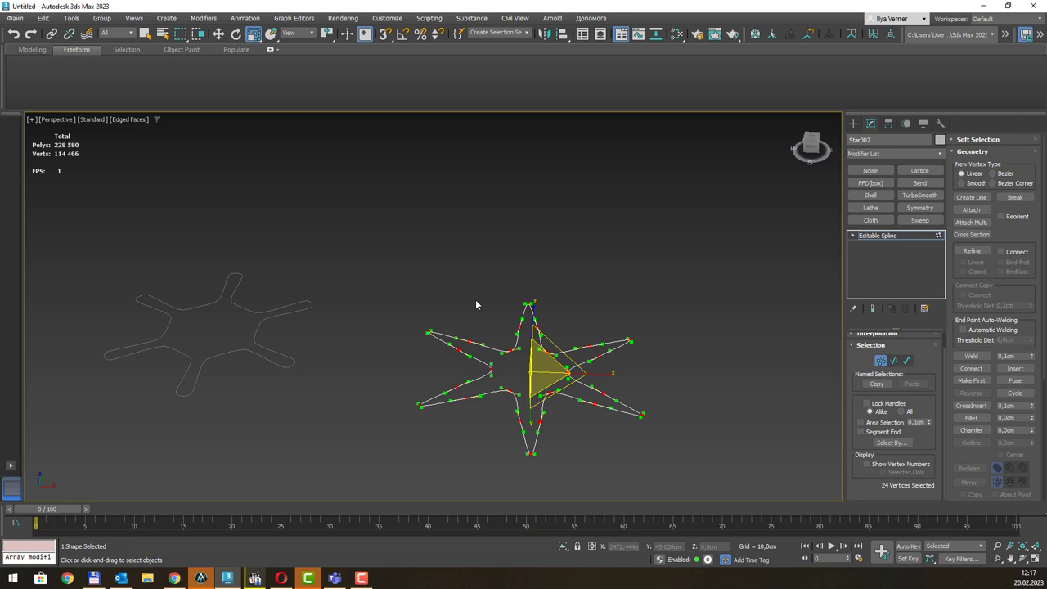
drag(547, 370, 548, 353)
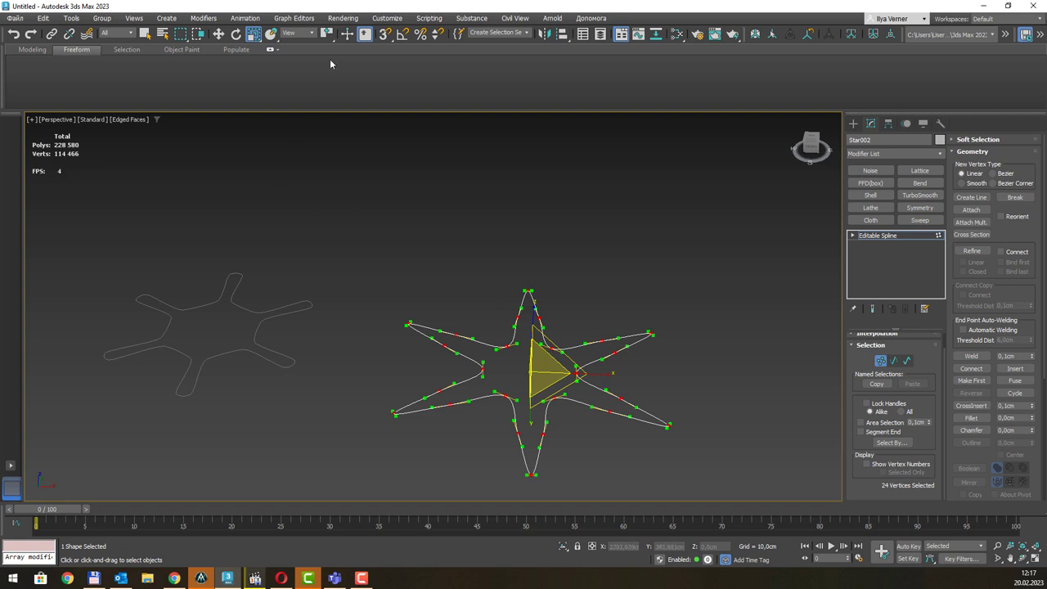
With Use Center and Local coordinates, scale the vertices locally into slender tapering spikes.
drag(326, 33, 331, 68)
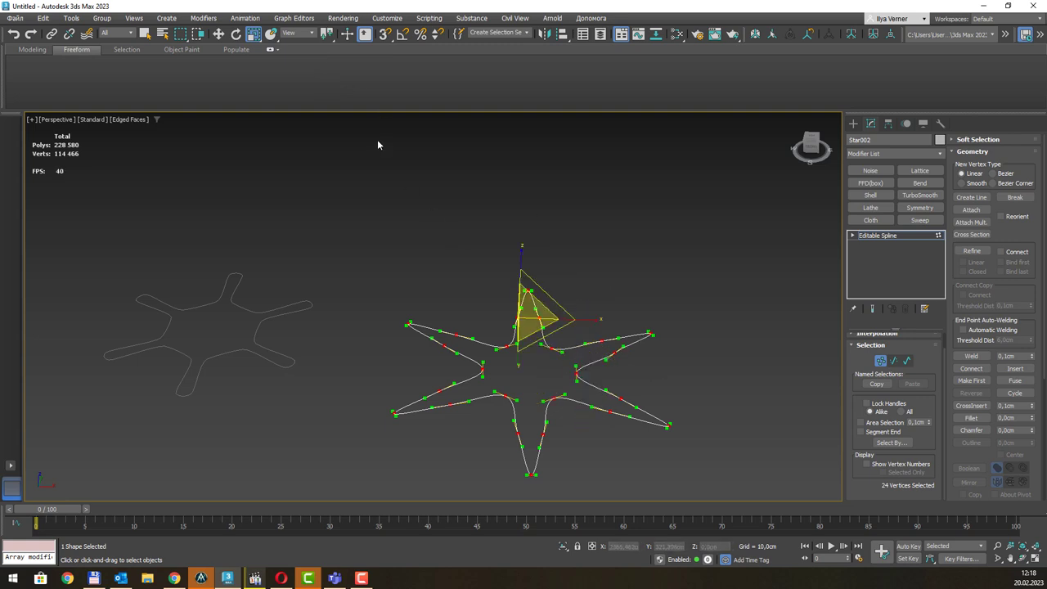
click(301, 34)
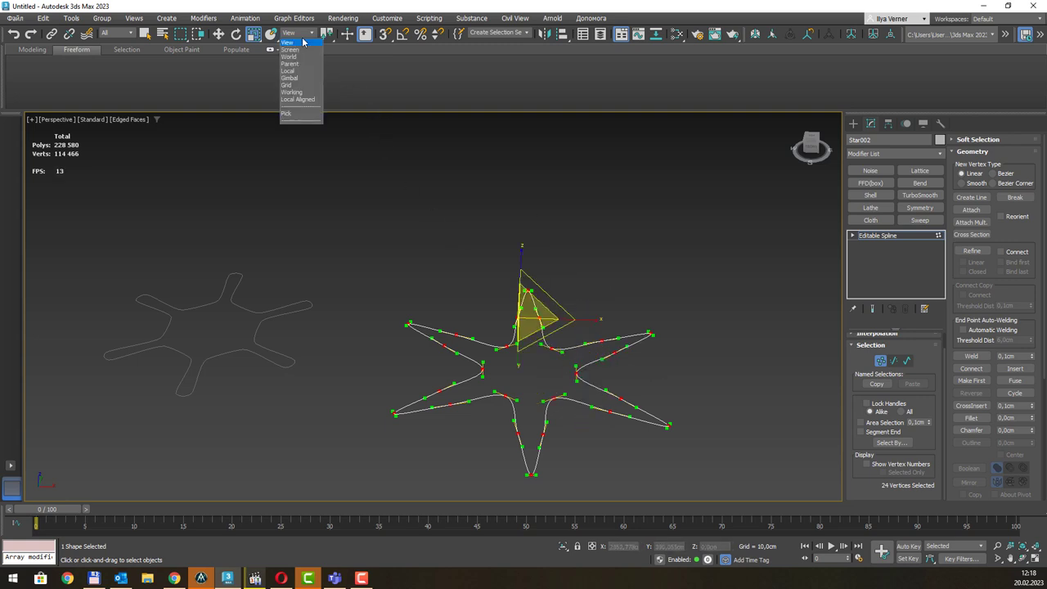
click(297, 71)
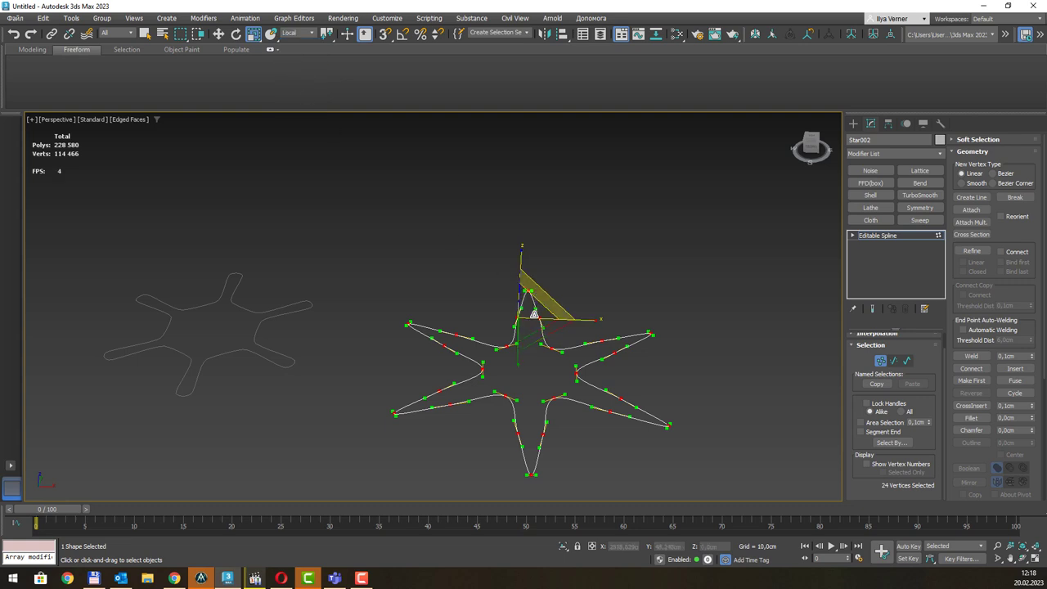
mouse_move(537, 347)
mouse_down()
mouse_move(563, 309)
mouse_move(568, 270)
mouse_up()
click(620, 292)
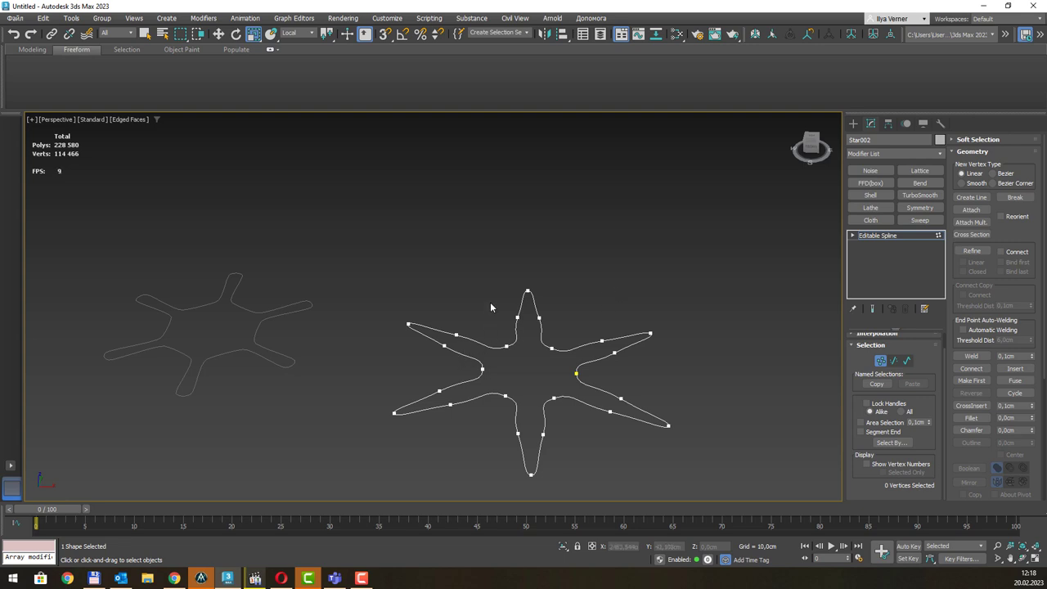
scroll(491, 303, down, 3)
middle_drag(576, 265, 475, 314)
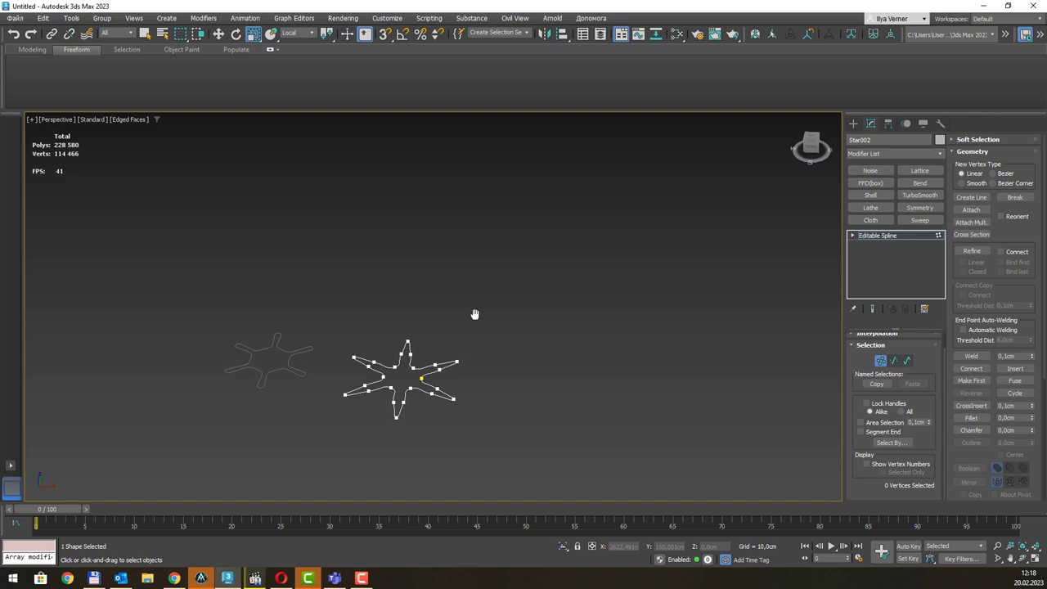
click(885, 237)
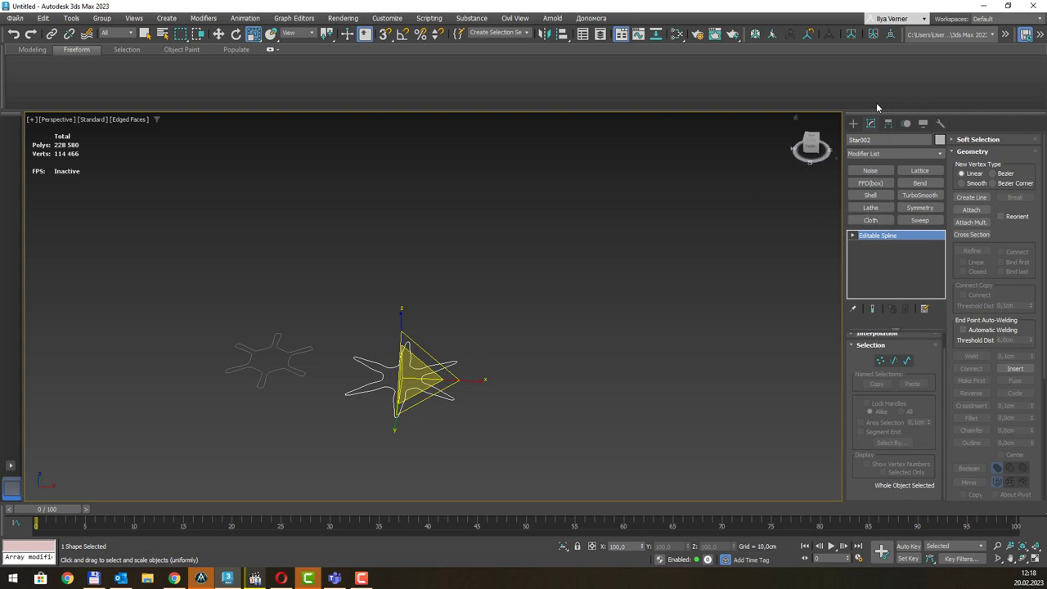
Draw a circular NGon beside the star with 24 sides.
click(853, 123)
click(870, 250)
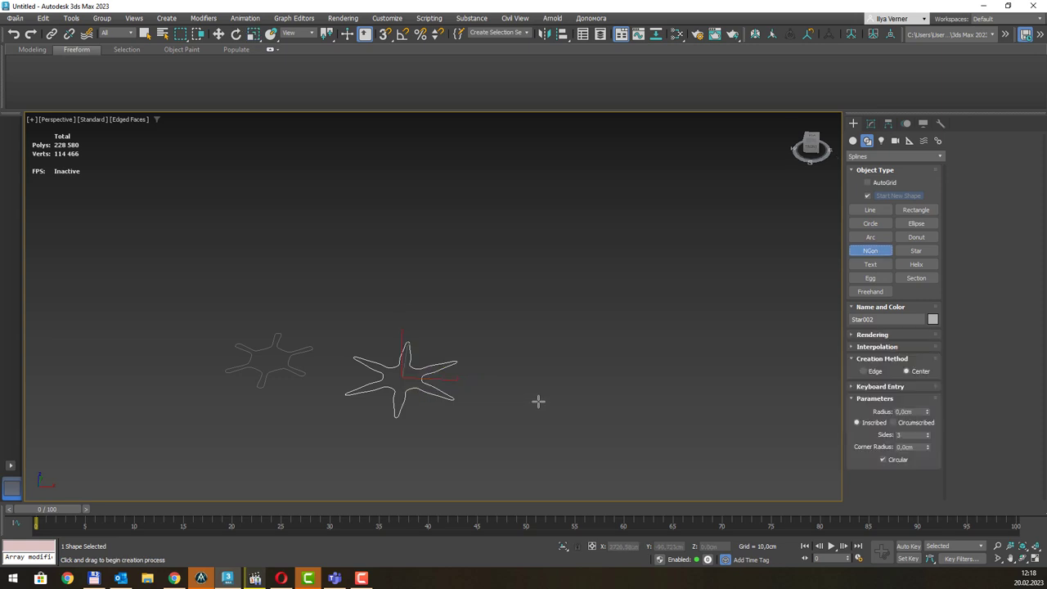
drag(570, 386, 586, 412)
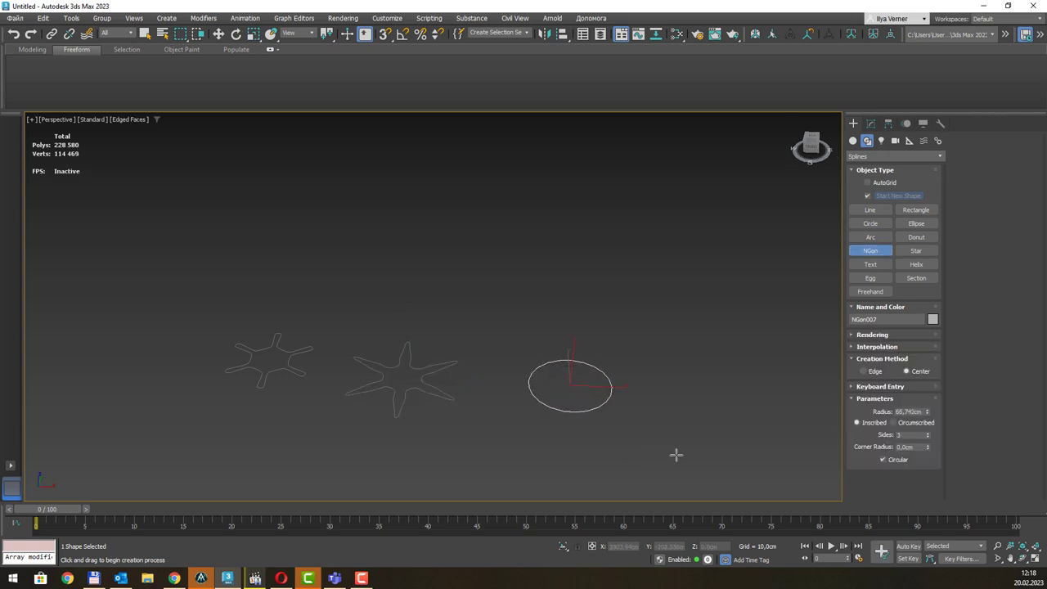
double_click(908, 434)
click(882, 460)
right_click(704, 293)
Check the star's 24 vertices, then select the new circle and clear the selection.
click(592, 311)
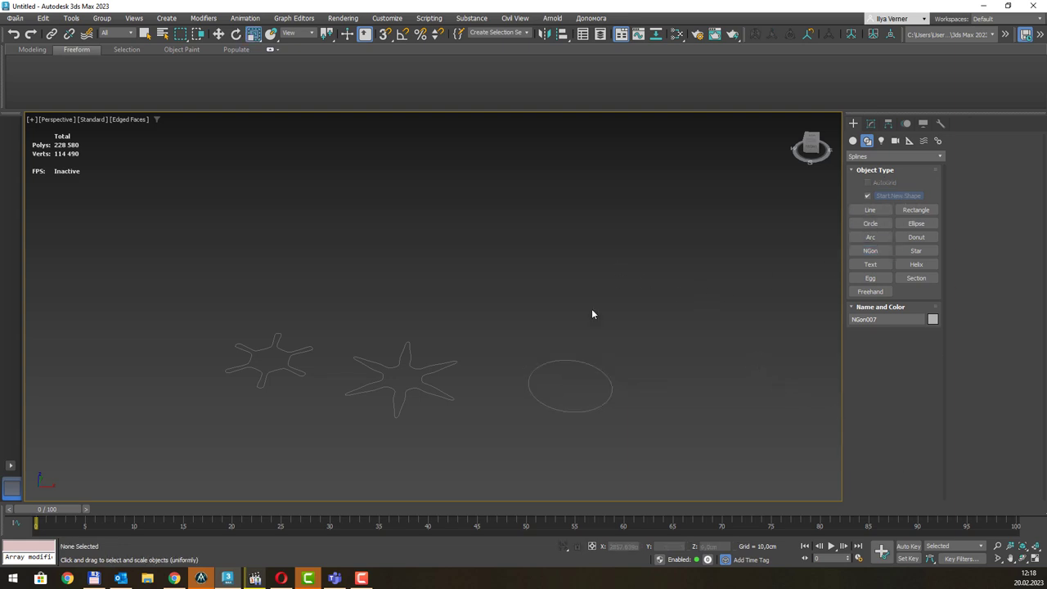
click(870, 122)
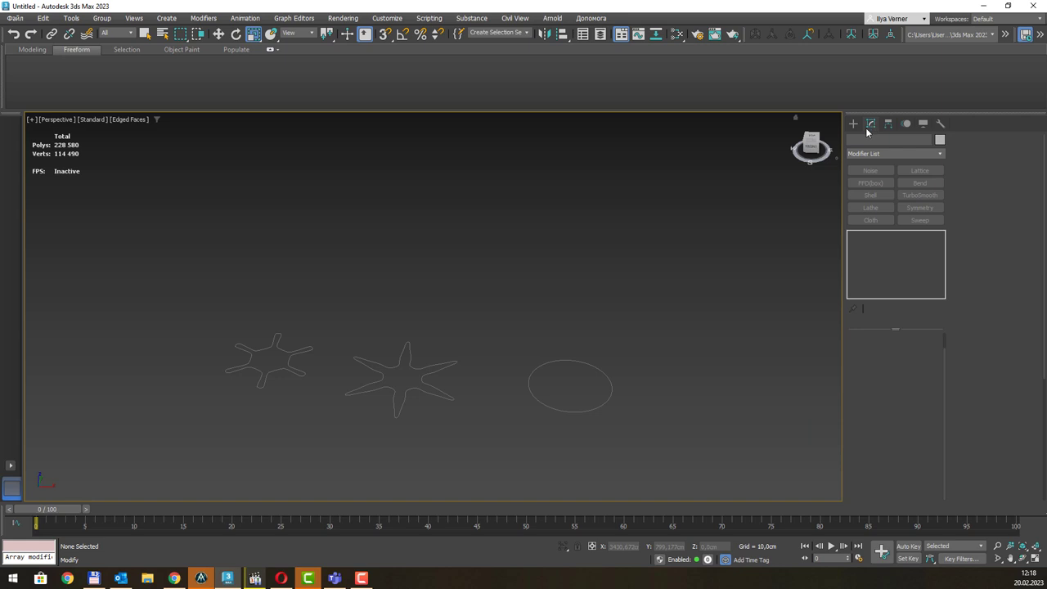
click(433, 373)
key(1)
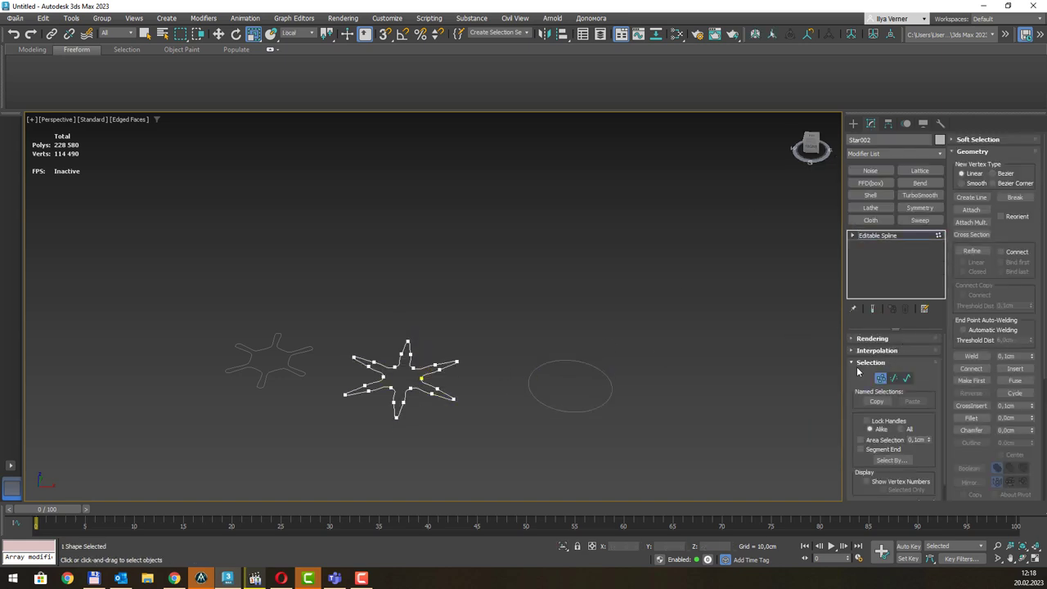
key(ctrl+a)
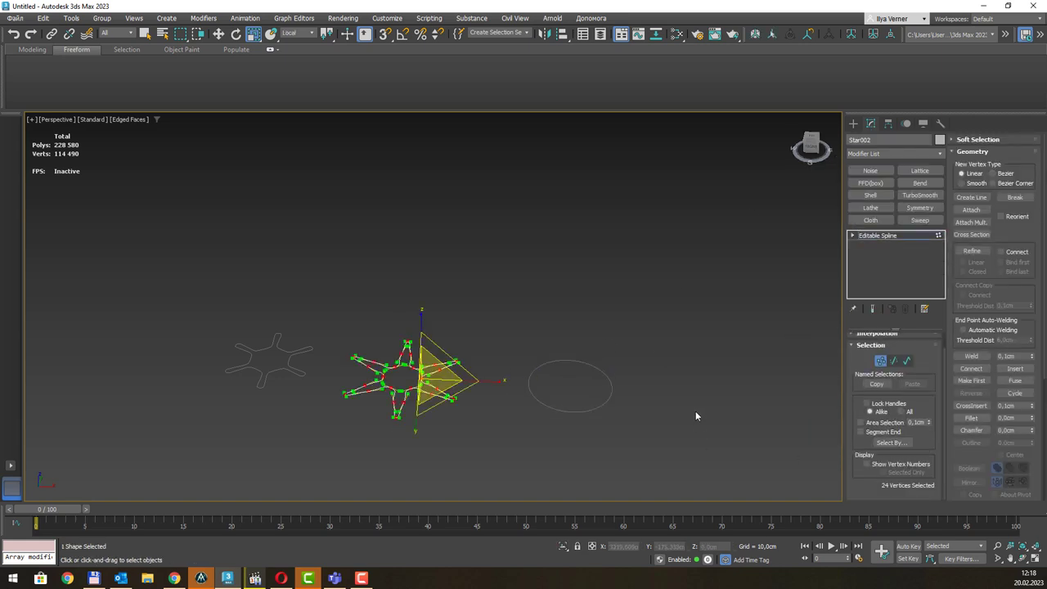
click(899, 235)
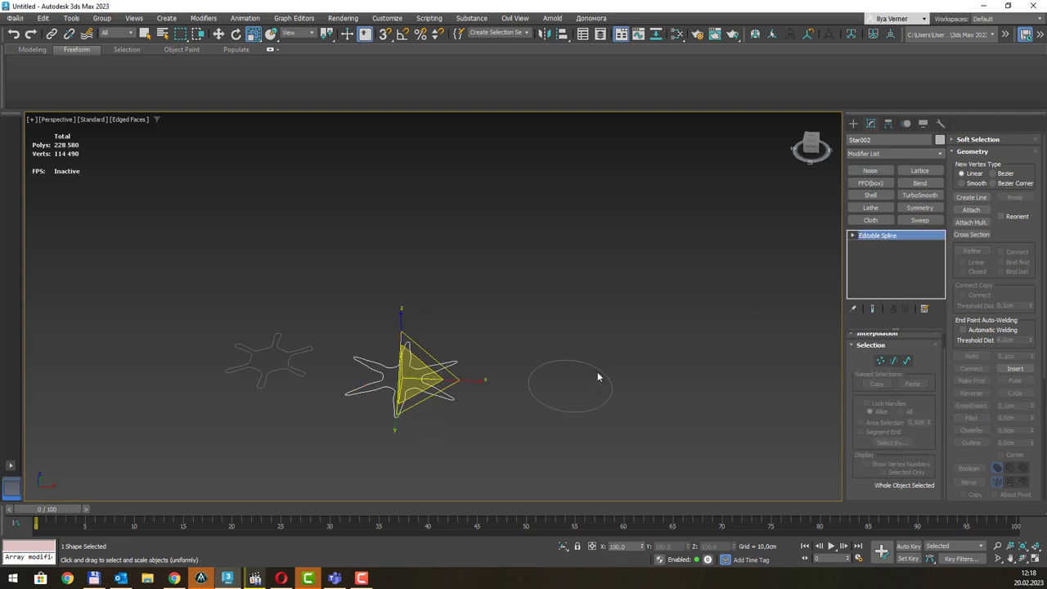
click(596, 370)
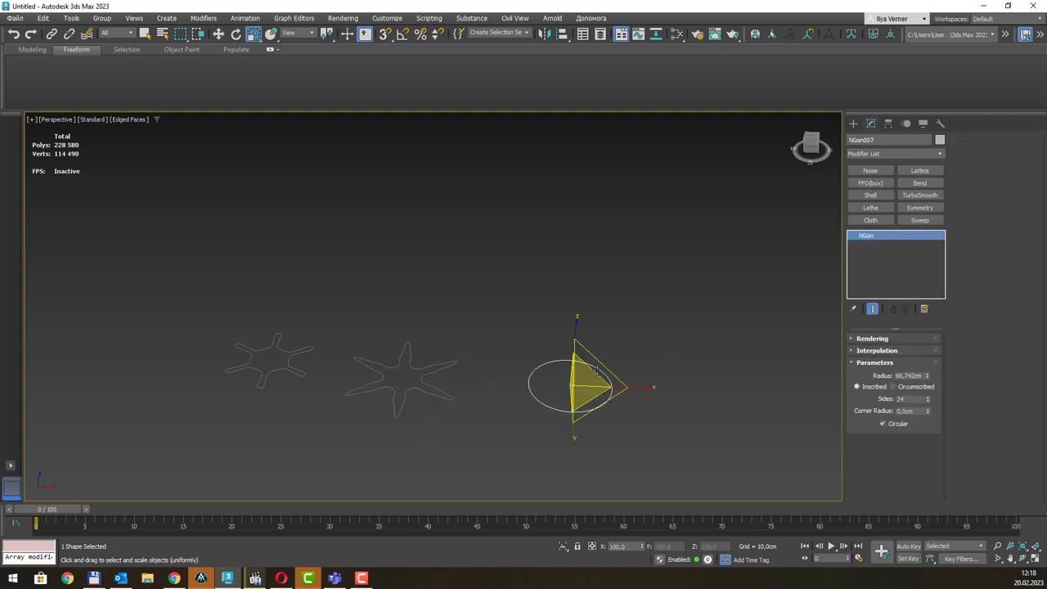
click(611, 305)
click(255, 578)
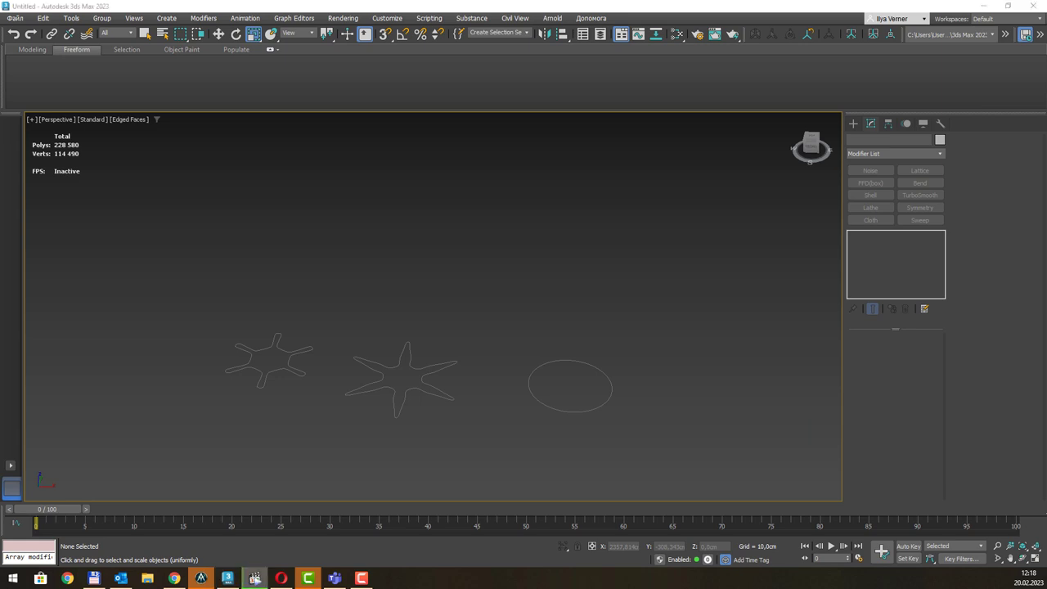
click(513, 322)
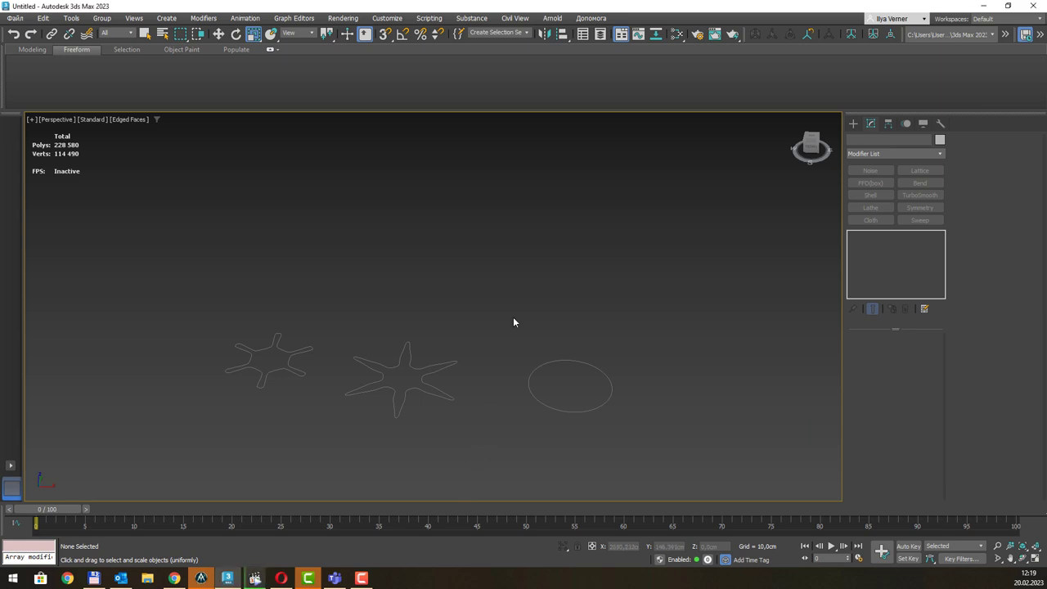
In the Front view, move the circular polygon down to the ground line.
scroll(512, 315, down, 5)
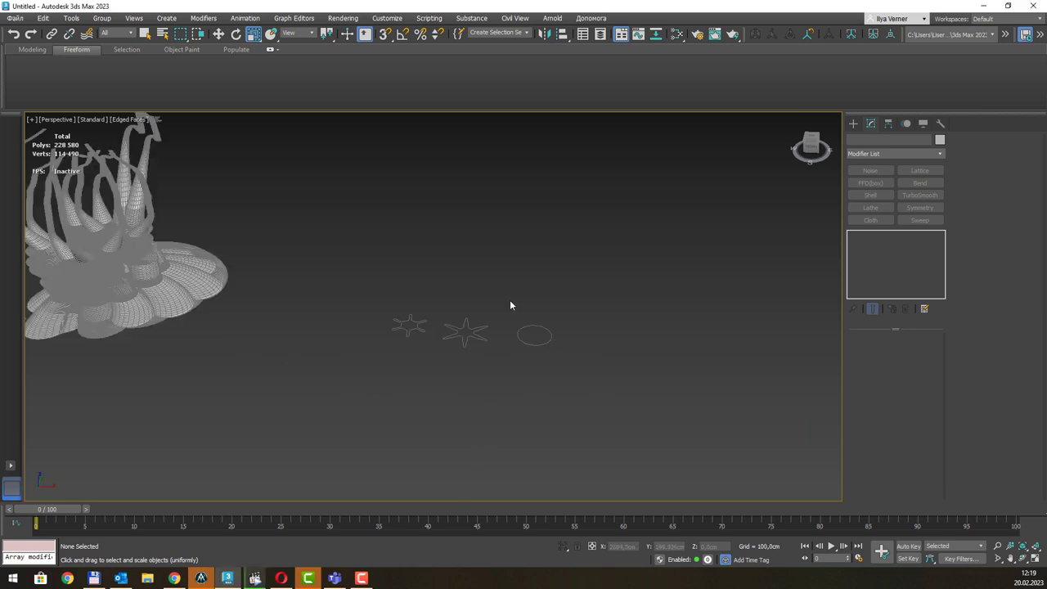
middle_drag(532, 285, 514, 405)
click(512, 406)
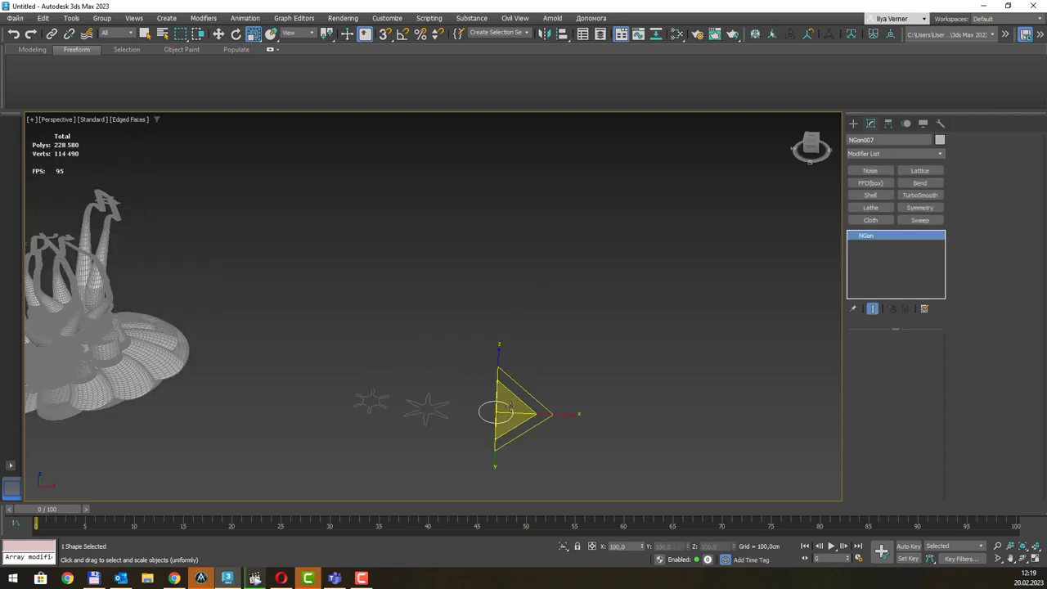
key(f)
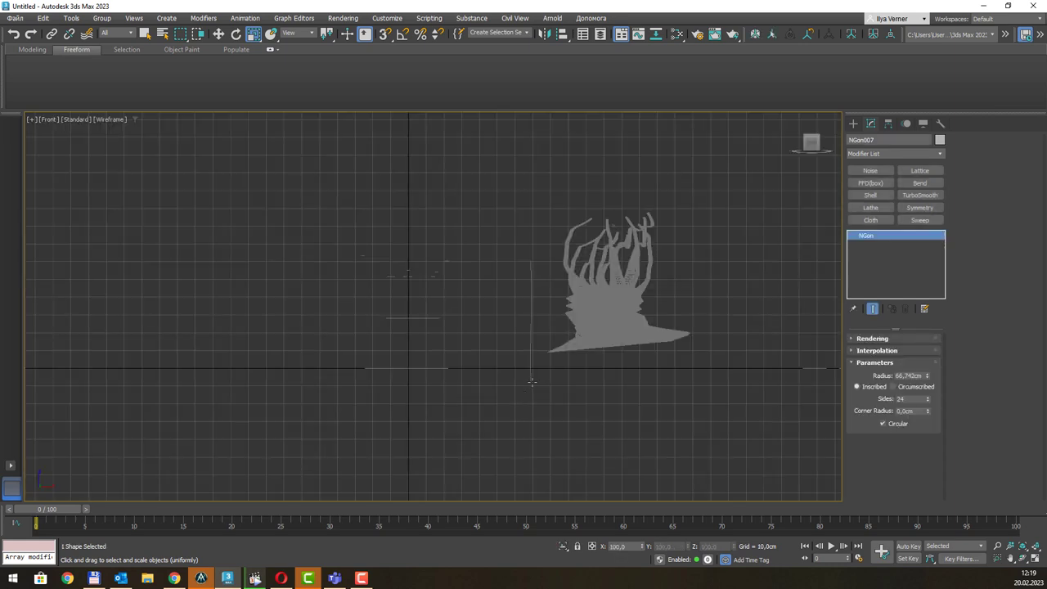
key(z)
mouse_move(667, 204)
middle_down()
mouse_move(525, 355)
mouse_move(556, 297)
mouse_move(584, 269)
mouse_move(496, 376)
middle_up()
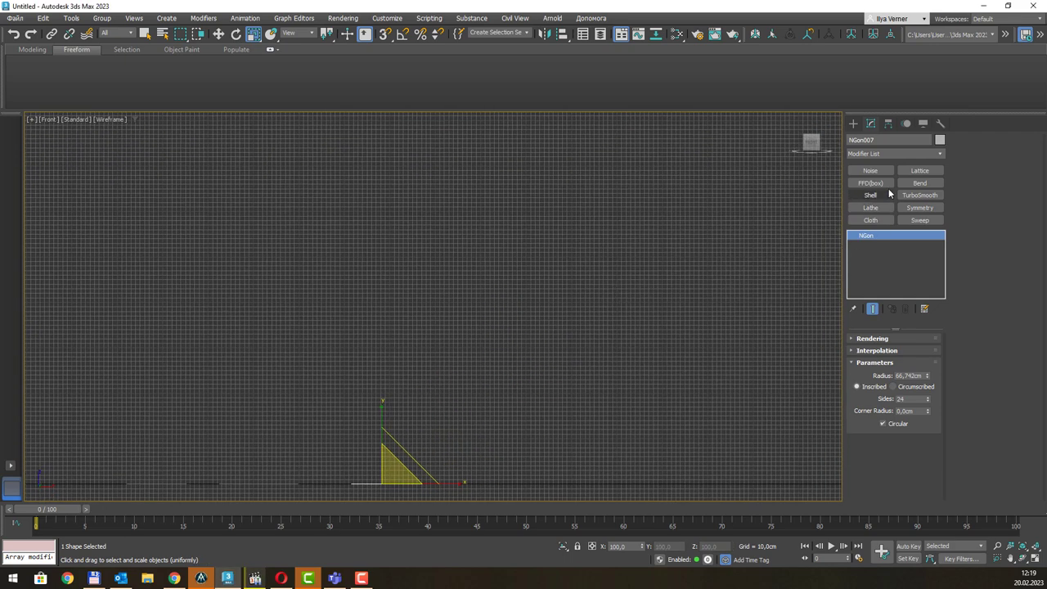
Draw a vertical line path from the ground and raise its top vertex to about 600cm.
click(853, 123)
click(870, 209)
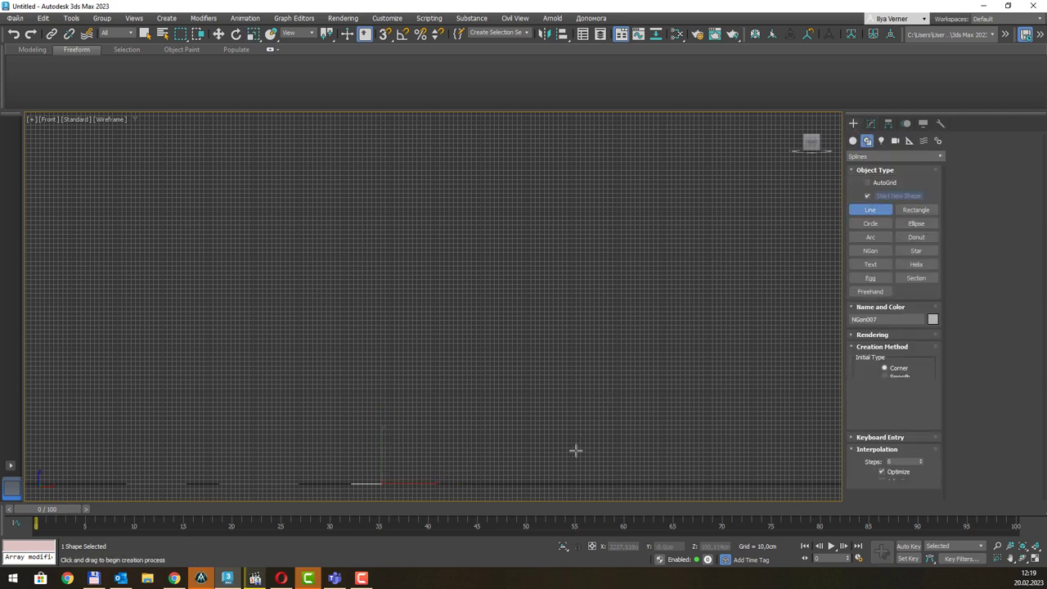
click(516, 481)
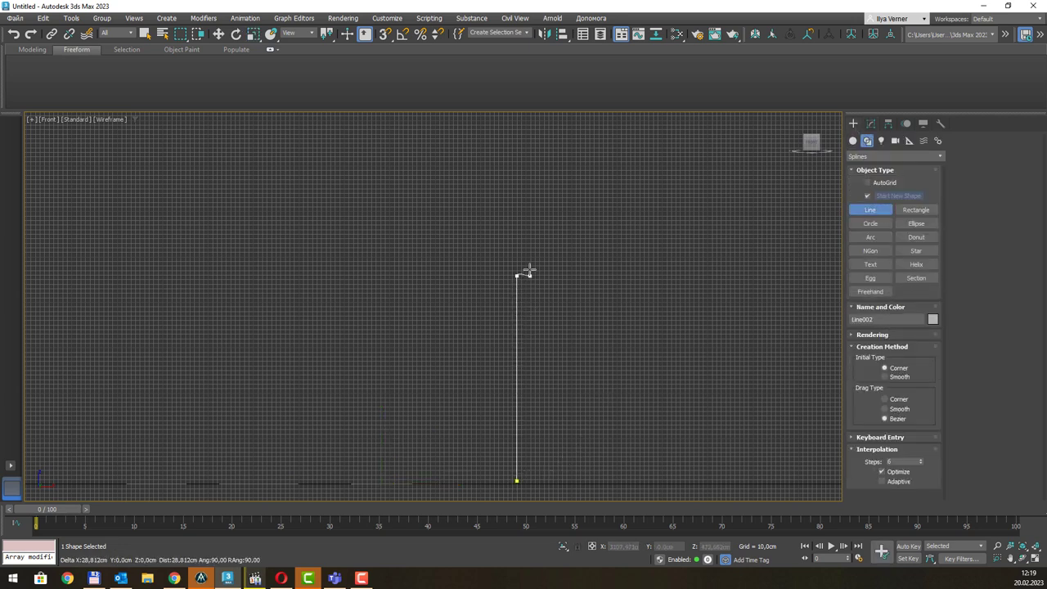
key(p)
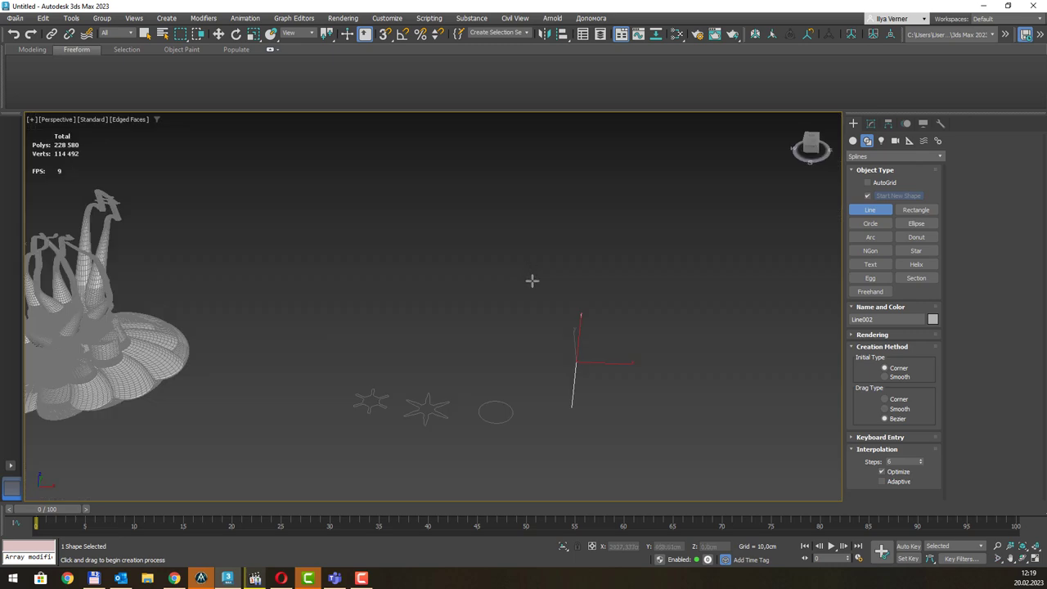
right_click(634, 303)
key(1)
key(w)
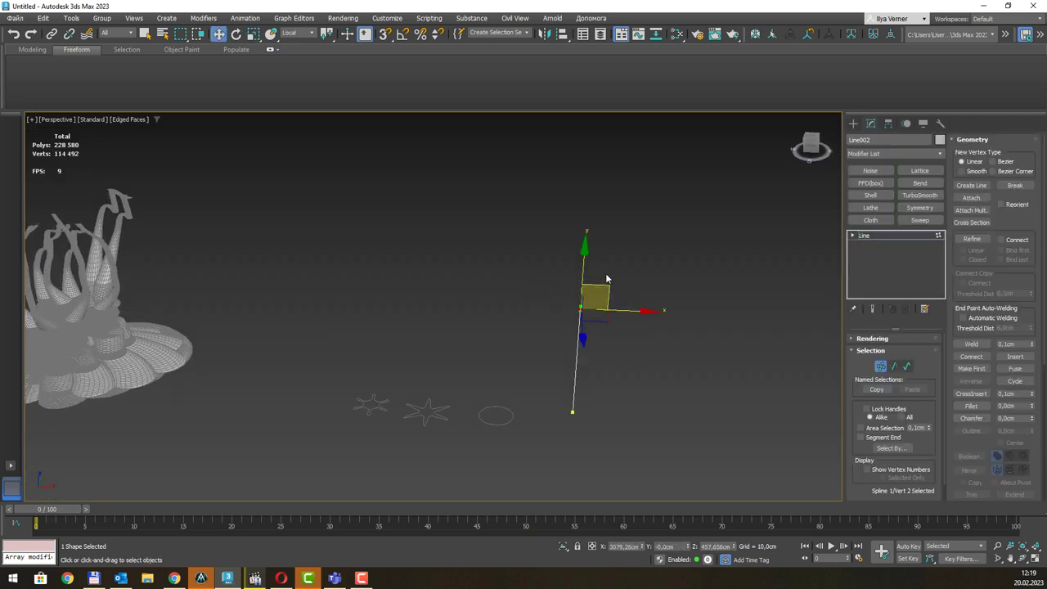
drag(595, 296, 597, 255)
alt+middle_drag(650, 319, 660, 283)
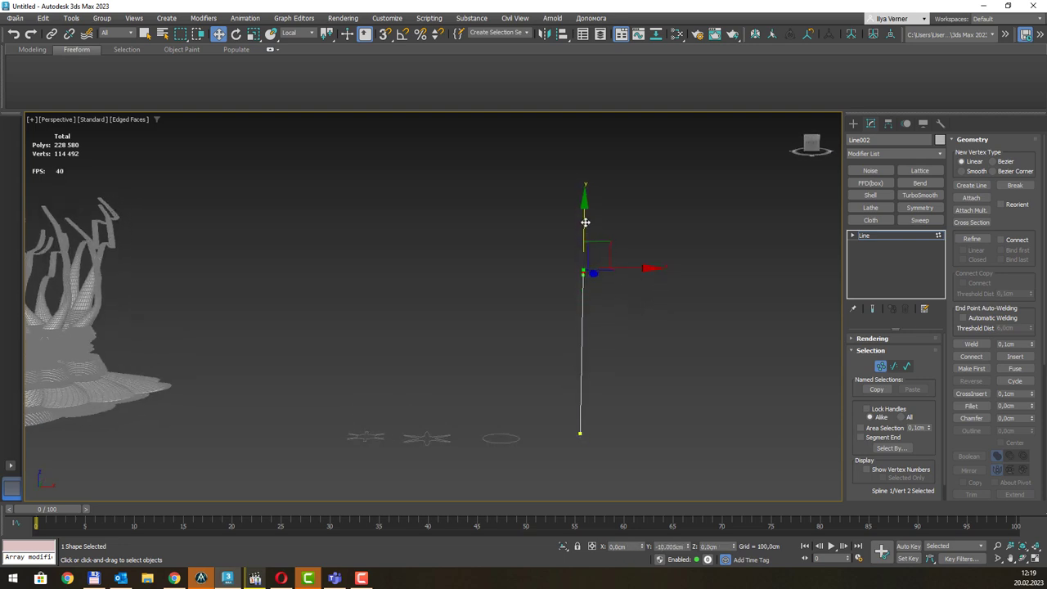
mouse_move(667, 355)
alt+middle_down()
mouse_move(680, 354)
mouse_move(479, 393)
alt+middle_up()
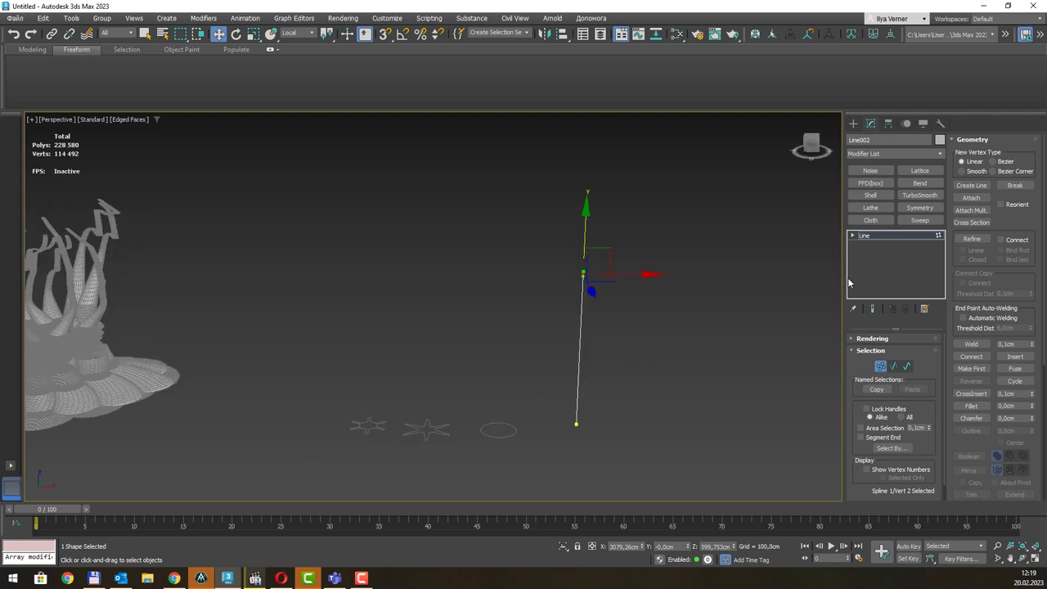
With Line002 selected at object level, start a Compound Objects Loft using it as path.
click(882, 237)
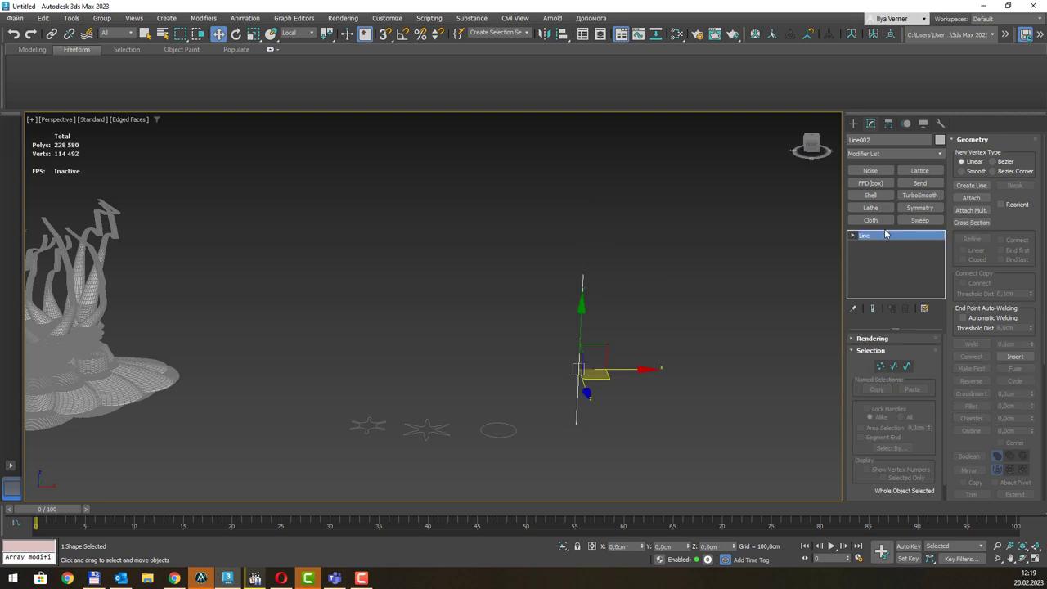
click(854, 123)
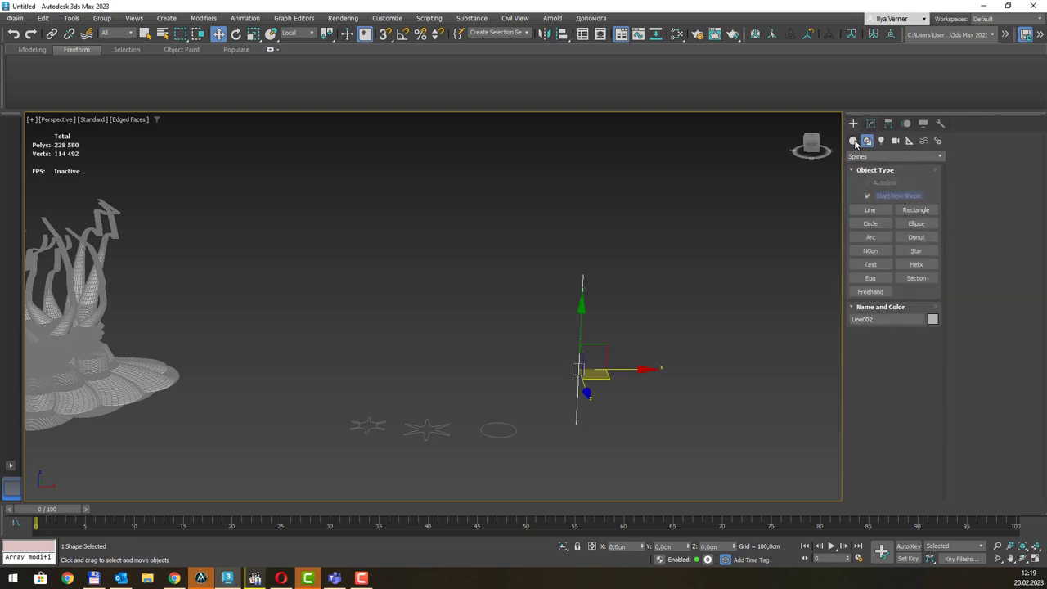
click(853, 140)
click(919, 238)
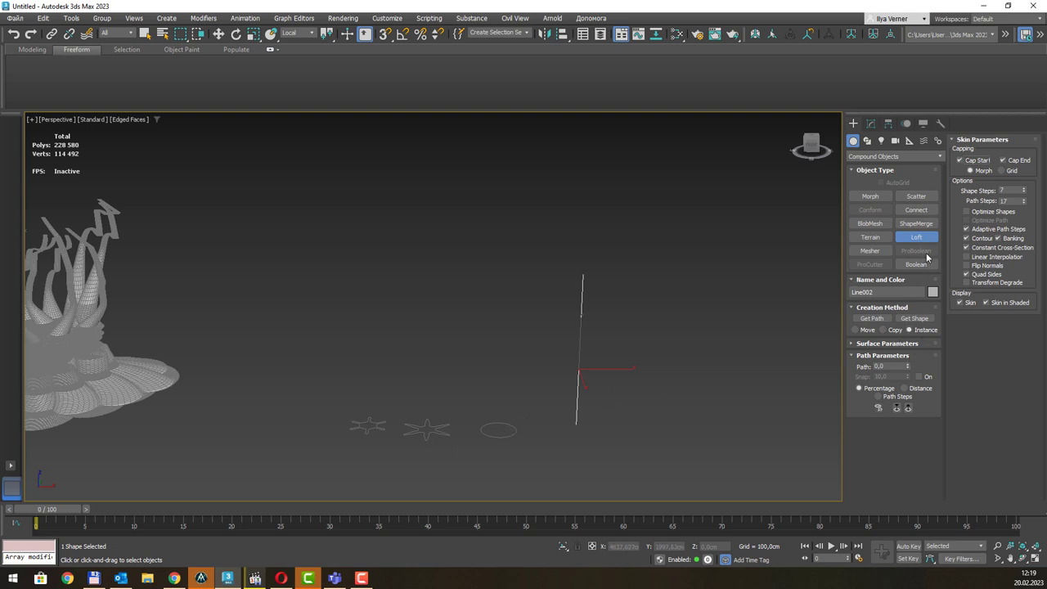
Get the round polygon as the loft shape and set Shape Steps 3, Path Steps 10.
click(916, 318)
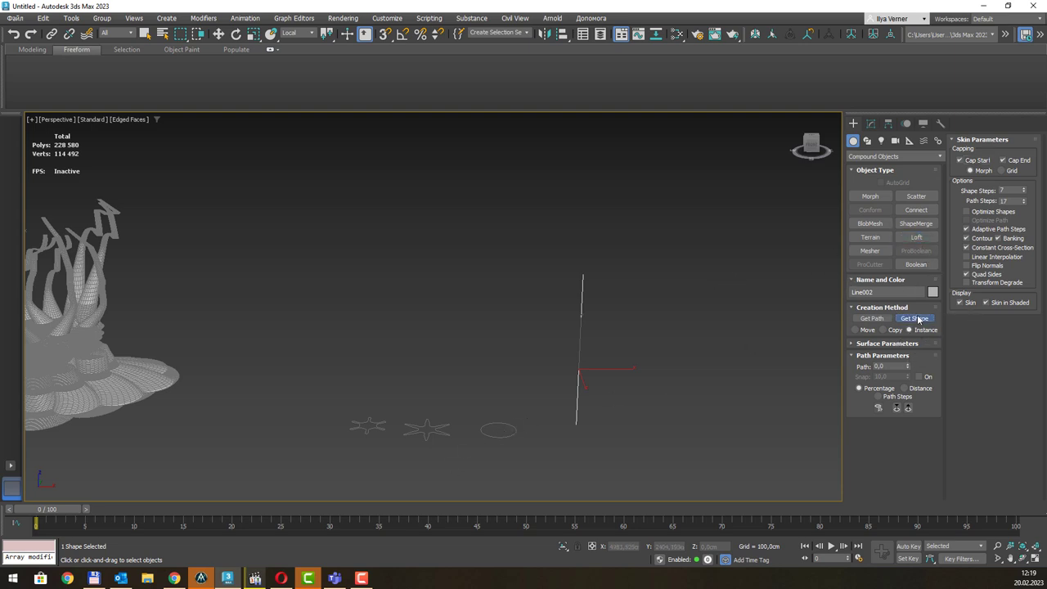
click(502, 433)
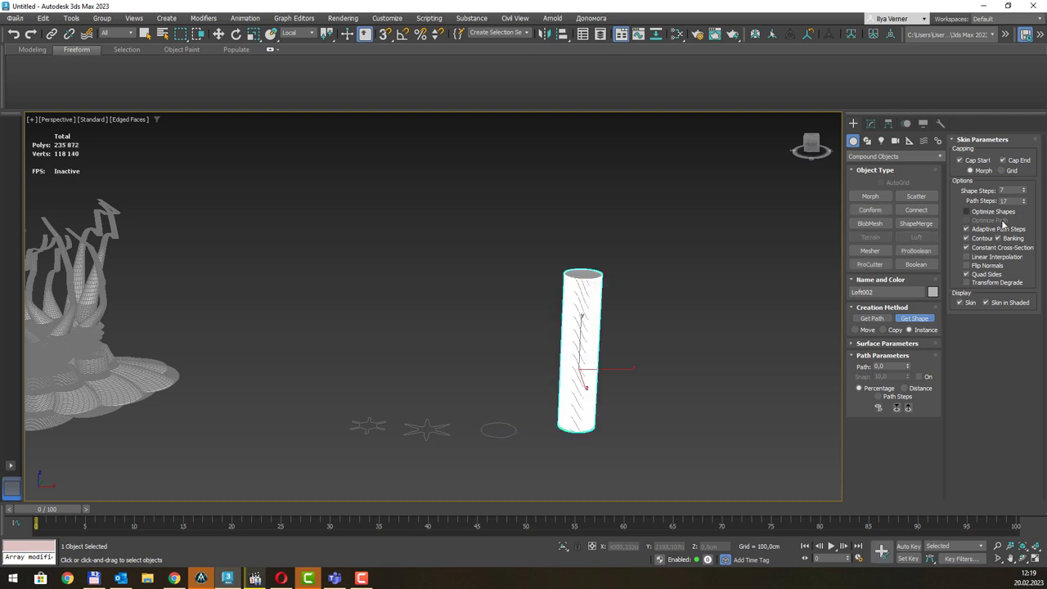
click(1004, 190)
click(1011, 200)
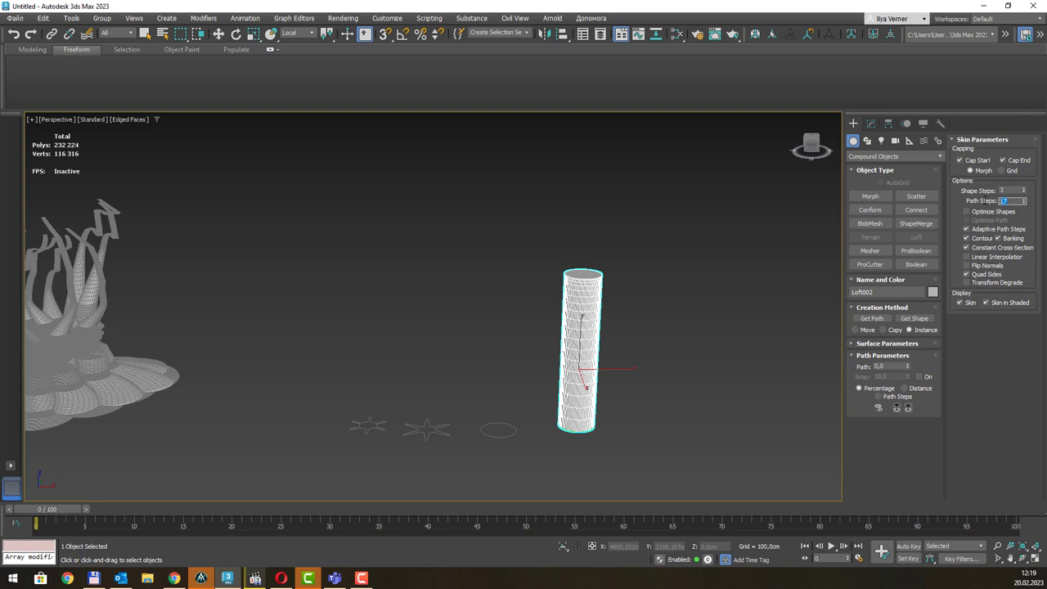
text(5)
text(6)
key(Return)
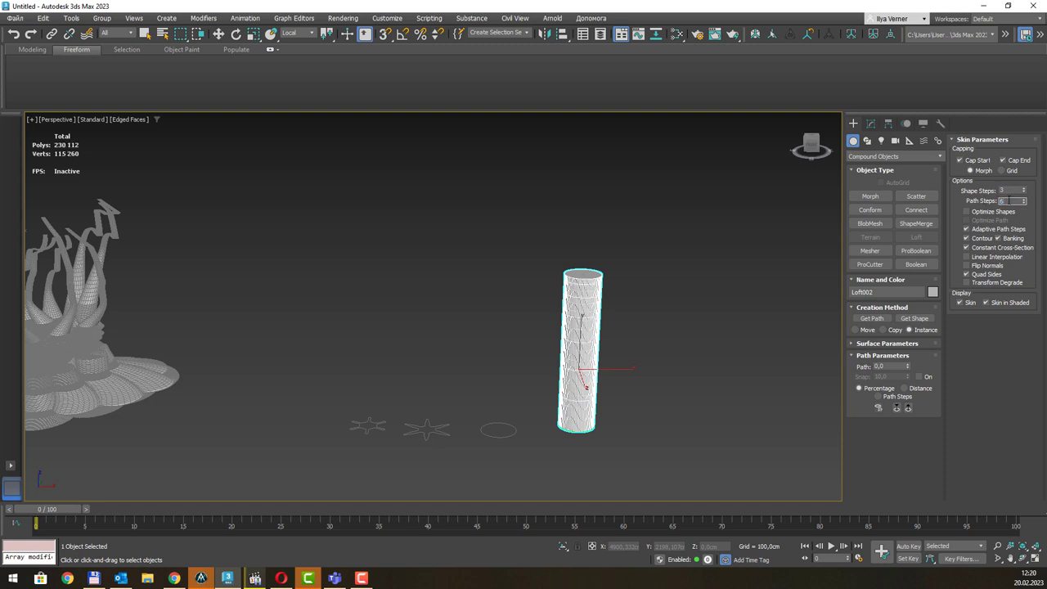
text(5)
key(Return)
drag(1023, 201, 1024, 203)
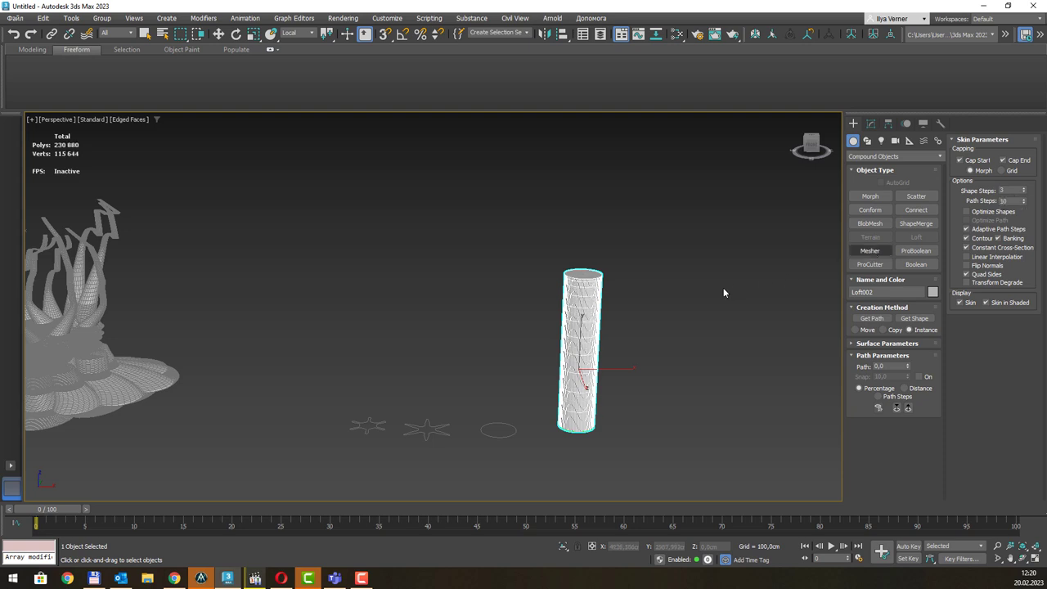
middle_drag(724, 292, 686, 281)
scroll(562, 343, up, 2)
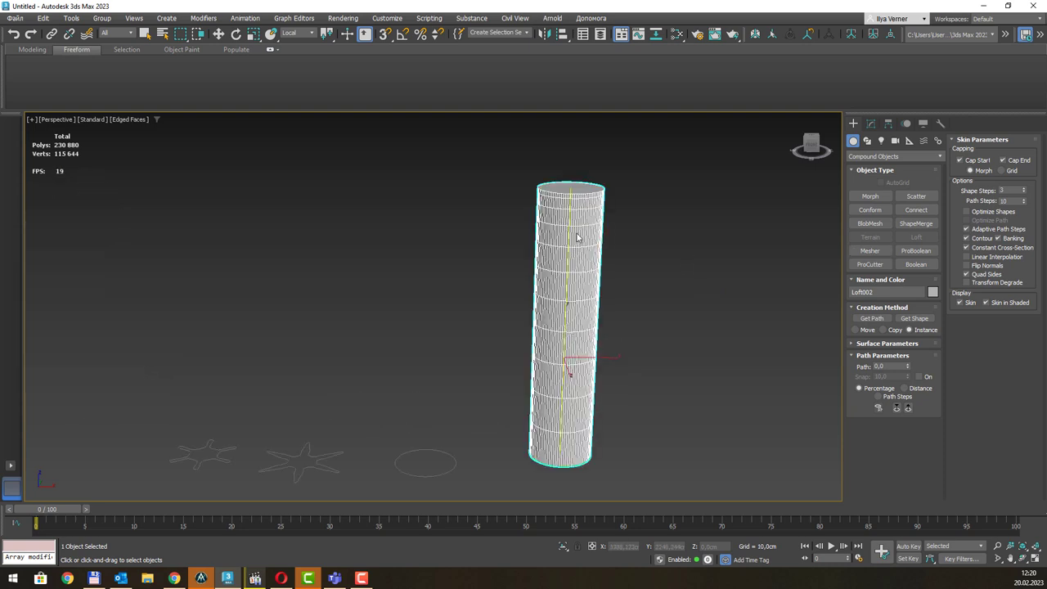
scroll(610, 314, up, 1)
alt+middle_drag(609, 313, 610, 312)
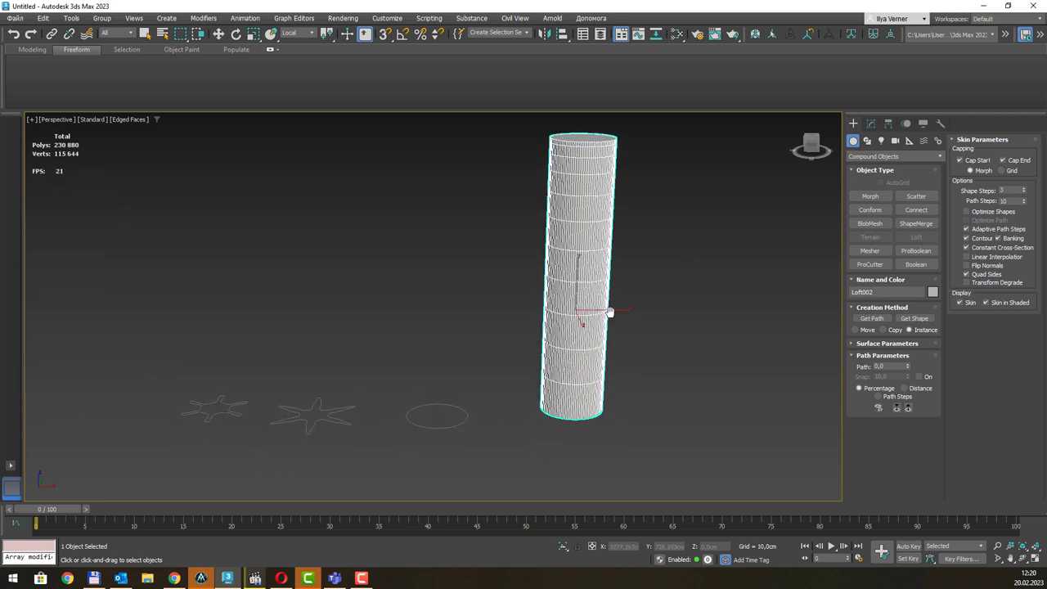
Add the ellipse at path 10, the star at 15, and the circle at 20.
click(879, 367)
text(10)
click(914, 319)
click(466, 416)
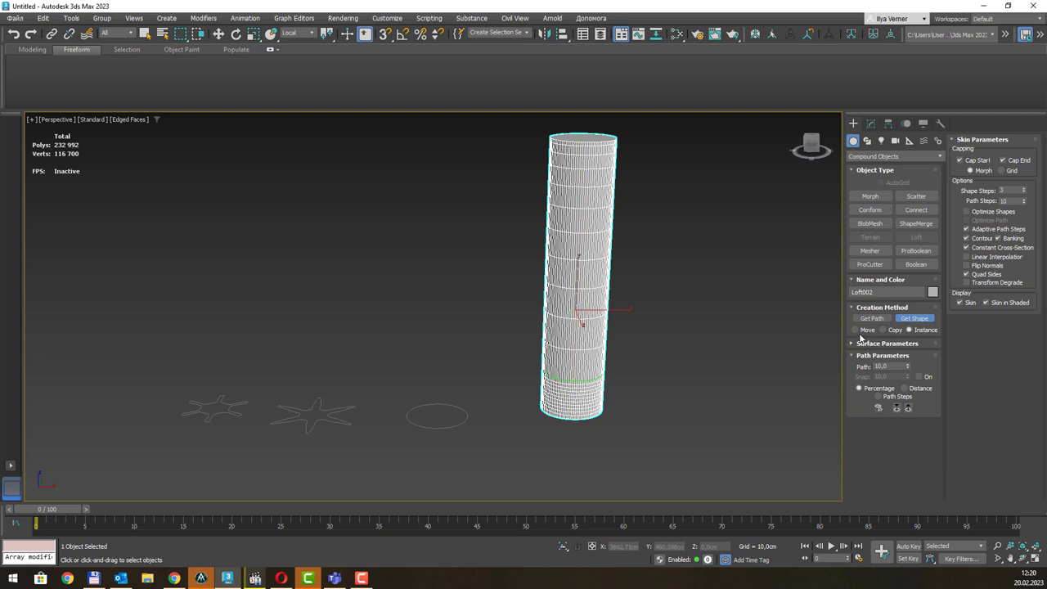
drag(895, 365, 854, 368)
text(15)
key(Return)
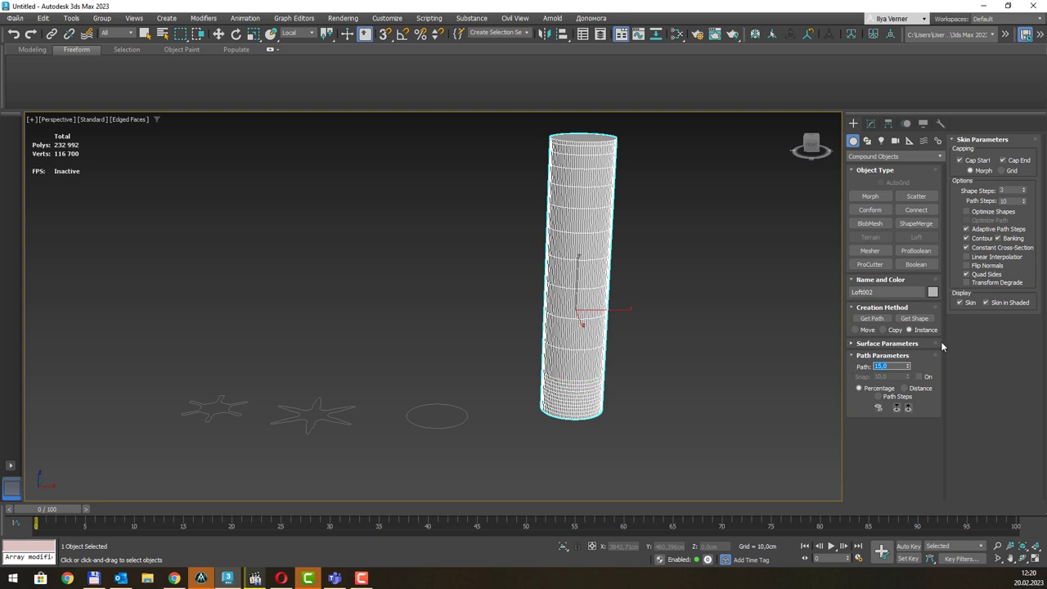
click(914, 318)
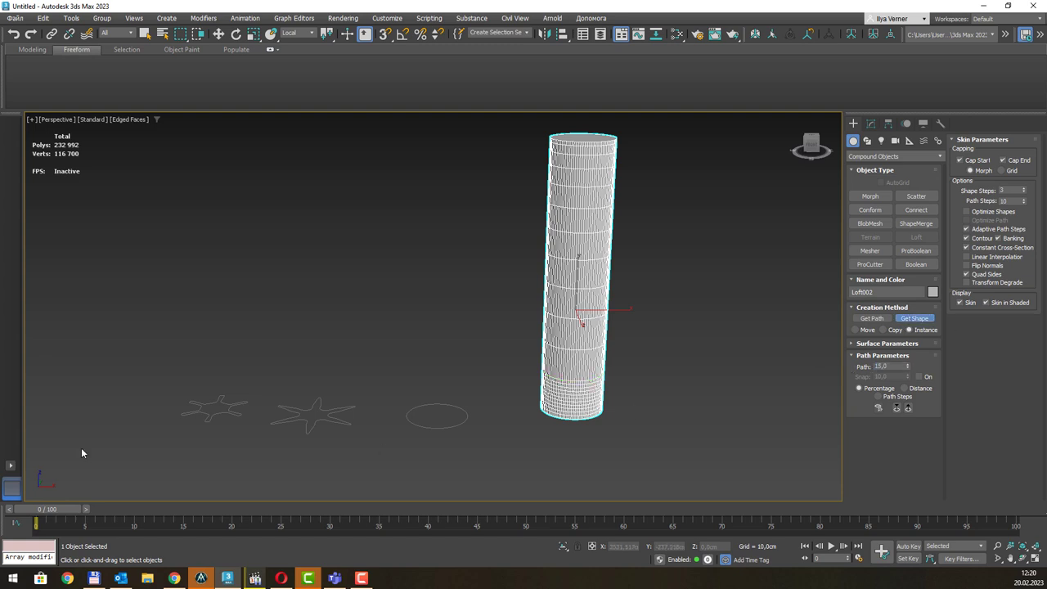
click(237, 398)
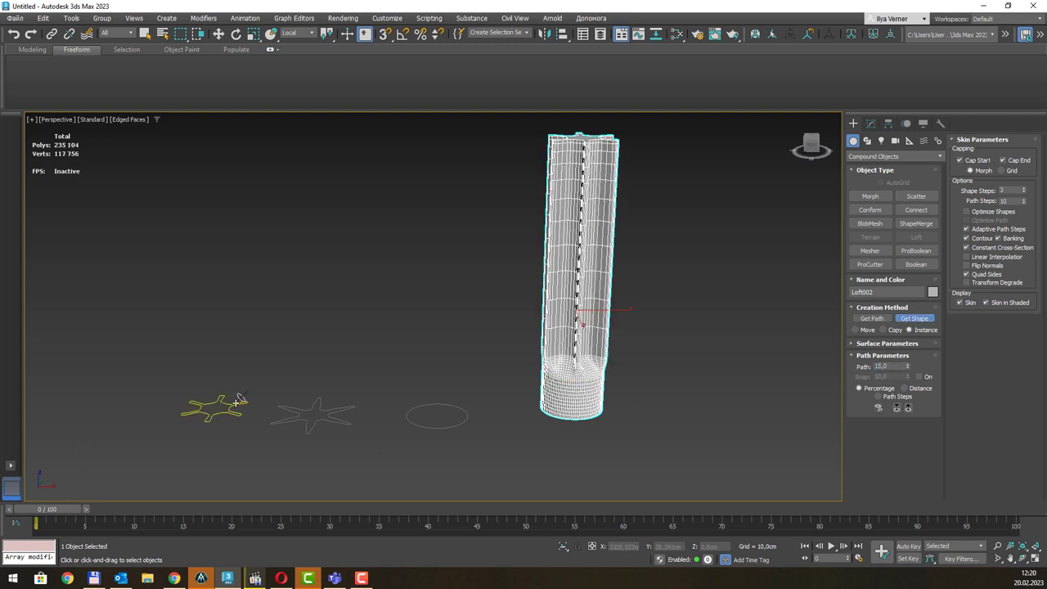
double_click(888, 367)
text(0)
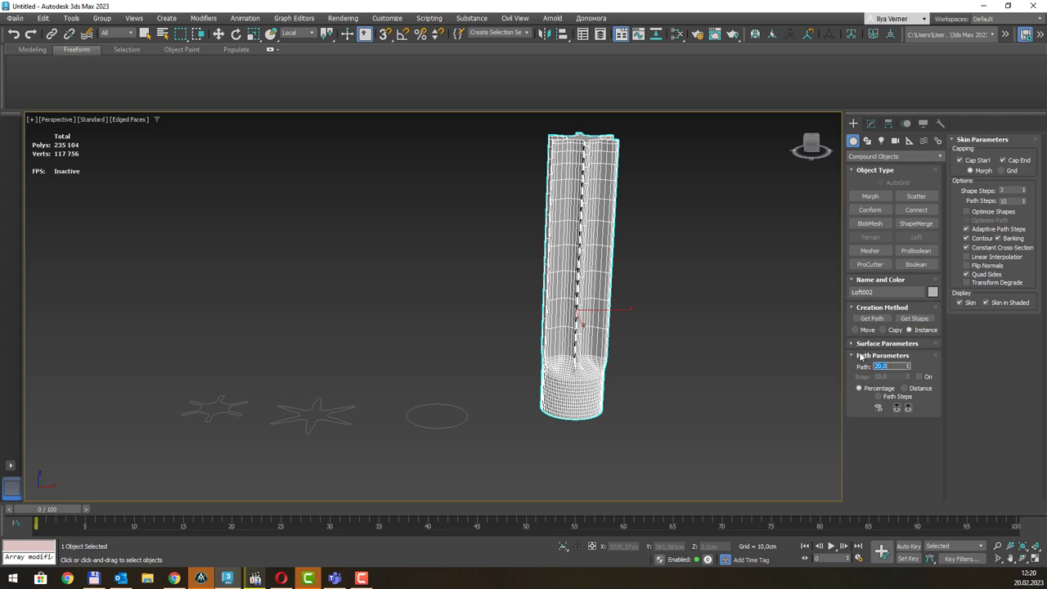
click(914, 318)
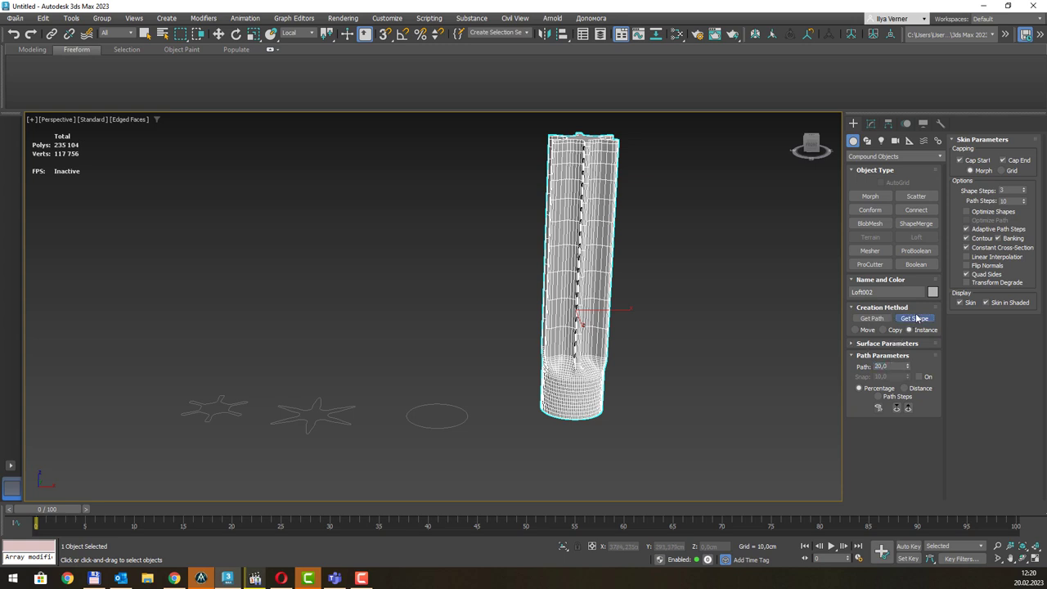
click(436, 425)
Place the star at path 35 and the ellipse at path 40.
double_click(896, 365)
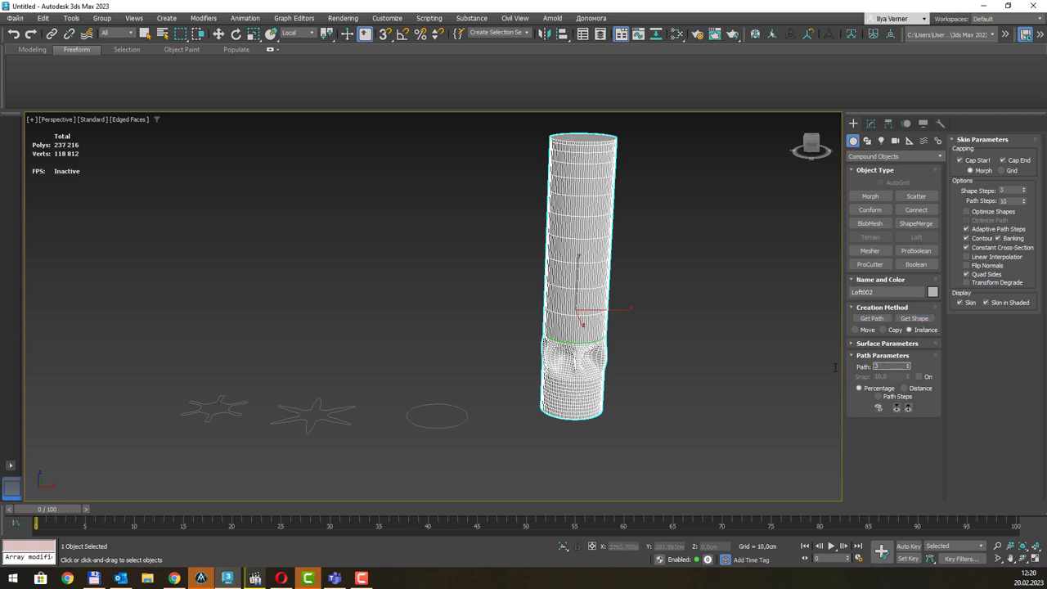
text(5)
key(Return)
click(915, 318)
click(342, 416)
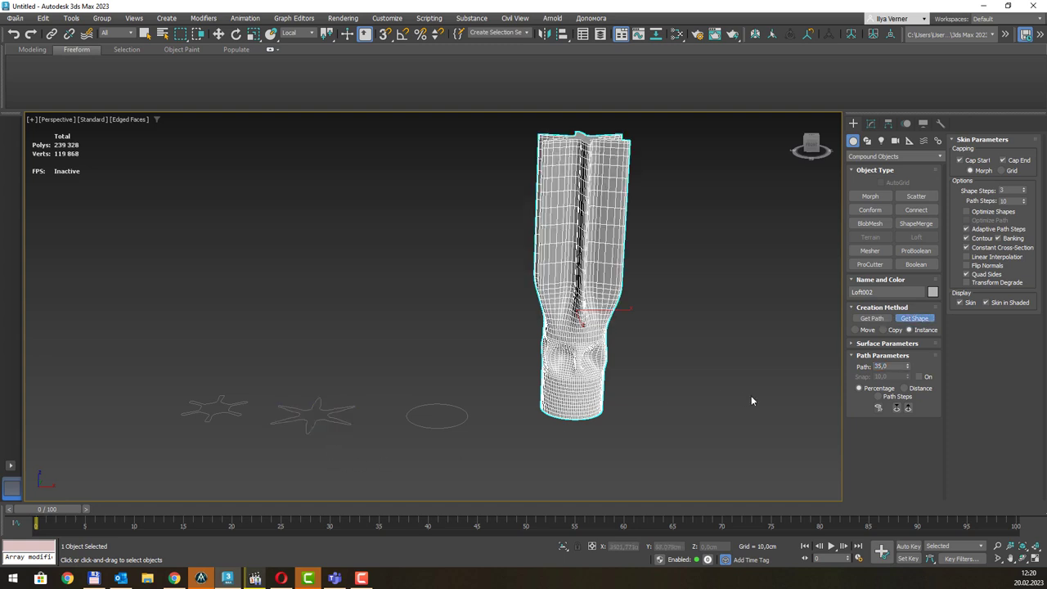
double_click(897, 365)
text(40)
click(915, 318)
click(468, 415)
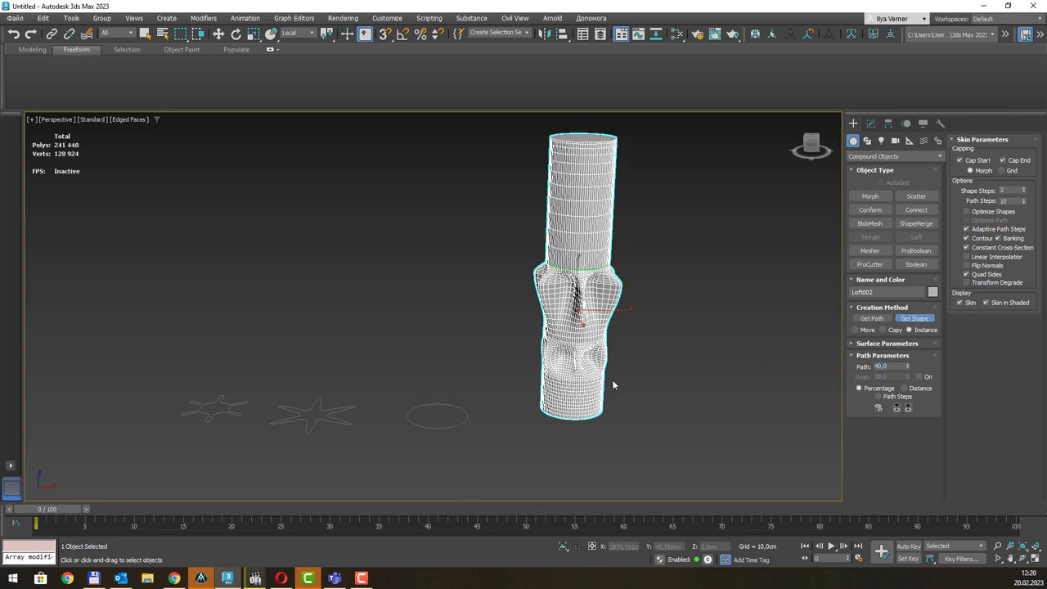
Place the star at path 45 and a shape at 50, finally swapping it to the star.
double_click(893, 366)
text(45)
key(Return)
click(914, 318)
click(214, 407)
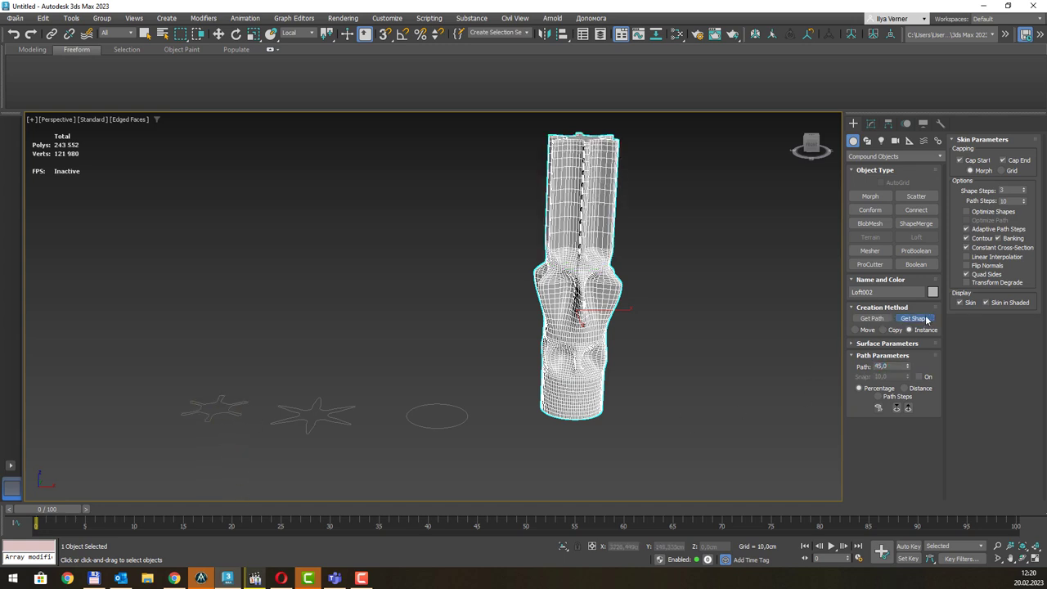
click(900, 367)
text(50)
key(Return)
click(915, 318)
click(468, 414)
click(349, 417)
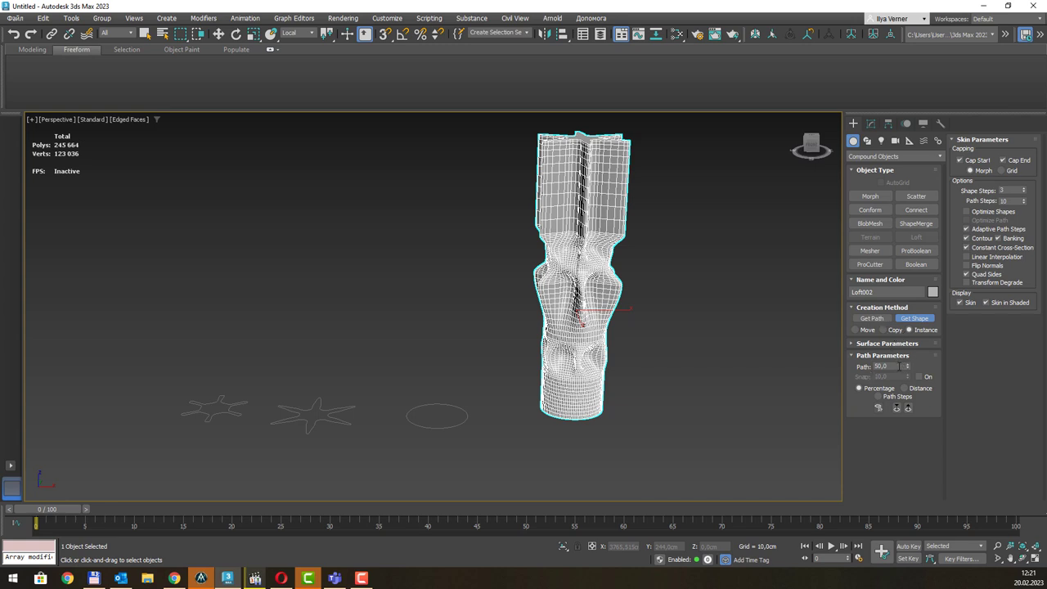
Add the ellipse at 55%, the star at 60% and the circle at 65% along the path.
double_click(900, 366)
text(55)
click(914, 318)
click(462, 407)
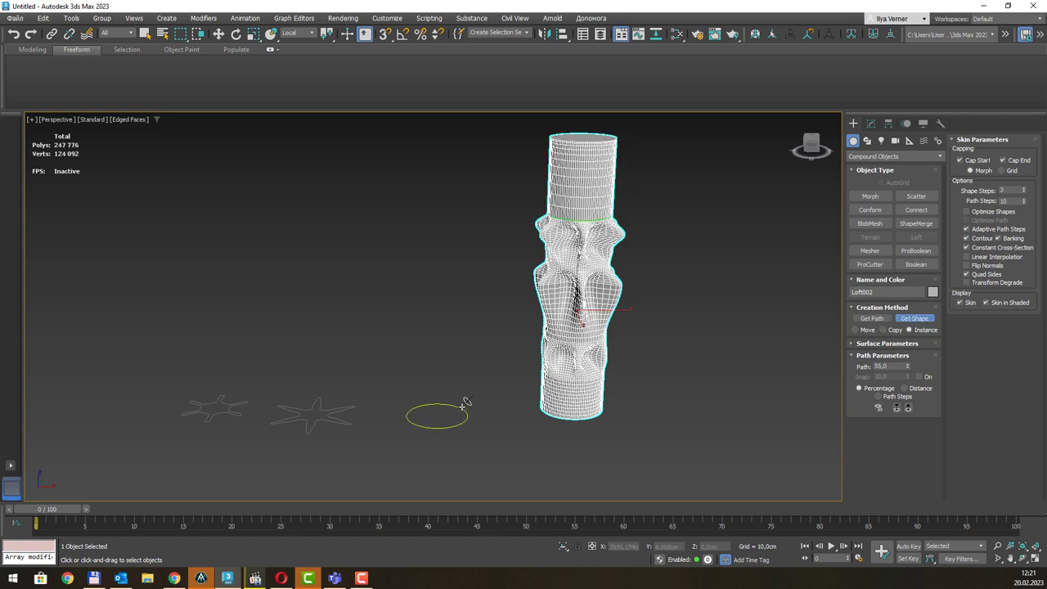
double_click(894, 367)
text(60)
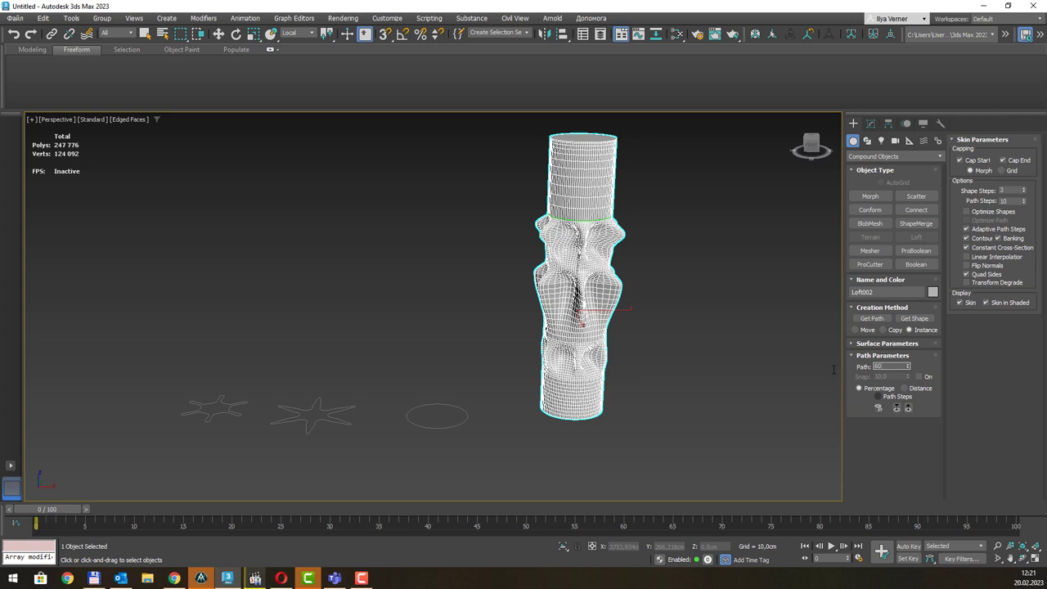
click(914, 318)
click(332, 411)
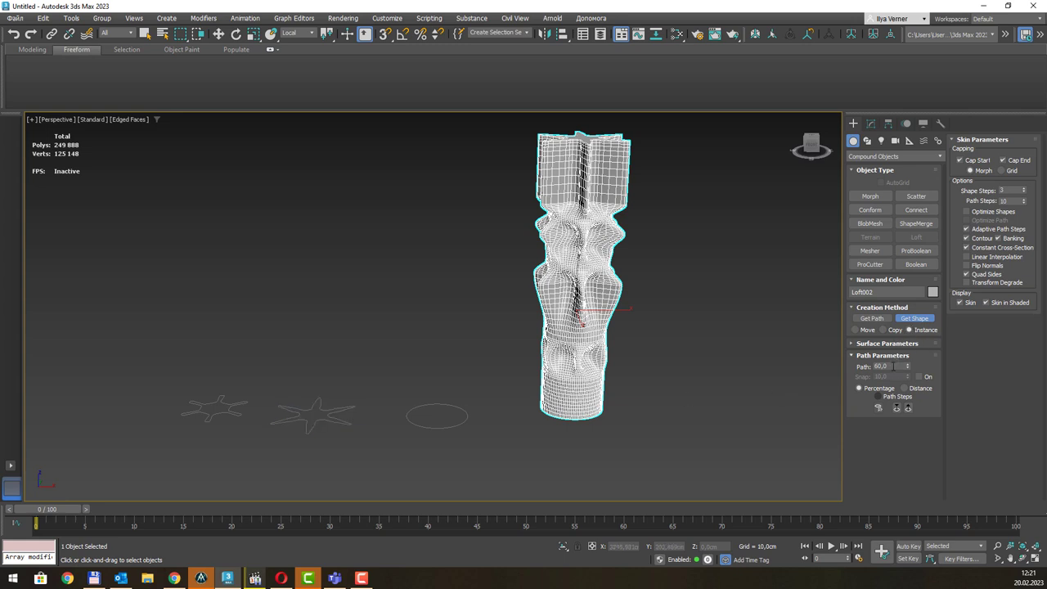
text(50)
key(Return)
click(913, 318)
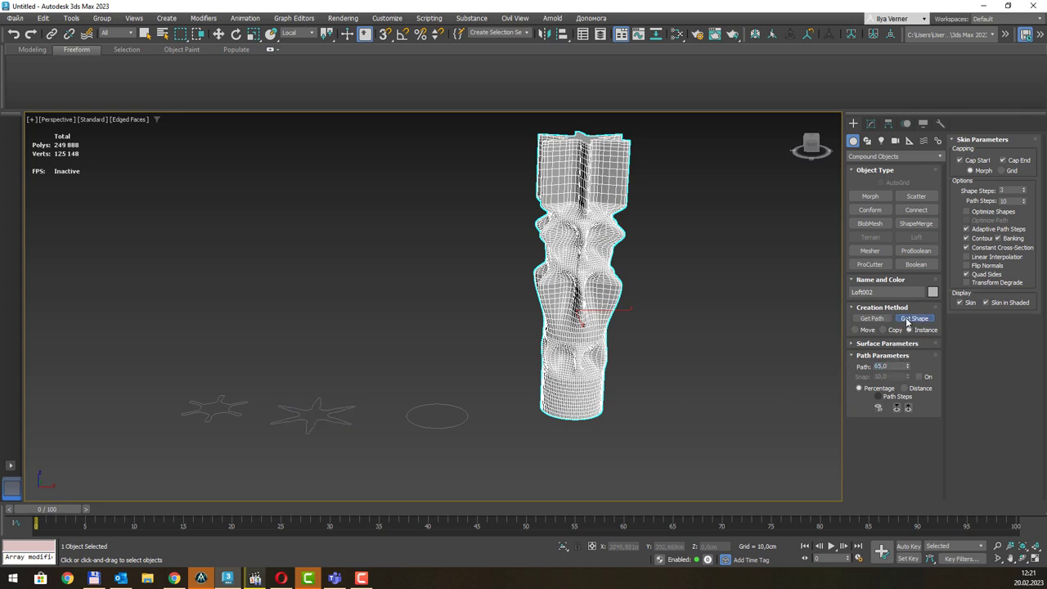
click(451, 410)
Place the star at 70% along the path, then pick a section at 75%.
click(893, 366)
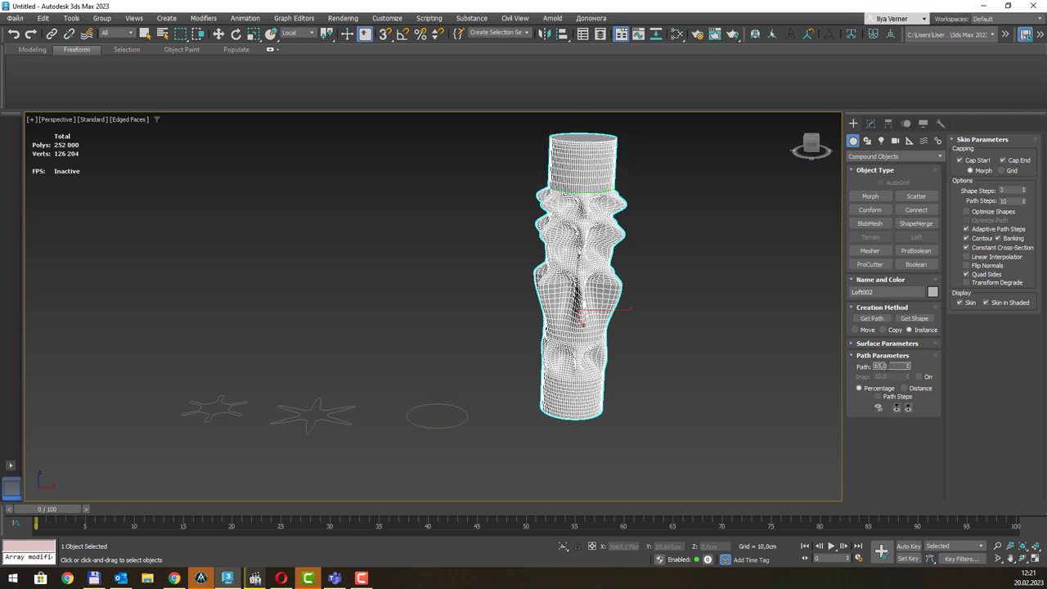
text(70)
key(Return)
click(915, 319)
click(235, 412)
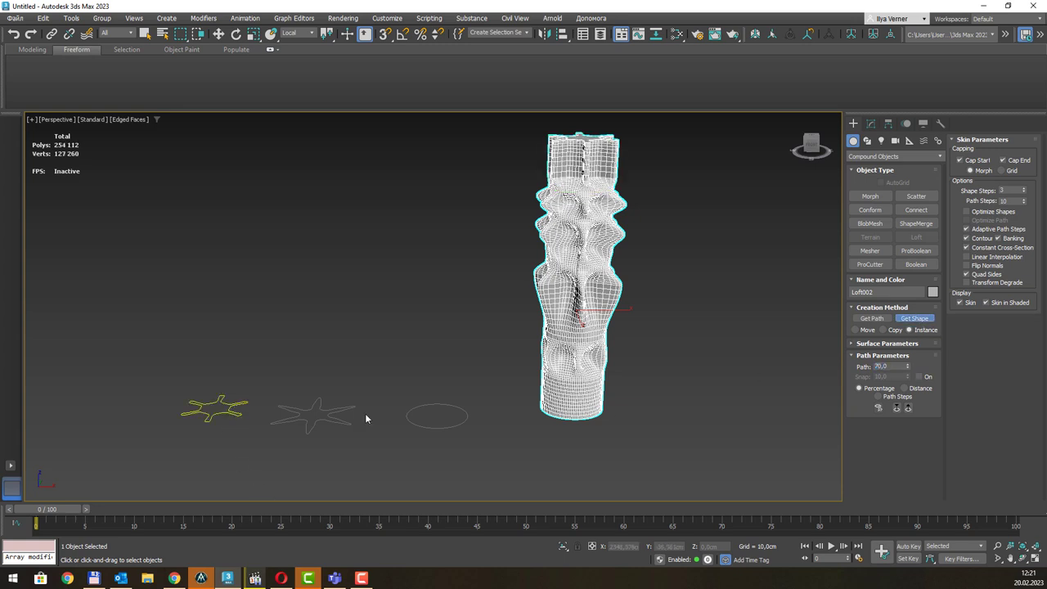
click(899, 366)
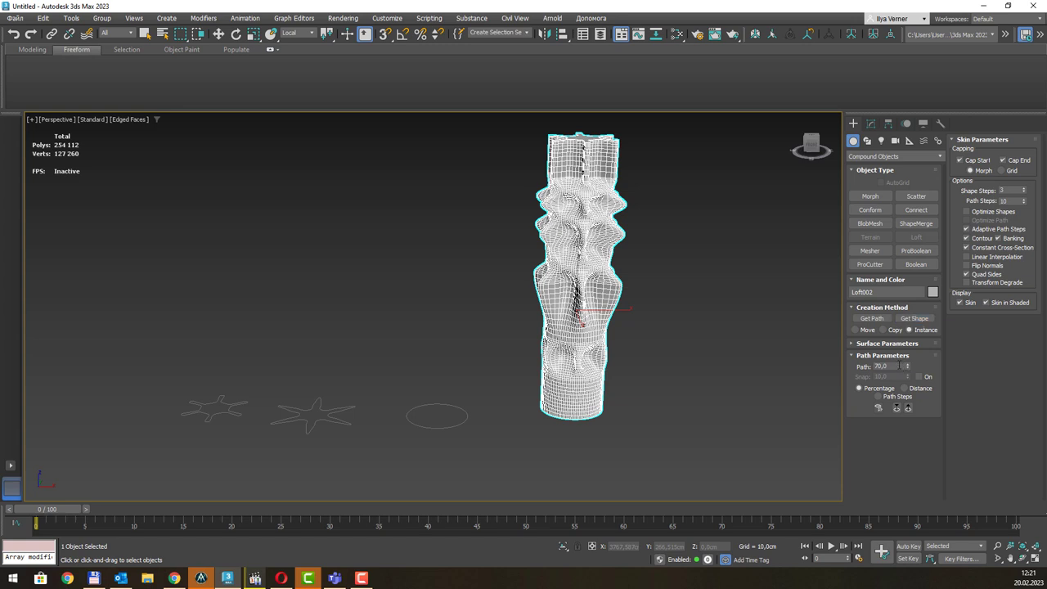
double_click(898, 366)
text(75)
key(Return)
click(911, 319)
click(416, 405)
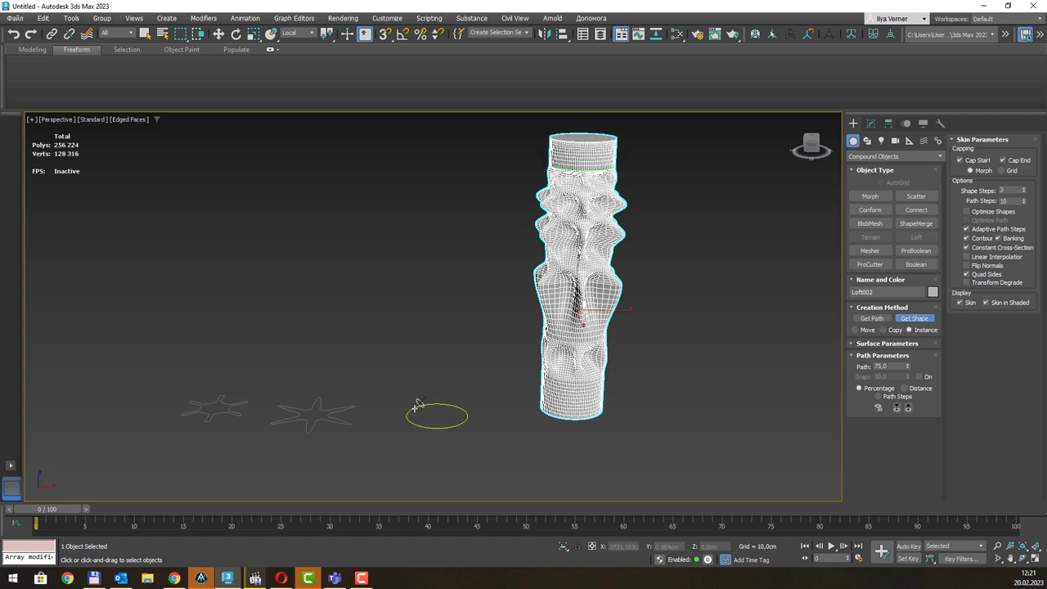
click(416, 405)
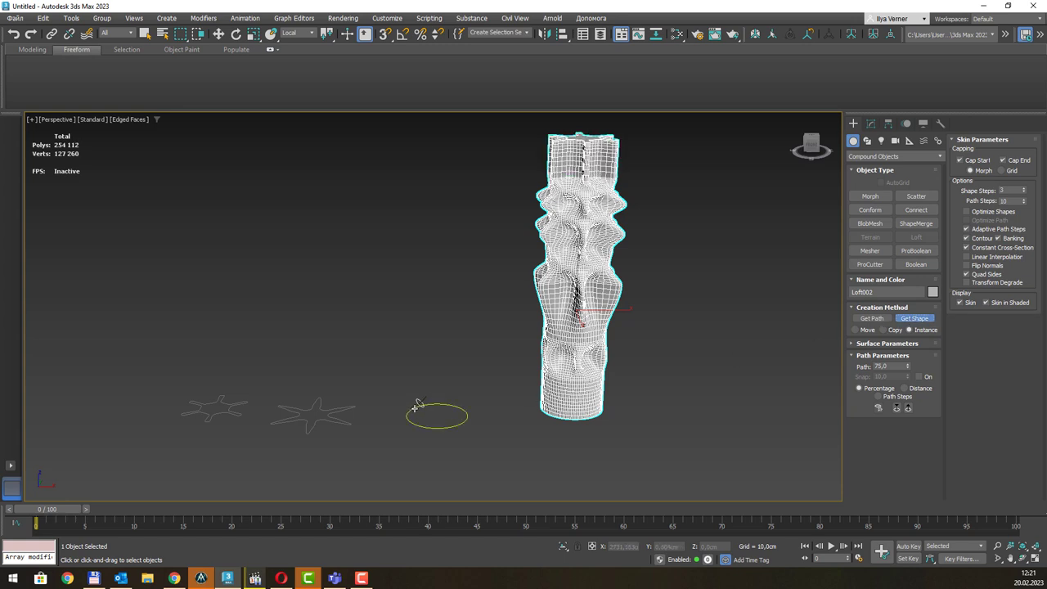
click(347, 413)
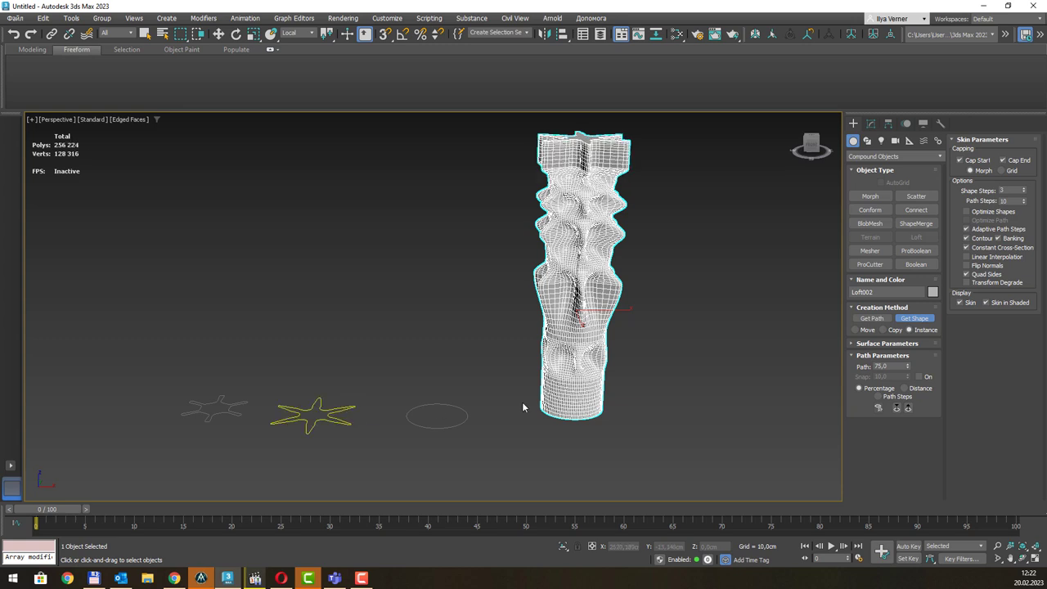
Add the ellipse at 80%, the star at 85% and the ellipse at 90%.
click(894, 366)
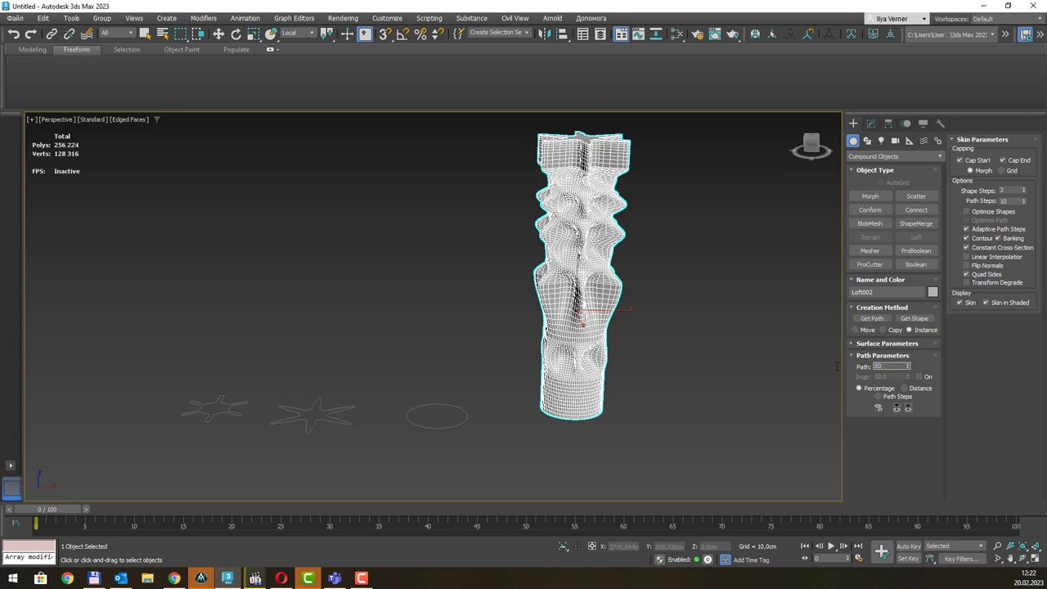
text(80)
click(914, 319)
click(452, 404)
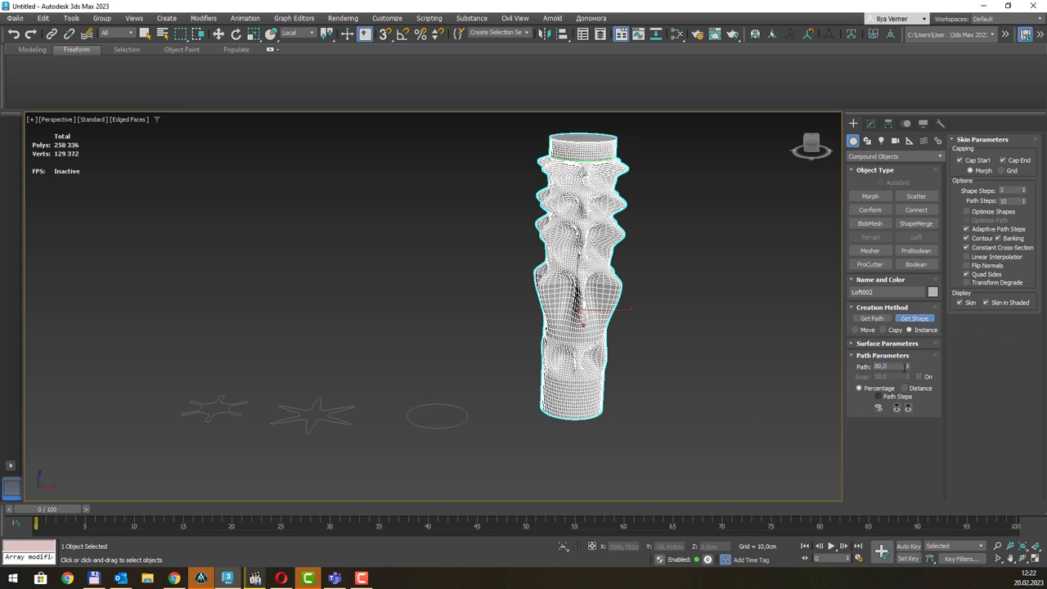
click(891, 366)
text(90)
key(Return)
click(914, 318)
click(235, 404)
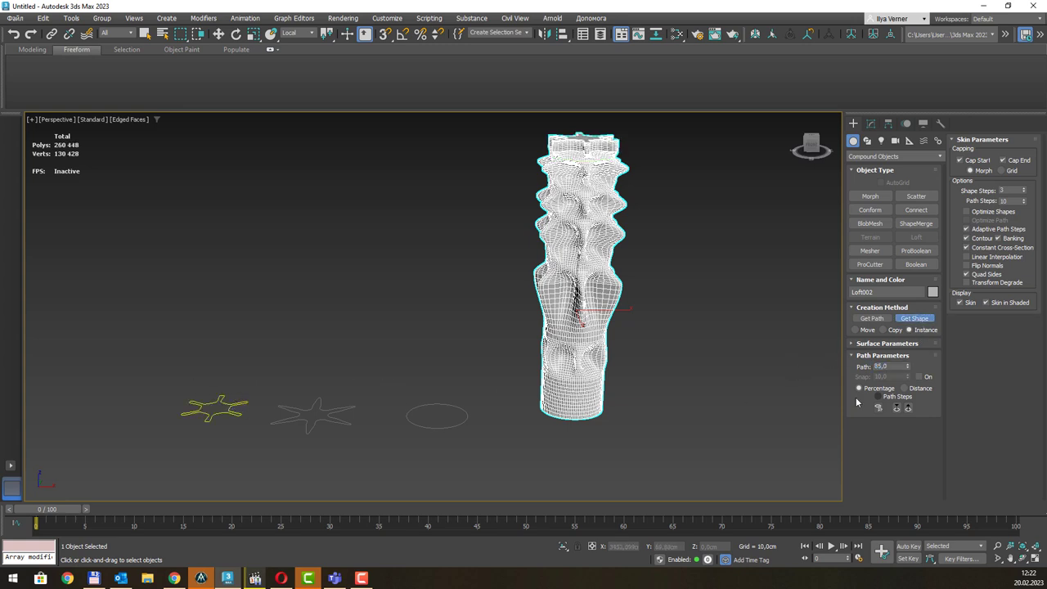
click(898, 367)
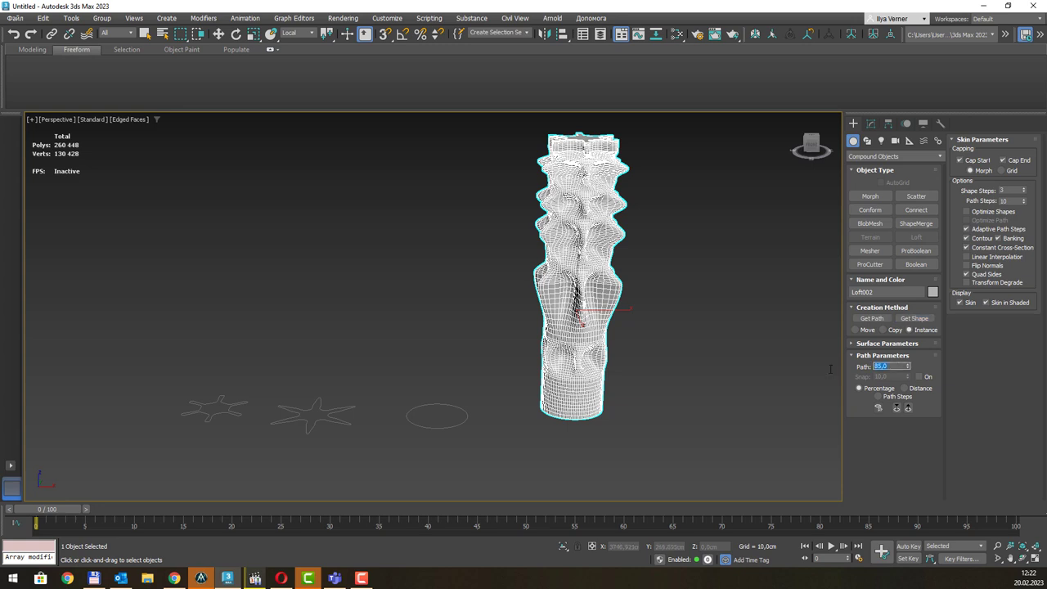
text(90)
click(914, 318)
click(467, 411)
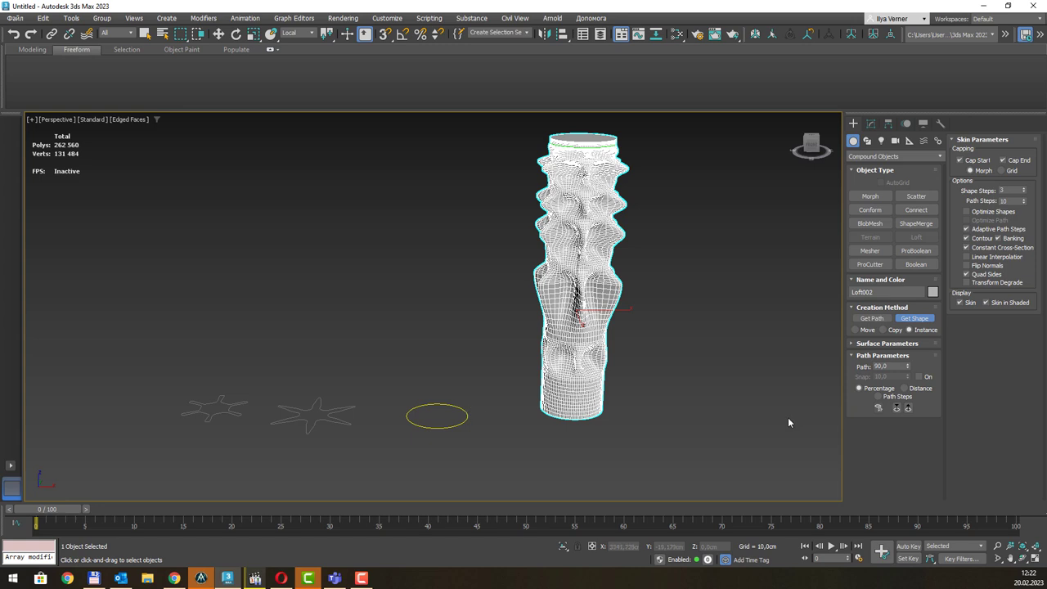
Finish the loft with the star at 95% and the ellipse at 100%.
click(892, 366)
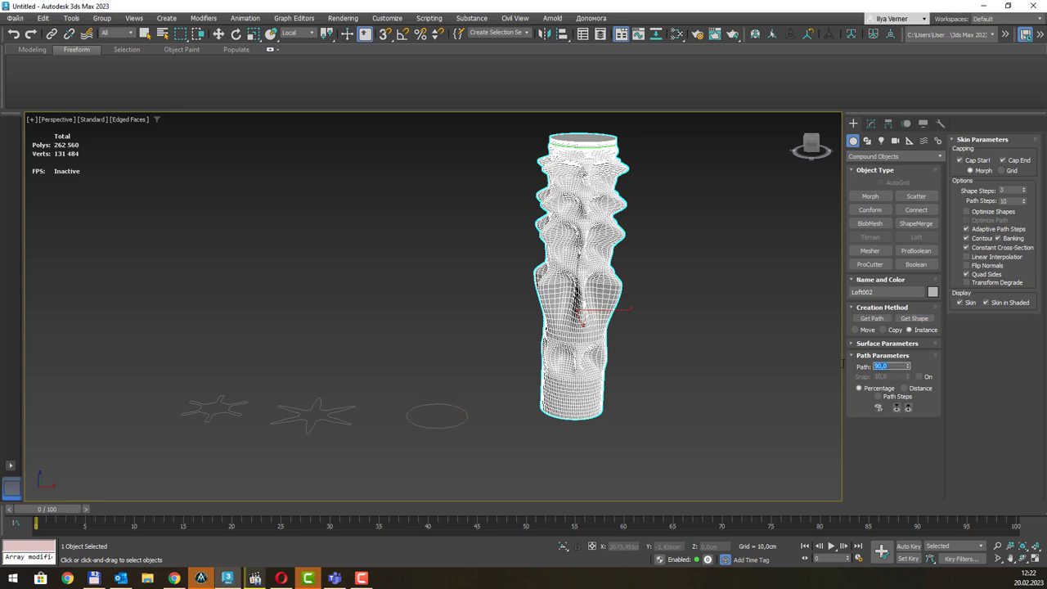
text(5)
click(915, 318)
click(332, 415)
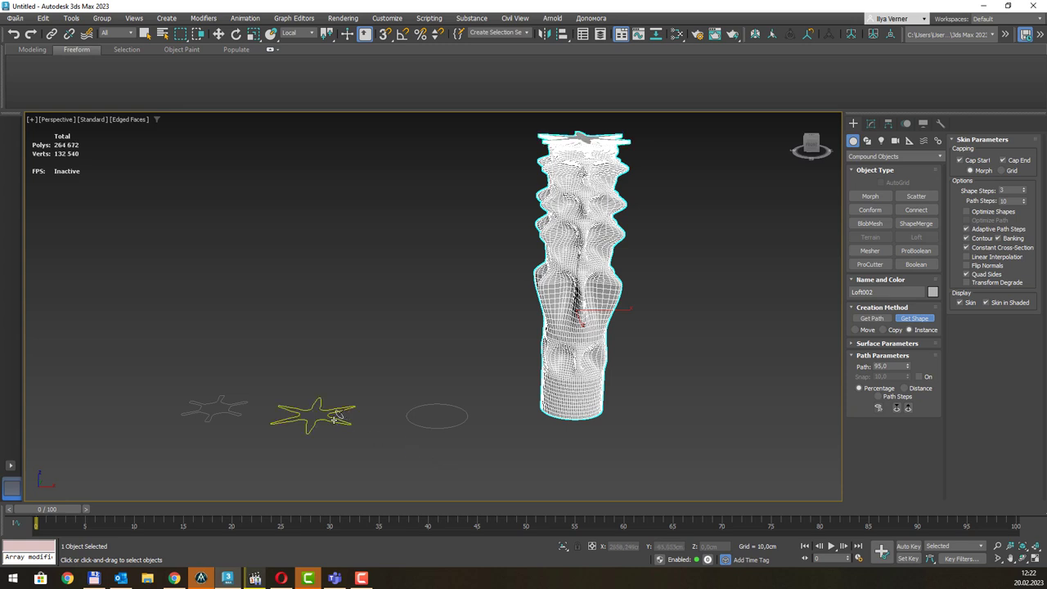
click(897, 366)
text(100)
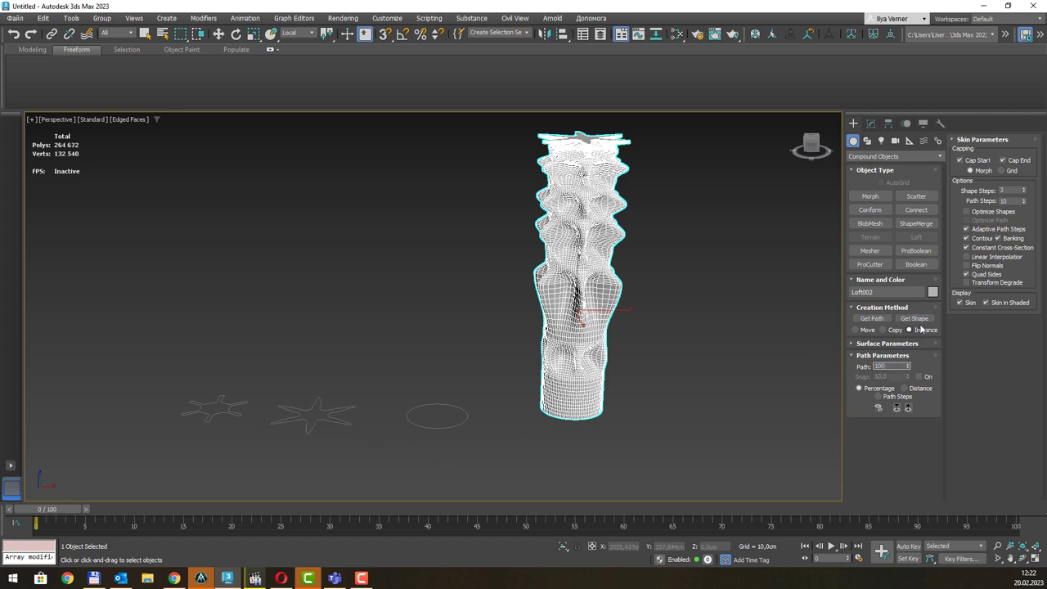
click(911, 320)
click(464, 417)
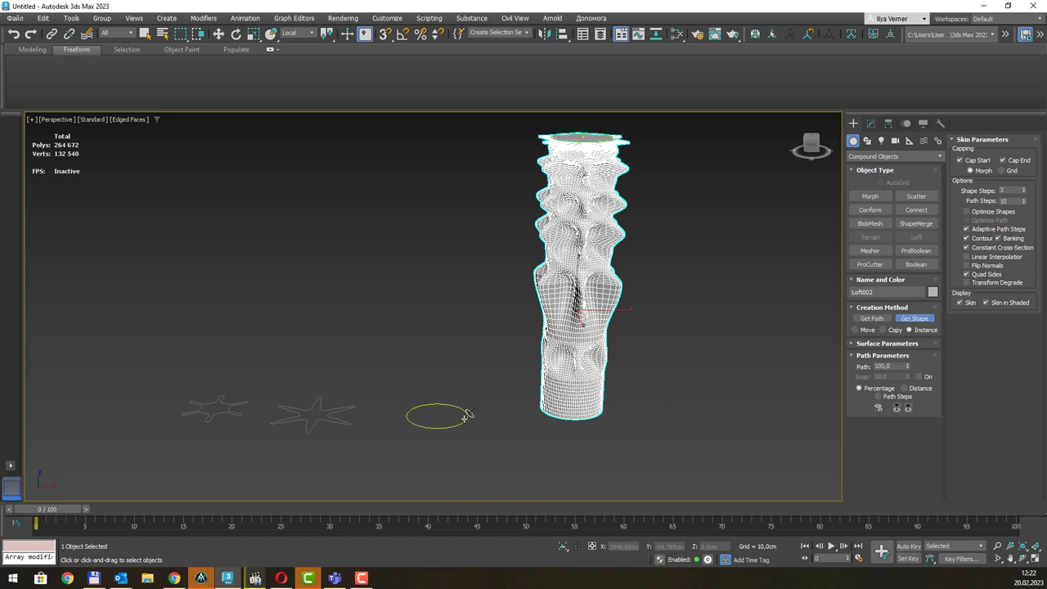
Exit Get Shape, deselect Loft002, and pan the Perspective view to frame the column.
middle_drag(516, 315, 512, 338)
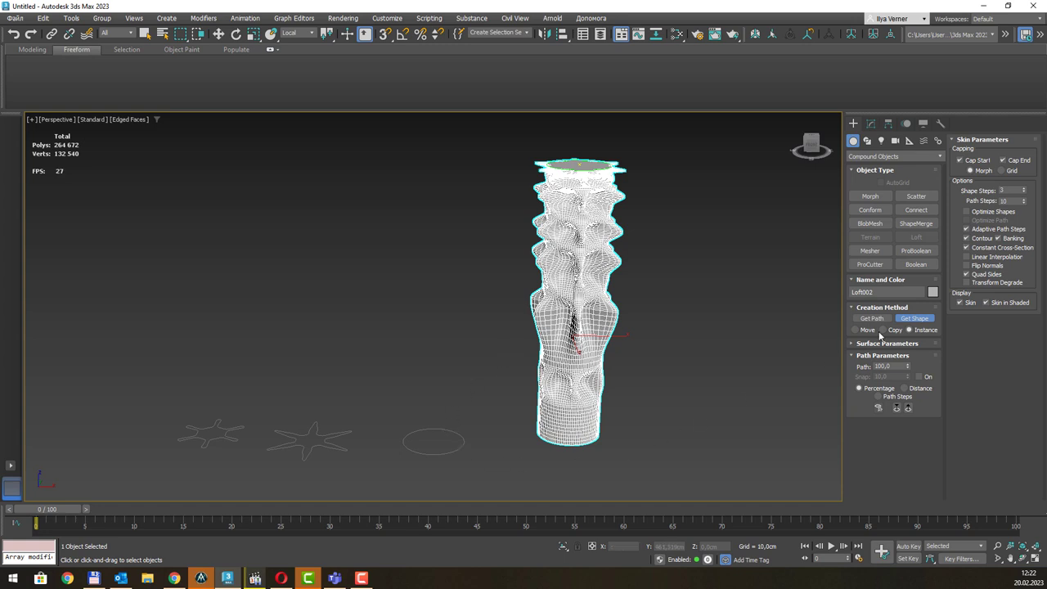
right_click(720, 347)
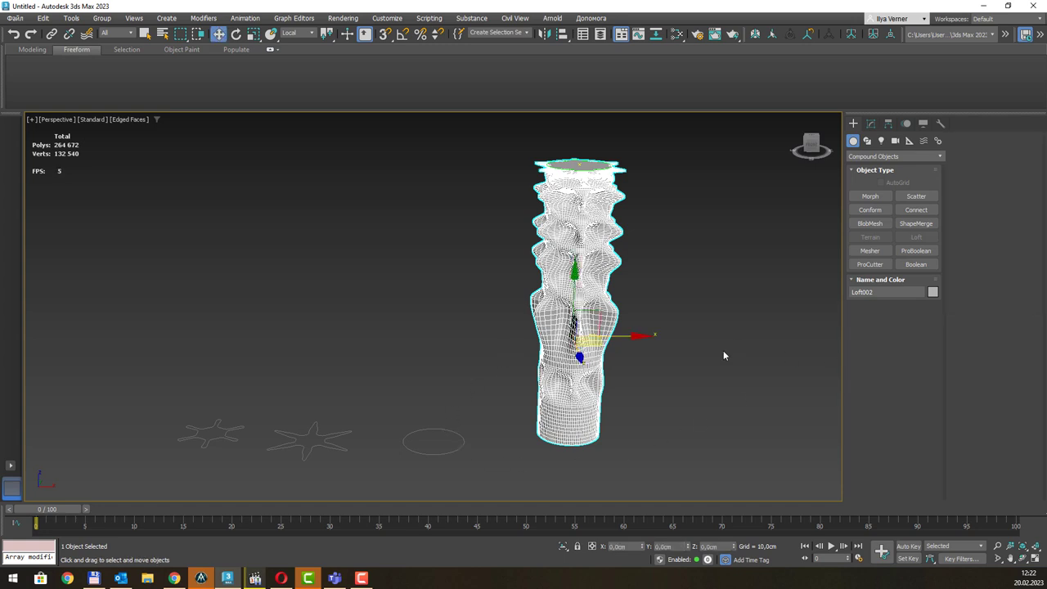
click(696, 404)
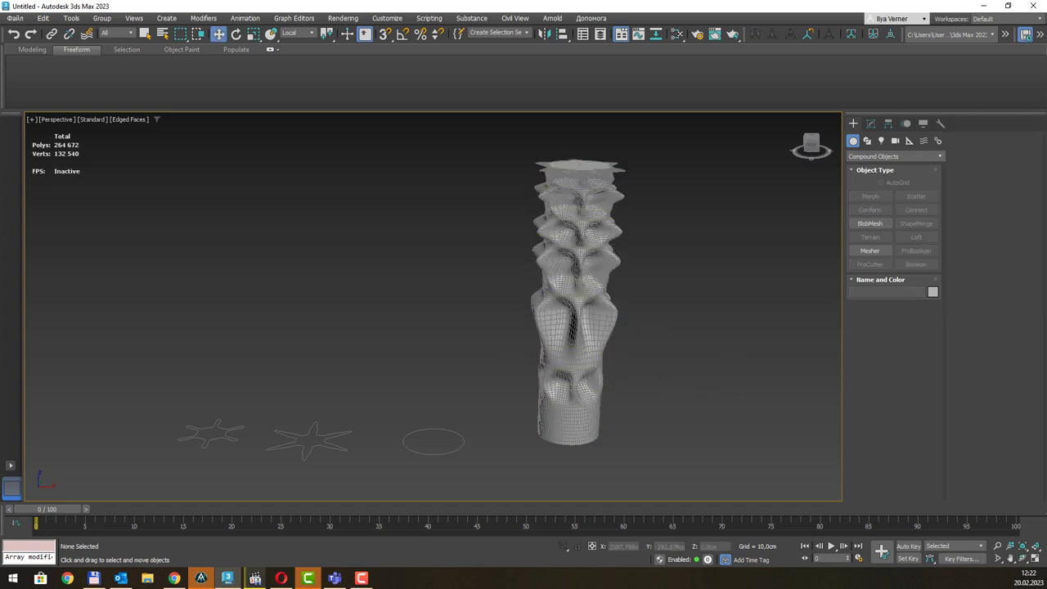
click(255, 579)
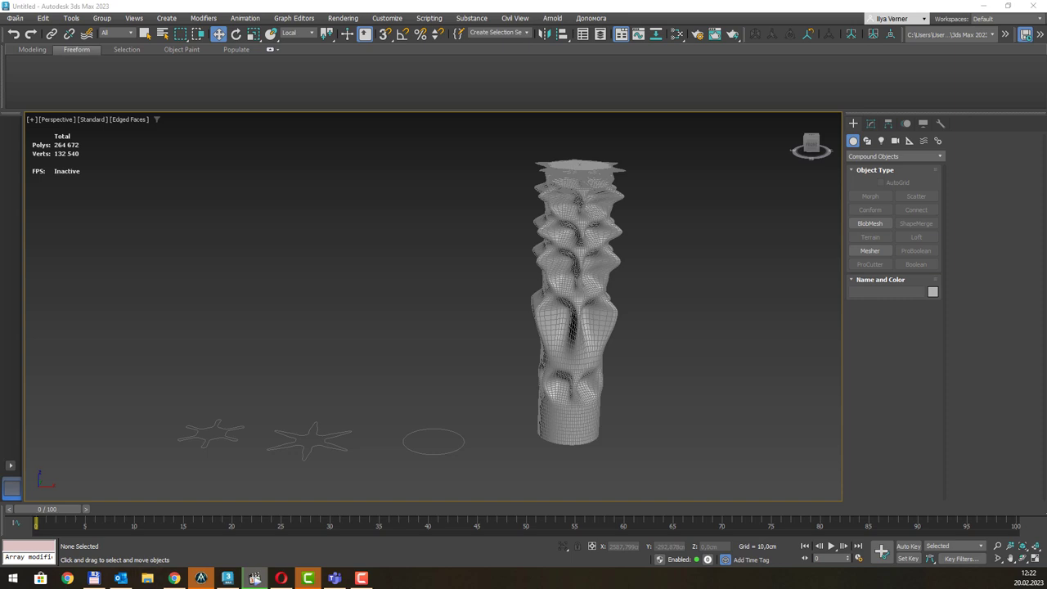
middle_drag(338, 327, 440, 352)
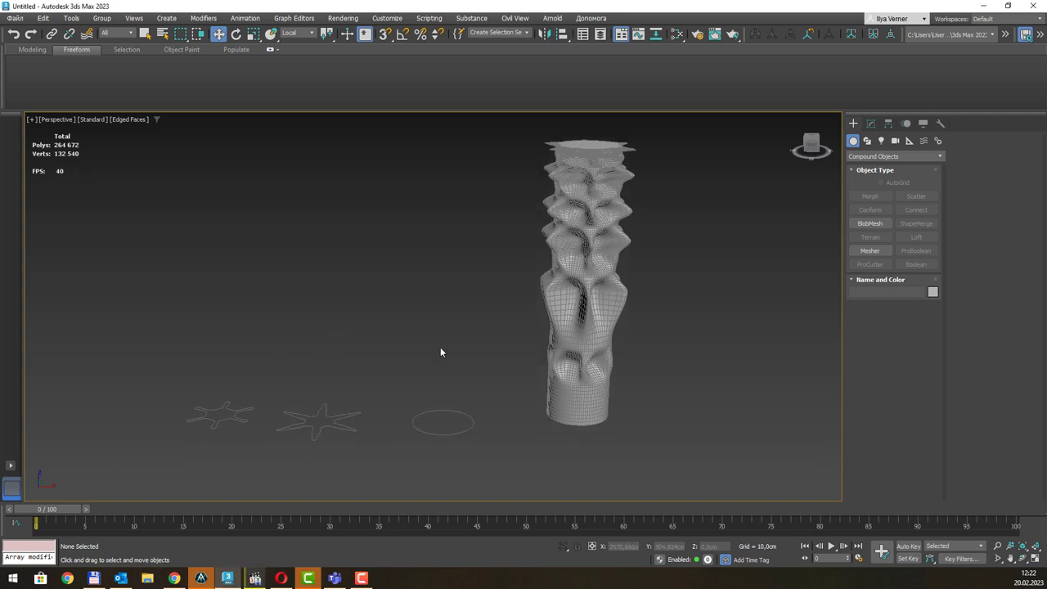
Select Star001's outer tip vertices at Vertex level and raise them slightly.
click(247, 418)
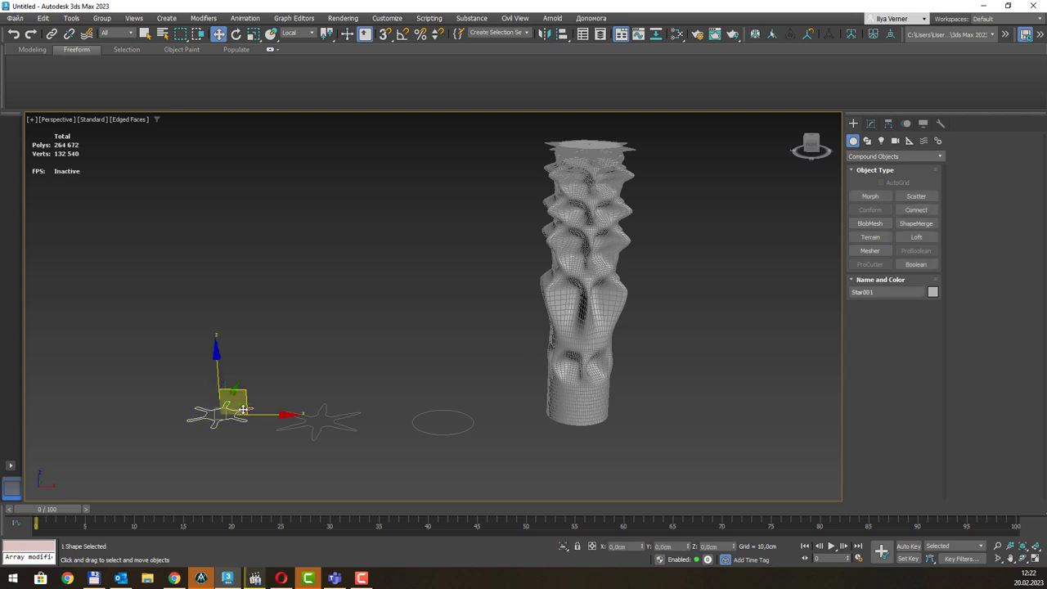
right_click(243, 409)
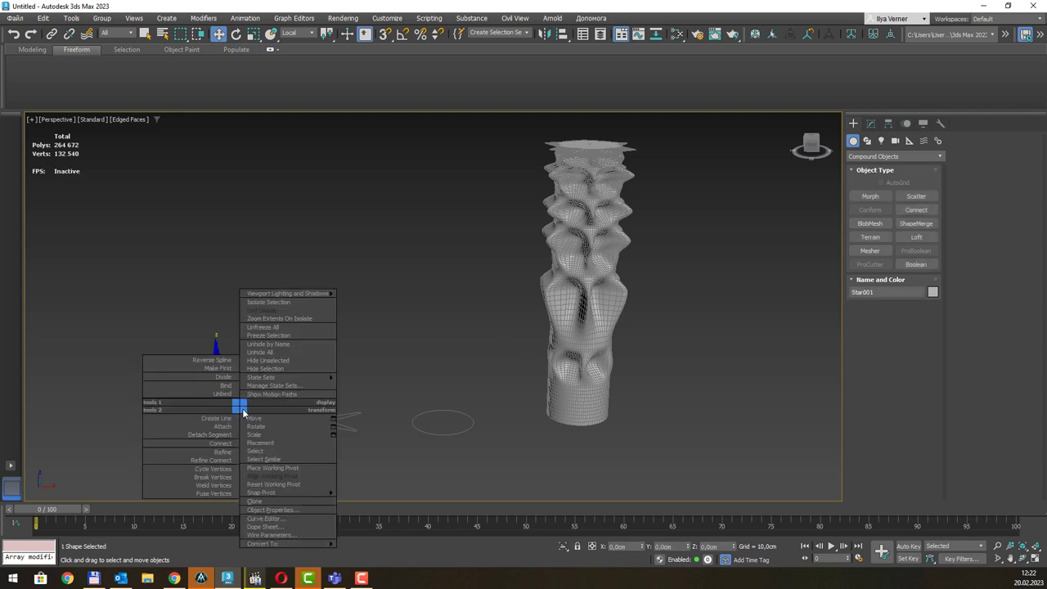
click(396, 347)
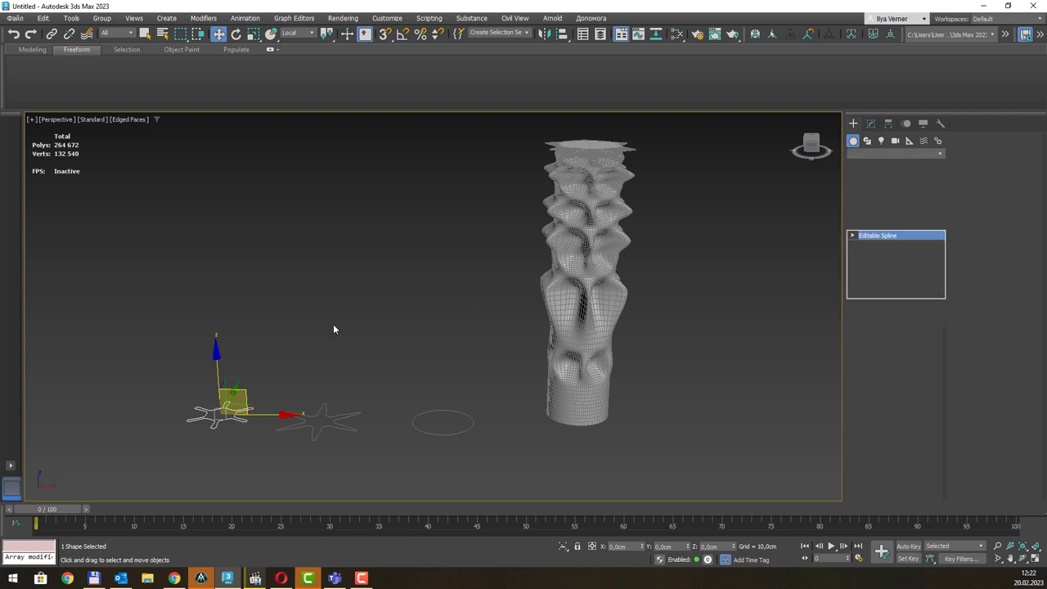
key(1)
scroll(183, 402, up, 4)
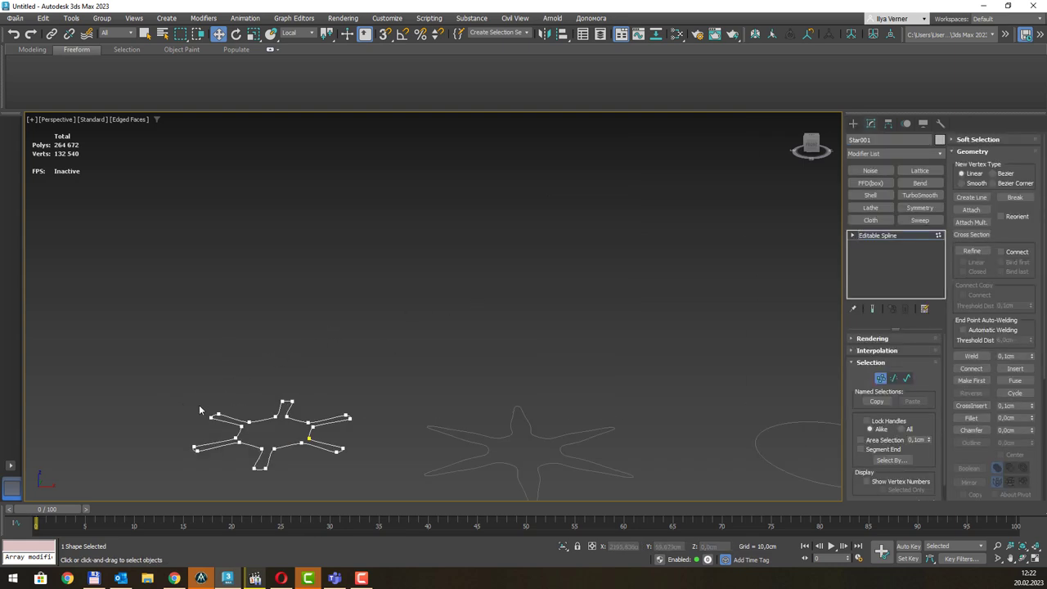
scroll(199, 404, down, 2)
drag(192, 420, 250, 456)
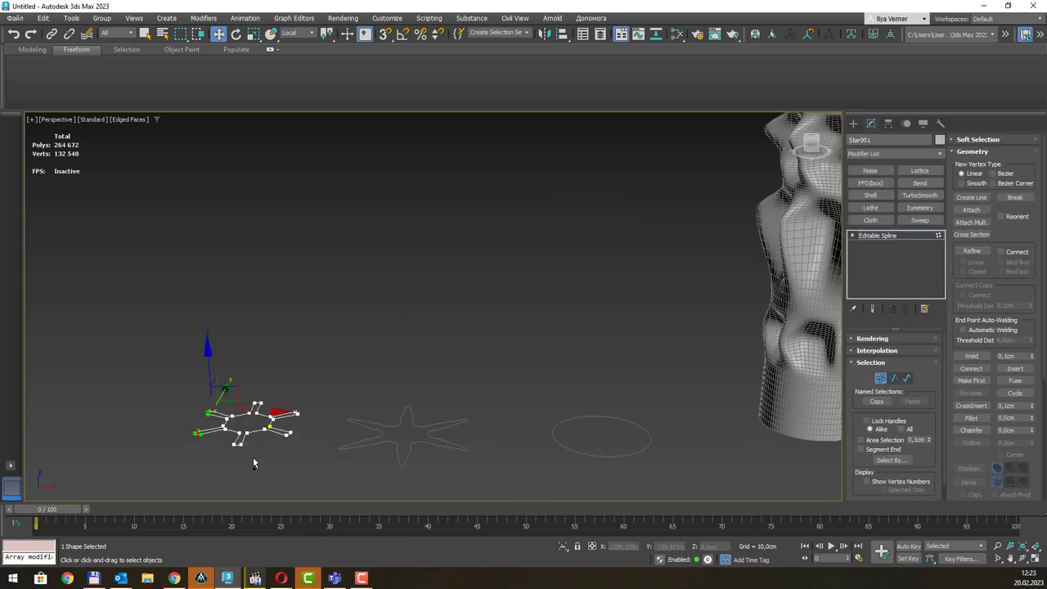
drag(321, 443, 319, 402)
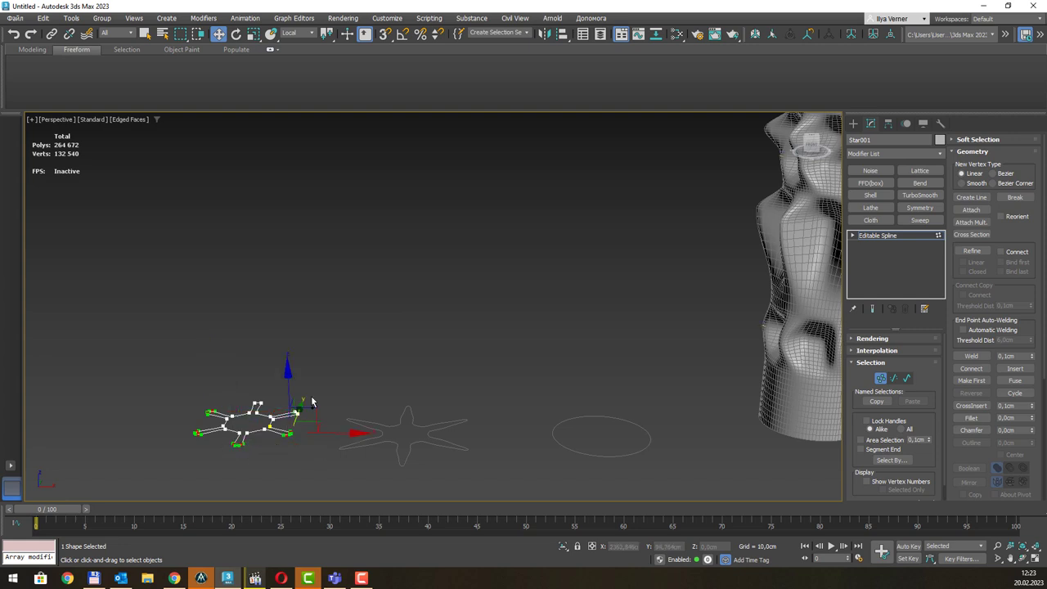
click(278, 441)
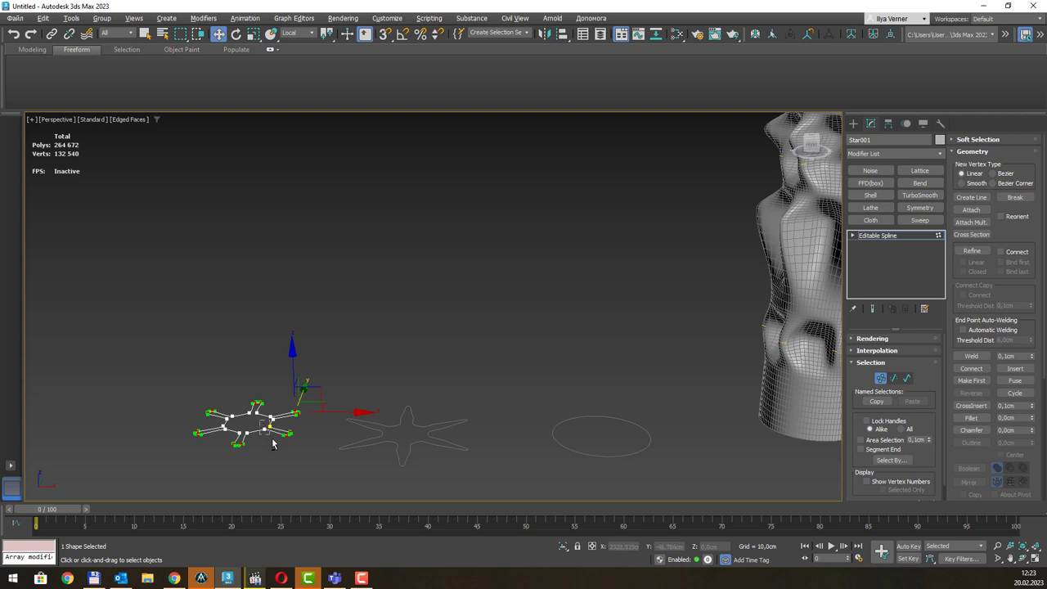
scroll(292, 436, down, 3)
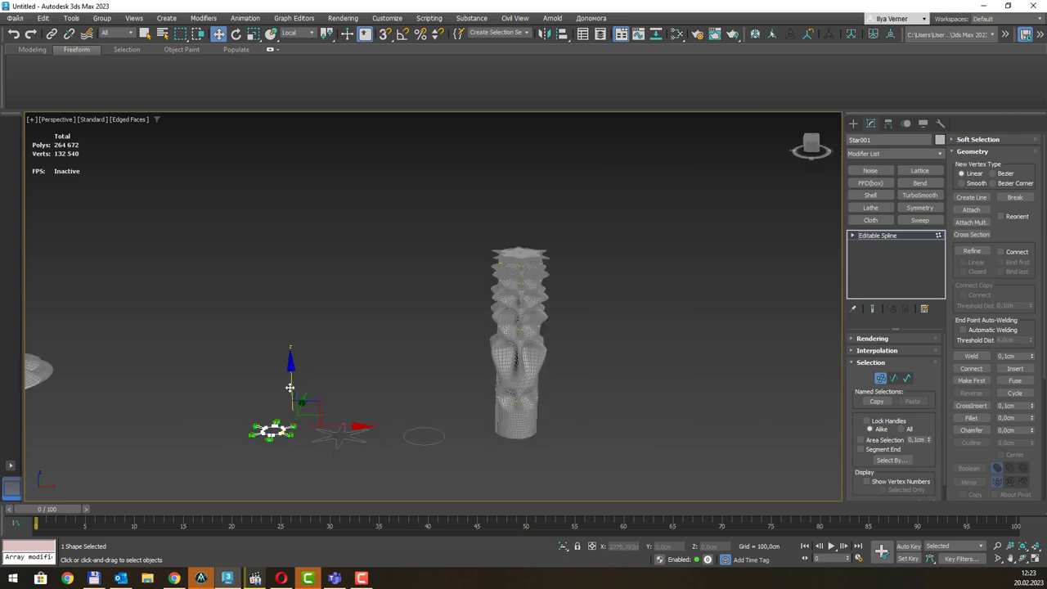
drag(290, 387, 290, 377)
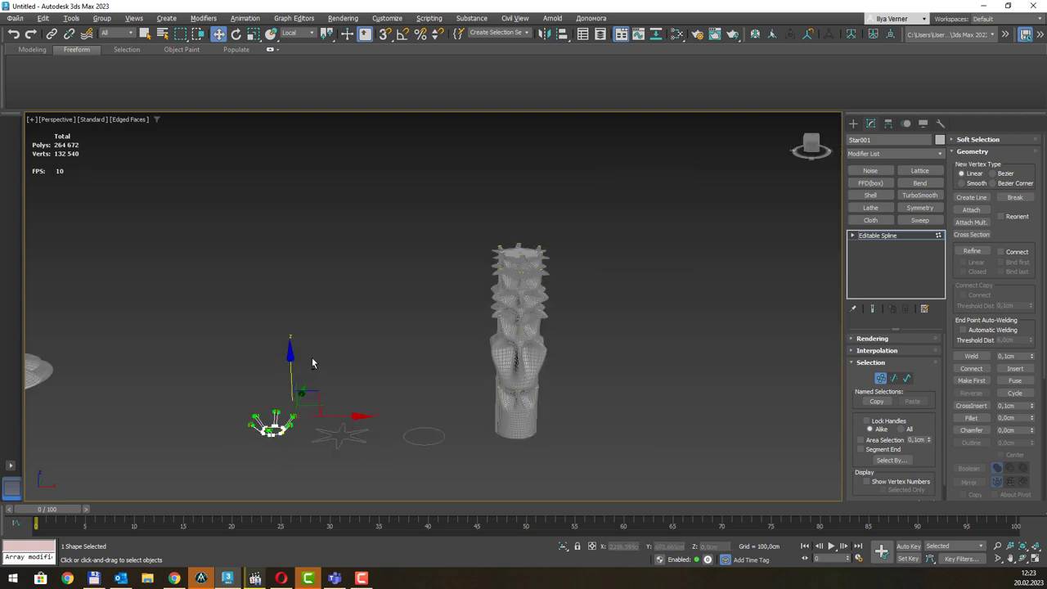
Scale Star001's tips outward in View coordinates and lift them so the fins curve upward.
key(r)
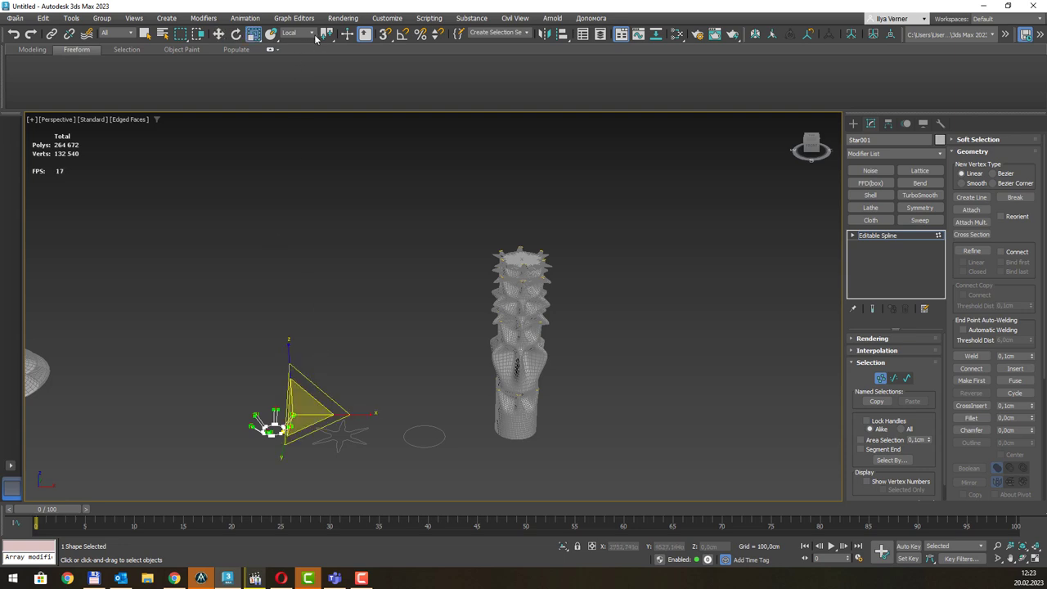
drag(326, 34, 329, 51)
click(328, 66)
click(311, 32)
click(298, 49)
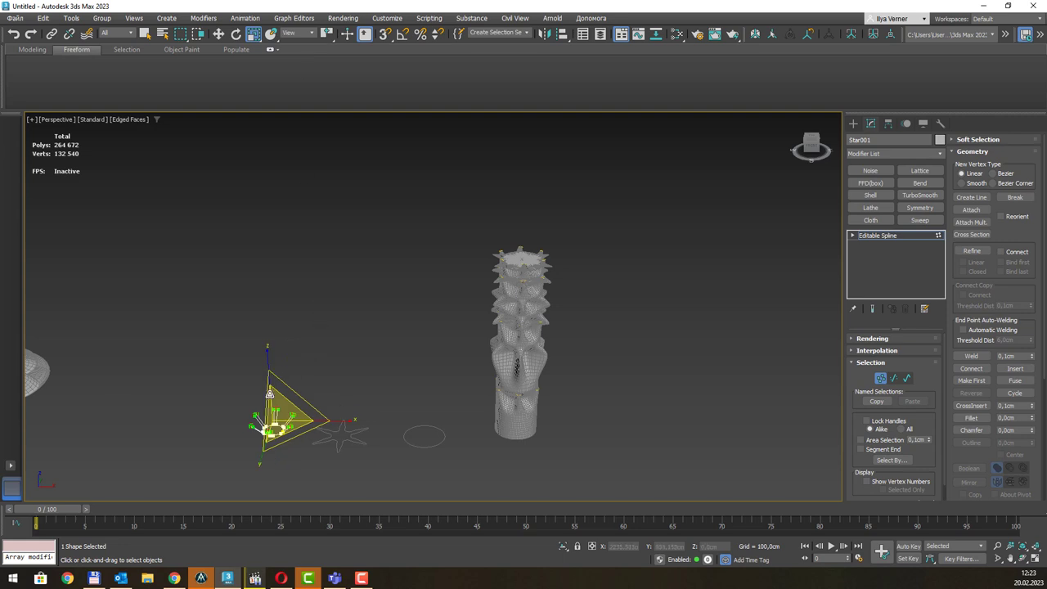
drag(280, 393, 292, 321)
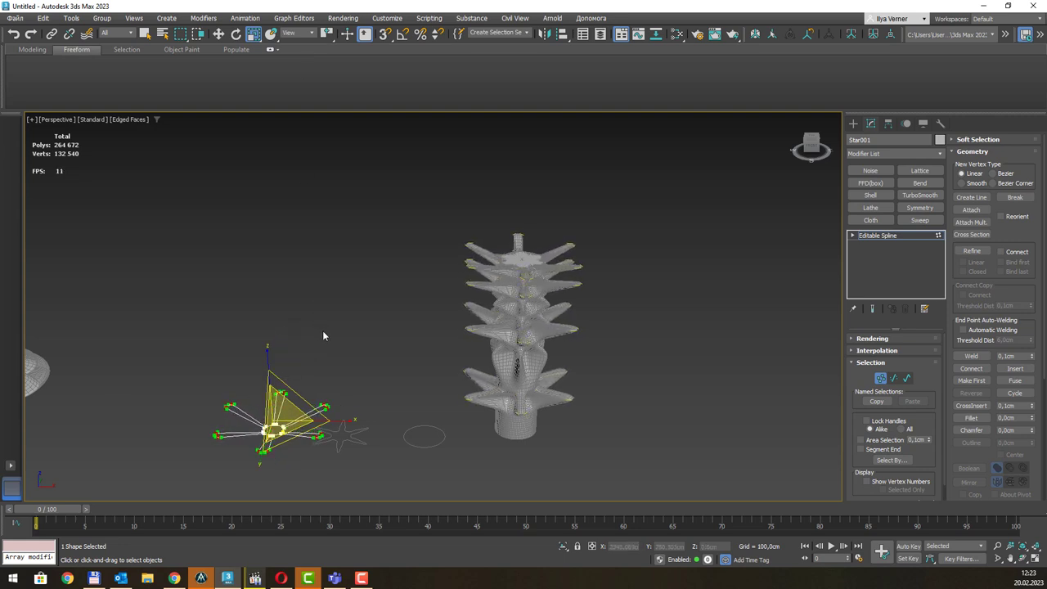
alt+middle_drag(322, 331, 353, 325)
key(w)
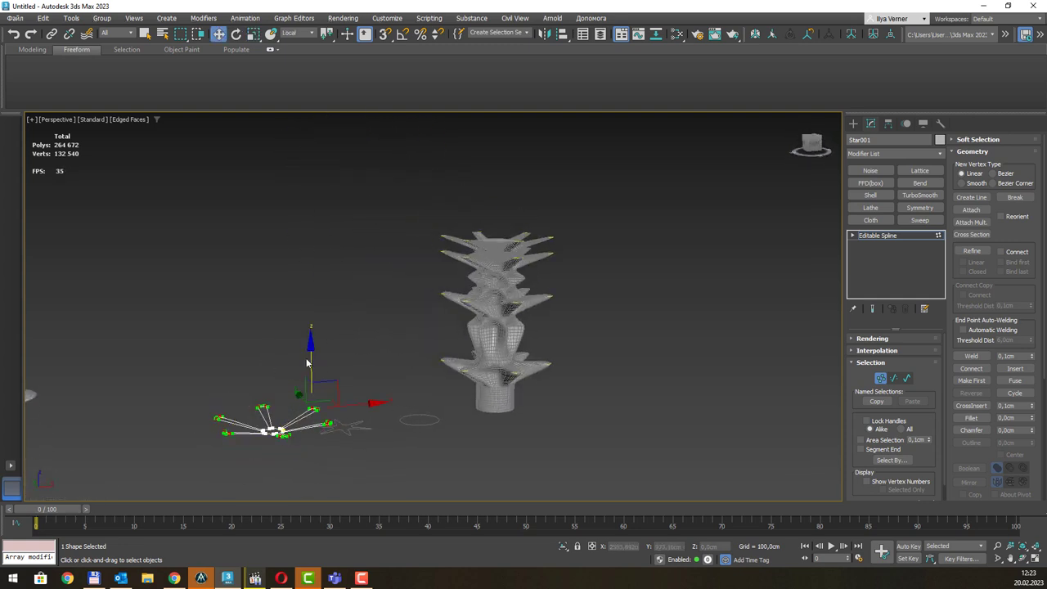
drag(310, 358, 311, 344)
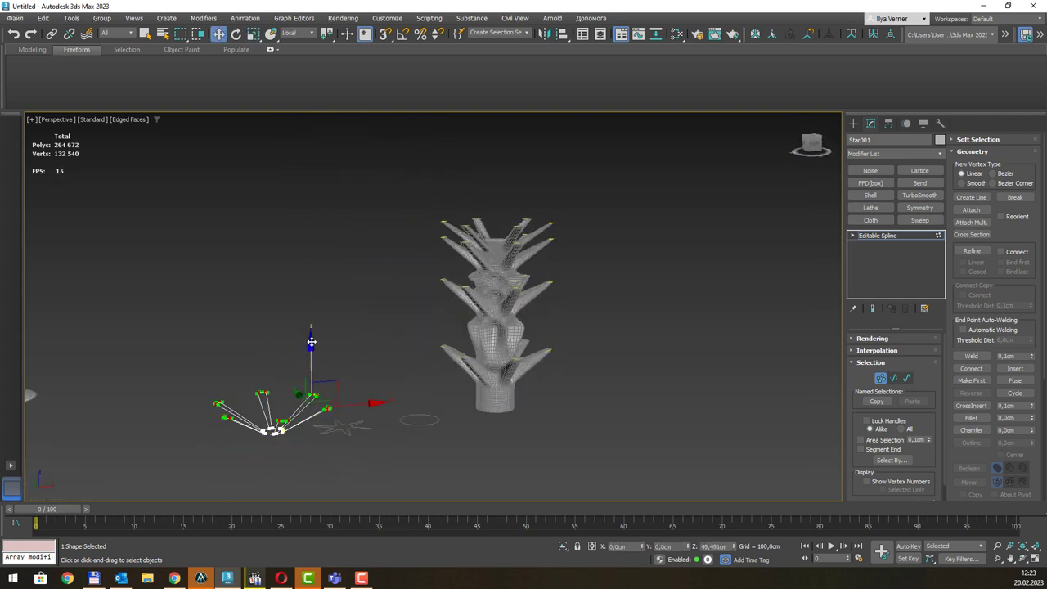
alt+middle_drag(357, 351, 339, 360)
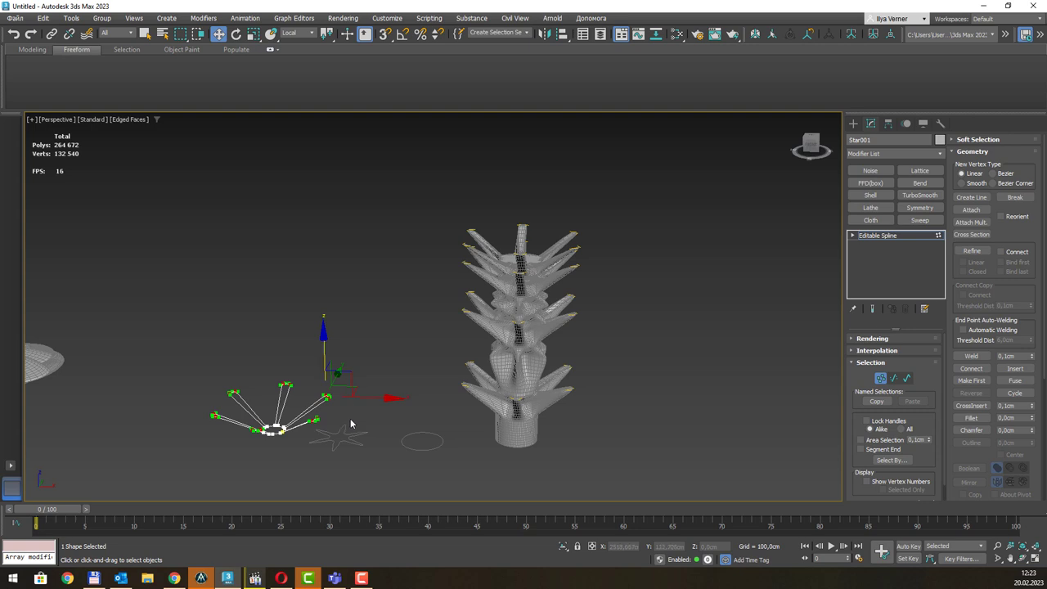
click(891, 236)
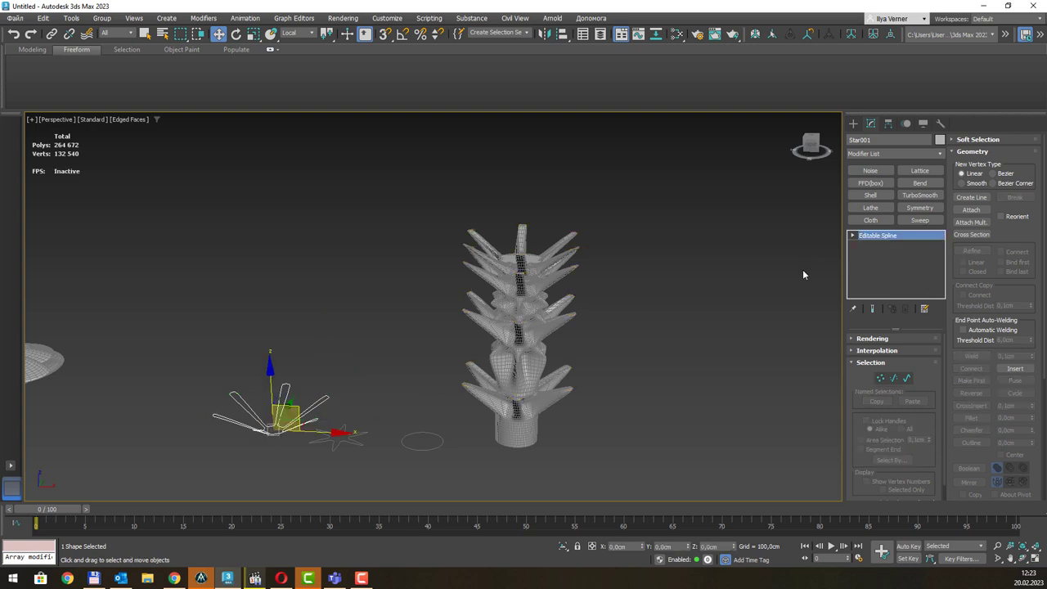
Box-select Star002's point vertices at Vertex level and raise them so the star curls upward.
click(352, 442)
key(1)
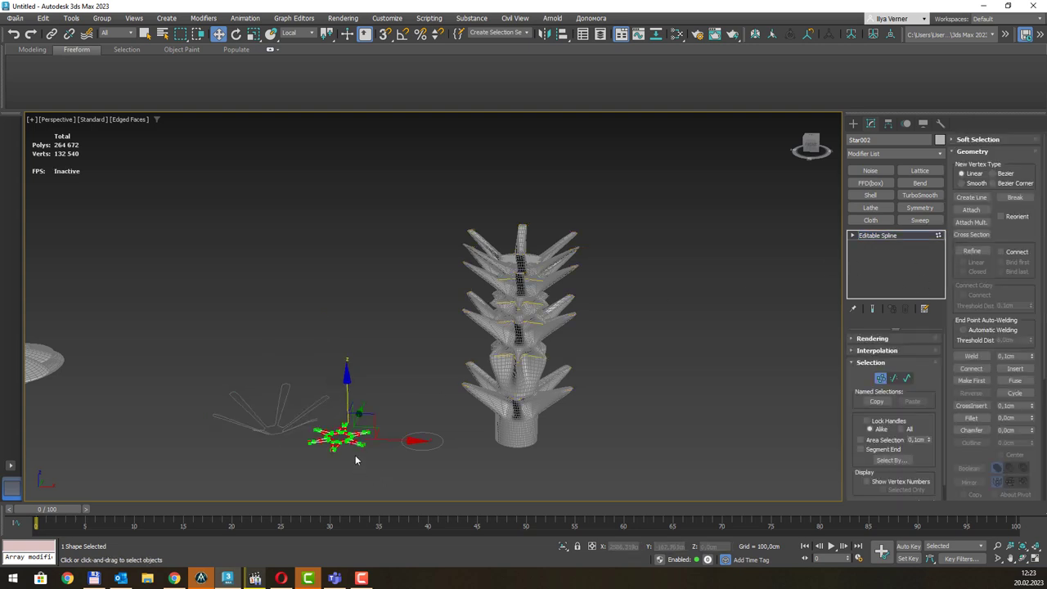
scroll(356, 459, up, 3)
scroll(362, 455, up, 2)
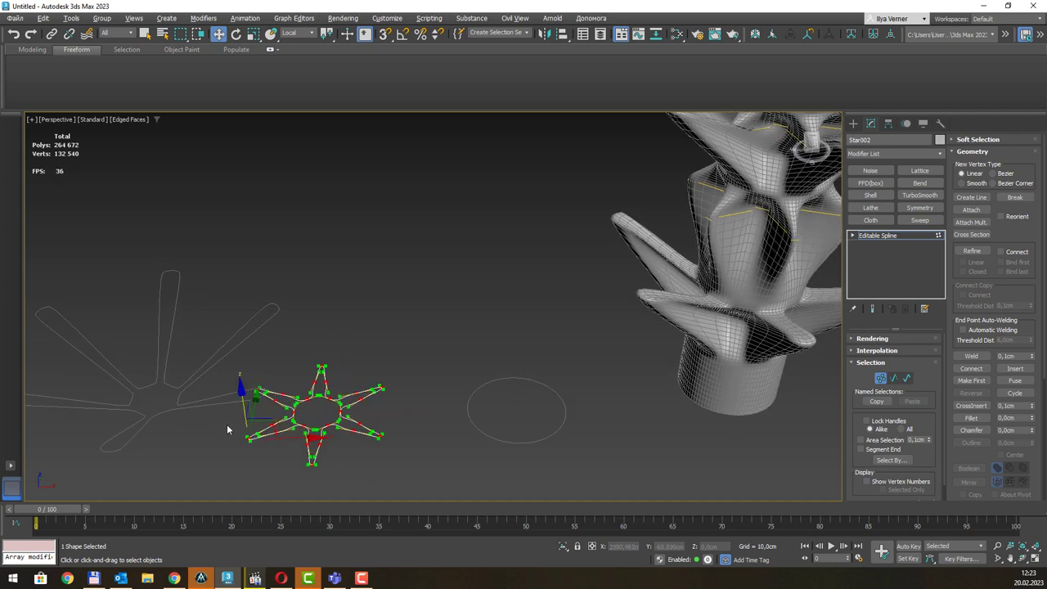
drag(226, 424, 287, 472)
drag(400, 415, 350, 458)
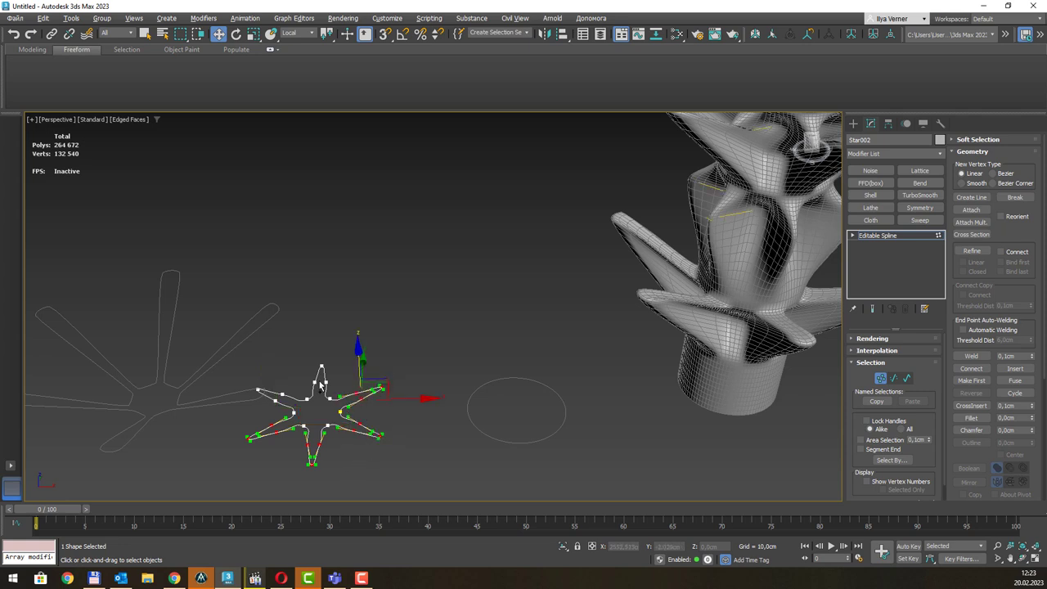
ctrl+drag(337, 391, 309, 360)
ctrl+drag(229, 374, 289, 415)
alt+middle_drag(407, 450, 424, 421)
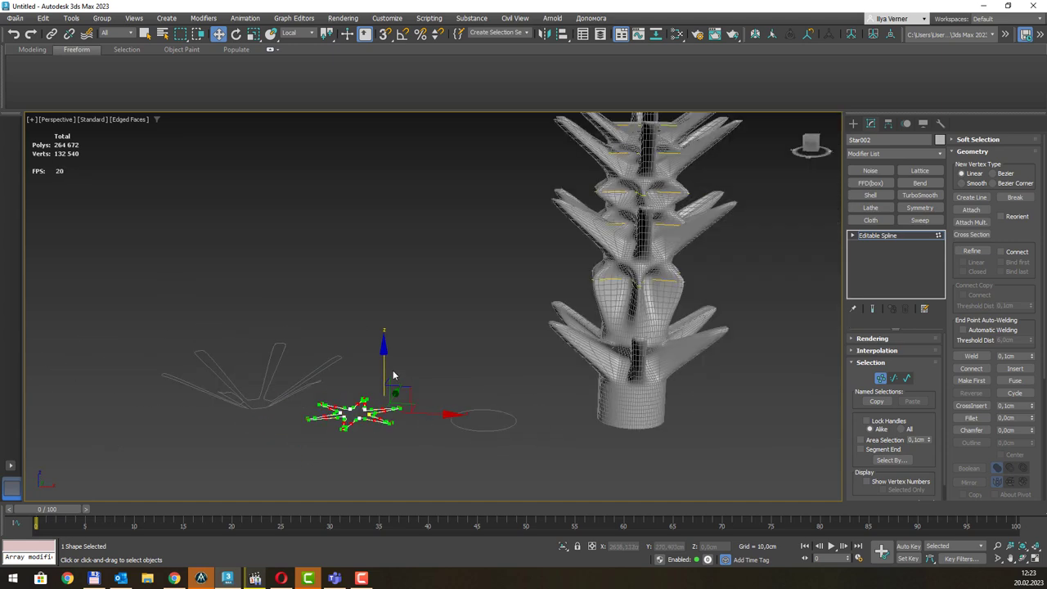
drag(386, 364, 410, 317)
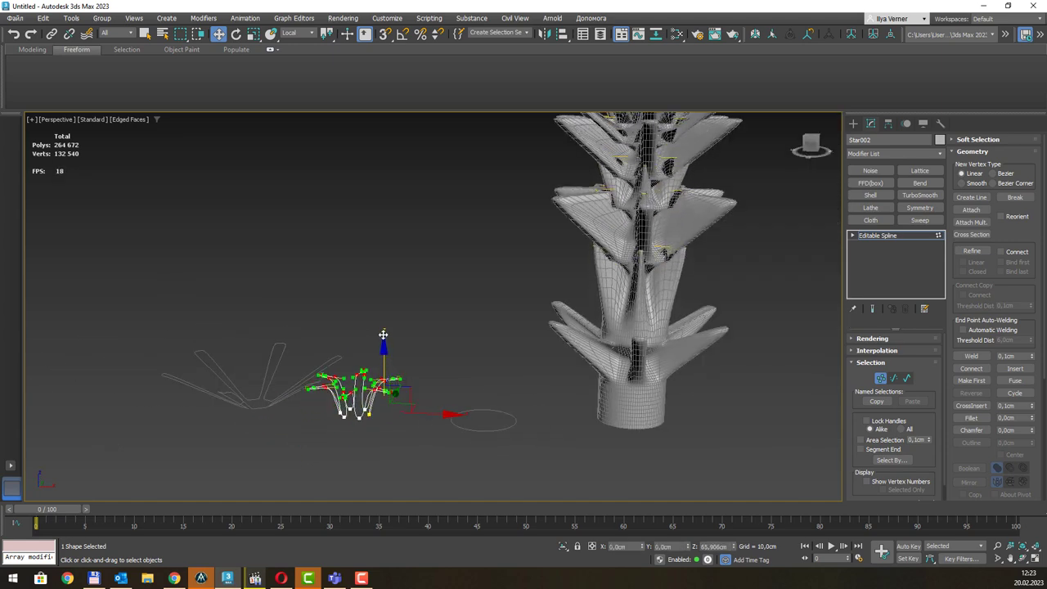
Scale Star002's selected vertices slightly and rotate them to tilt the fins.
alt+middle_drag(410, 317, 378, 382)
key(r)
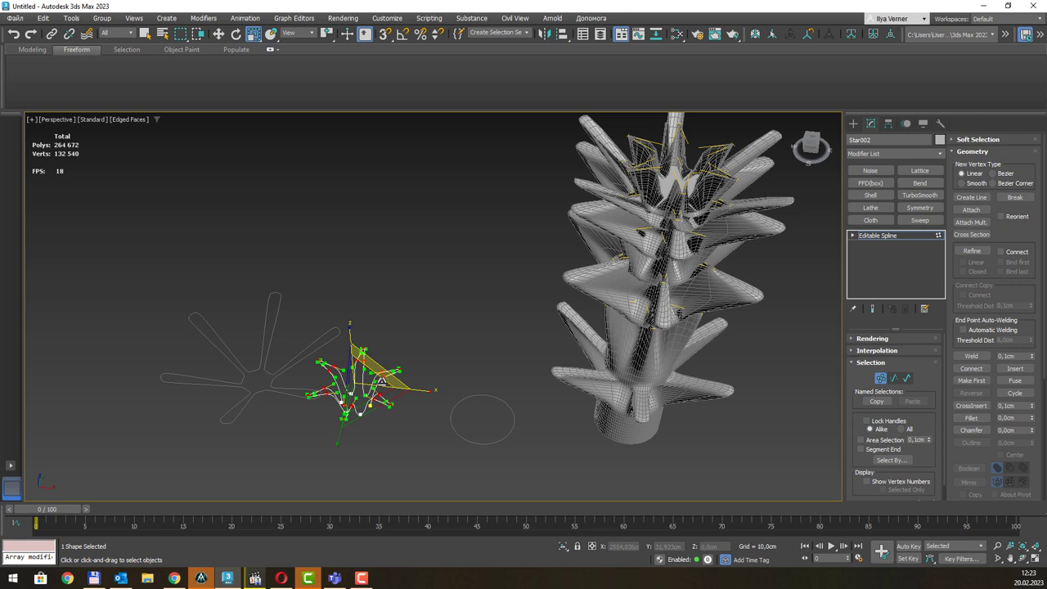
drag(370, 349, 398, 337)
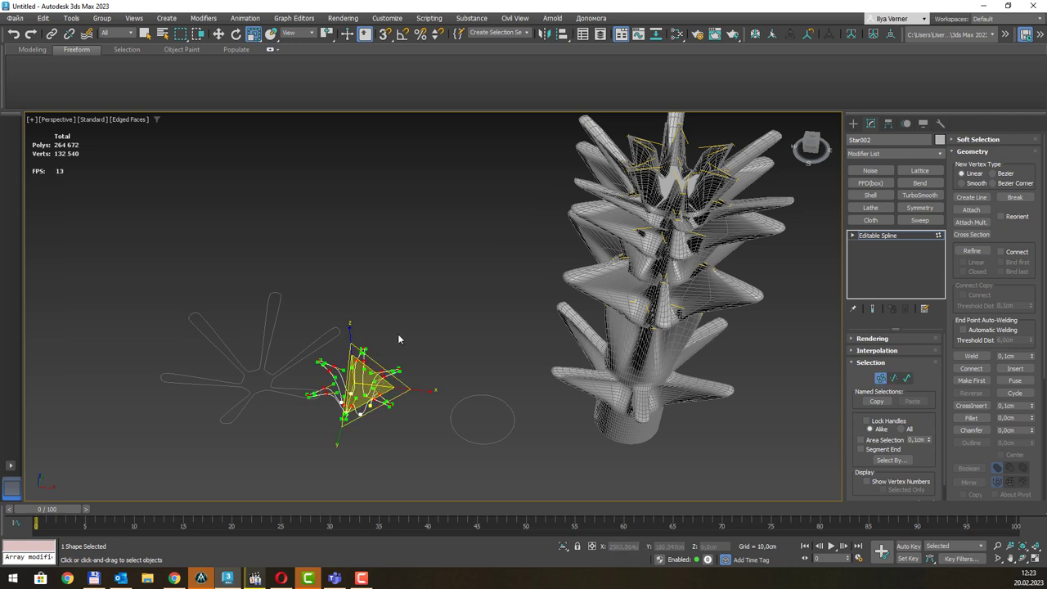
click(303, 32)
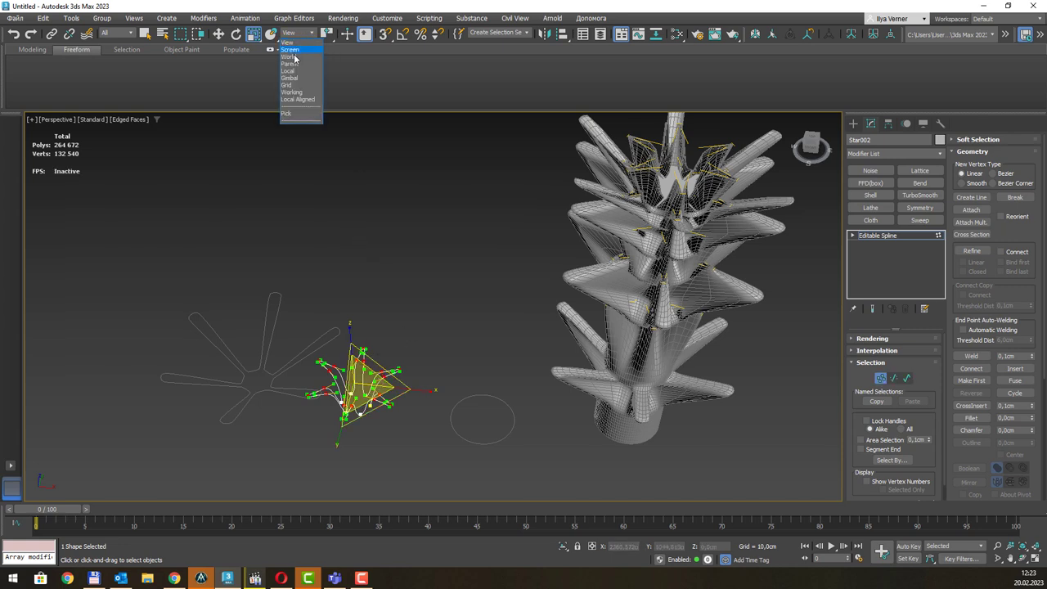
click(290, 42)
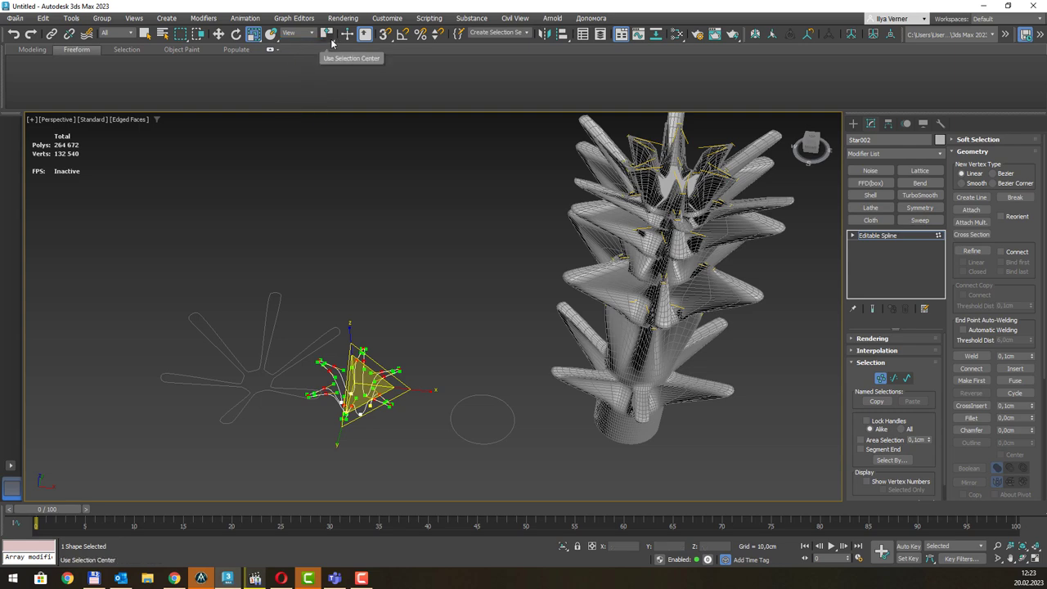
alt+middle_drag(410, 286, 354, 353)
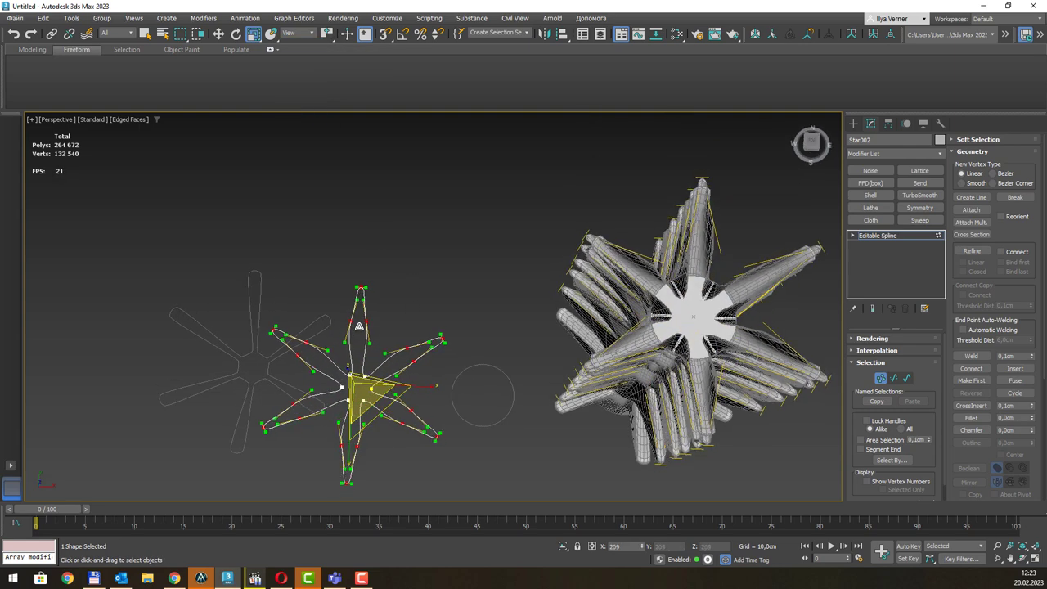
mouse_move(355, 354)
alt+middle_down()
mouse_move(410, 276)
mouse_move(419, 244)
mouse_move(408, 276)
alt+middle_up()
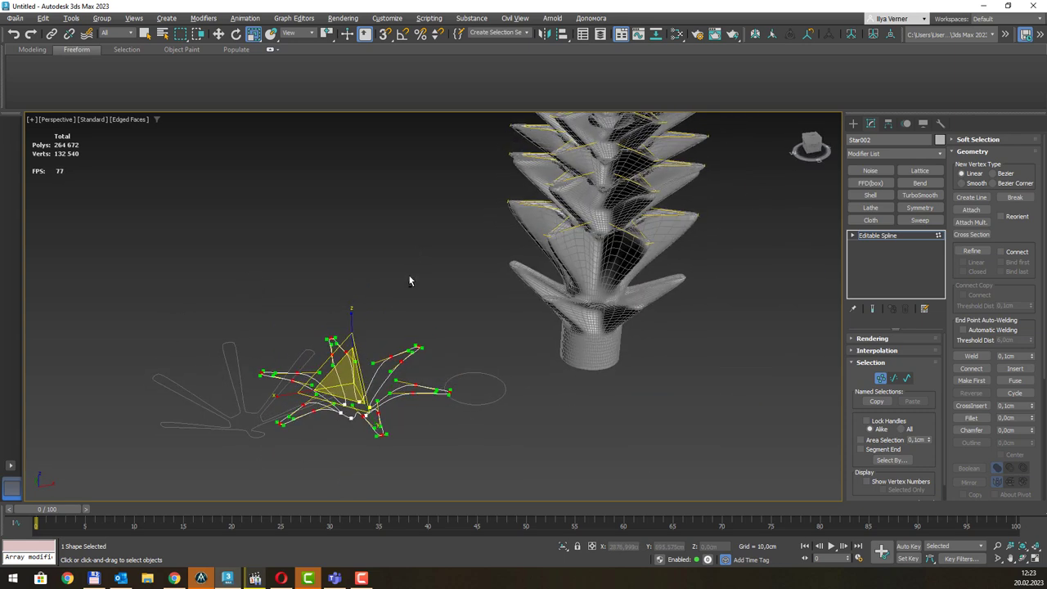
key(e)
drag(401, 398, 374, 400)
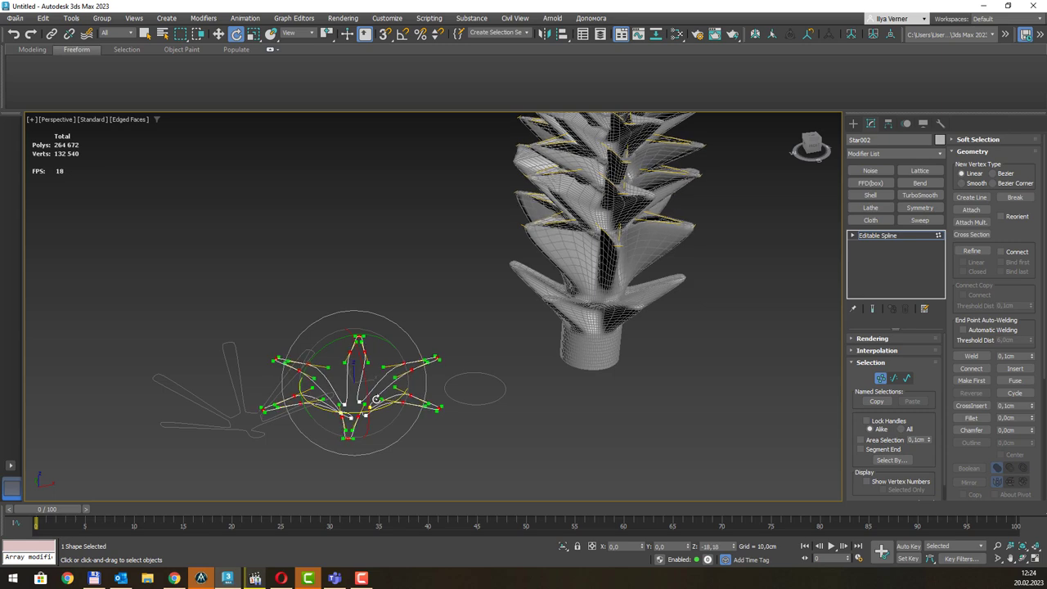
mouse_move(375, 400)
alt+middle_down()
mouse_move(415, 303)
mouse_move(464, 247)
alt+middle_up()
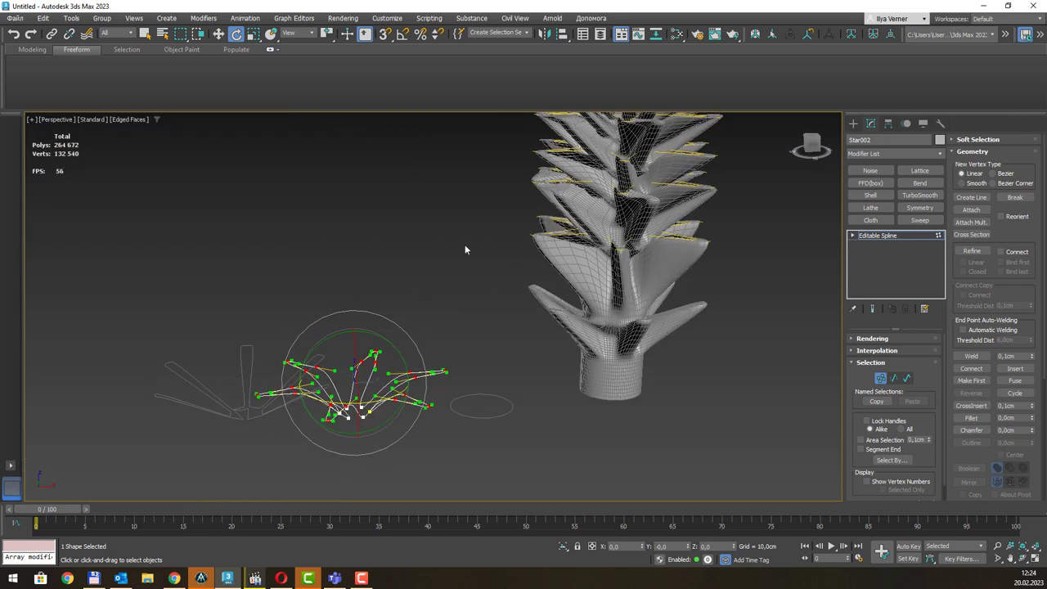
scroll(455, 270, down, 3)
key(w)
alt+middle_drag(467, 323, 458, 316)
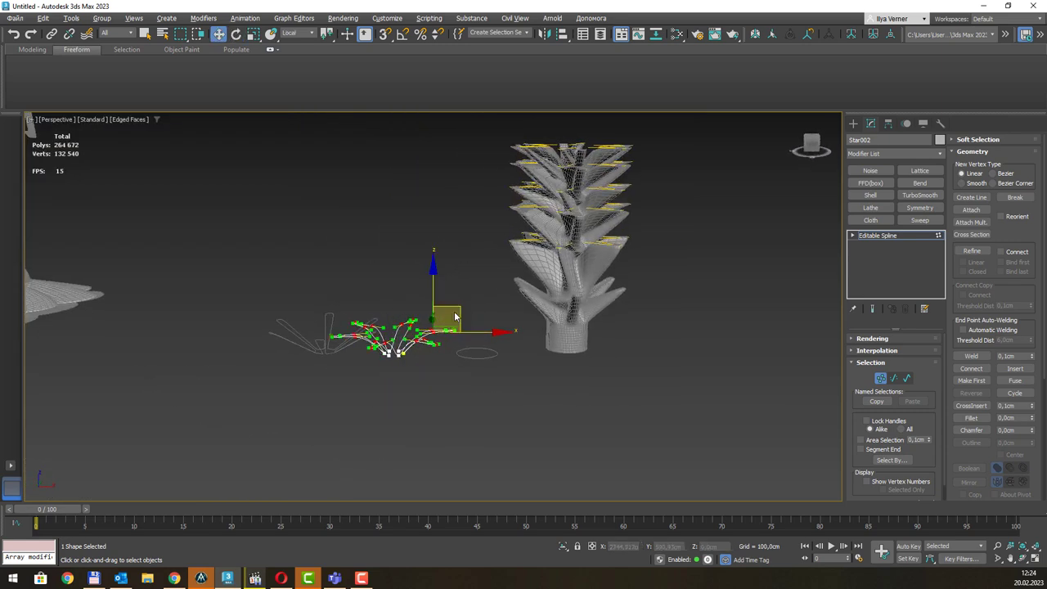
Nudge the selected vertices, then box-select more Star002 arm vertices on the left and right.
drag(432, 281, 433, 288)
mouse_move(399, 266)
alt+middle_down()
mouse_move(401, 302)
mouse_move(388, 330)
alt+middle_up()
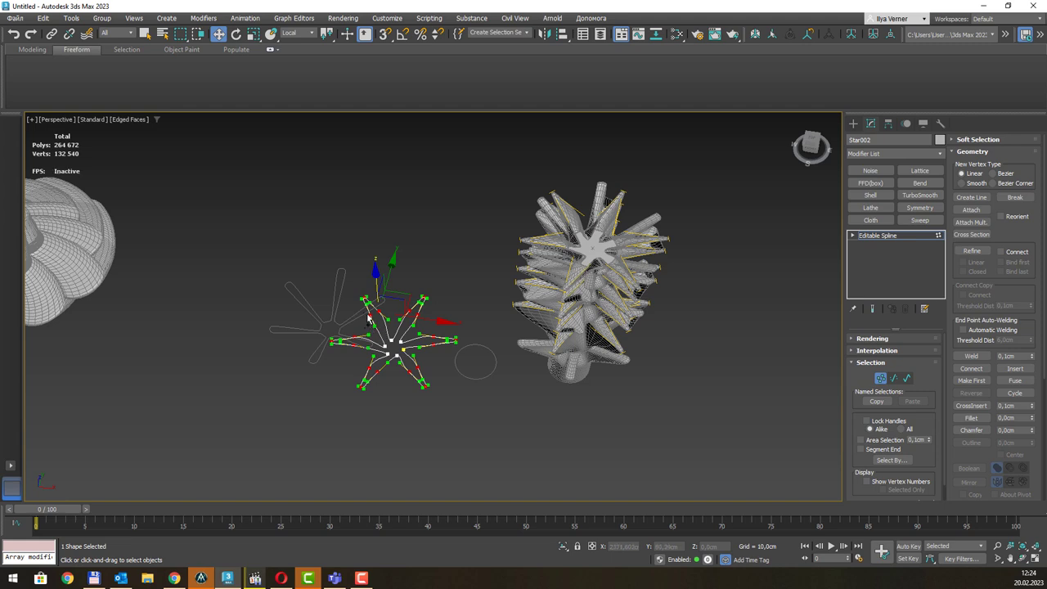
click(377, 325)
click(370, 331)
key(q)
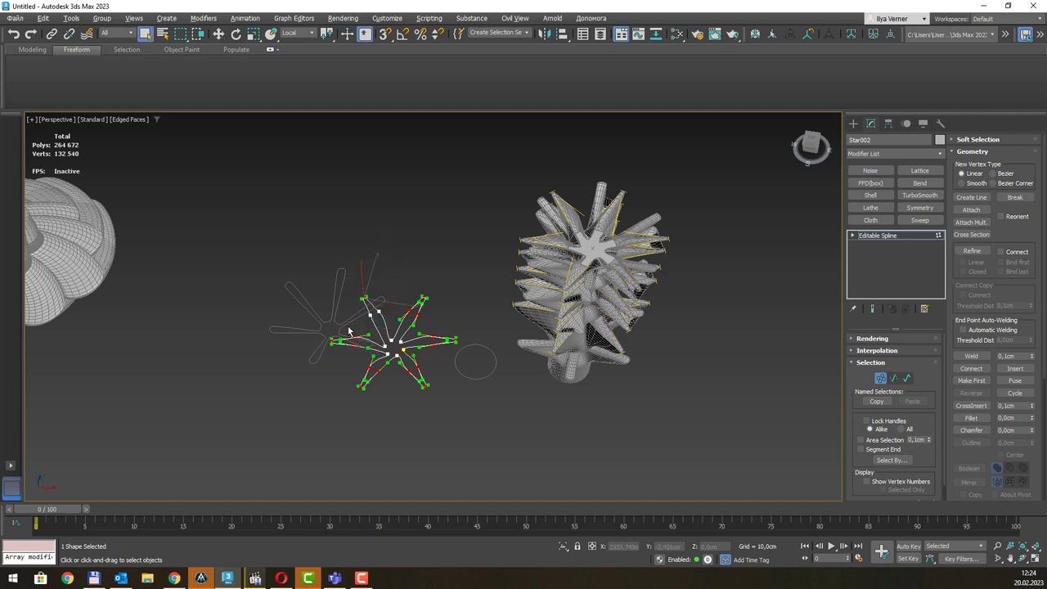
mouse_move(350, 332)
ctrl+mouse_down()
mouse_move(364, 361)
mouse_move(399, 376)
ctrl+mouse_up()
mouse_move(422, 335)
ctrl+mouse_down()
mouse_move(438, 362)
mouse_move(399, 315)
ctrl+mouse_up()
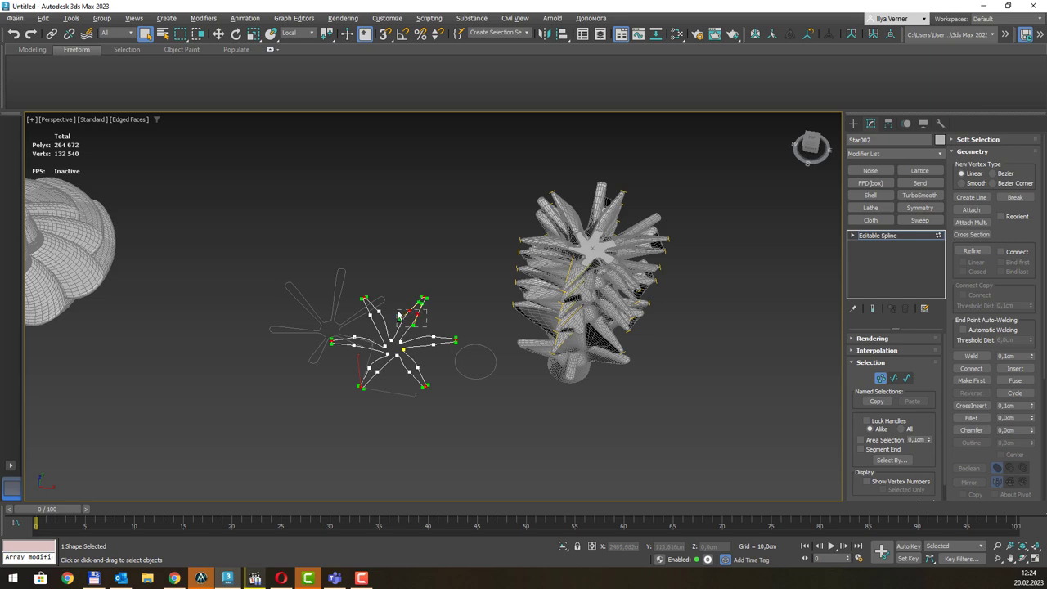
Raise the selected Star002 vertices and scale them outward so the leaves angle upward.
alt+middle_drag(462, 315, 444, 240)
key(w)
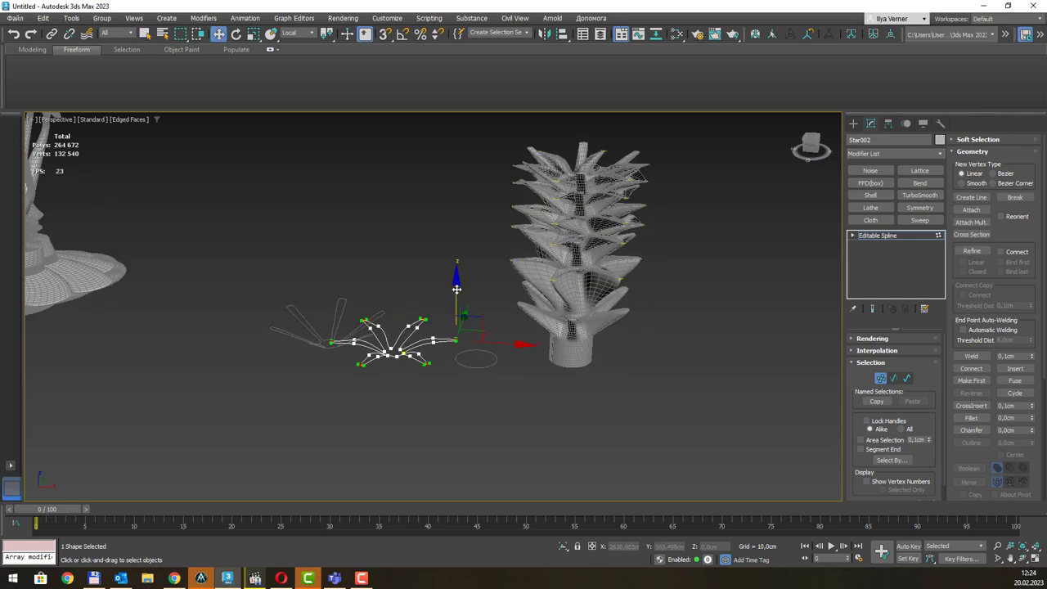
drag(456, 289, 455, 270)
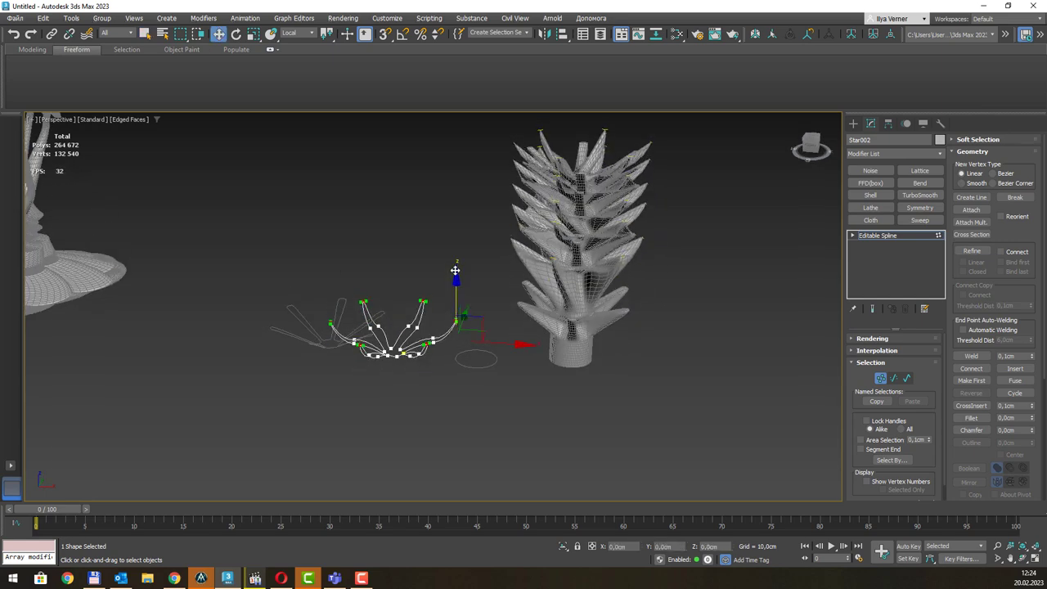
alt+middle_drag(455, 270, 400, 317)
key(r)
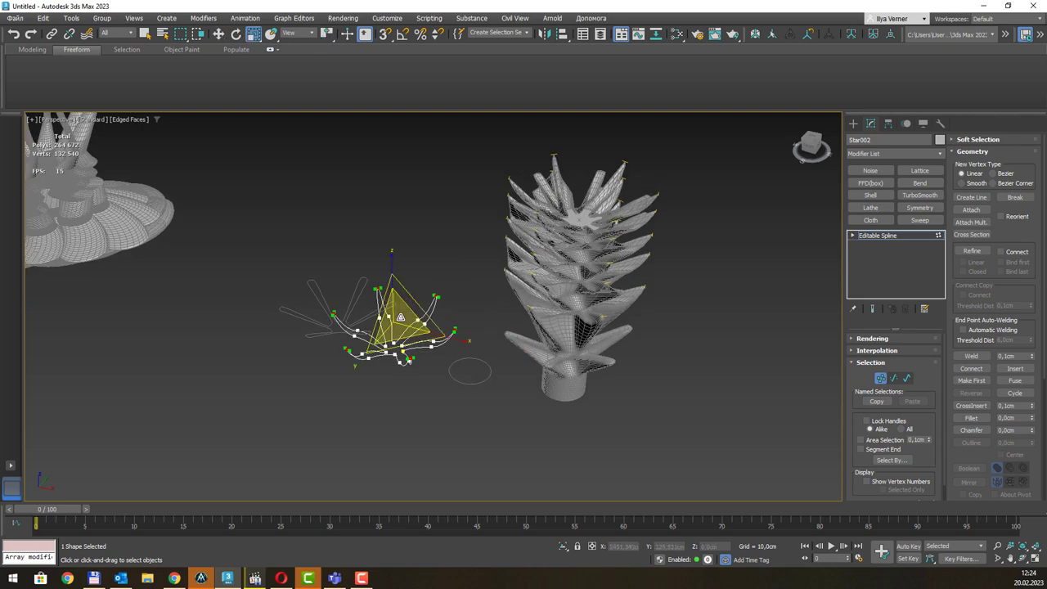
drag(400, 317, 402, 292)
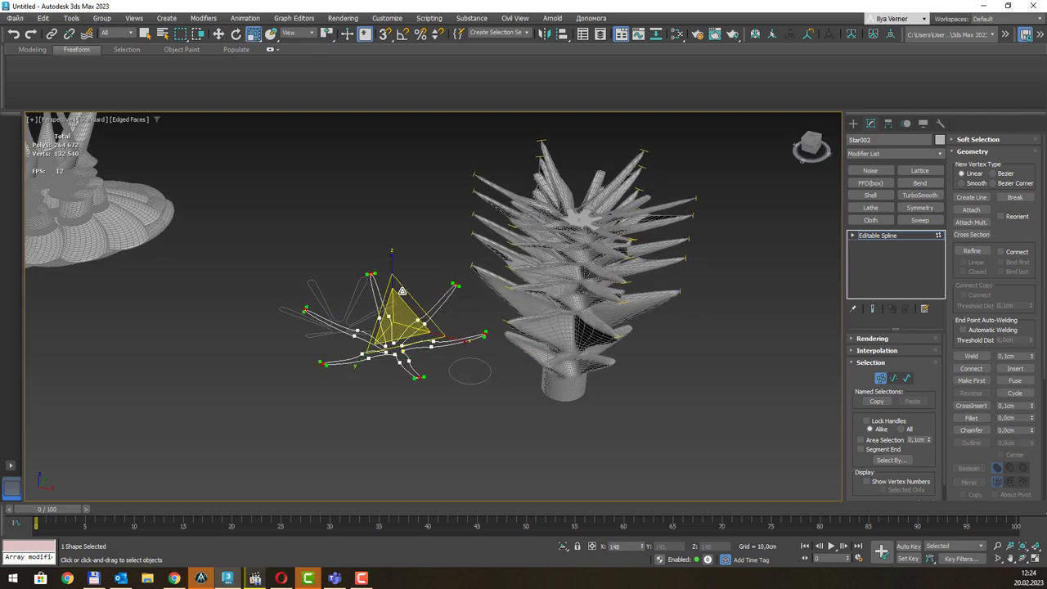
mouse_move(401, 292)
alt+middle_down()
mouse_move(427, 242)
mouse_move(479, 238)
mouse_move(496, 285)
alt+middle_up()
scroll(482, 238, down, 3)
scroll(496, 286, up, 2)
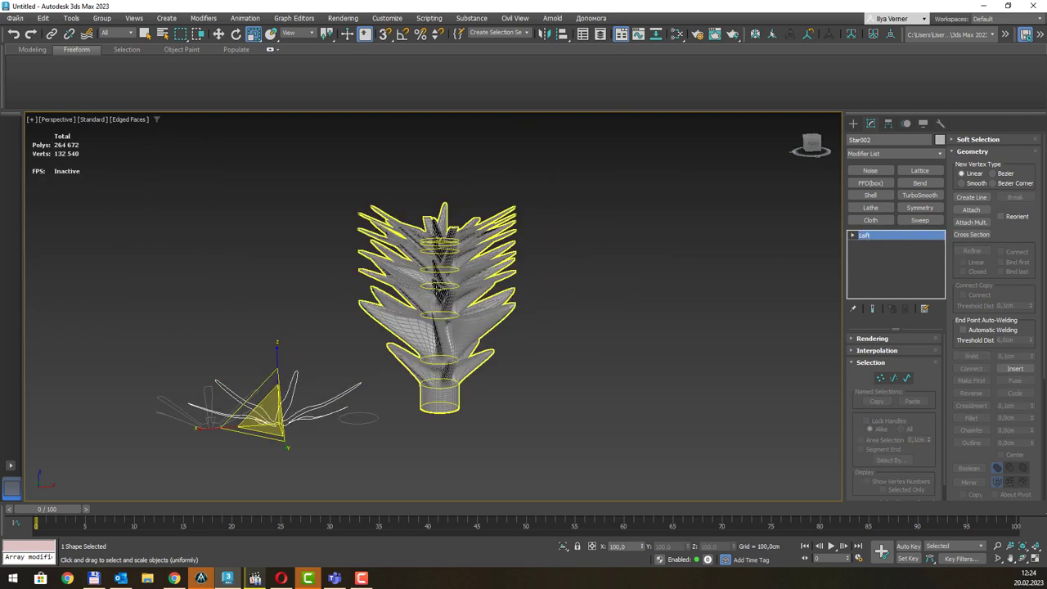
Move the lofted plant to the right.
click(485, 335)
key(w)
drag(489, 339, 628, 339)
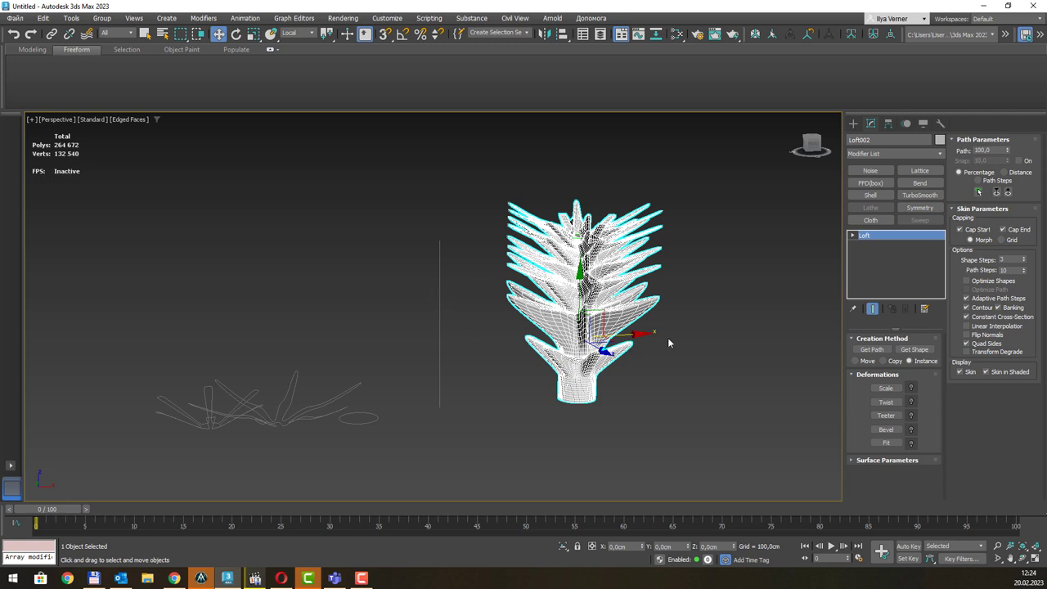
Open Loft002's scale deformation graph and insert four corner points along the curve.
click(879, 388)
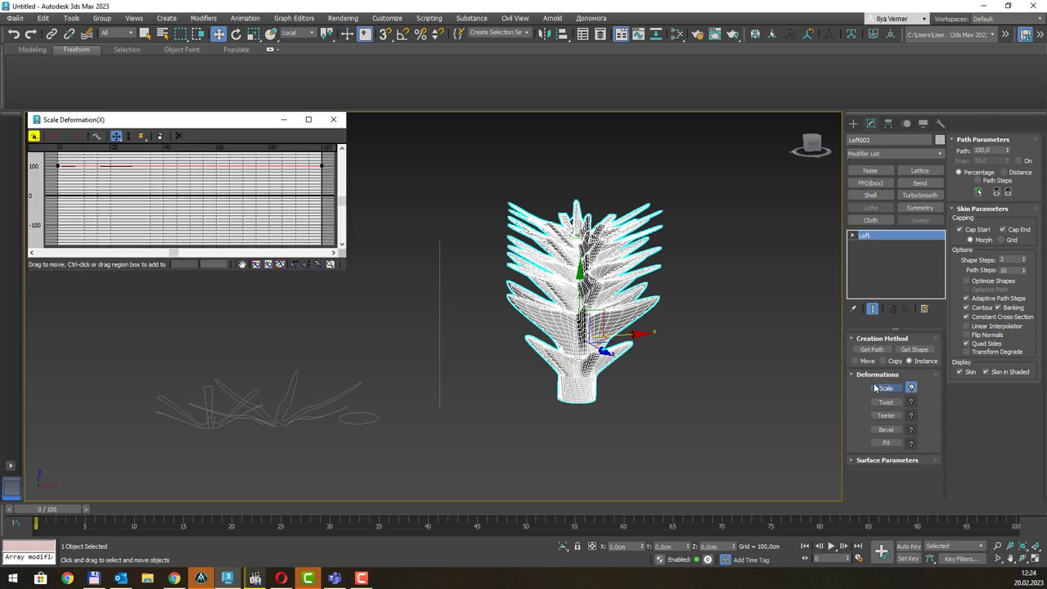
drag(261, 121, 315, 203)
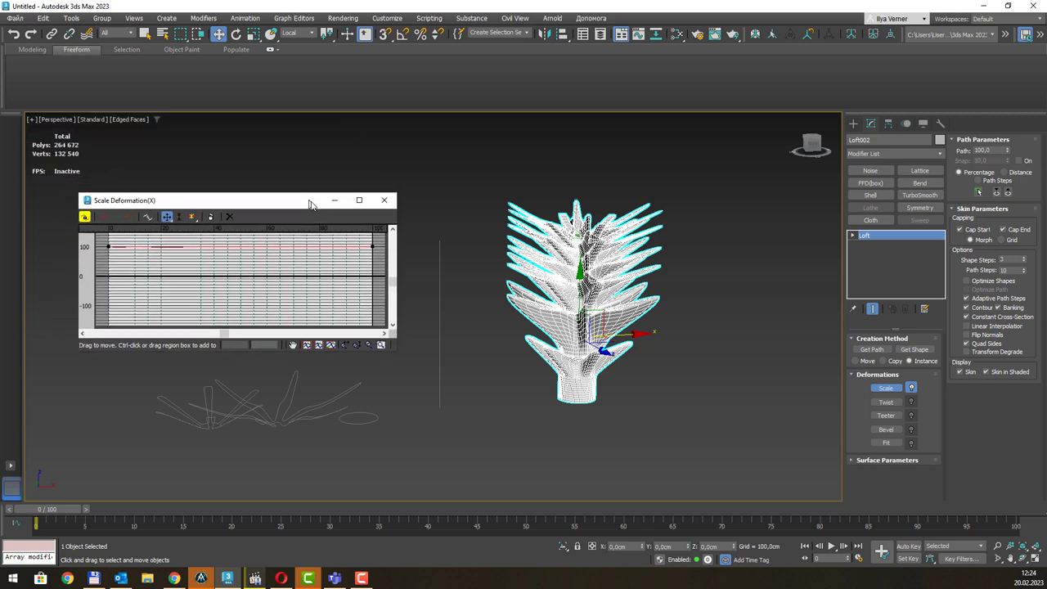
click(195, 218)
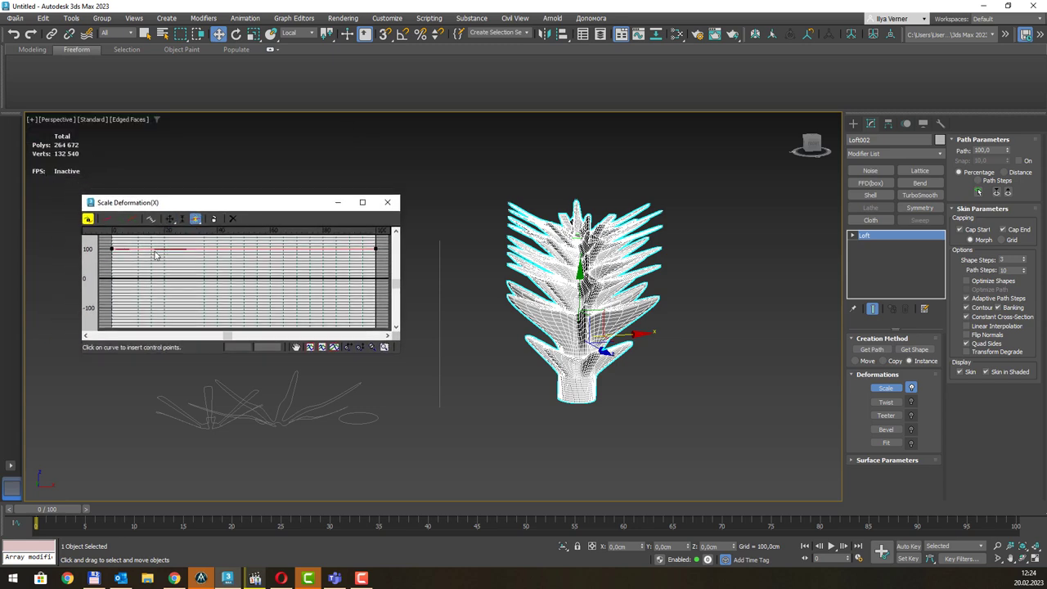
click(152, 247)
click(231, 248)
click(316, 248)
click(350, 247)
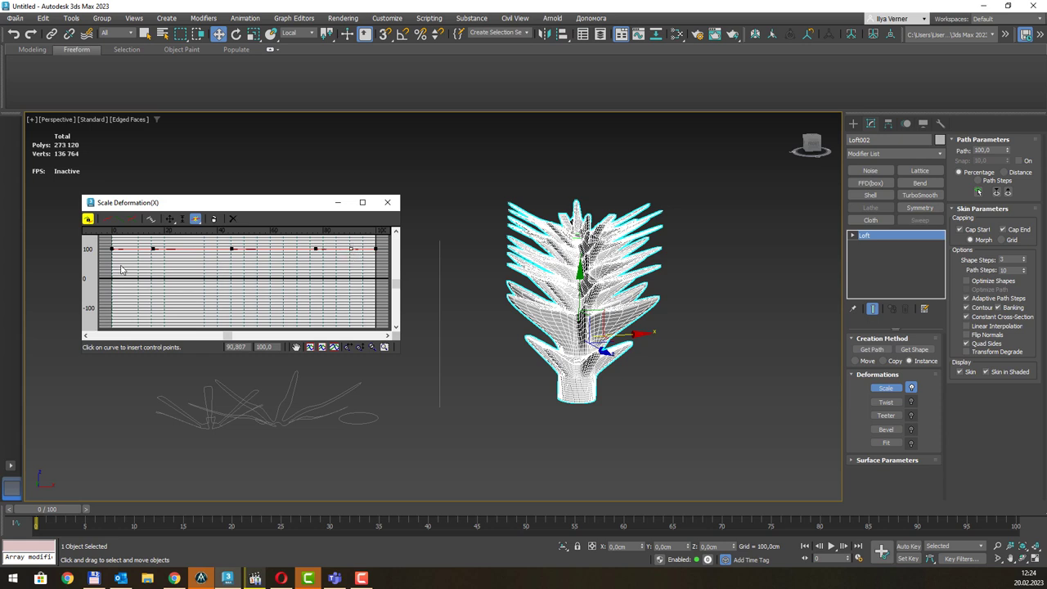
right_click(210, 275)
Lower the end and middle scale points so the plant tapers toward a narrow top, base about 74%.
drag(376, 248, 372, 265)
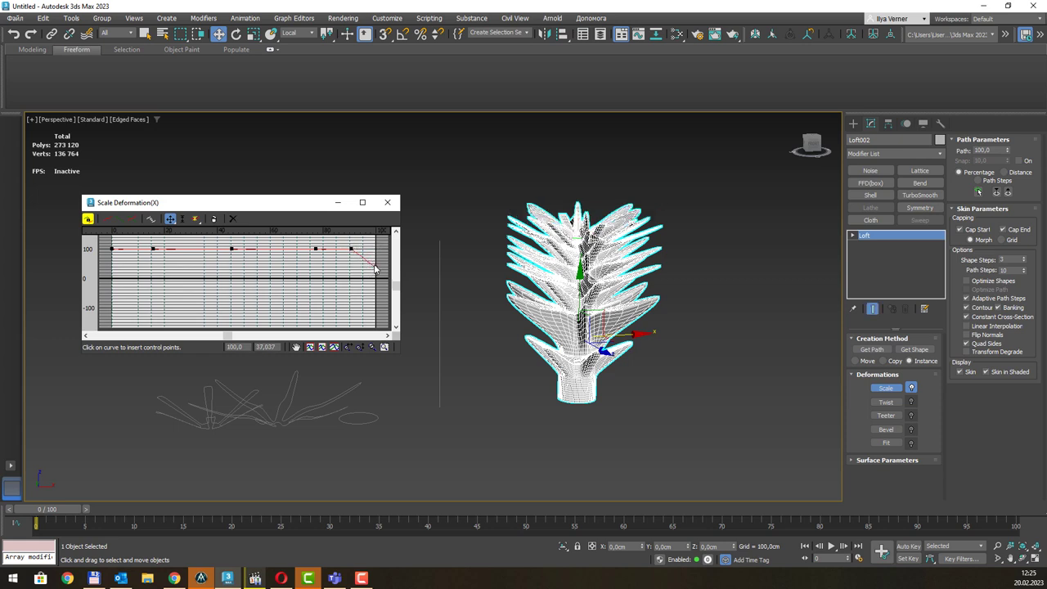
mouse_move(374, 268)
mouse_down()
mouse_move(375, 278)
mouse_move(344, 256)
mouse_move(297, 258)
mouse_up()
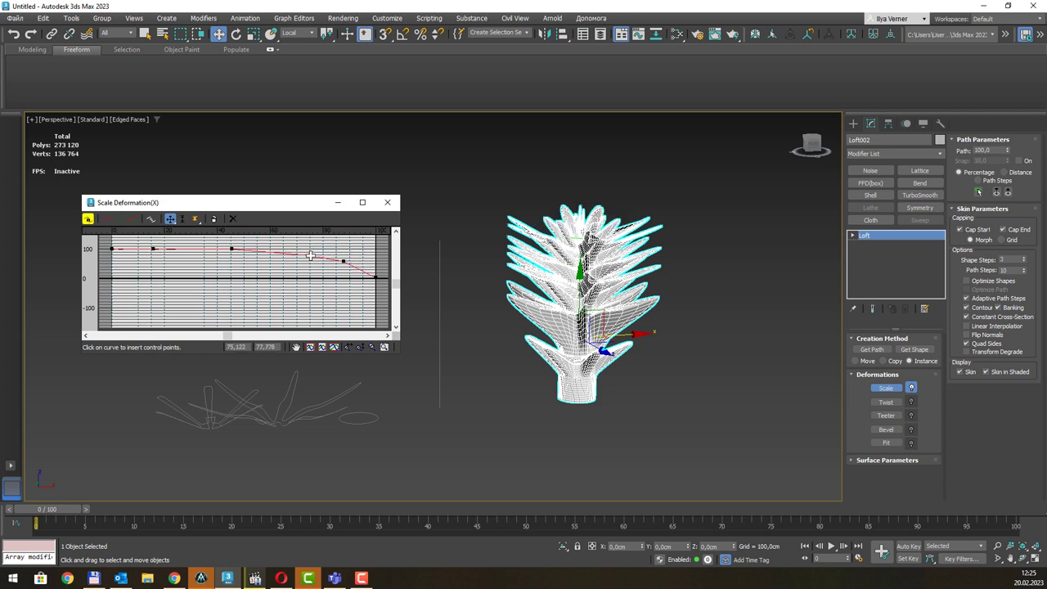
drag(233, 249, 228, 252)
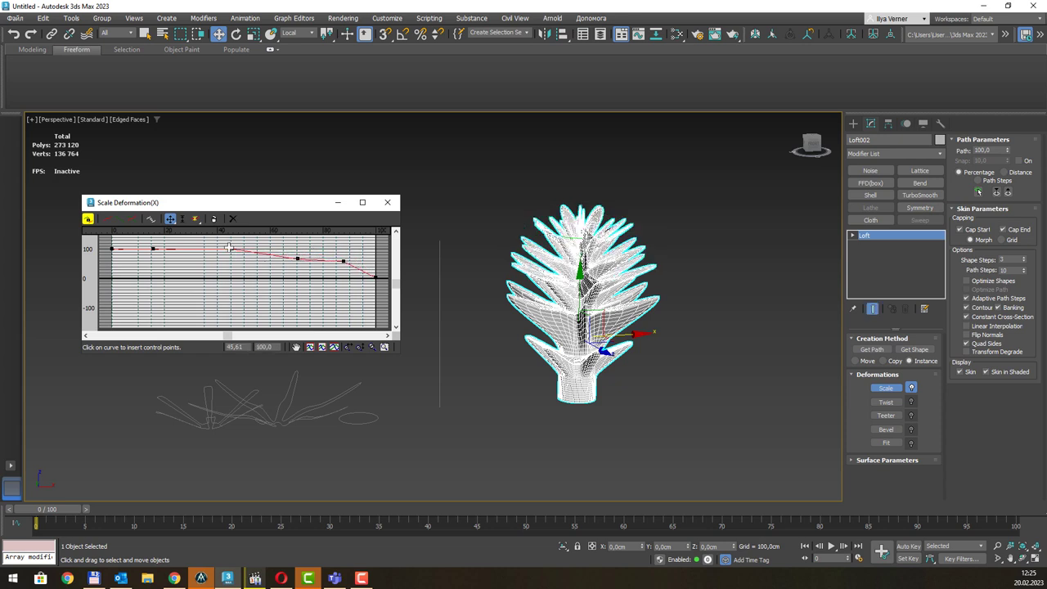
click(153, 247)
mouse_move(152, 247)
mouse_down()
mouse_move(153, 256)
mouse_move(112, 242)
mouse_move(145, 253)
mouse_up()
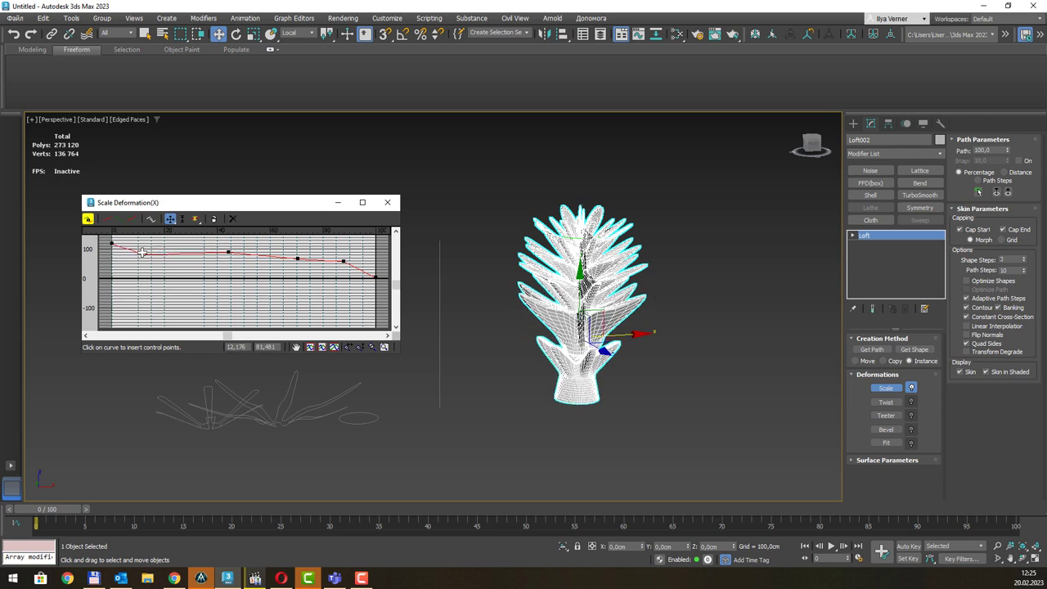
drag(229, 253, 233, 262)
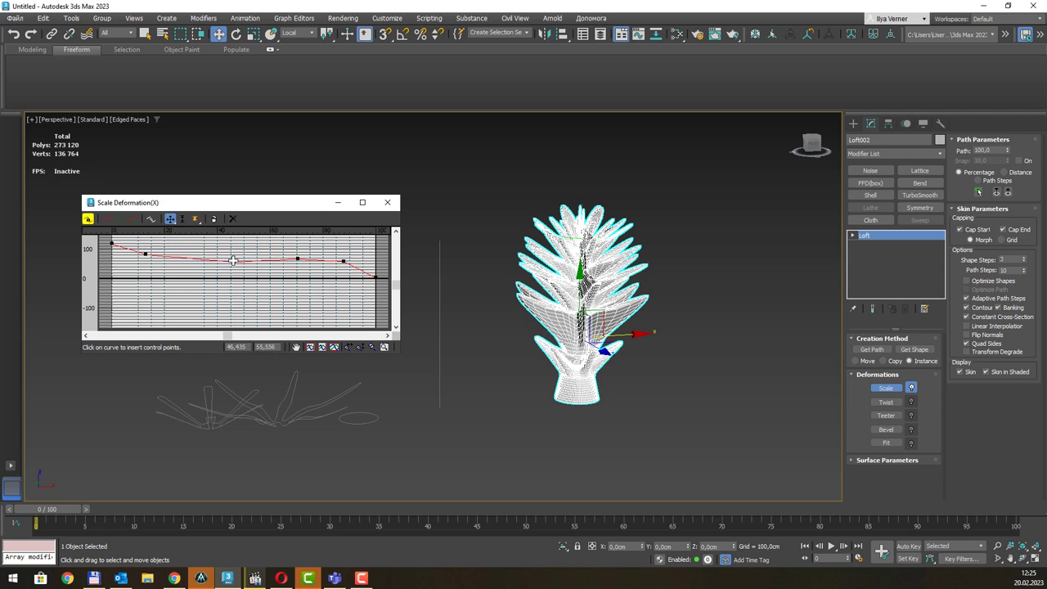
drag(298, 257, 346, 260)
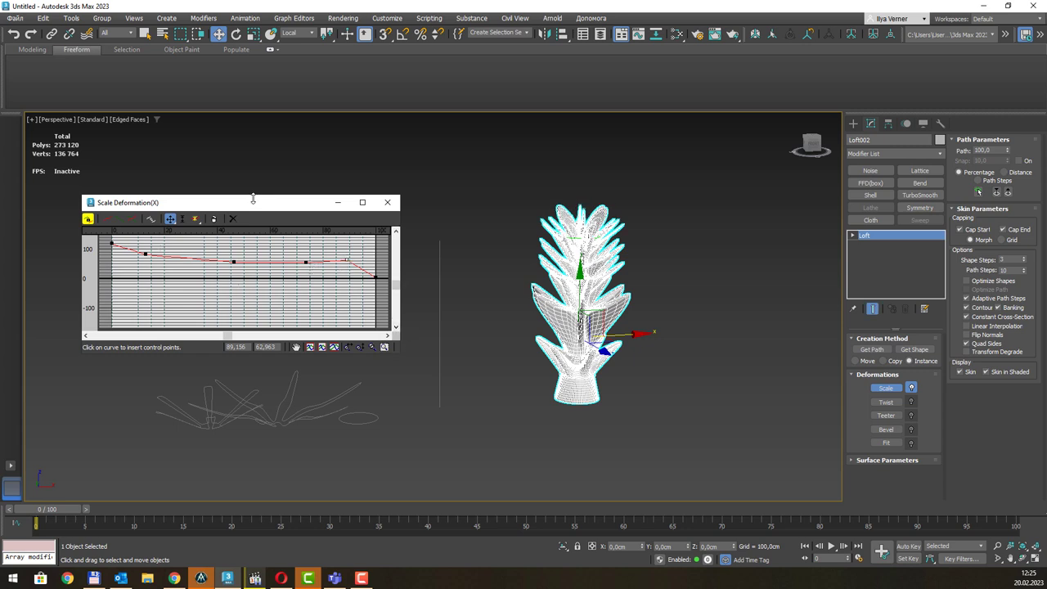
Insert nine more control points across the lower, middle and upper parts of the scale curve.
click(196, 220)
click(187, 257)
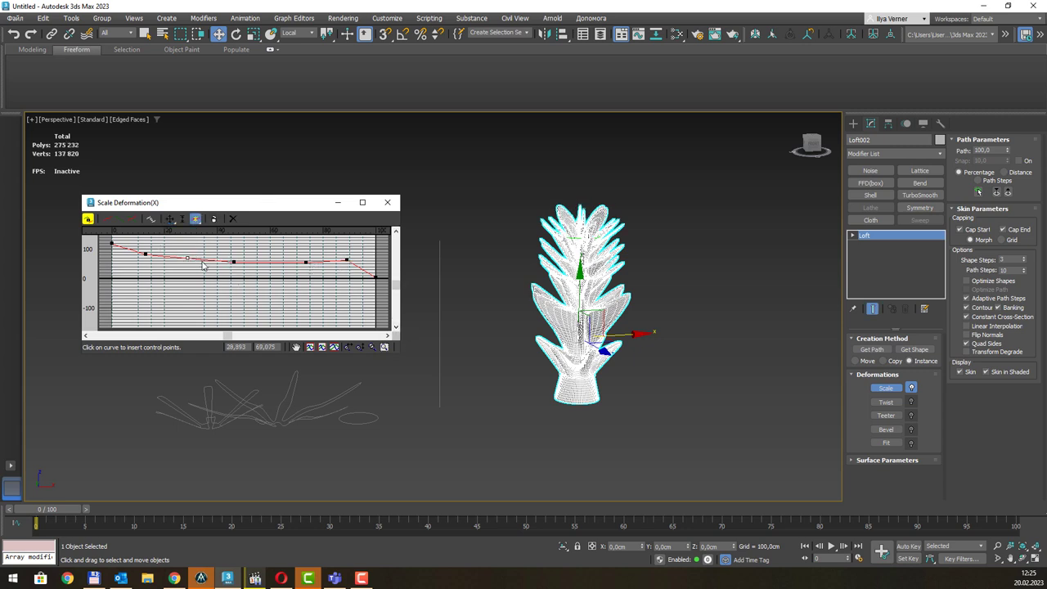
click(202, 258)
click(168, 257)
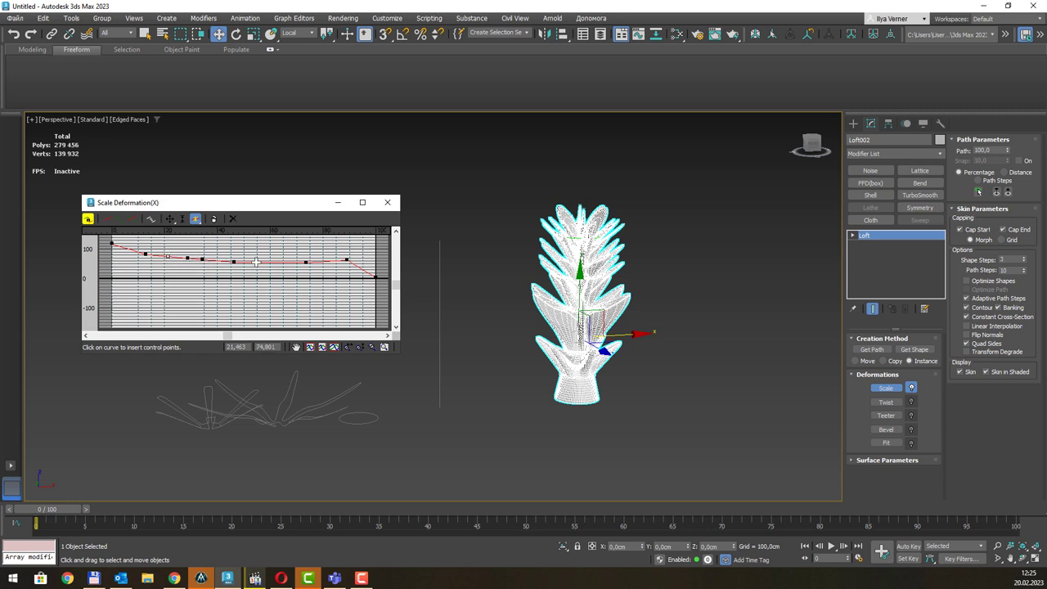
click(259, 261)
click(276, 262)
click(289, 262)
click(316, 261)
click(325, 261)
click(332, 260)
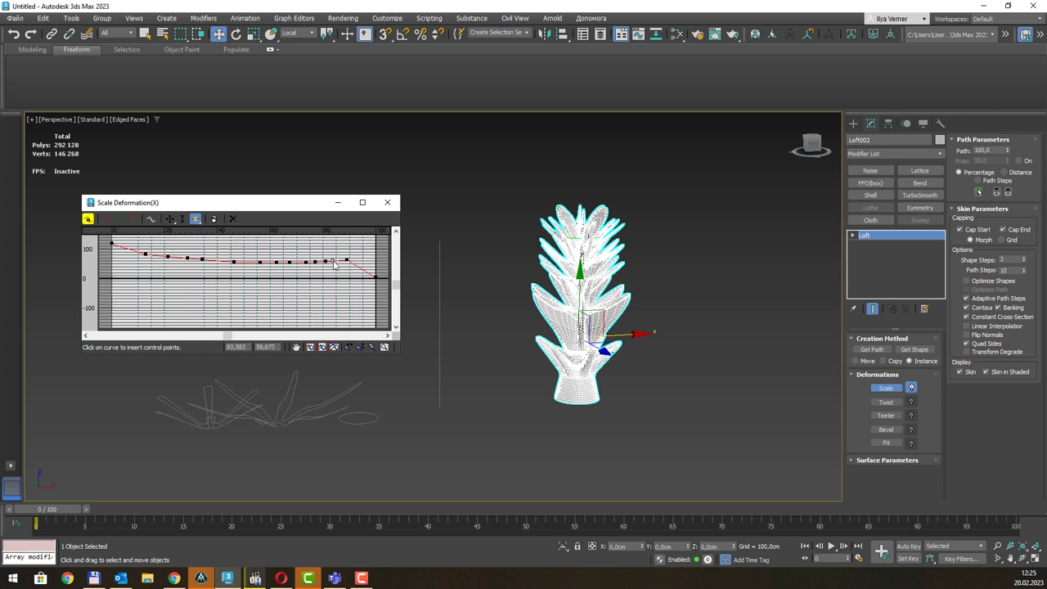
right_click(321, 290)
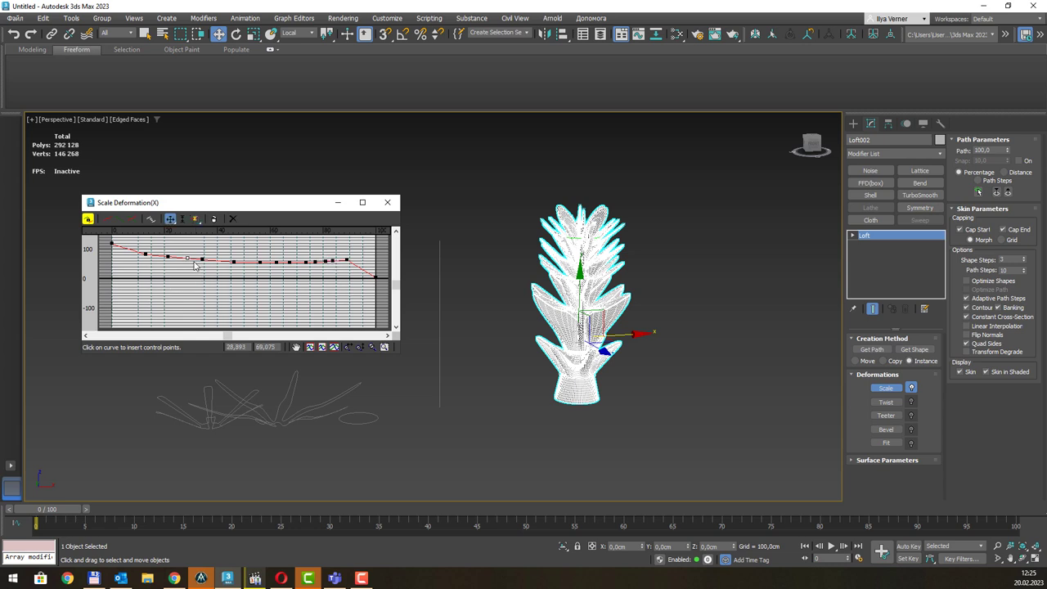
Raise and lower the new scale points so leaf widths alternate by tier, then close the graph.
drag(187, 258, 187, 247)
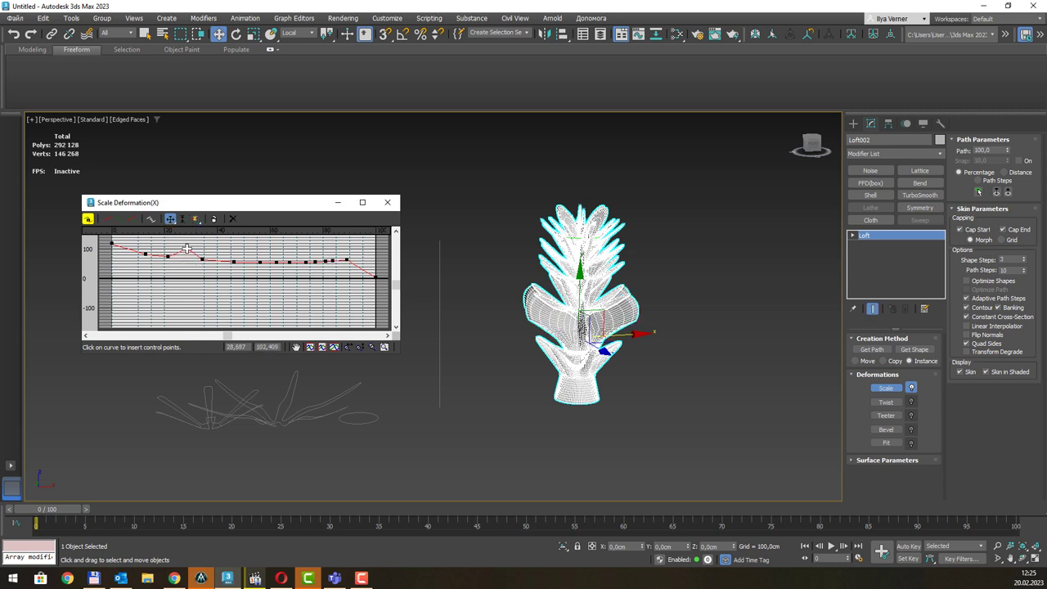
drag(258, 263, 258, 253)
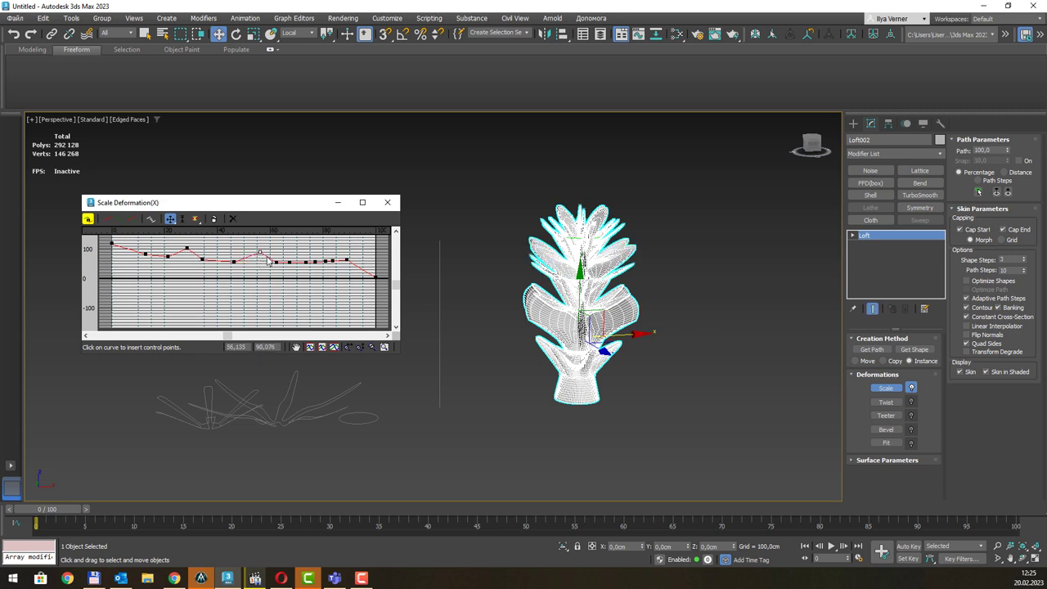
drag(259, 253, 291, 269)
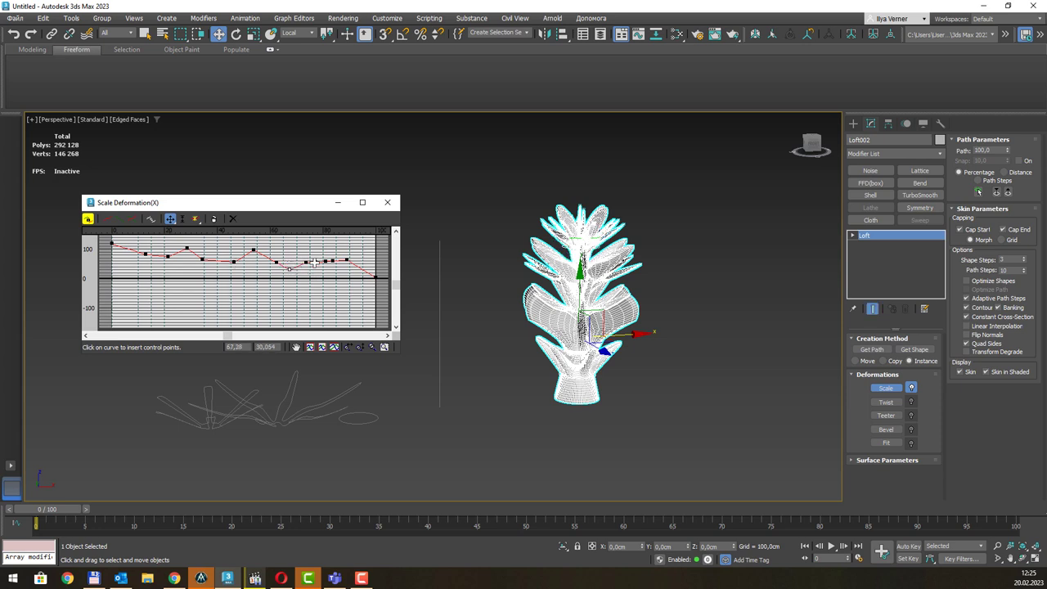
drag(314, 262, 336, 265)
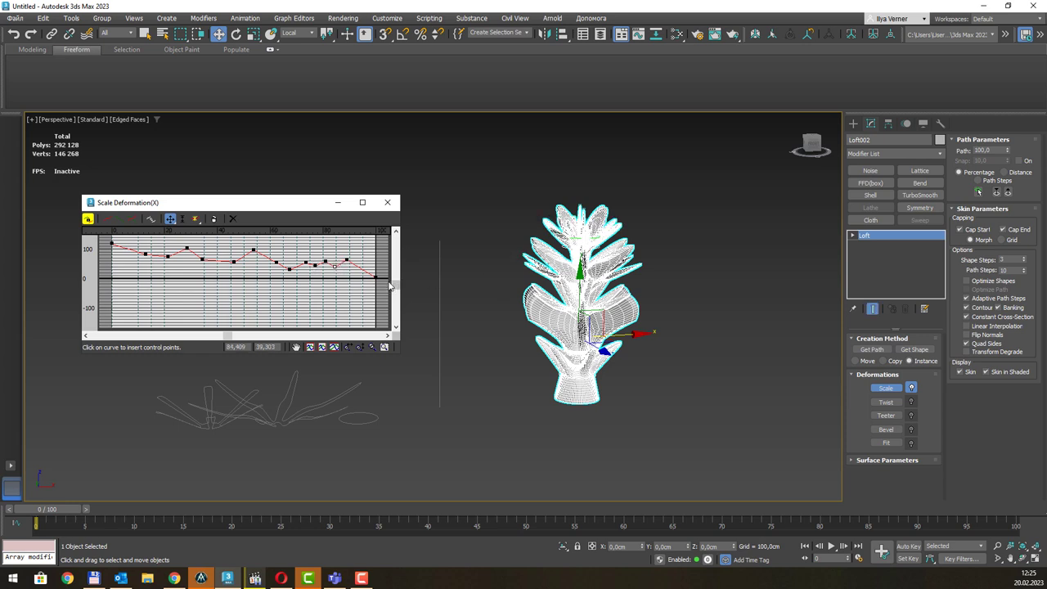
drag(374, 278, 350, 265)
click(347, 266)
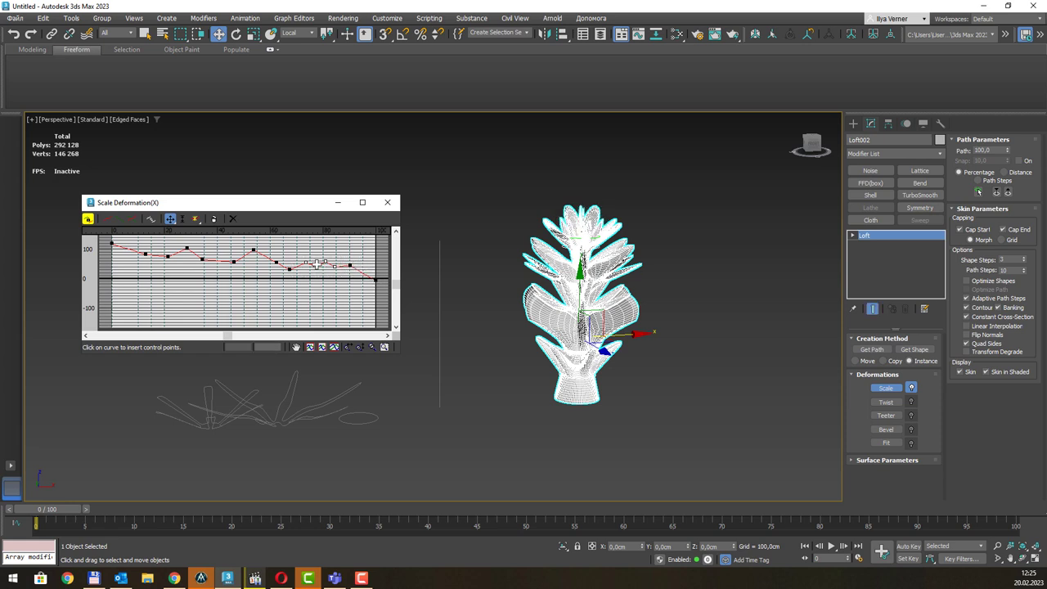
drag(316, 264, 313, 260)
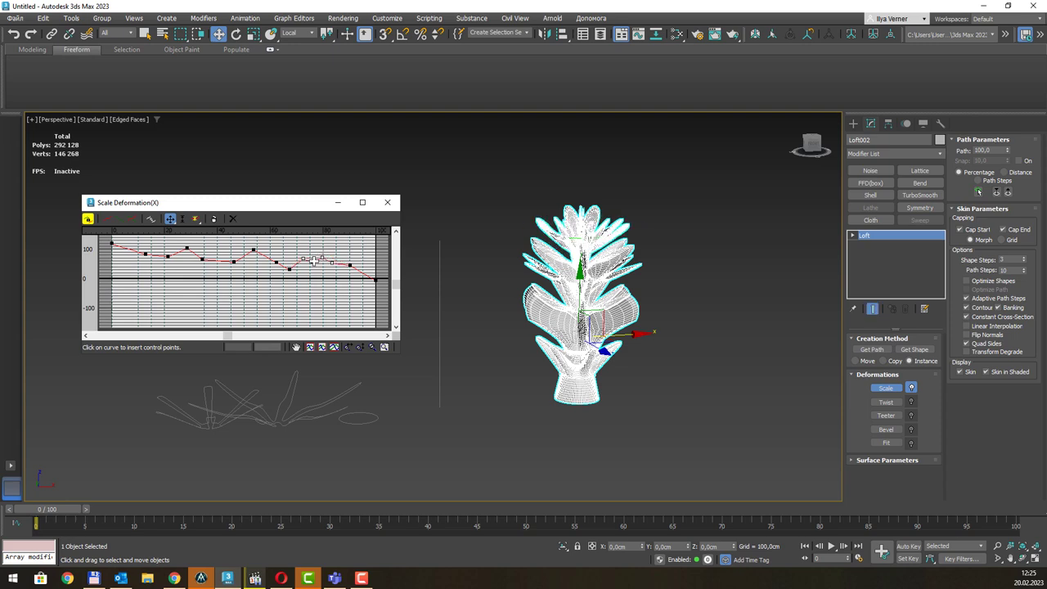
alt+middle_drag(642, 275, 585, 280)
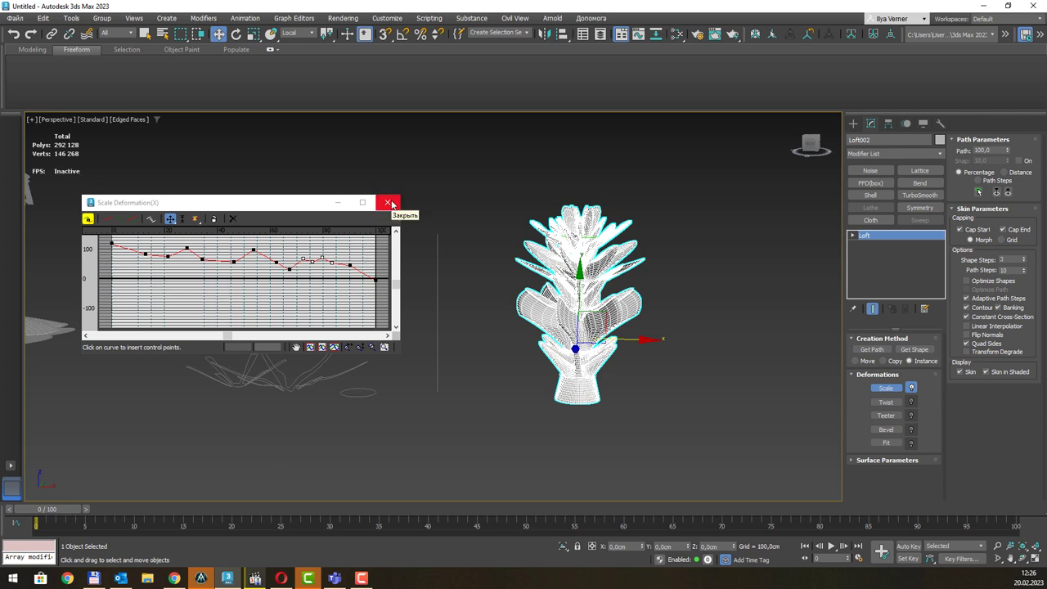
click(389, 203)
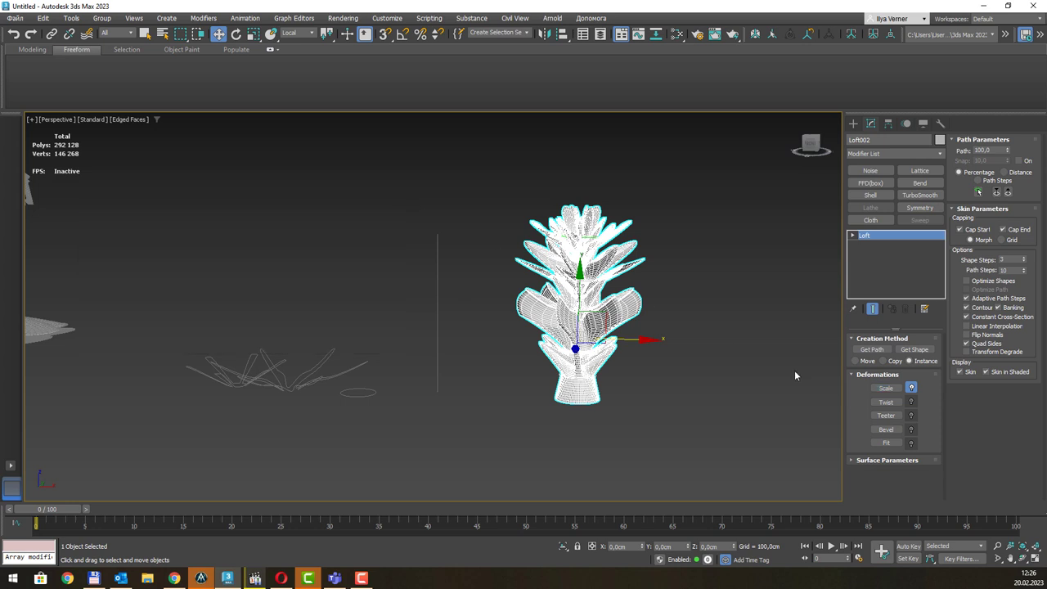
Open Loft002's twist deformation graph and insert three control points on the curve.
click(886, 402)
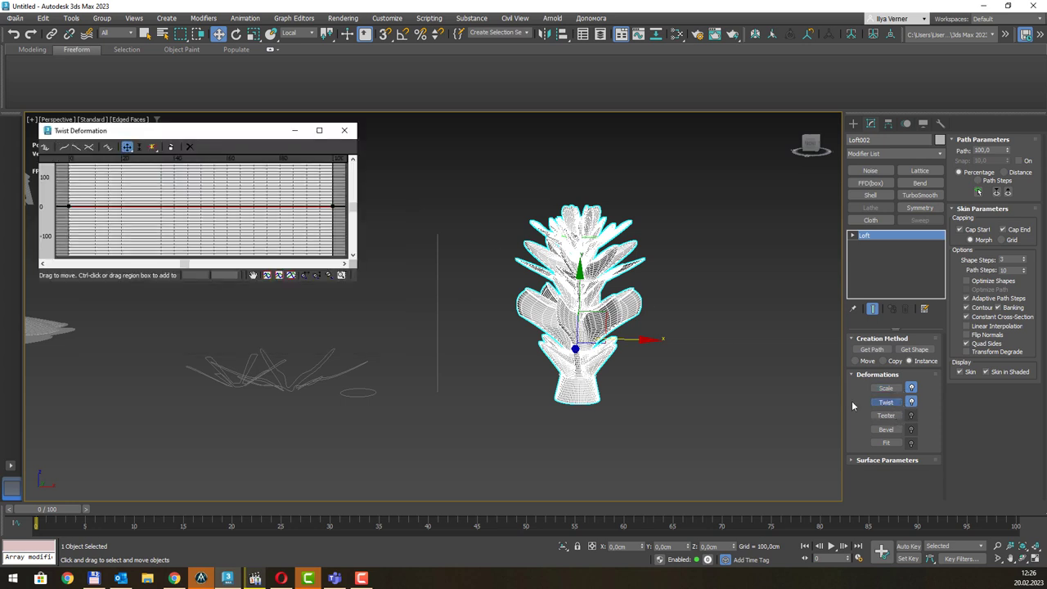
click(152, 147)
click(117, 205)
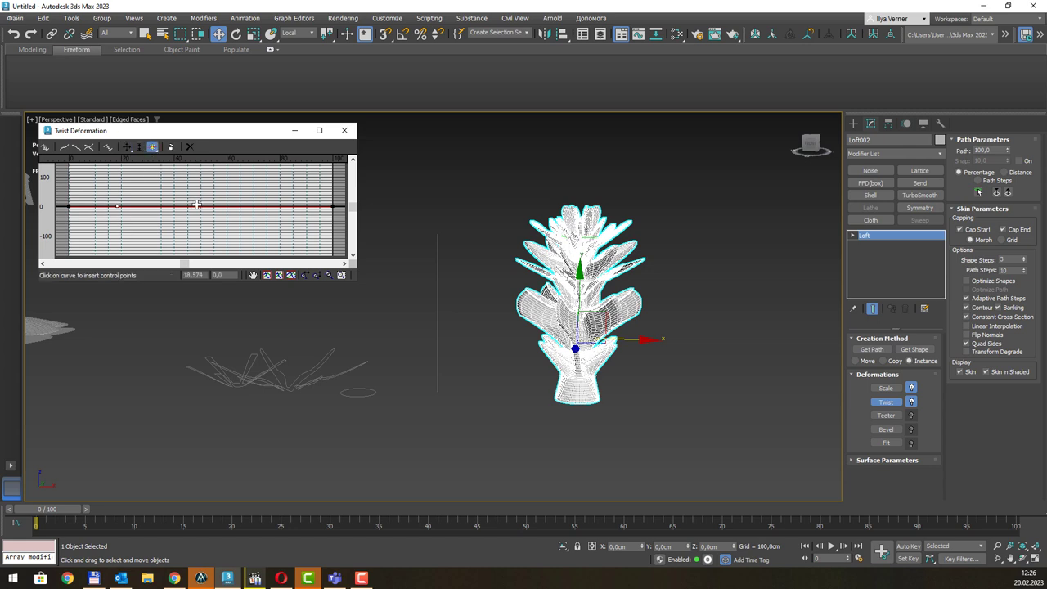
click(196, 206)
click(292, 205)
right_click(230, 231)
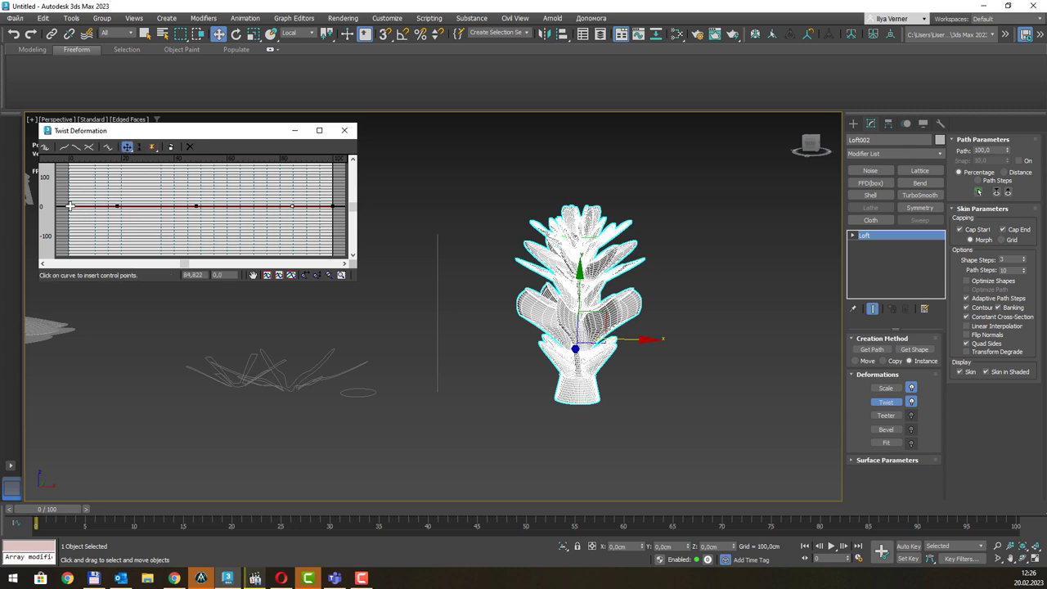
Twist the lower leaves about 60°, the middle ones the opposite way, and raise the third point to about 42.
drag(115, 204, 117, 192)
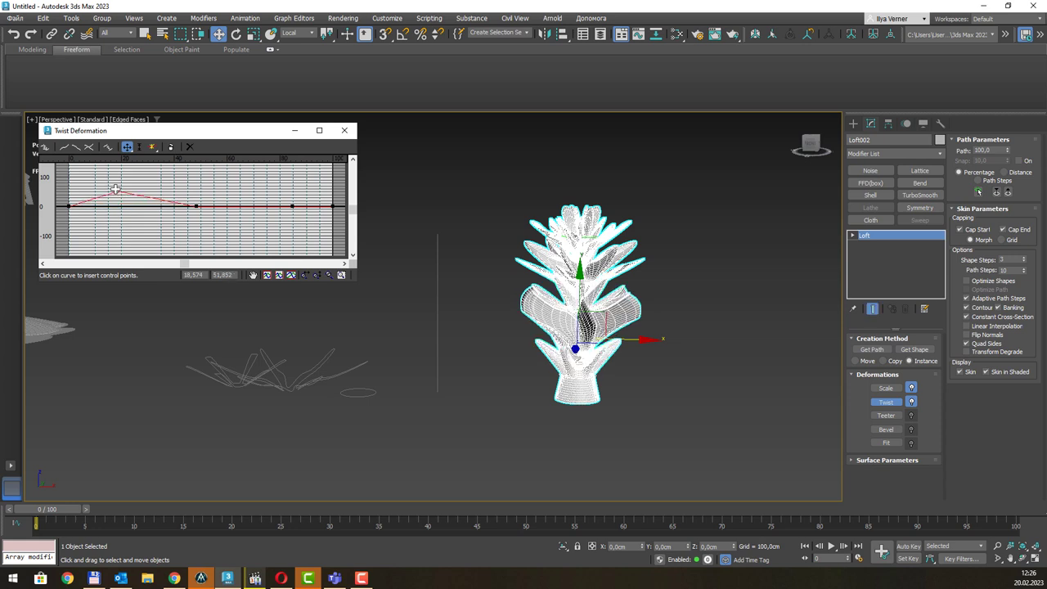
drag(195, 206, 196, 222)
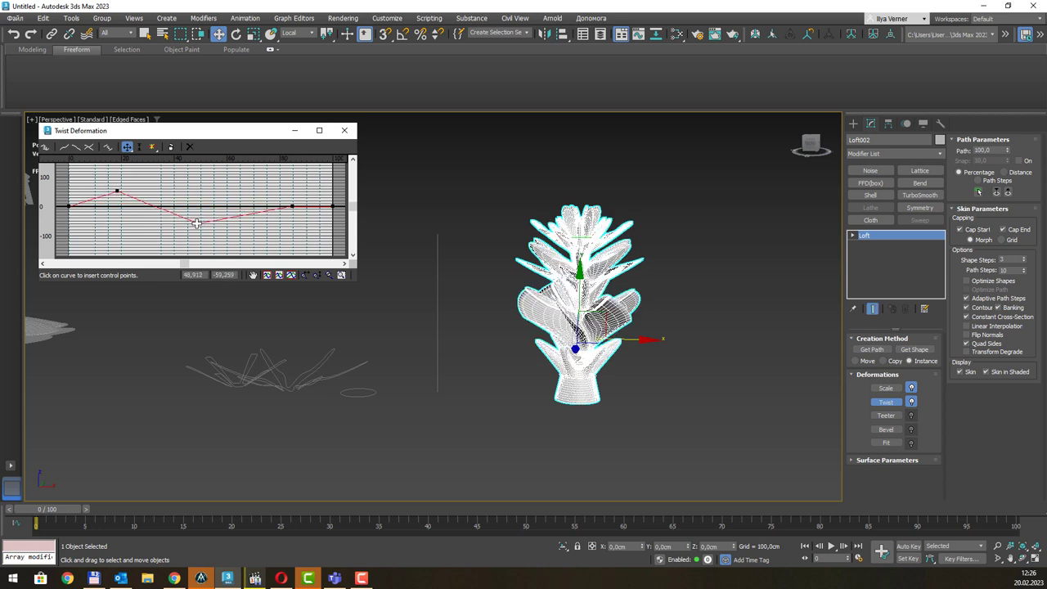
drag(291, 206, 292, 193)
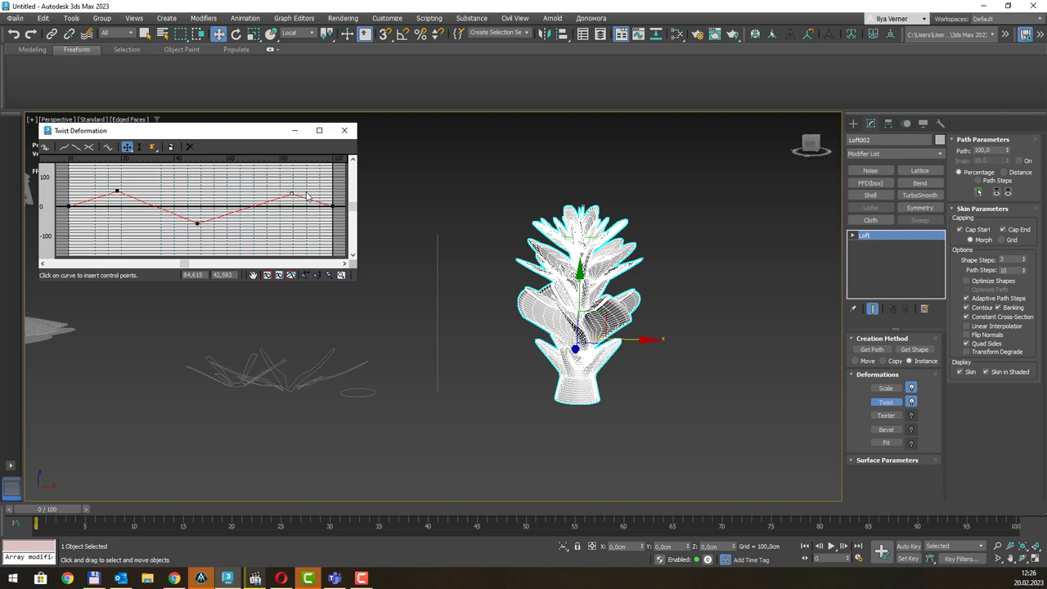
click(344, 131)
mouse_move(341, 135)
alt+middle_down()
mouse_move(471, 255)
mouse_move(641, 280)
mouse_move(644, 296)
mouse_move(668, 300)
mouse_move(654, 306)
mouse_move(704, 290)
mouse_move(702, 301)
mouse_move(654, 305)
mouse_move(692, 309)
mouse_move(650, 292)
mouse_move(696, 303)
mouse_move(725, 278)
mouse_move(687, 297)
mouse_move(482, 307)
alt+middle_up()
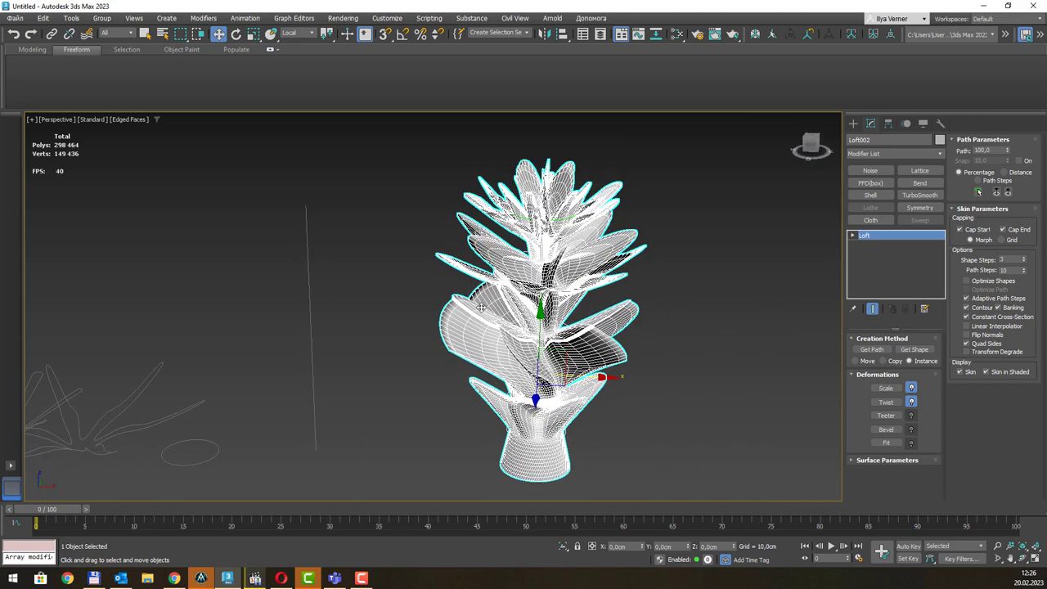
mouse_move(373, 319)
alt+middle_down()
mouse_move(352, 304)
mouse_move(373, 302)
alt+middle_up()
In Line002's Vertex mode, move the top path vertex upward to lengthen the line.
drag(302, 206, 344, 269)
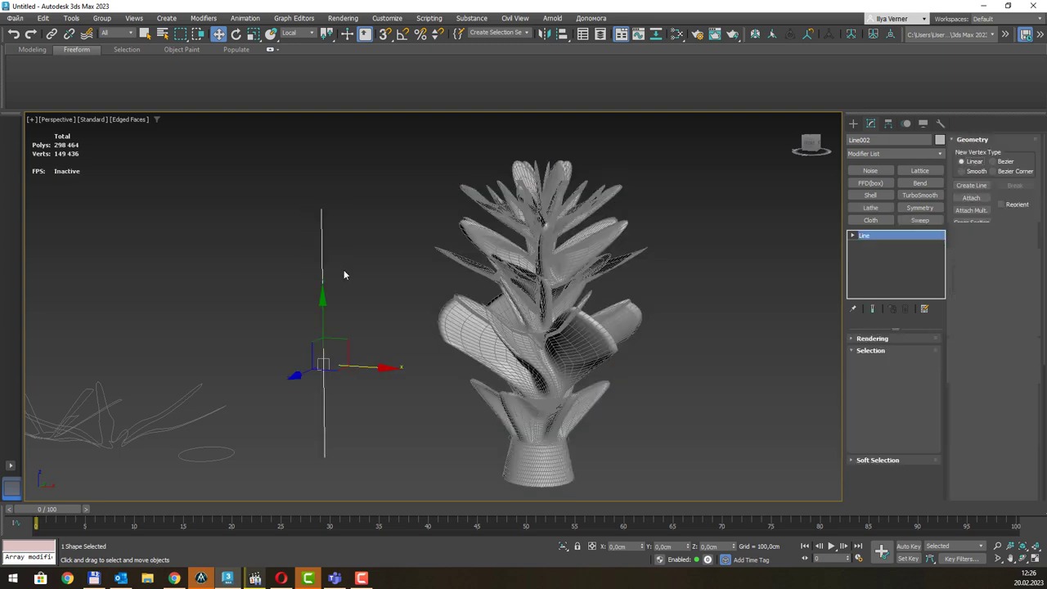
key(1)
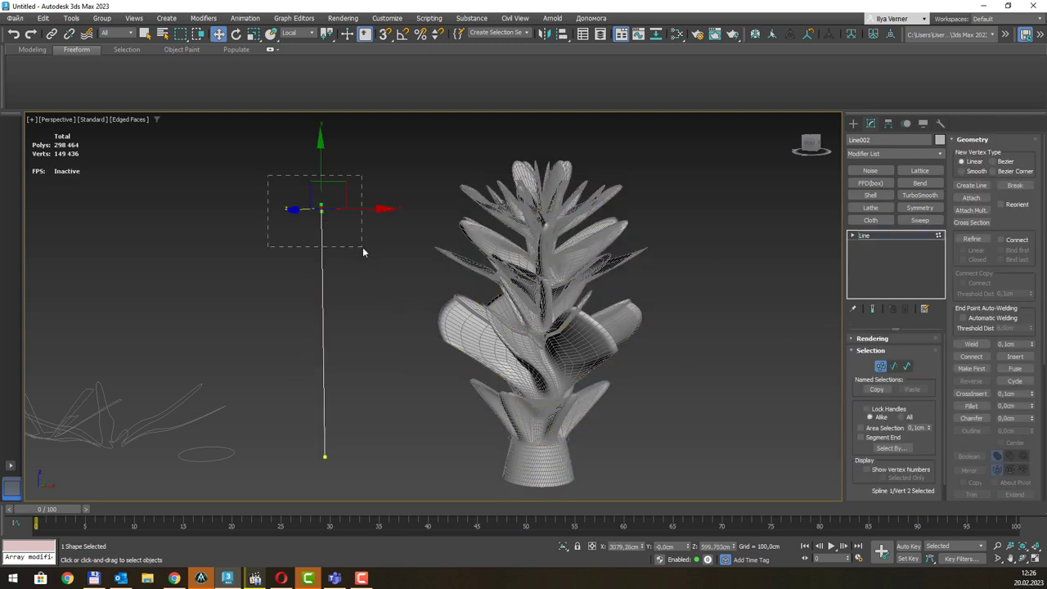
drag(323, 171, 324, 115)
alt+middle_drag(358, 286, 527, 311)
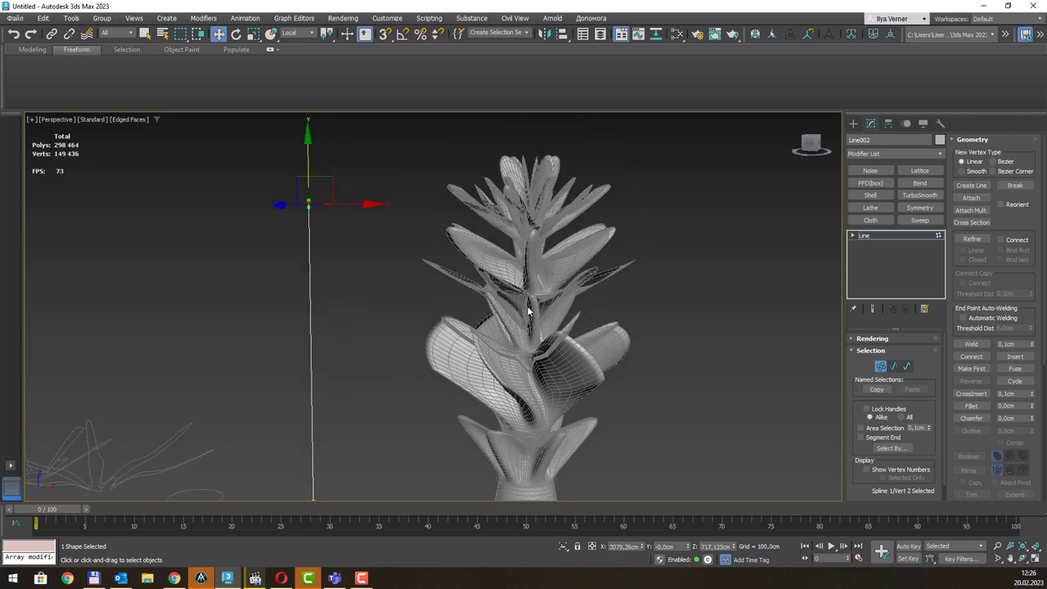
Use Refine to add five new vertices along the path line.
click(972, 238)
click(309, 250)
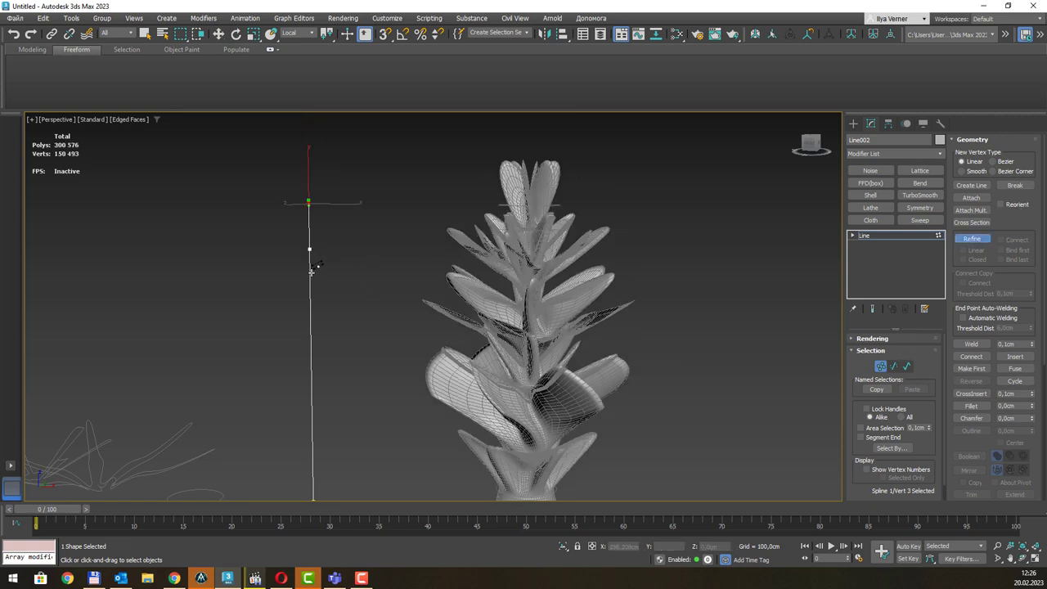
click(310, 290)
click(309, 359)
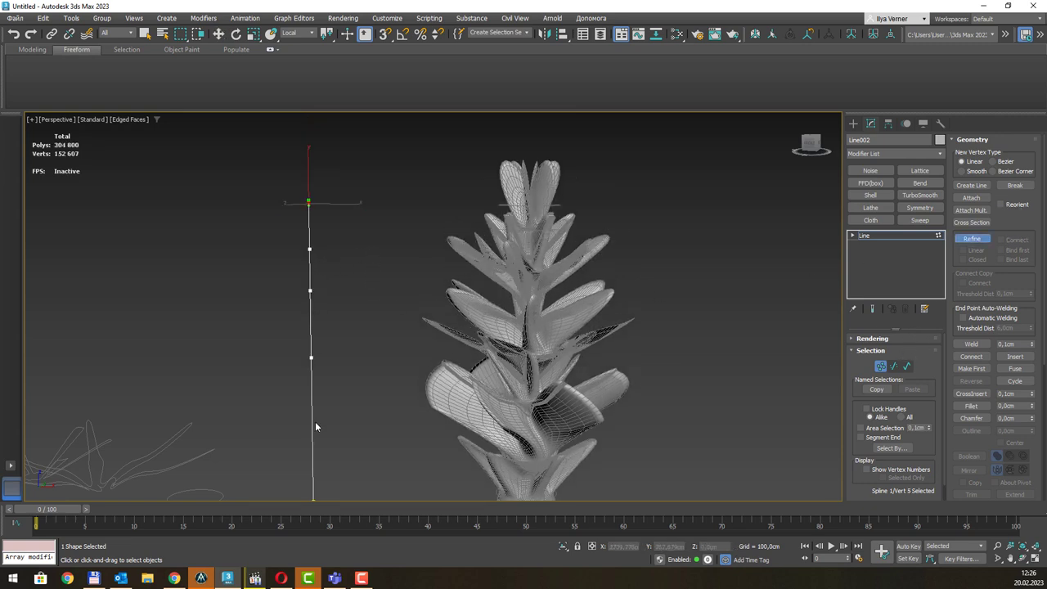
middle_drag(389, 392, 340, 294)
click(302, 285)
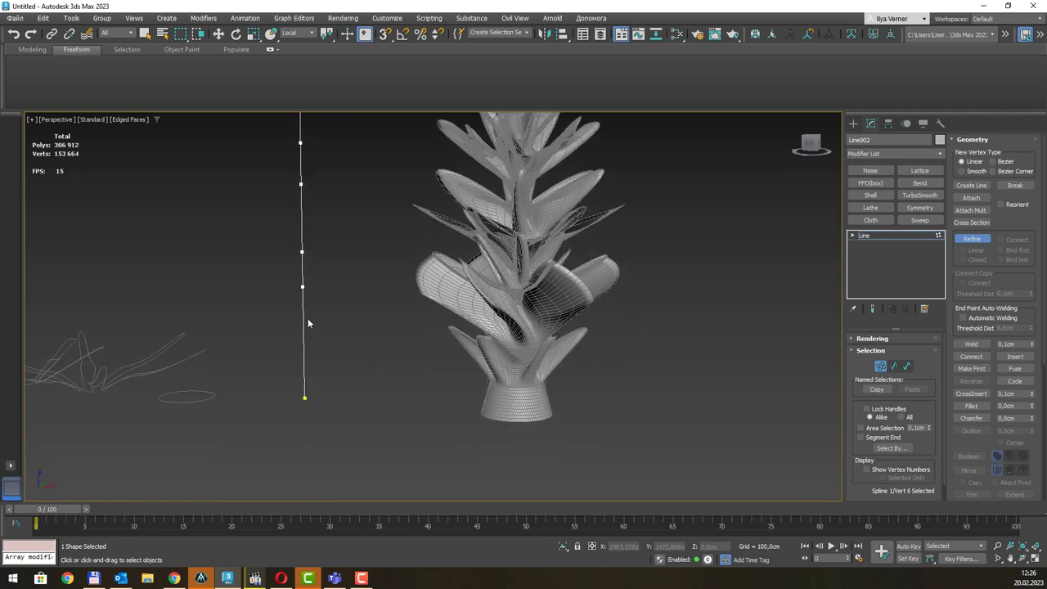
click(304, 337)
scroll(347, 339, down, 1)
scroll(342, 347, down, 1)
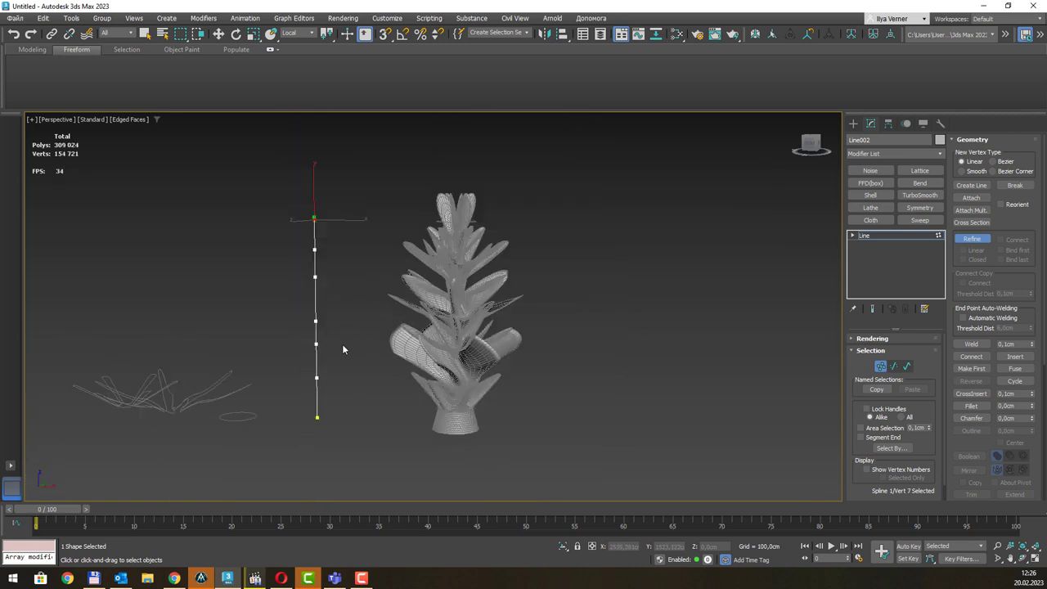
Box-select all seven path vertices and bring up their quad menu.
key(w)
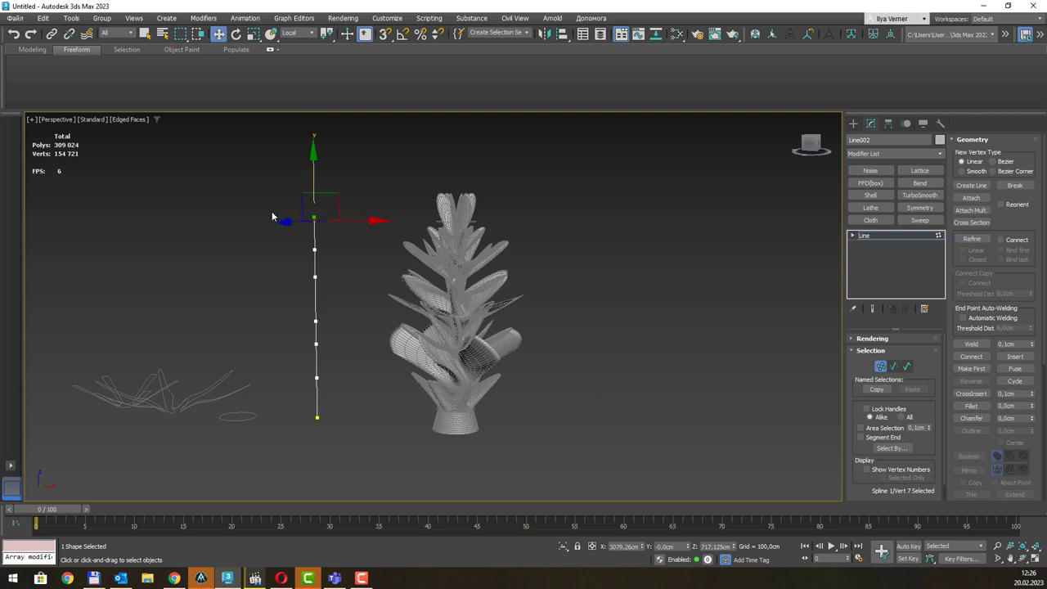
drag(299, 157, 367, 455)
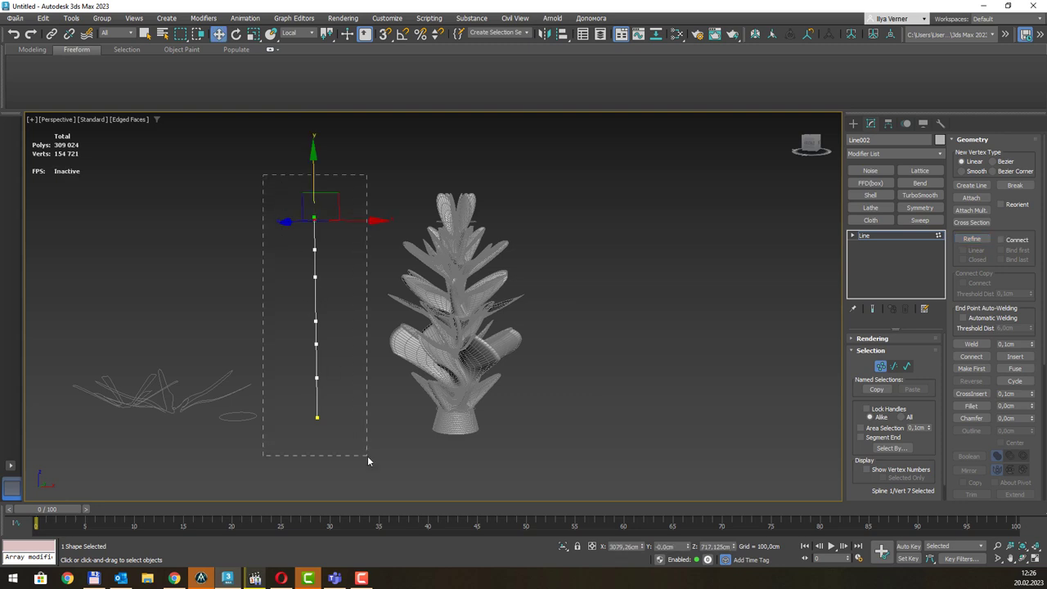
right_click(313, 290)
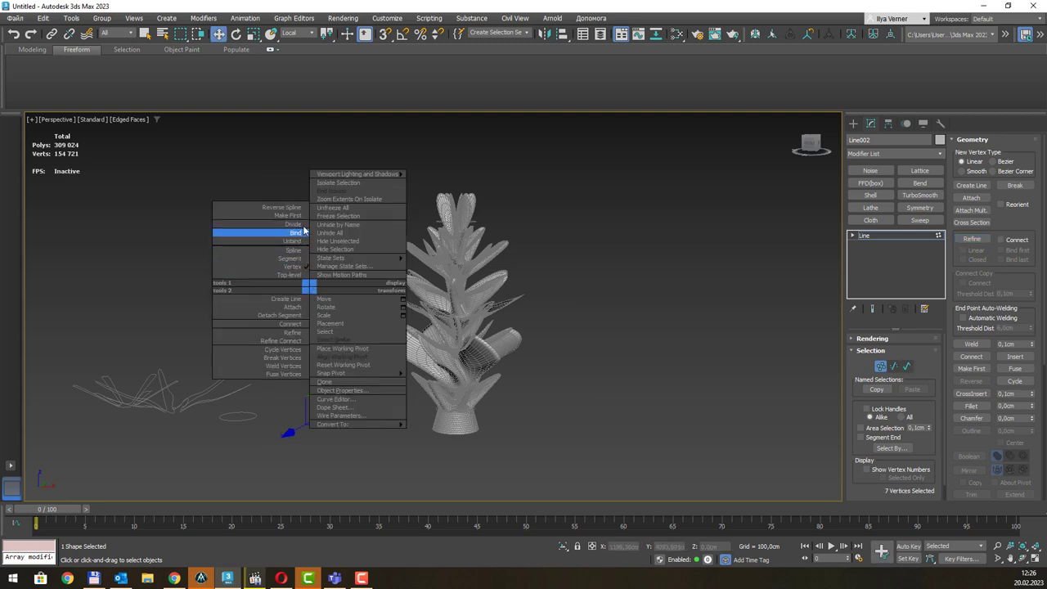
click(572, 187)
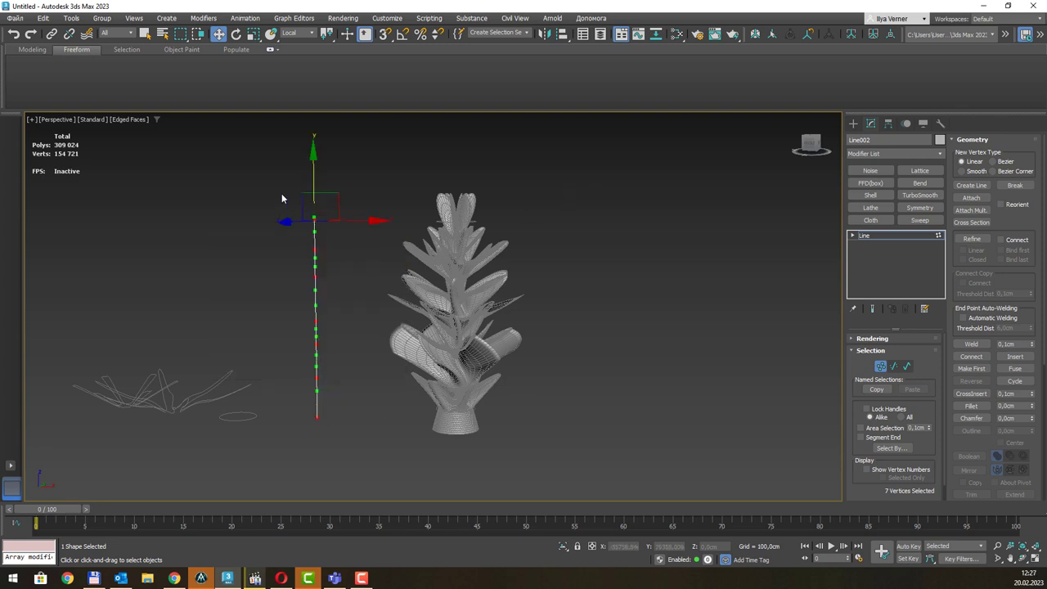
right_click(317, 219)
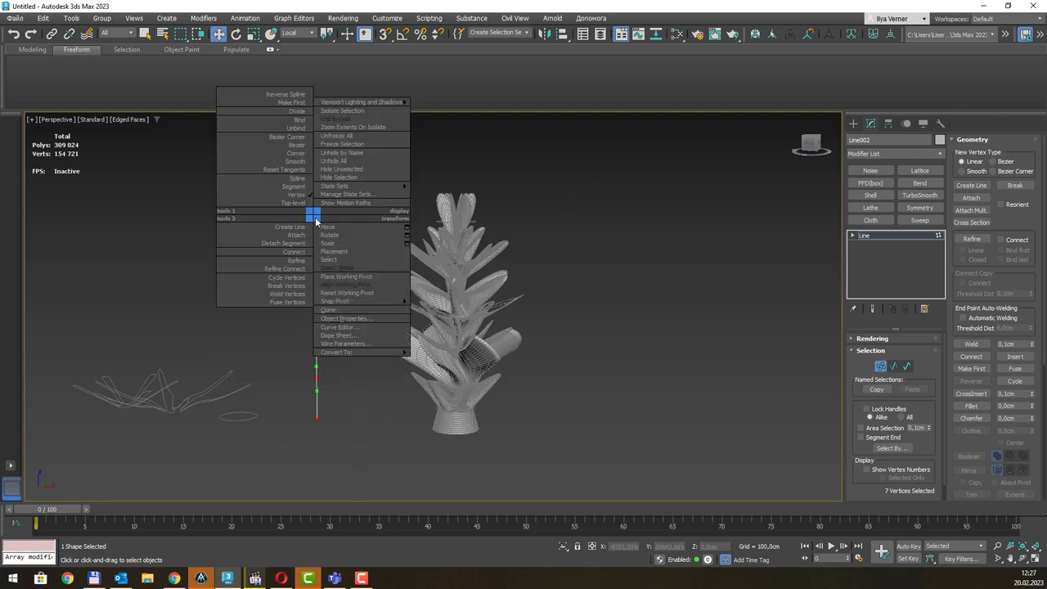
Convert the selected path vertices to Corner type.
click(299, 158)
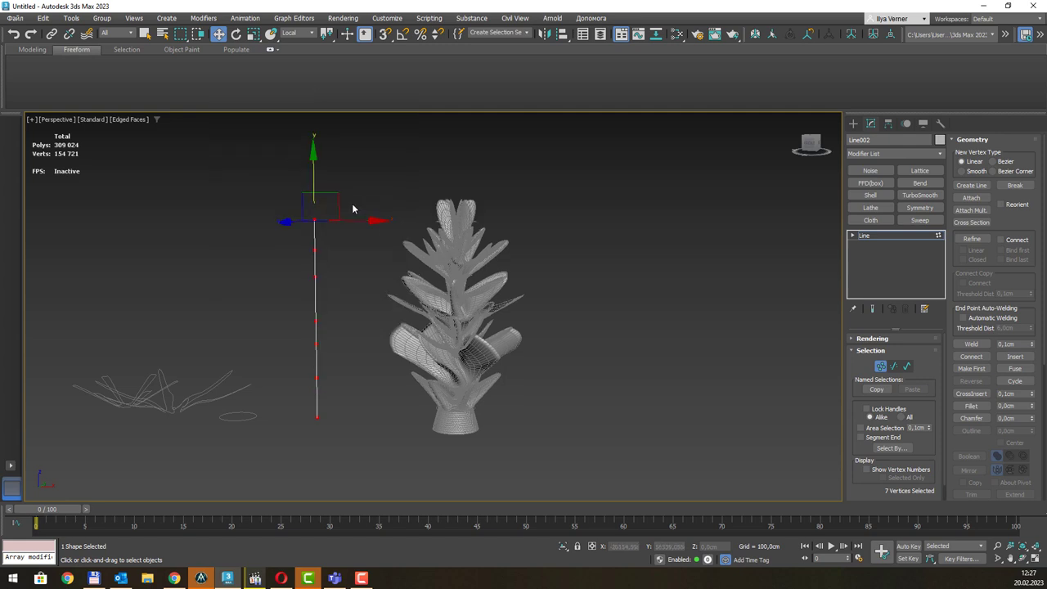
scroll(352, 208, up, 3)
click(307, 271)
Shift the fourth and fifth path vertices to the right to start curving the path.
drag(322, 298, 332, 302)
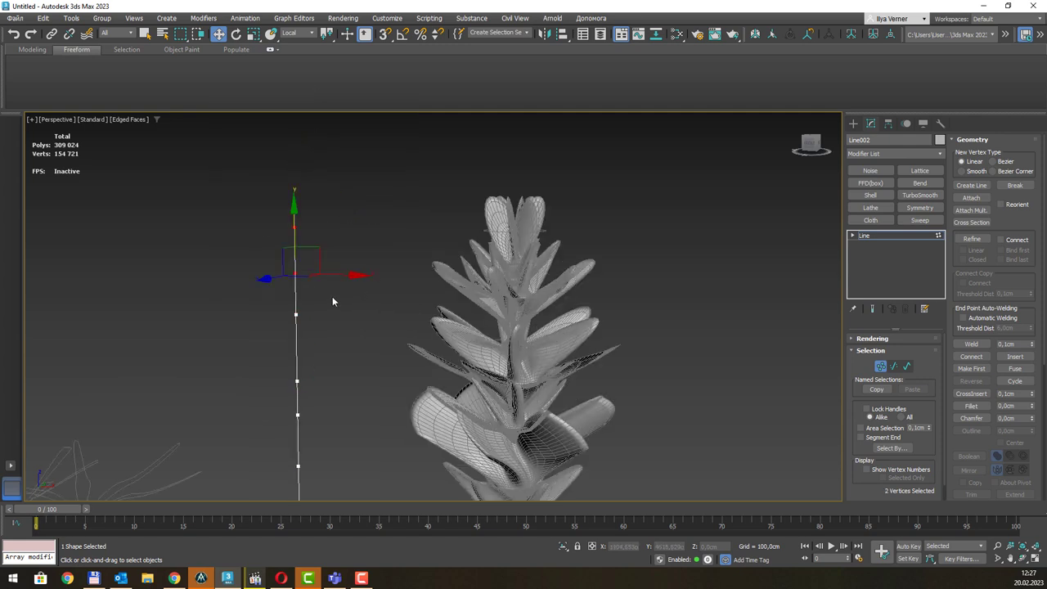
mouse_move(274, 219)
mouse_down()
mouse_move(304, 234)
mouse_move(346, 182)
mouse_up()
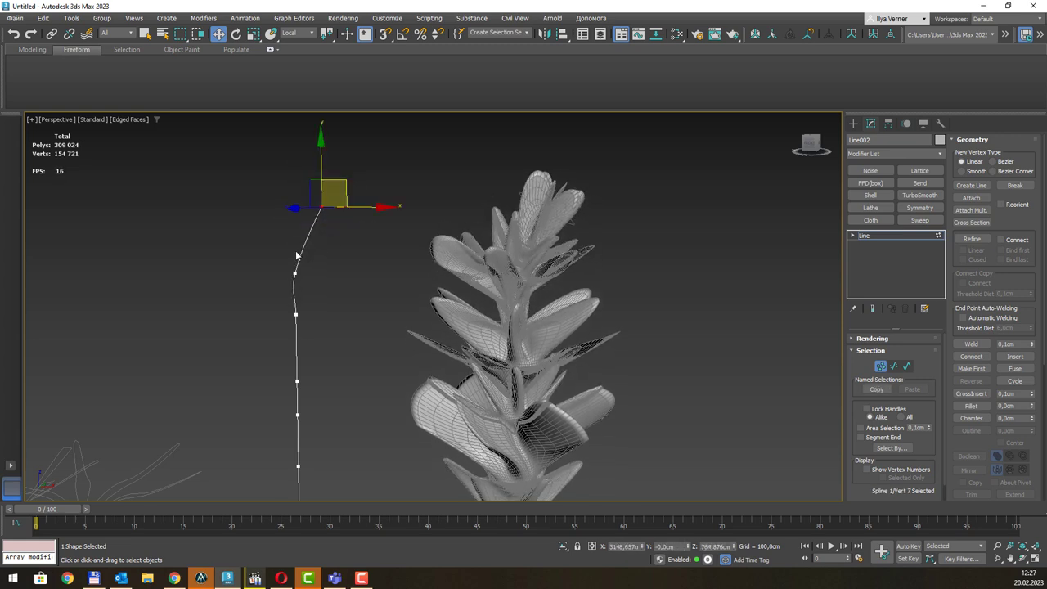
drag(284, 261, 305, 279)
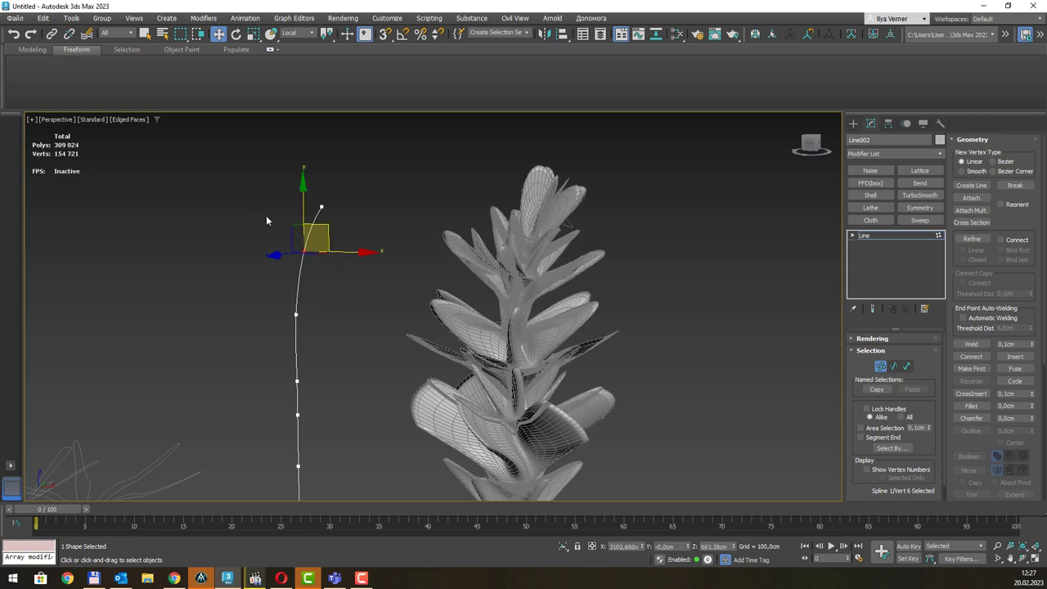
middle_drag(344, 419, 265, 316)
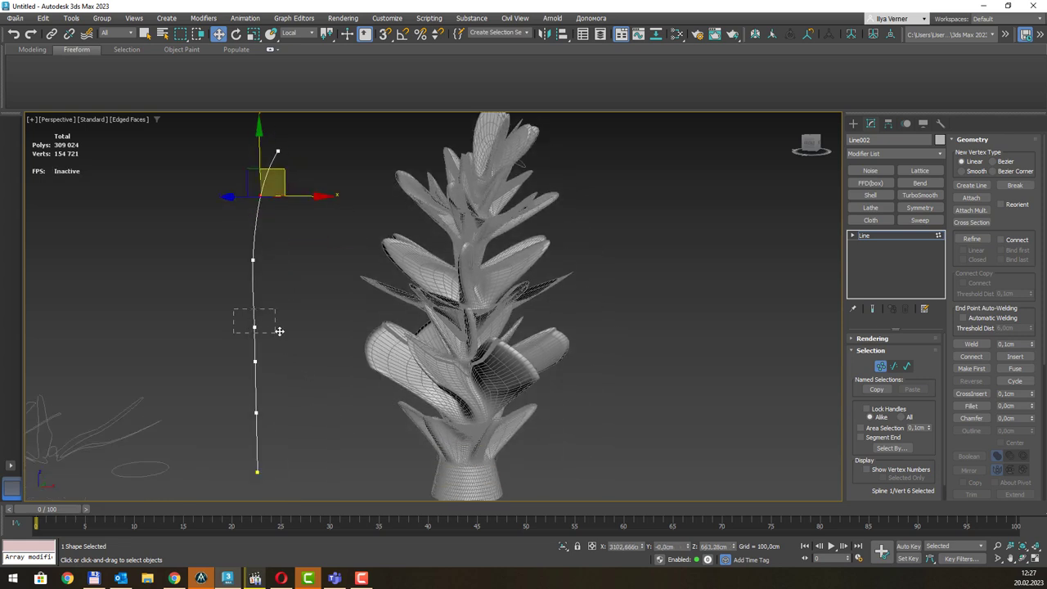
drag(279, 330, 291, 303)
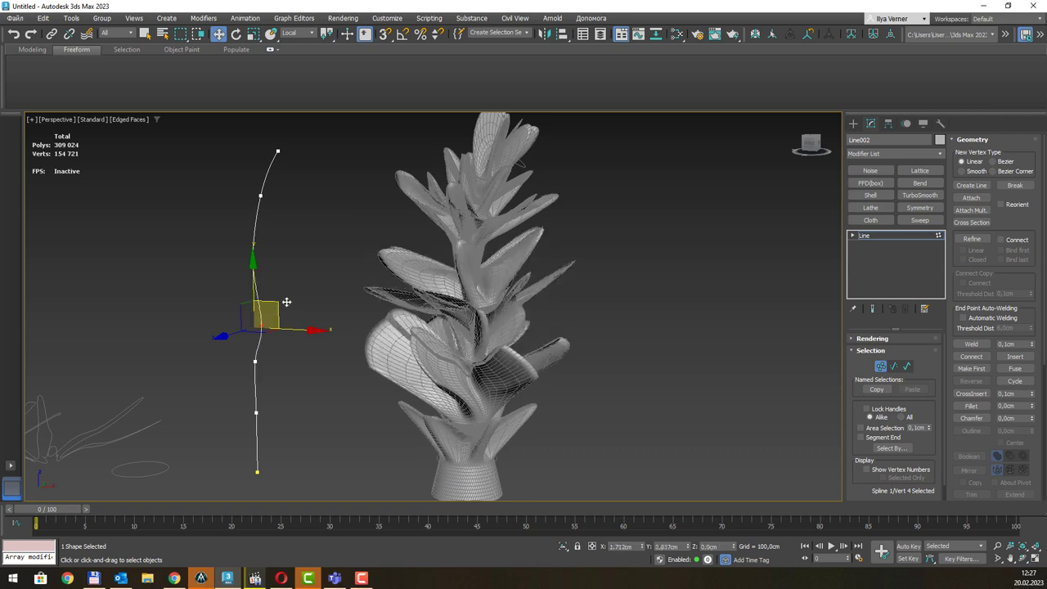
click(252, 260)
drag(277, 239, 326, 252)
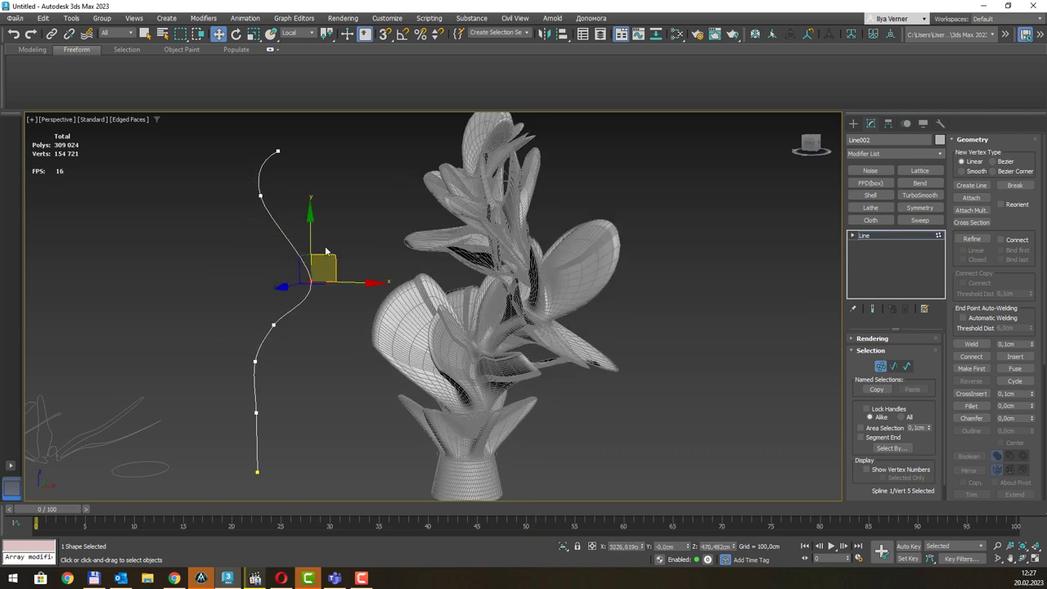
Push the sixth and top vertices farther right so the tall plant arches, then deselect.
click(260, 194)
drag(280, 170, 379, 195)
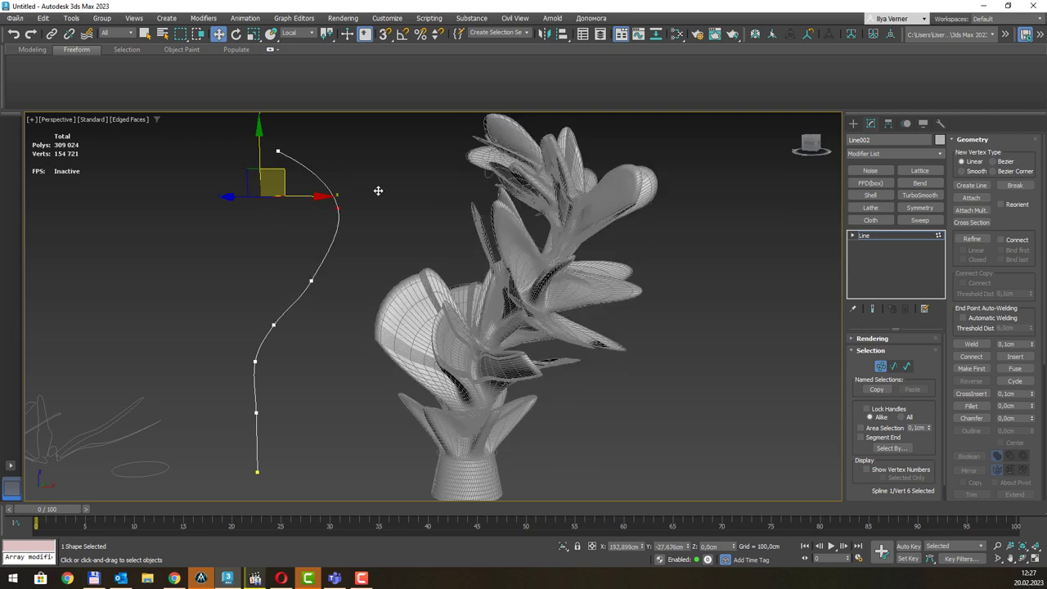
click(278, 150)
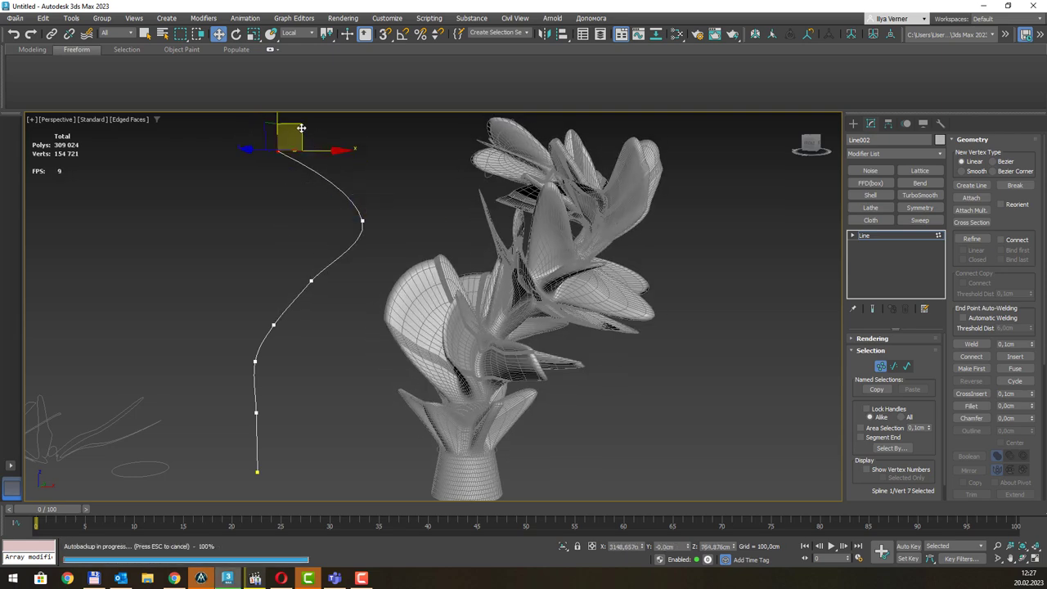
drag(301, 128, 476, 161)
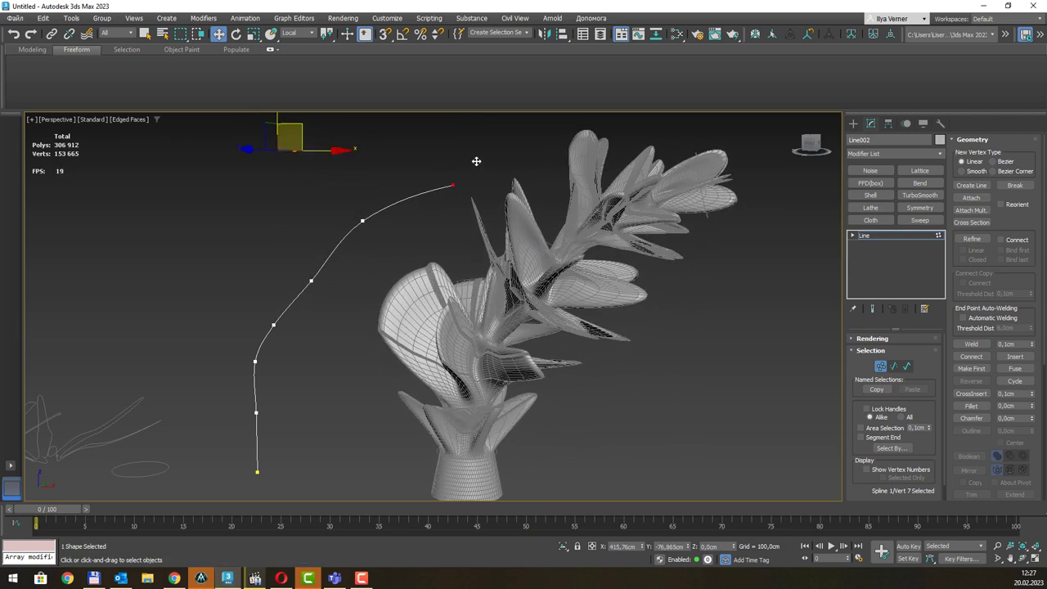
alt+middle_drag(523, 278, 526, 279)
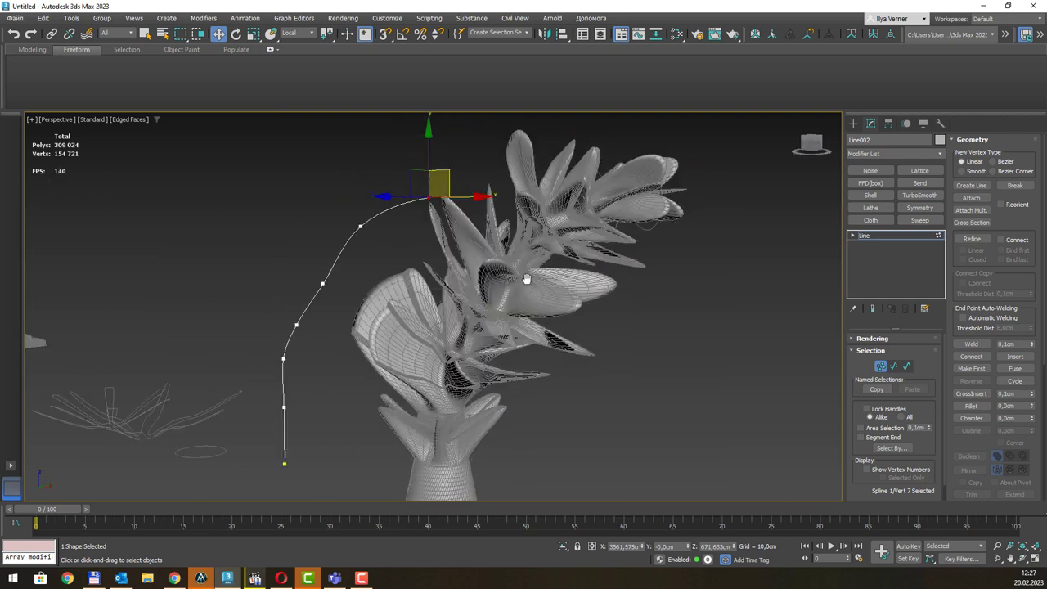
scroll(526, 279, down, 3)
scroll(523, 283, down, 2)
scroll(499, 294, down, 2)
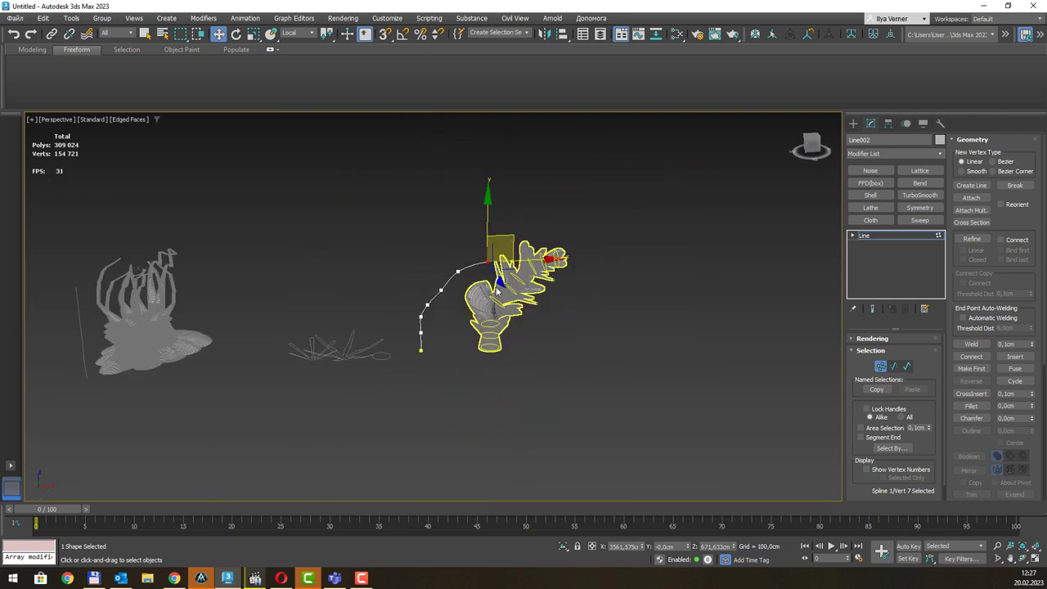
alt+middle_drag(496, 290, 572, 303)
click(607, 315)
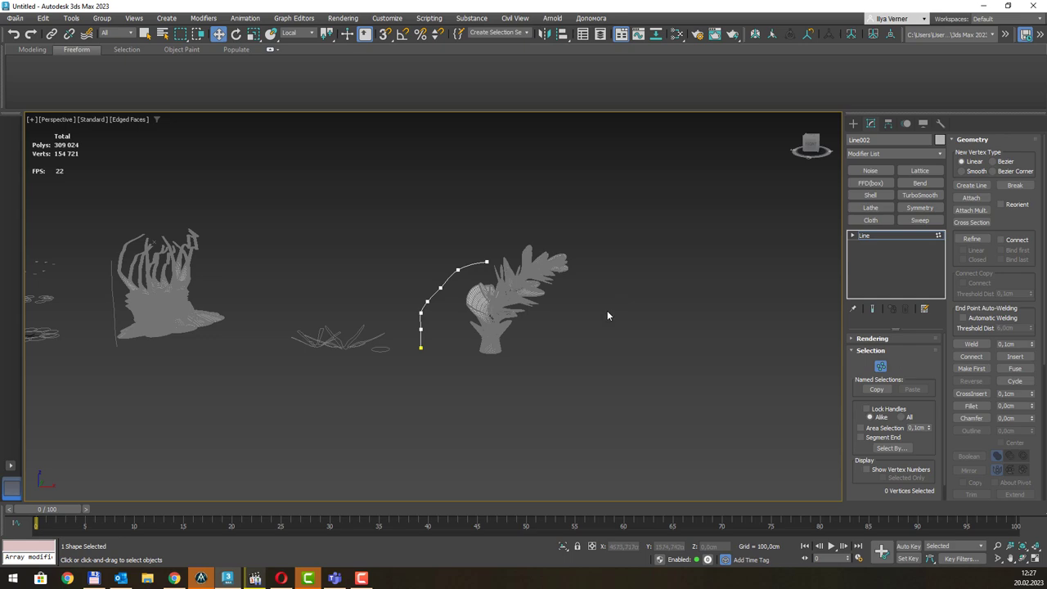
Switch to shaded view and shift-drag the leafy Loft002 plant to clone a copy beside the central plant.
key(F4)
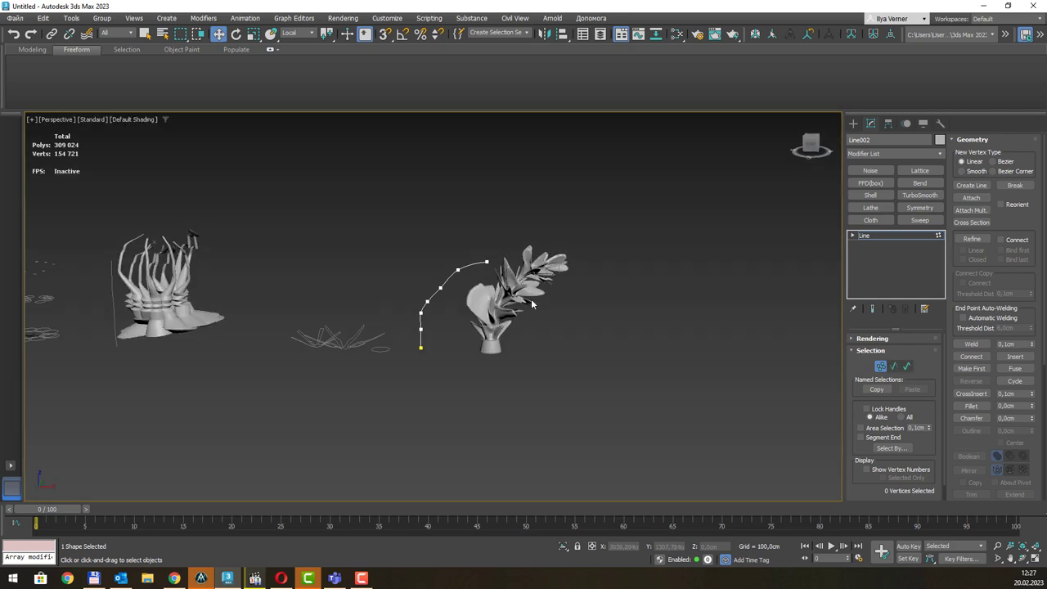
scroll(531, 304, up, 2)
scroll(531, 298, up, 2)
scroll(531, 294, up, 1)
scroll(609, 341, up, 1)
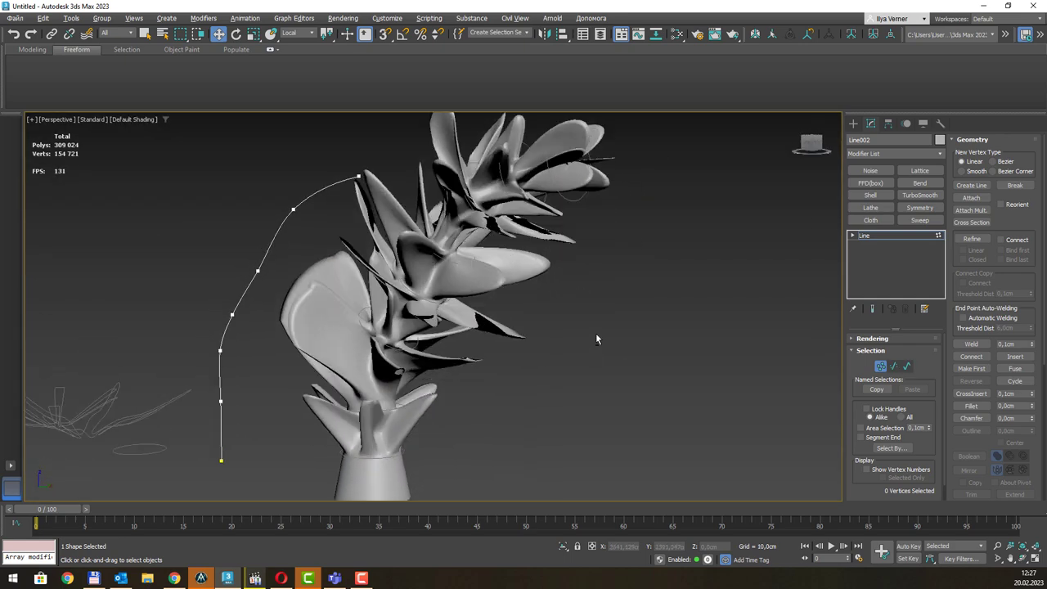
scroll(595, 333, down, 3)
mouse_move(592, 325)
alt+middle_down()
mouse_move(585, 312)
mouse_move(523, 325)
mouse_move(544, 337)
mouse_move(613, 343)
mouse_move(635, 325)
mouse_move(667, 349)
mouse_move(630, 360)
mouse_move(675, 398)
mouse_move(650, 360)
alt+middle_up()
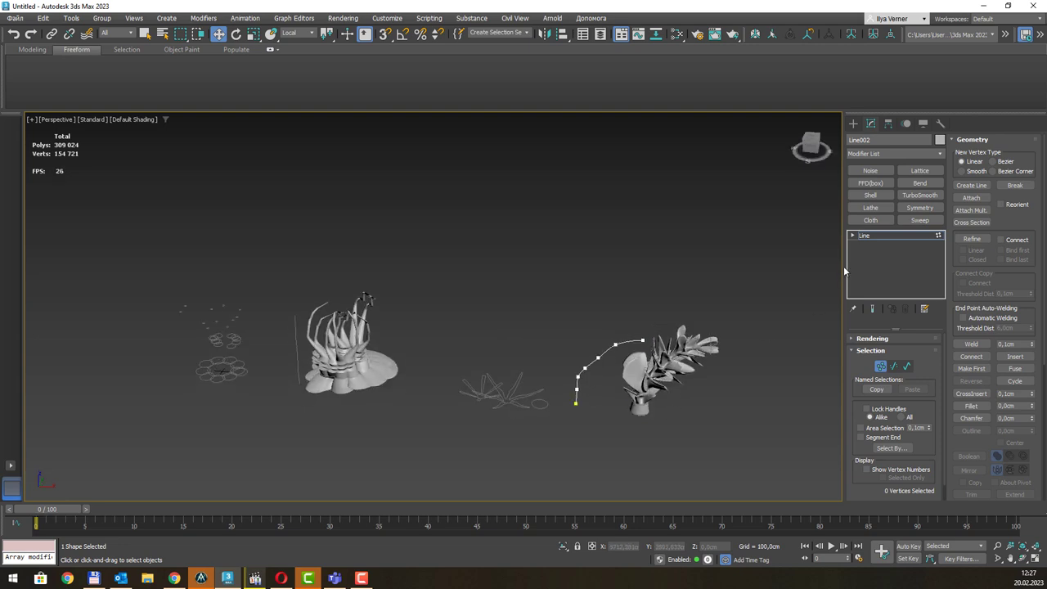
click(664, 393)
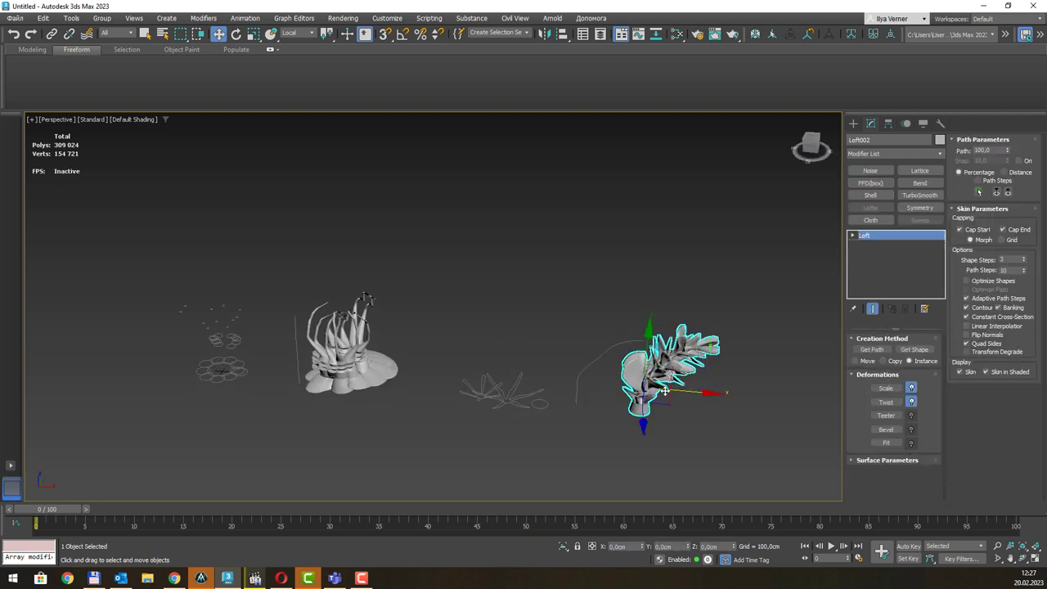
shift+drag(669, 401, 431, 372)
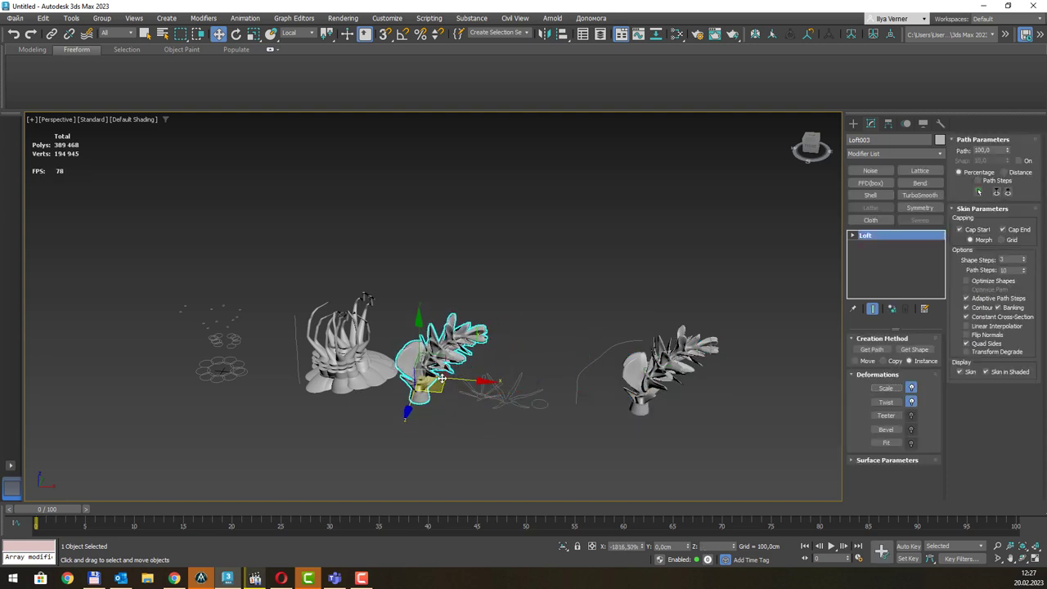
click(524, 336)
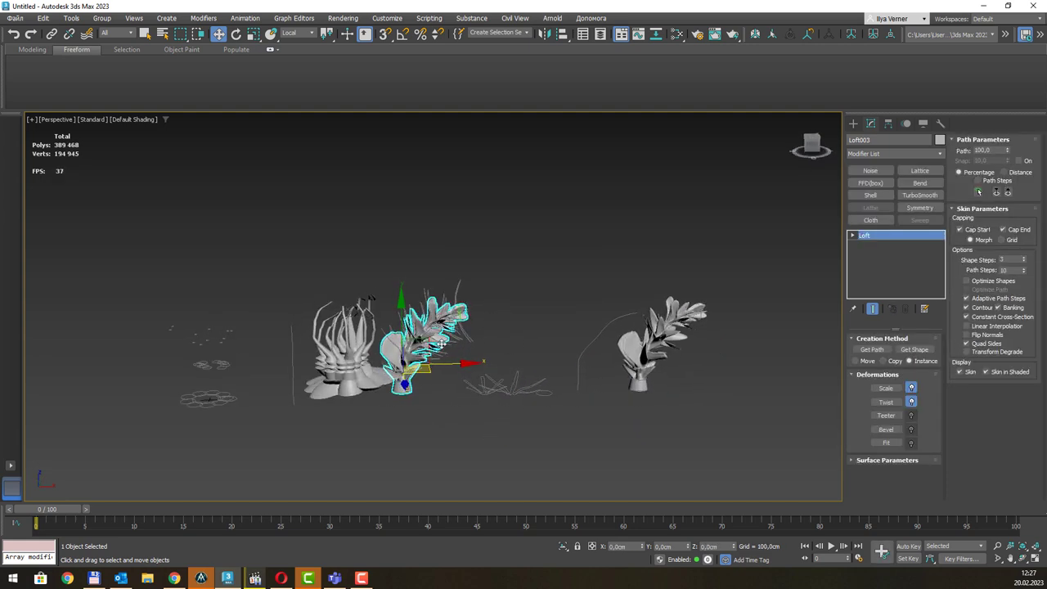
Clone another copy, Loft004, to the left of the central plant and mirror it.
scroll(482, 327, up, 2)
alt+middle_drag(455, 331, 455, 343)
alt+middle_drag(454, 364, 448, 365)
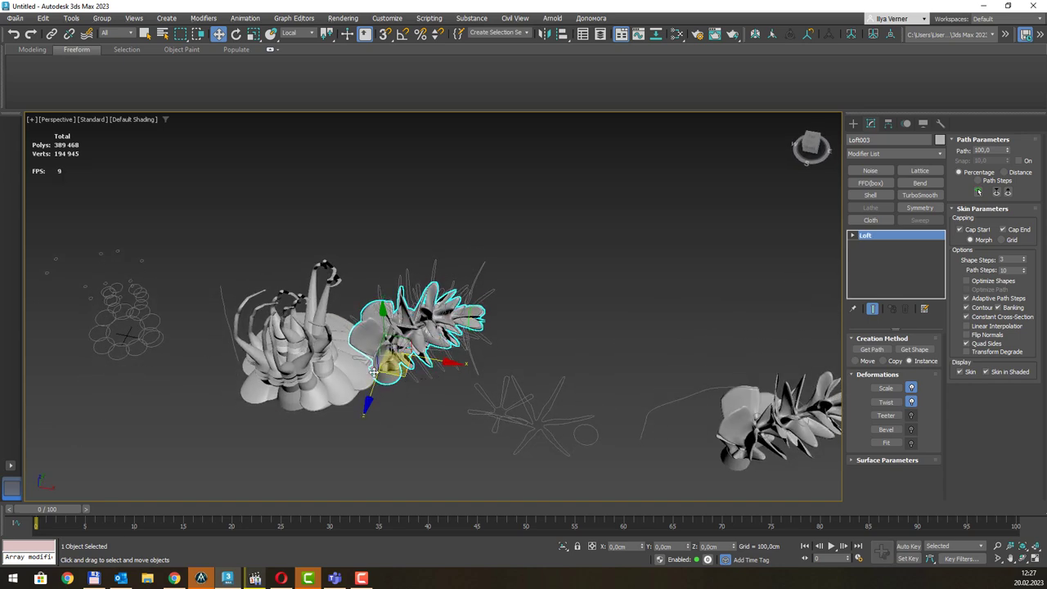
shift+drag(373, 372, 169, 376)
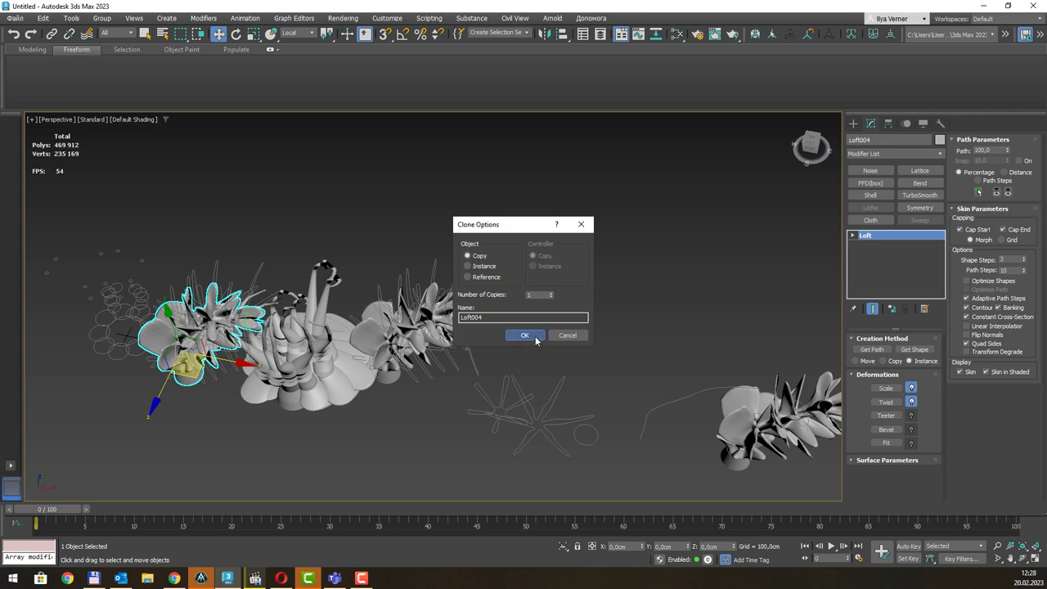
click(536, 340)
click(544, 36)
key(Return)
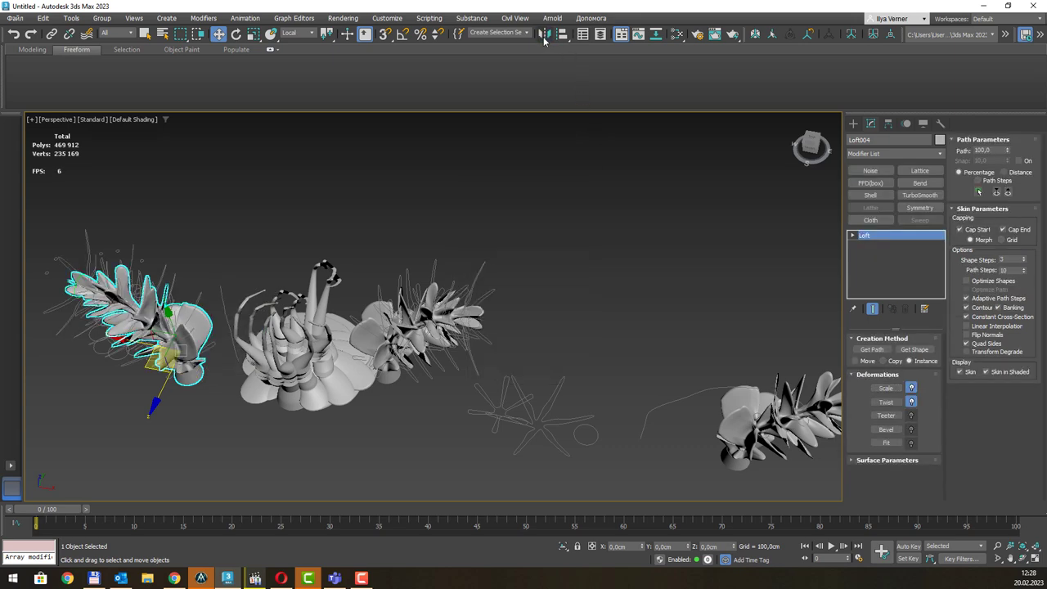
alt+middle_drag(538, 114, 507, 131)
Shift-rotate both plant copies about 47.8° to make two rotated copies ringing the centre.
click(413, 344)
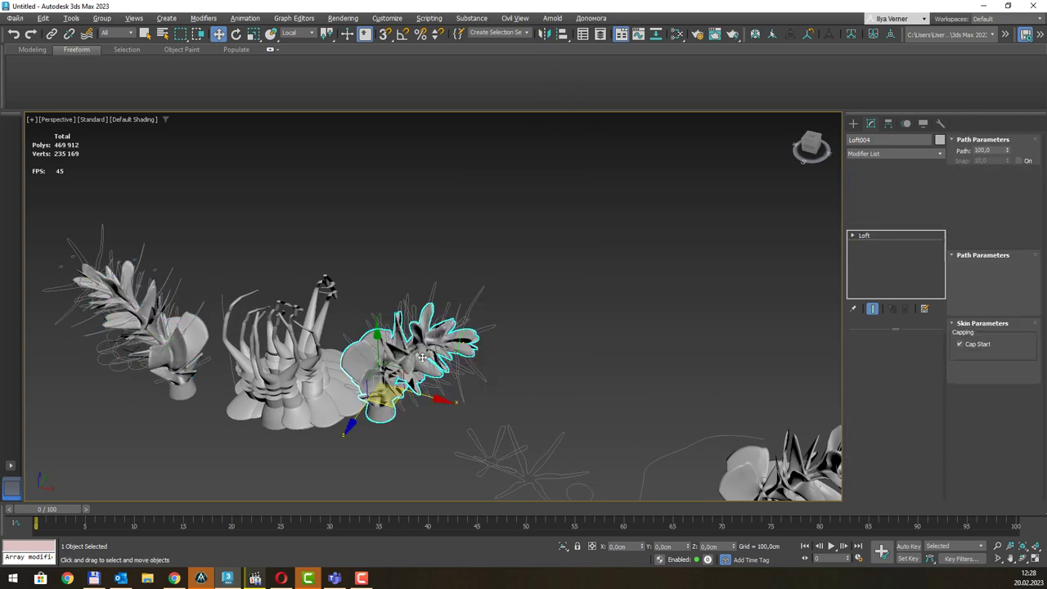
ctrl+click(168, 345)
key(e)
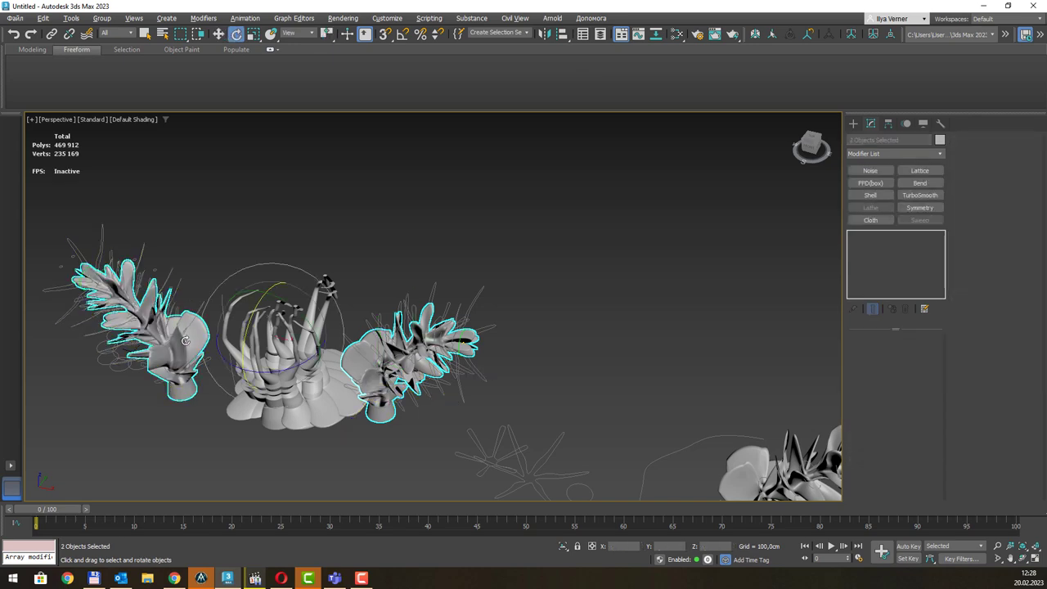
shift+drag(303, 363, 346, 330)
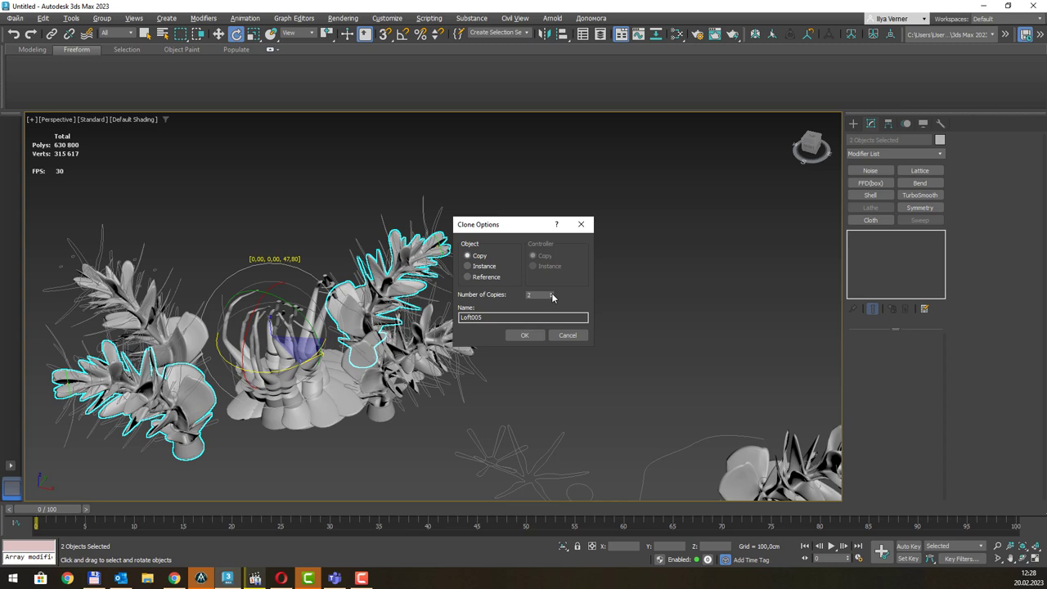
click(532, 333)
click(564, 341)
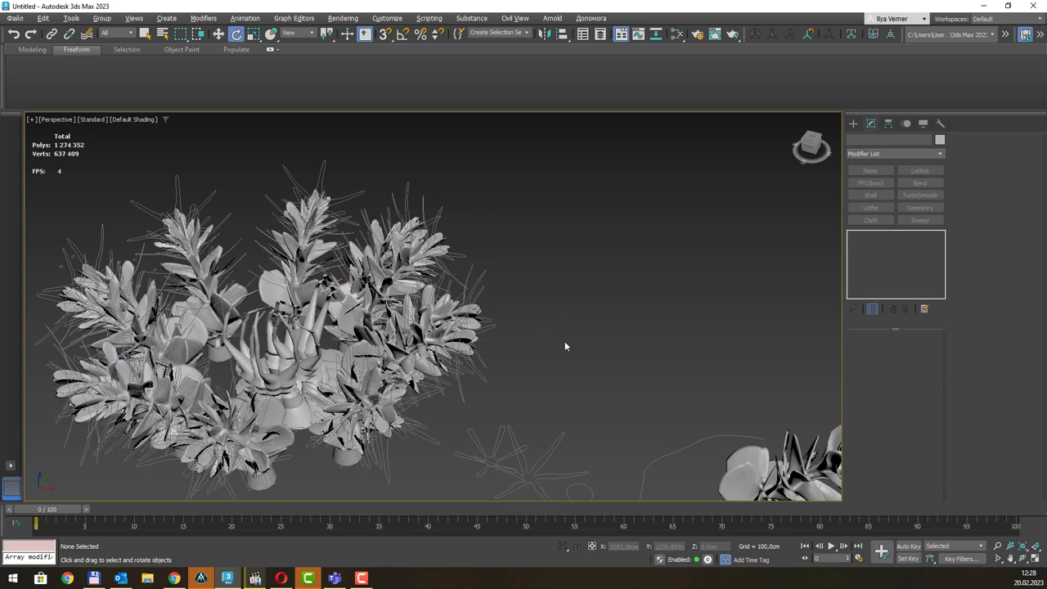
mouse_move(563, 311)
alt+middle_down()
mouse_move(524, 294)
mouse_move(536, 262)
alt+middle_up()
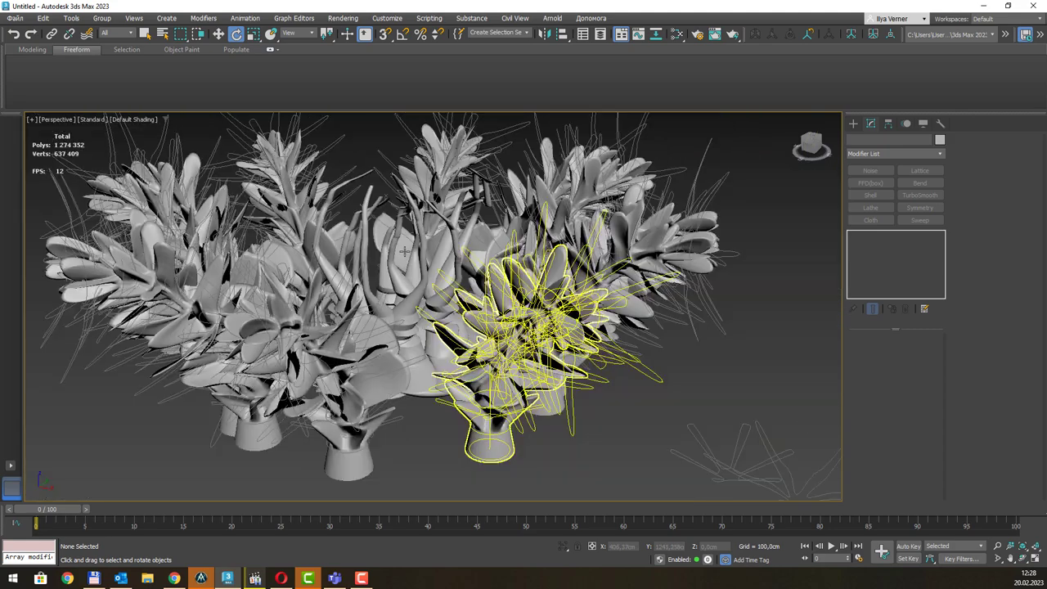
Scale the central Loft001 plant vertically so its stalks tower above the leafy plants.
click(409, 303)
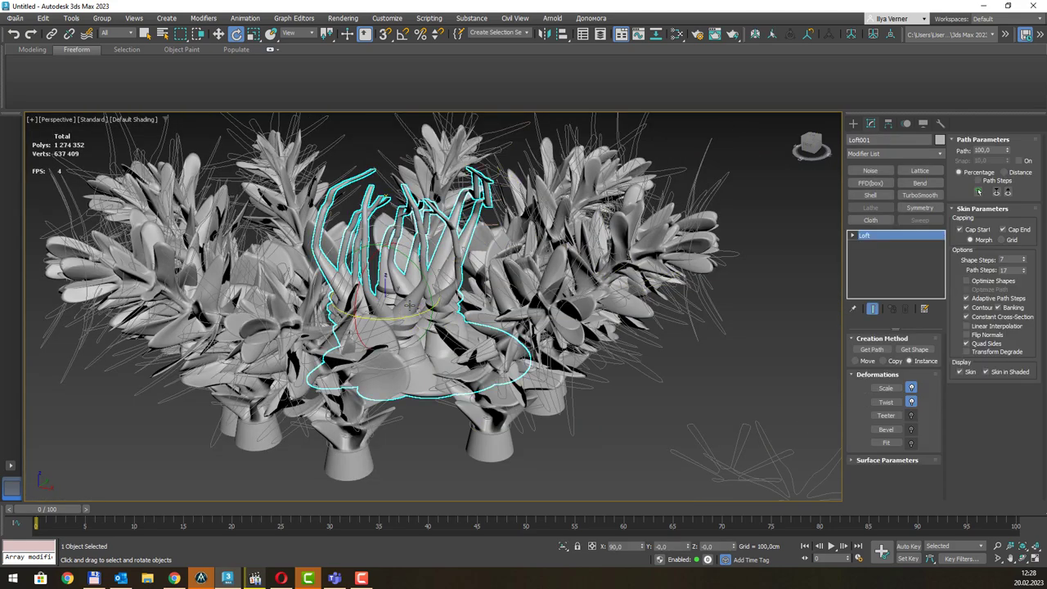
scroll(410, 306, down, 3)
scroll(410, 306, down, 3)
middle_drag(474, 290, 446, 360)
key(w)
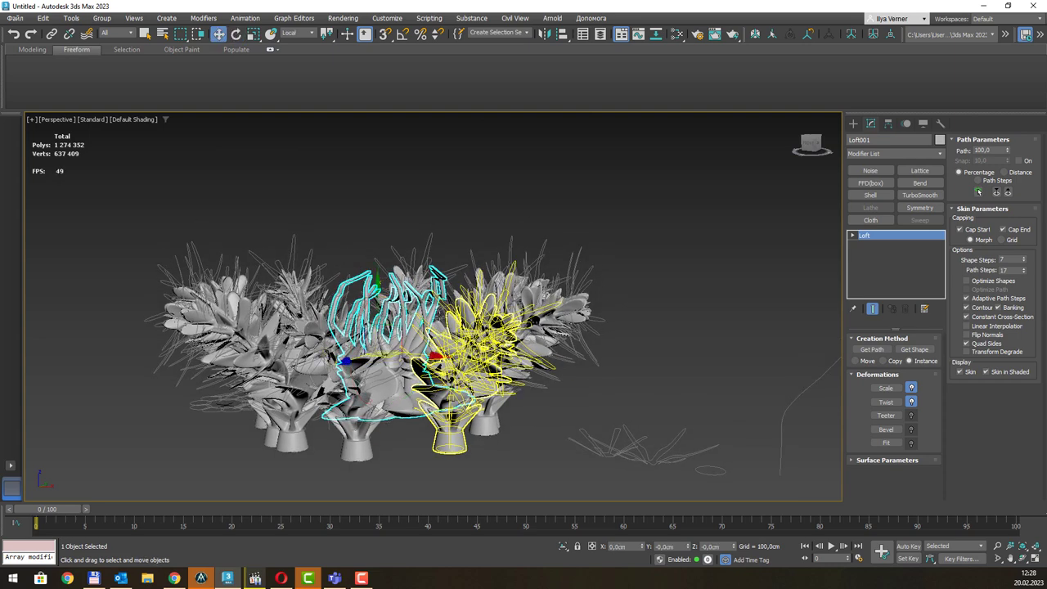
key(e)
key(r)
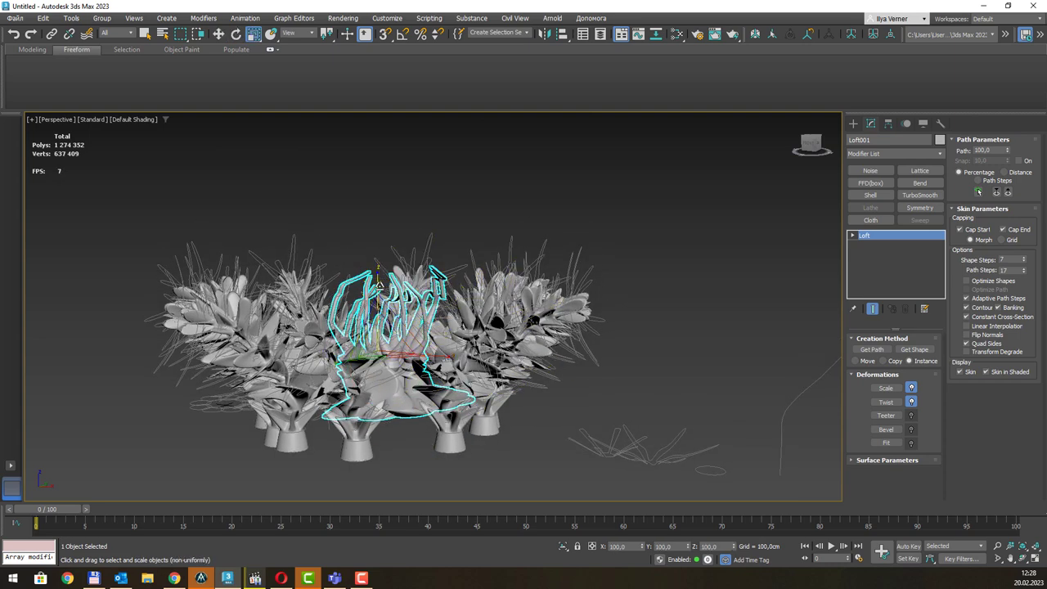
mouse_move(378, 278)
mouse_down()
mouse_move(378, 196)
mouse_move(378, 215)
mouse_up()
key(w)
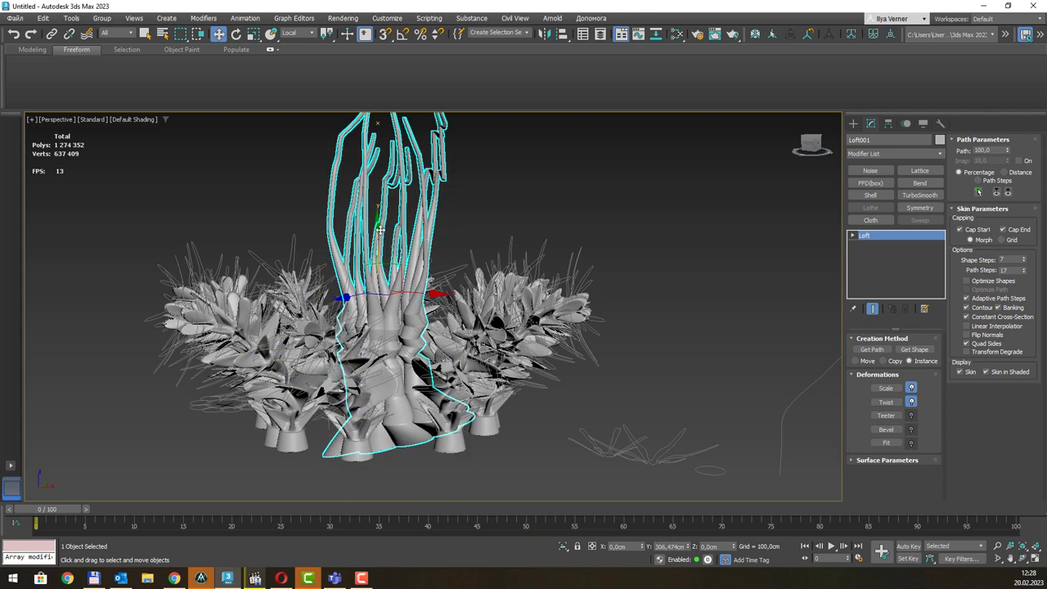
click(676, 263)
alt+middle_drag(675, 263, 651, 264)
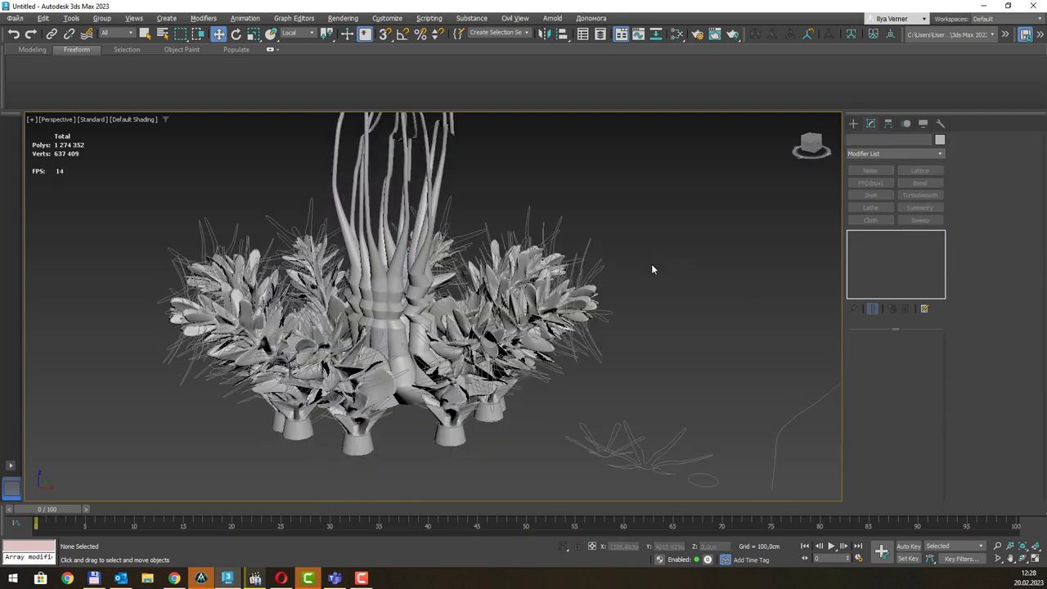
scroll(592, 236, down, 3)
scroll(610, 282, up, 3)
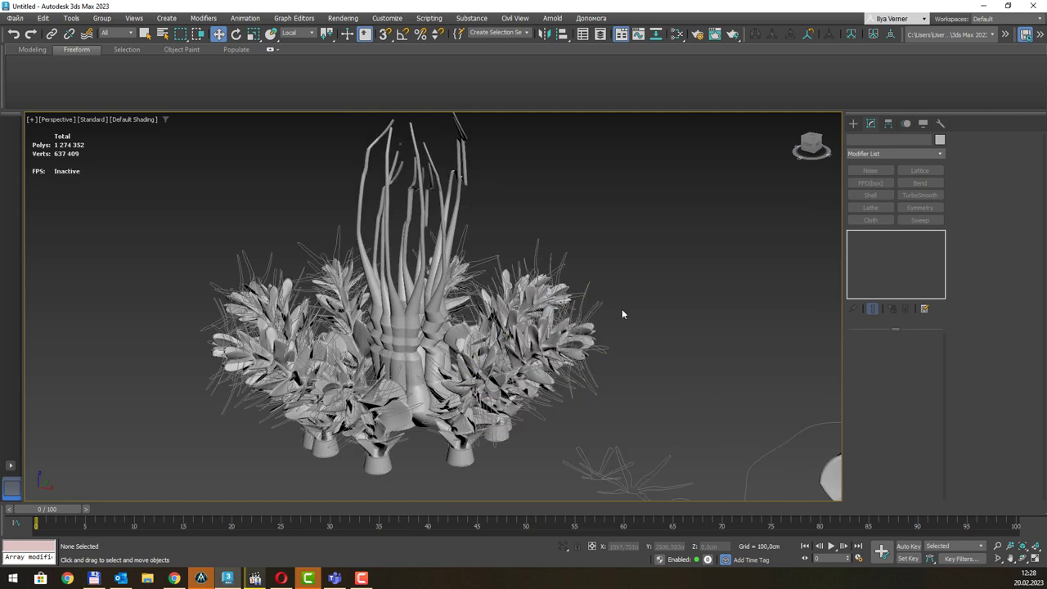
alt+middle_drag(617, 260, 631, 262)
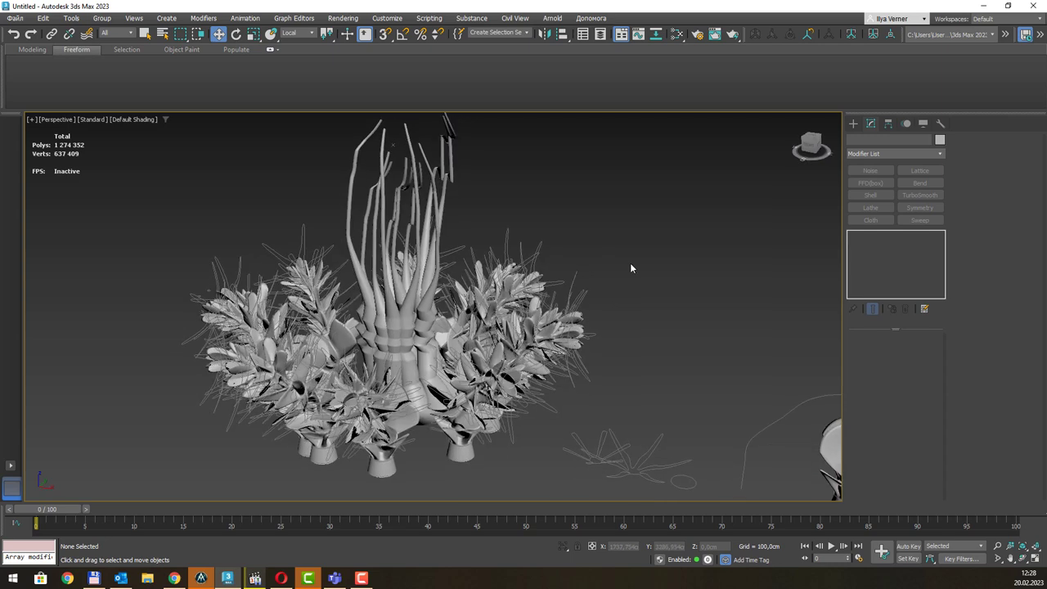
key(F4)
key(F4)
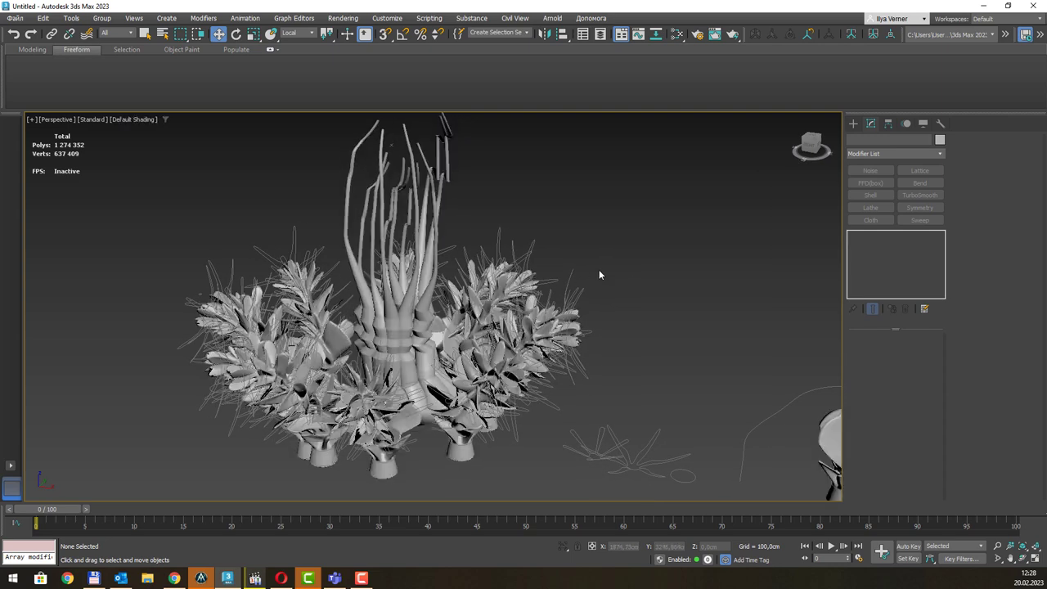
click(470, 286)
key(z)
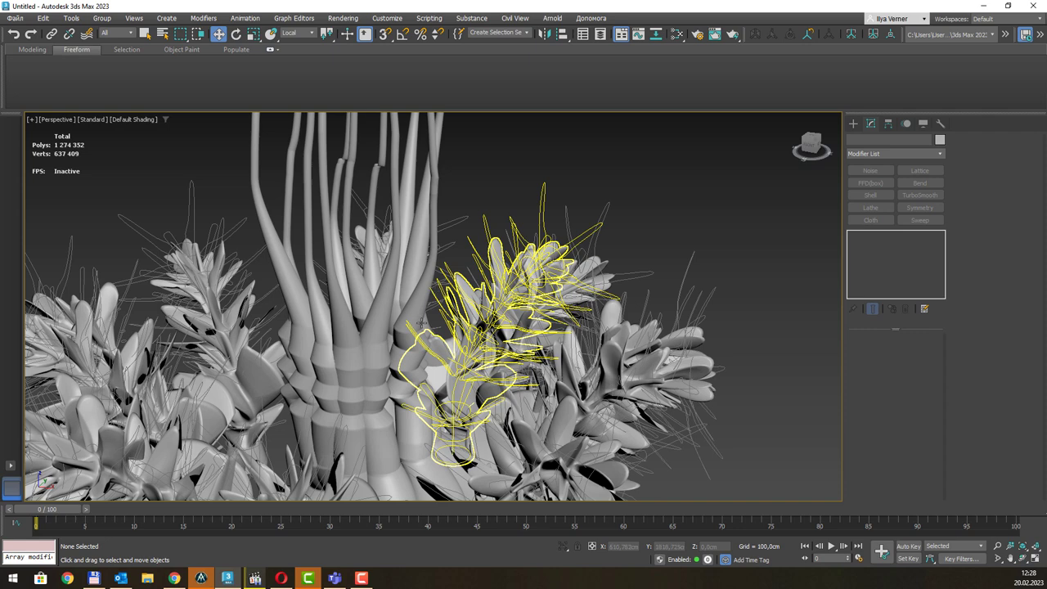
click(391, 345)
key(F4)
key(F4)
middle_drag(425, 335, 477, 302)
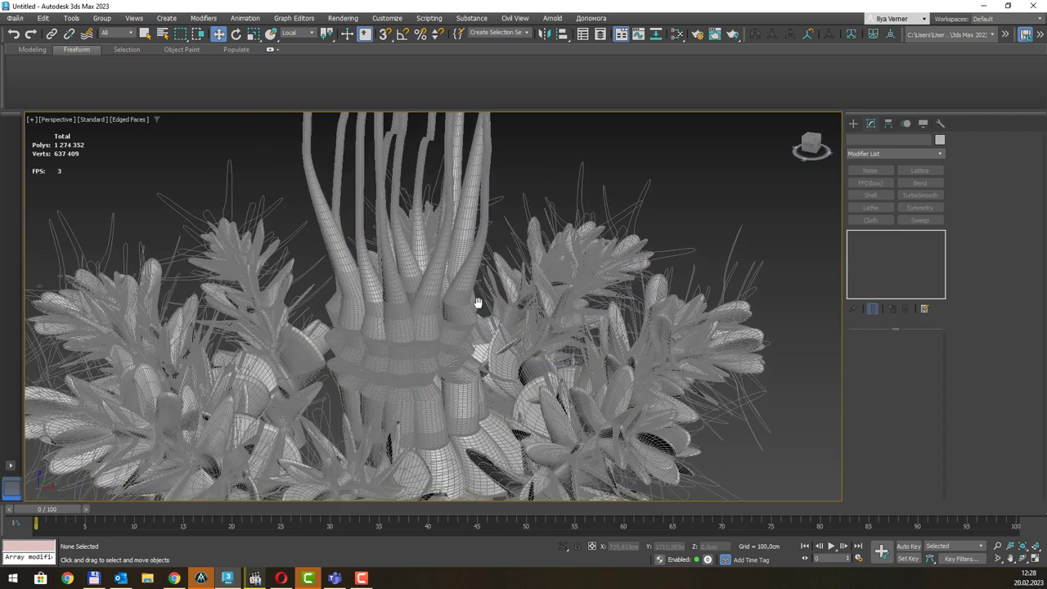
scroll(473, 305, down, 3)
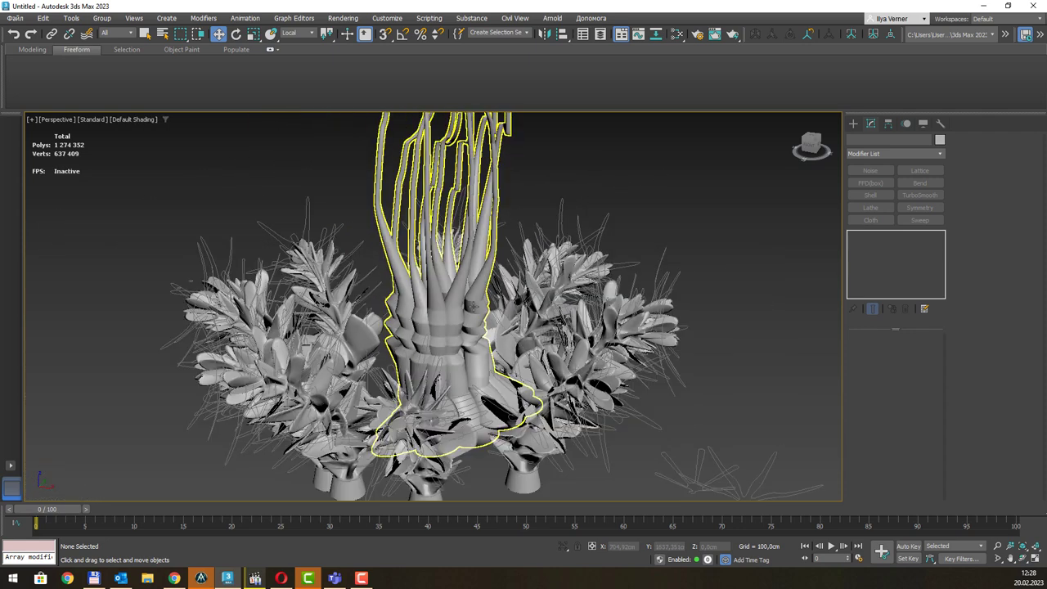
click(495, 327)
alt+middle_drag(495, 327, 668, 259)
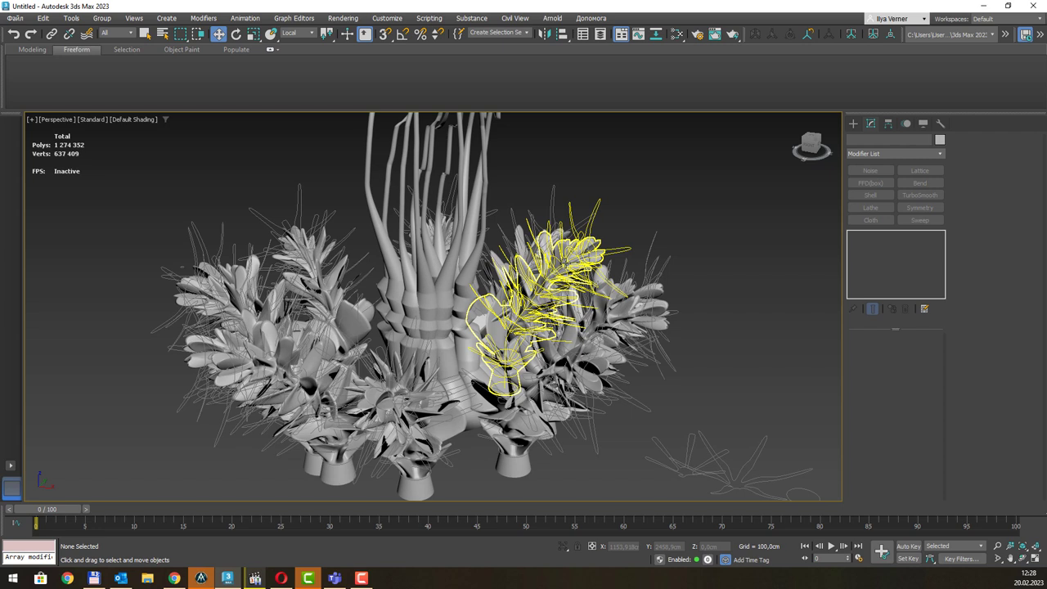
alt+middle_drag(566, 264, 563, 268)
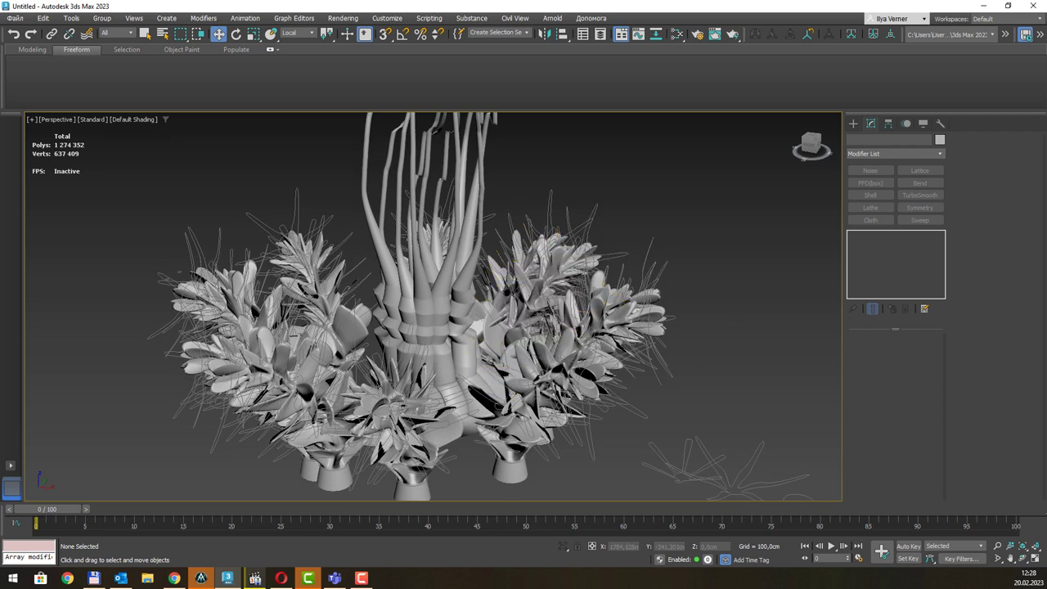